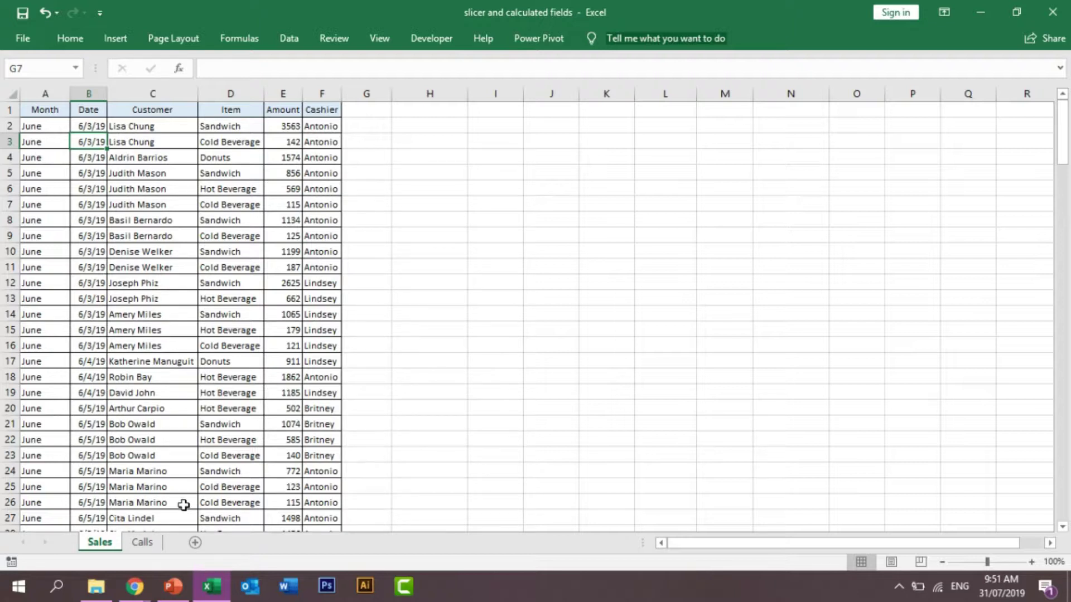
Step: Look over the source data on the Sales worksheet and the Calls worksheet, ending back on Sales
left_click(190, 315)
left_click(38, 111)
left_click(145, 301)
left_click(283, 311)
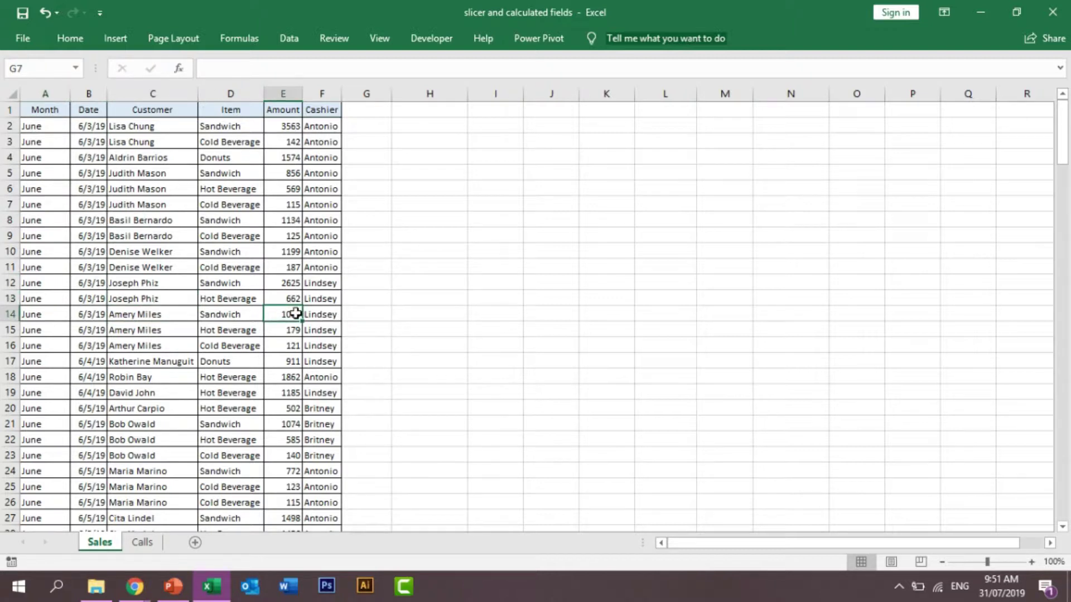
left_click(177, 333)
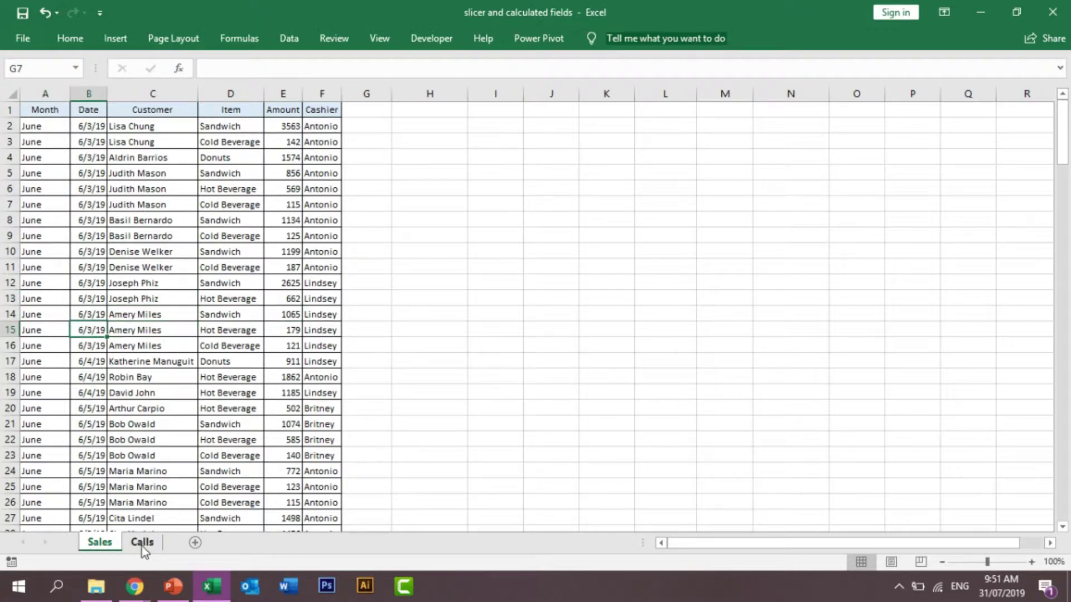
left_click(142, 543)
left_click(120, 216)
left_click(65, 156)
left_click(456, 273)
left_click(717, 298)
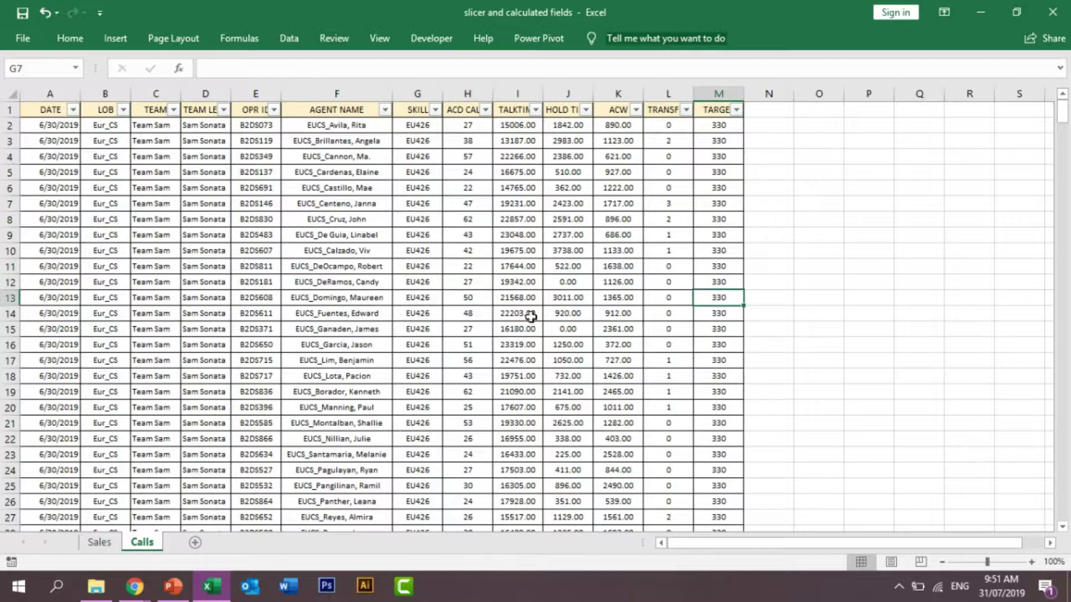
left_click(98, 544)
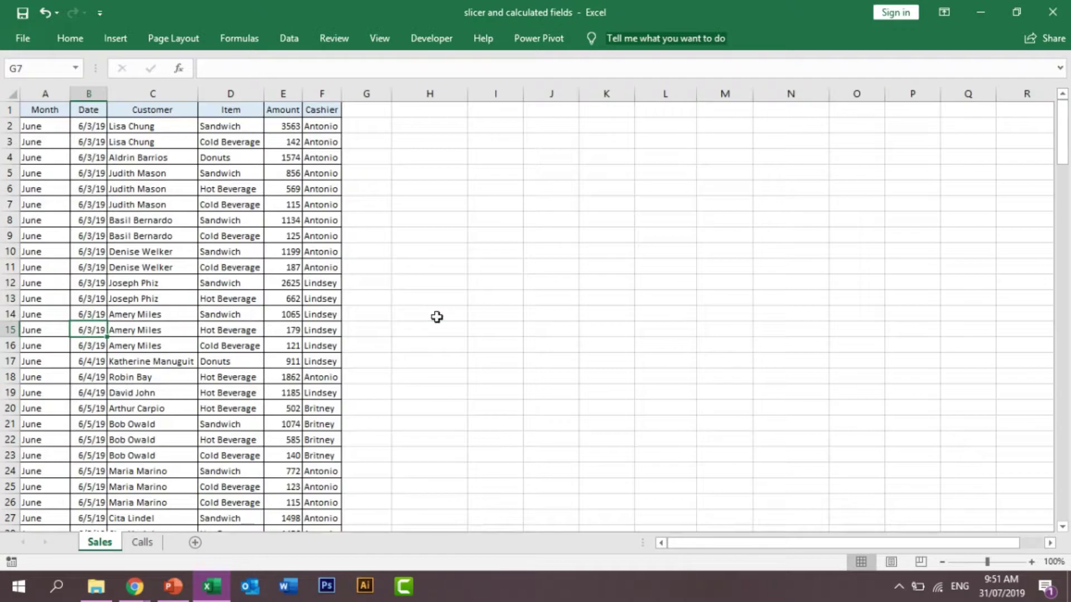
left_click(437, 316)
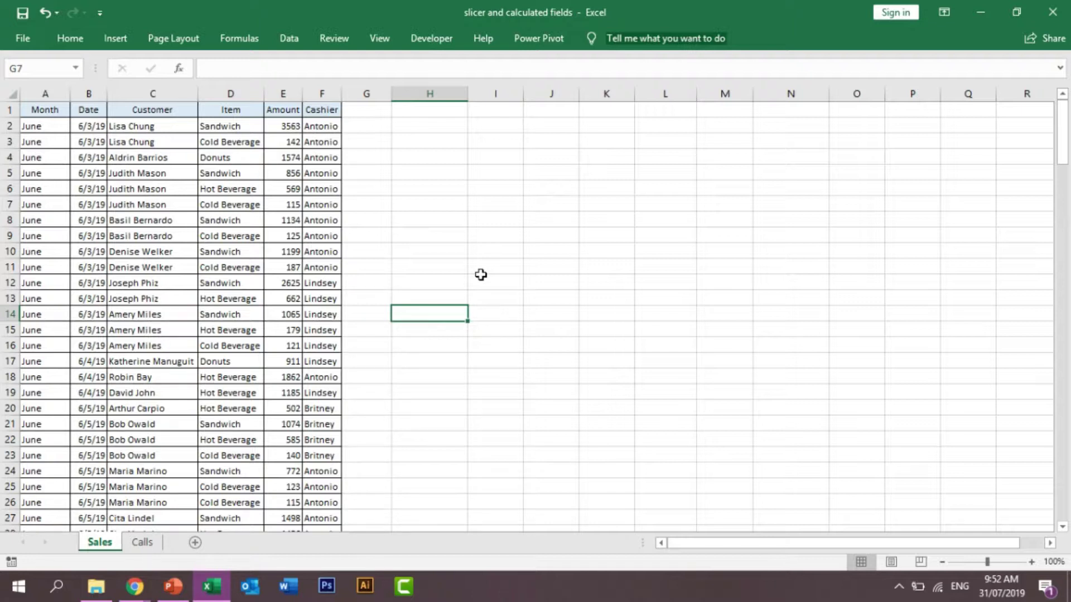
left_click(498, 270)
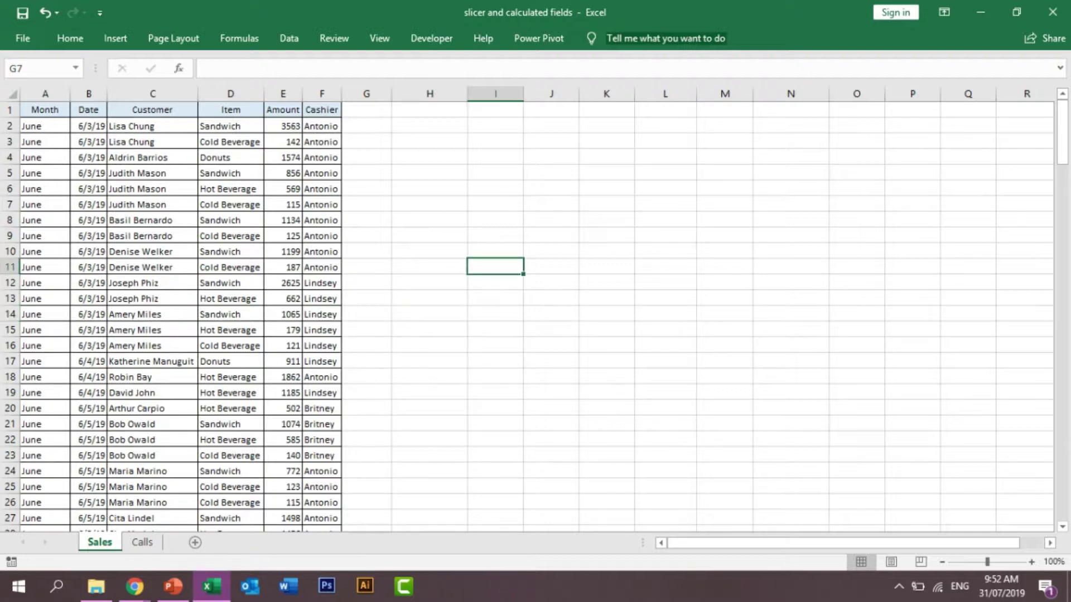
Step: Examine the Sales data column by column: Month, Date, Customer, the item types in Item, and Cashier
left_click(48, 109)
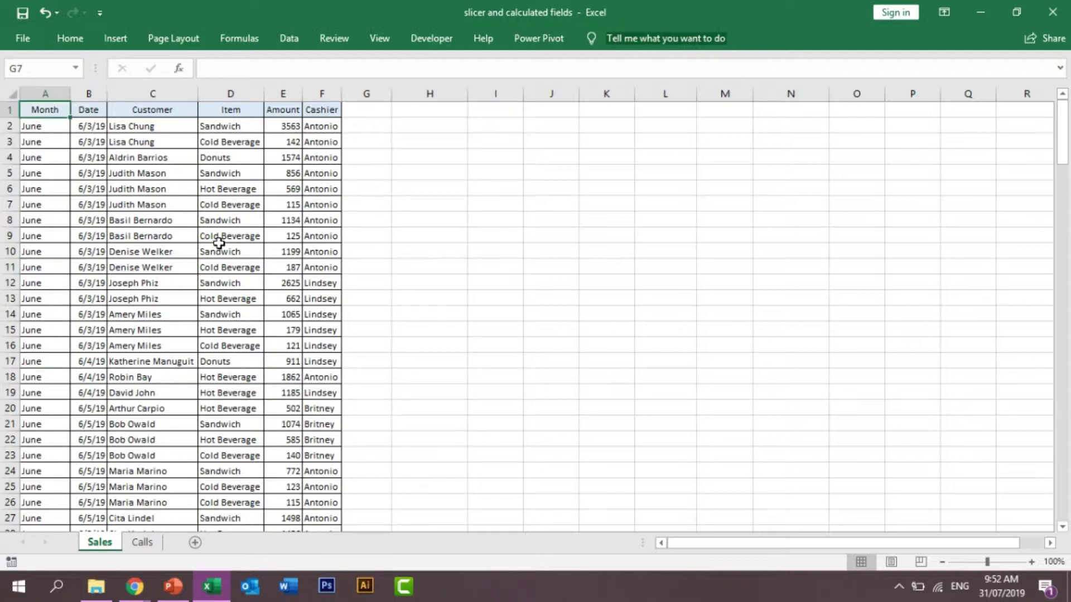
left_click(173, 252)
left_click(234, 249)
left_click(126, 201)
left_click(49, 178)
left_click(94, 183)
left_click(144, 179)
left_click(217, 191)
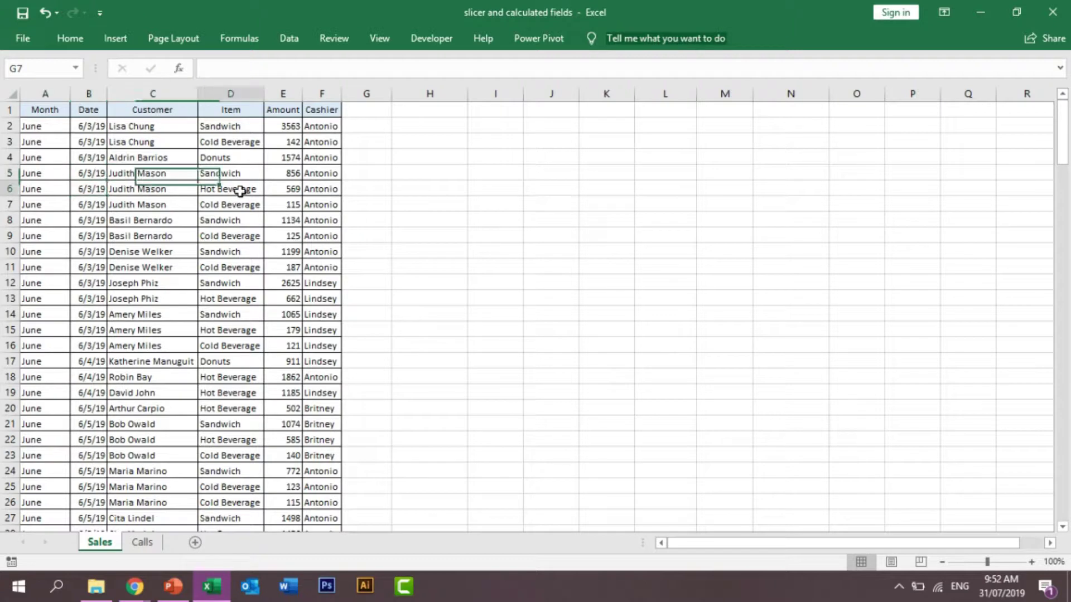
left_click(221, 127)
left_click(232, 144)
left_click(230, 159)
left_click(238, 191)
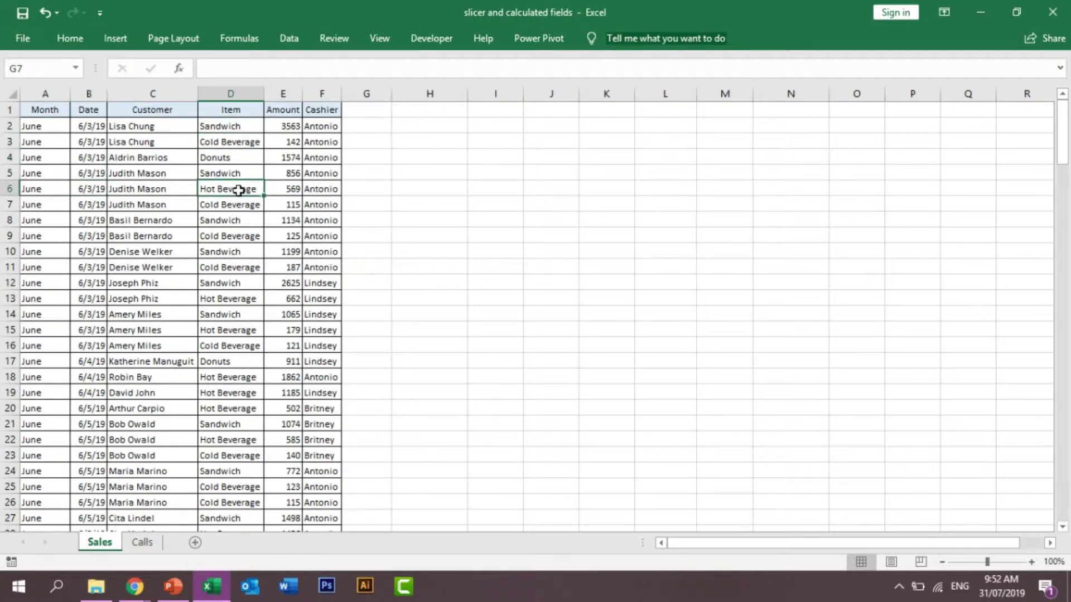
left_click(324, 172)
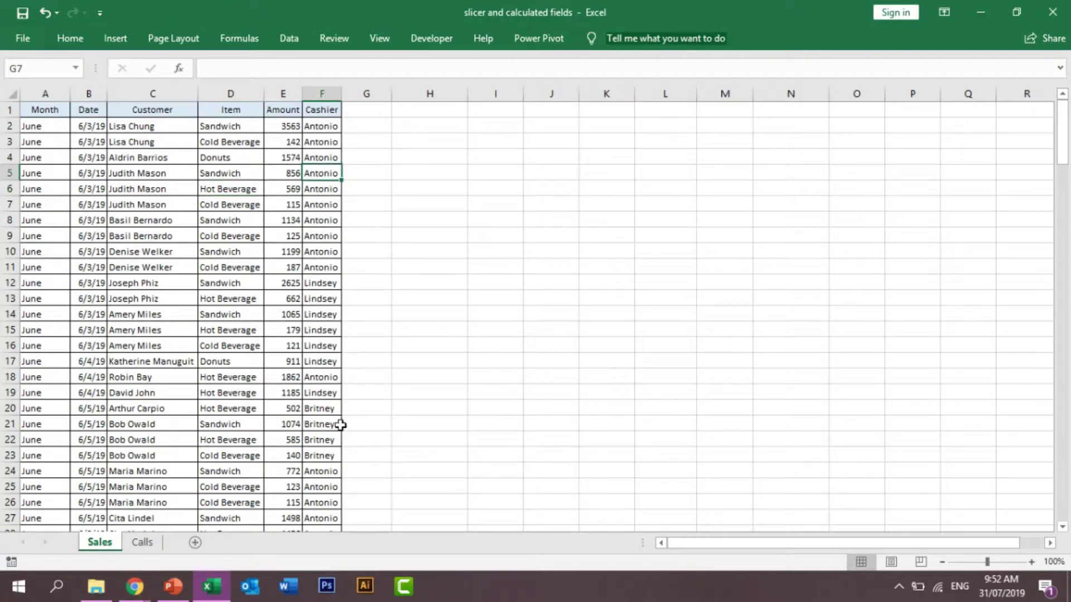
left_click(315, 426)
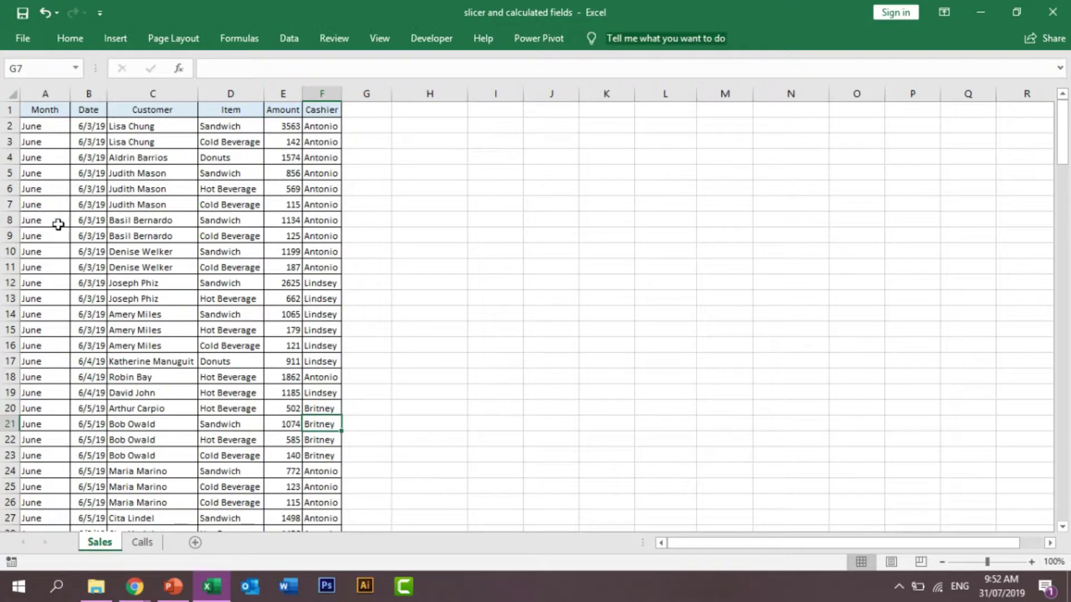
Step: Create a PivotTable from the whole Sales data range A1:F173, placed on the existing Sales worksheet at cell H6
left_click(38, 111)
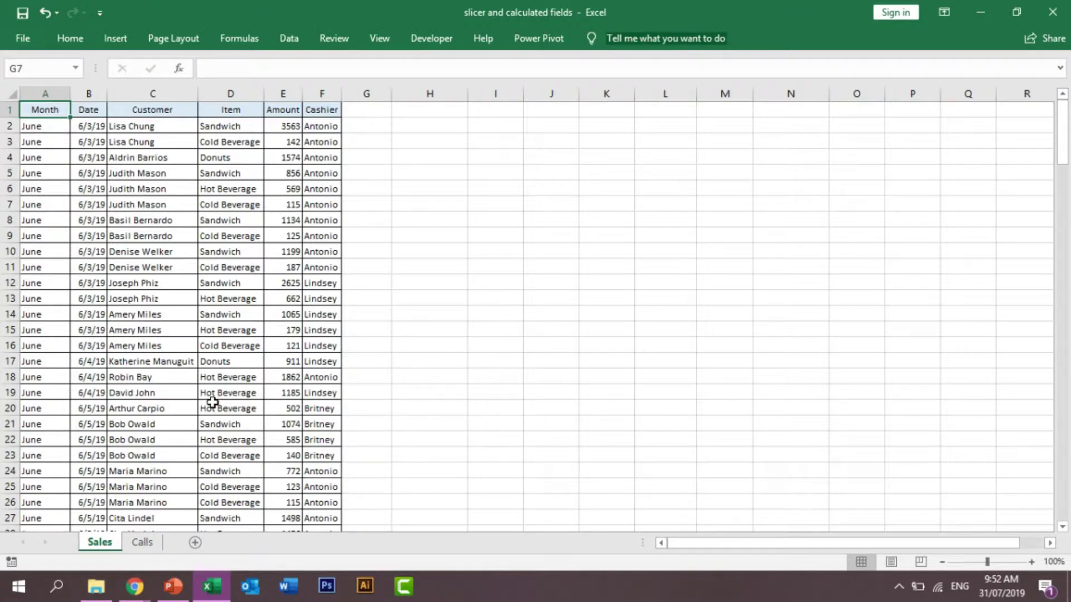
key("ctrl+shift+Right")
key("ctrl+shift+Down")
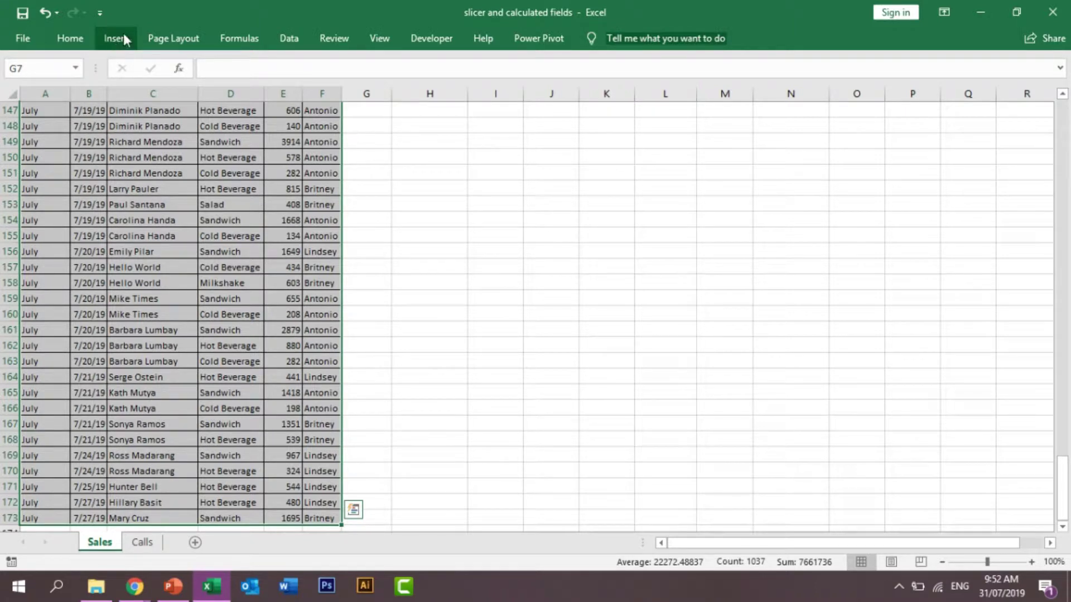
left_click(124, 40)
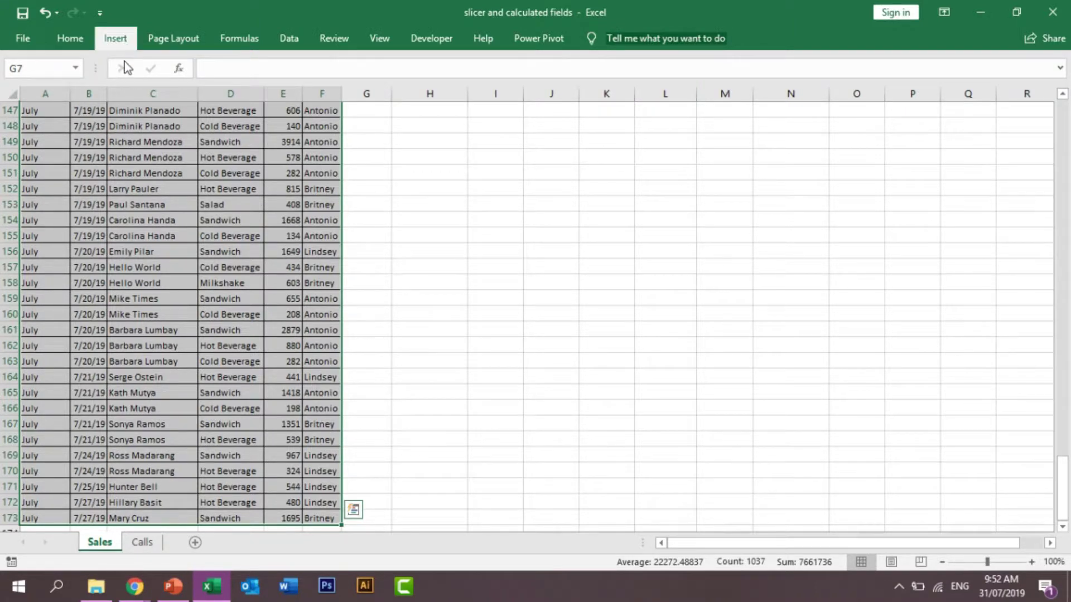
left_click(31, 78)
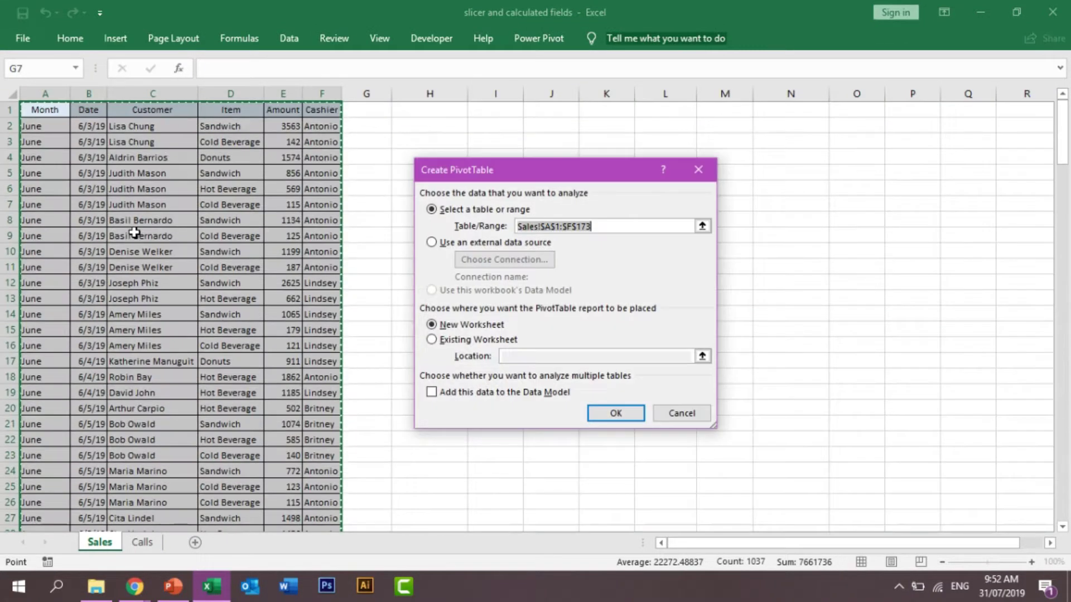
left_click(432, 340)
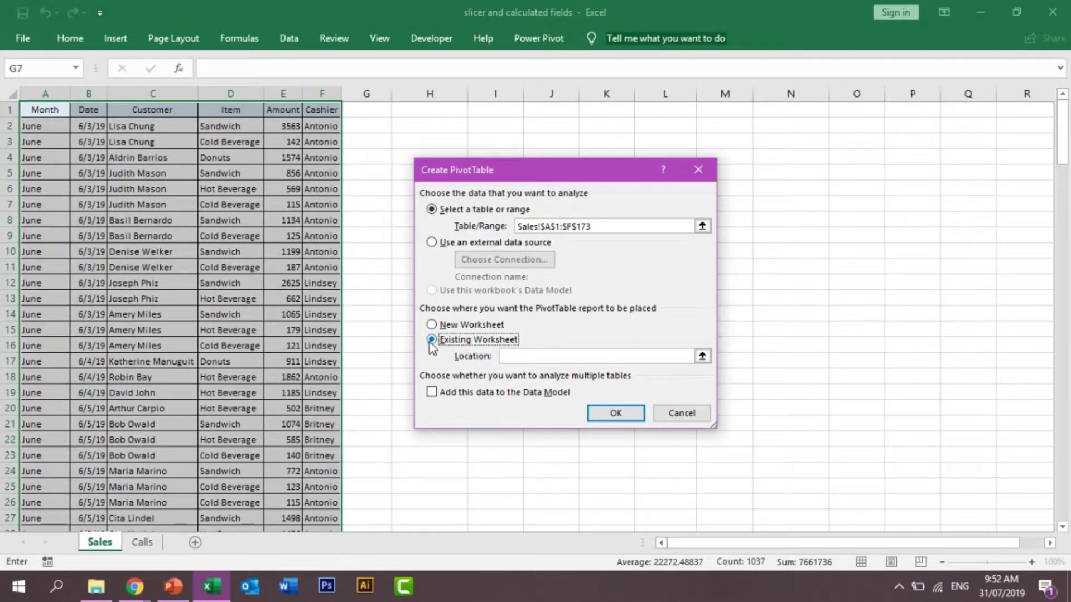
key("Tab")
left_click(702, 357)
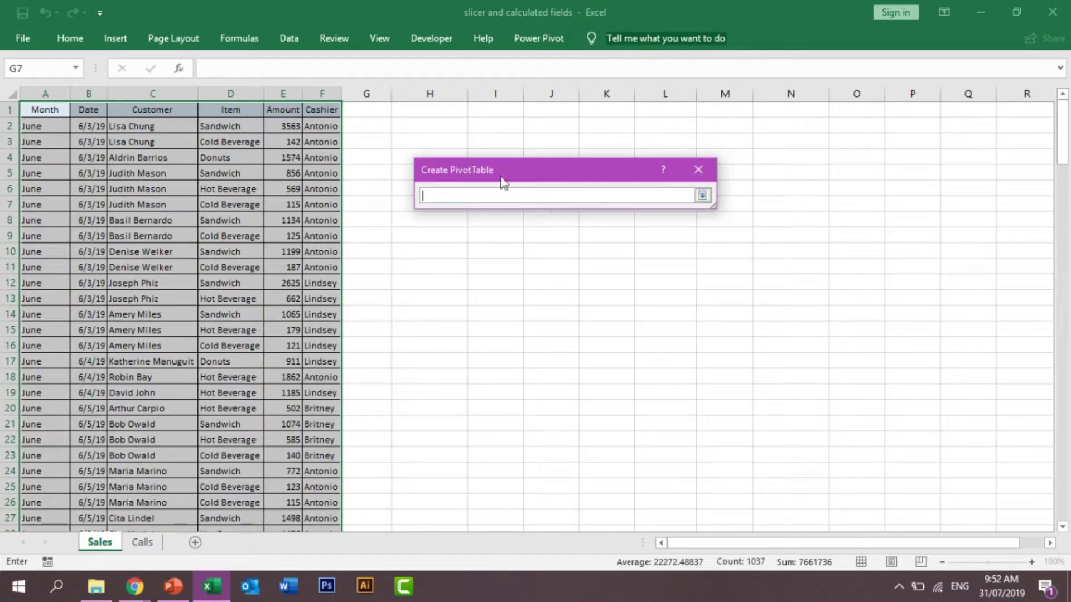
left_click(401, 188)
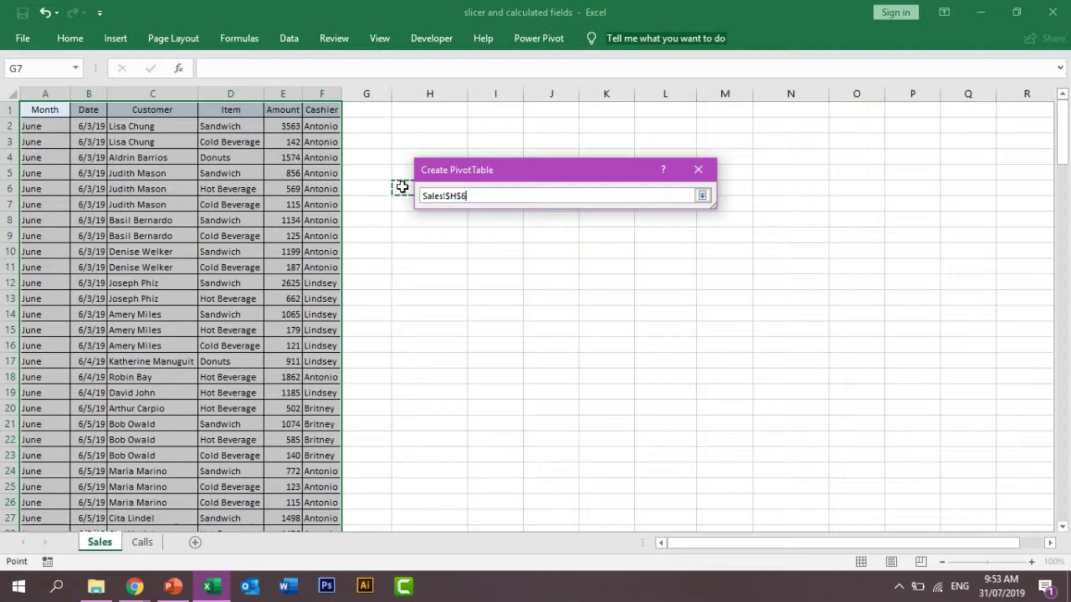
left_click(702, 196)
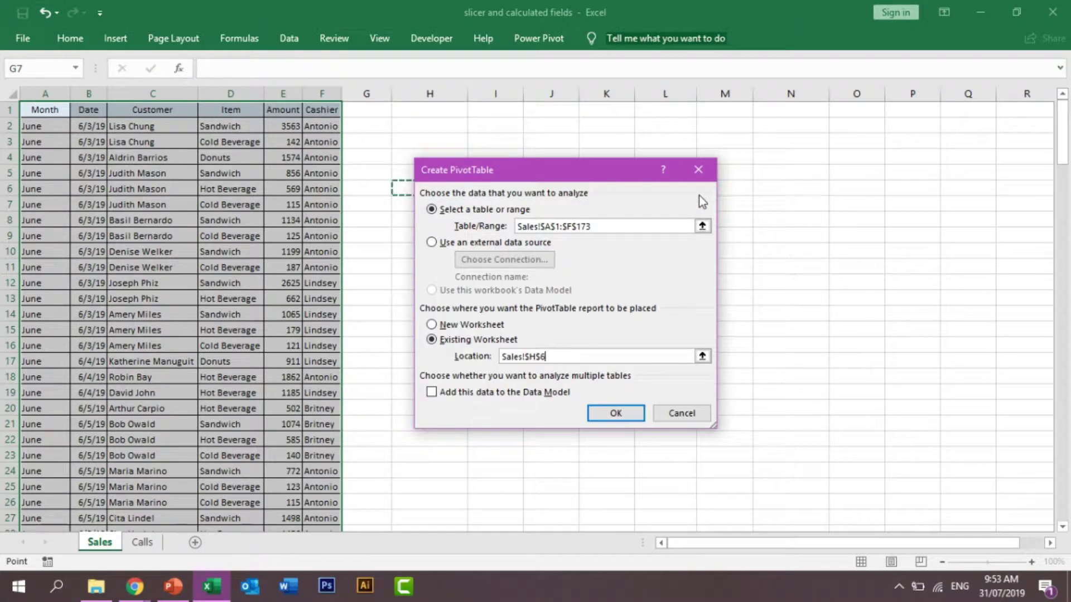
left_click(616, 413)
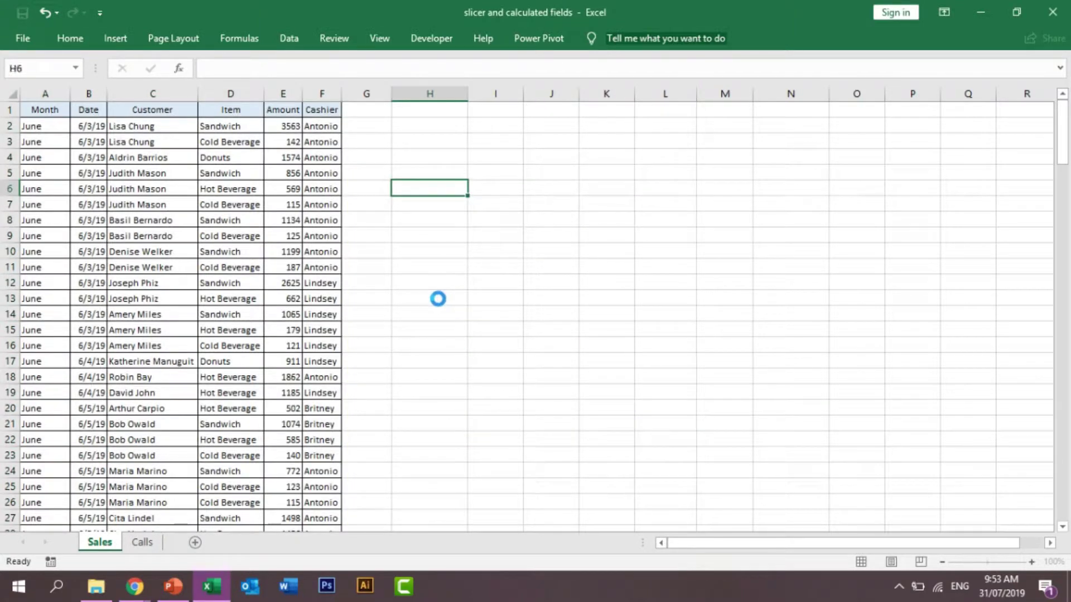
Step: Lay out the PivotTable with Item as rows, Cashier as columns and the sum of Amount as values
left_click(438, 284)
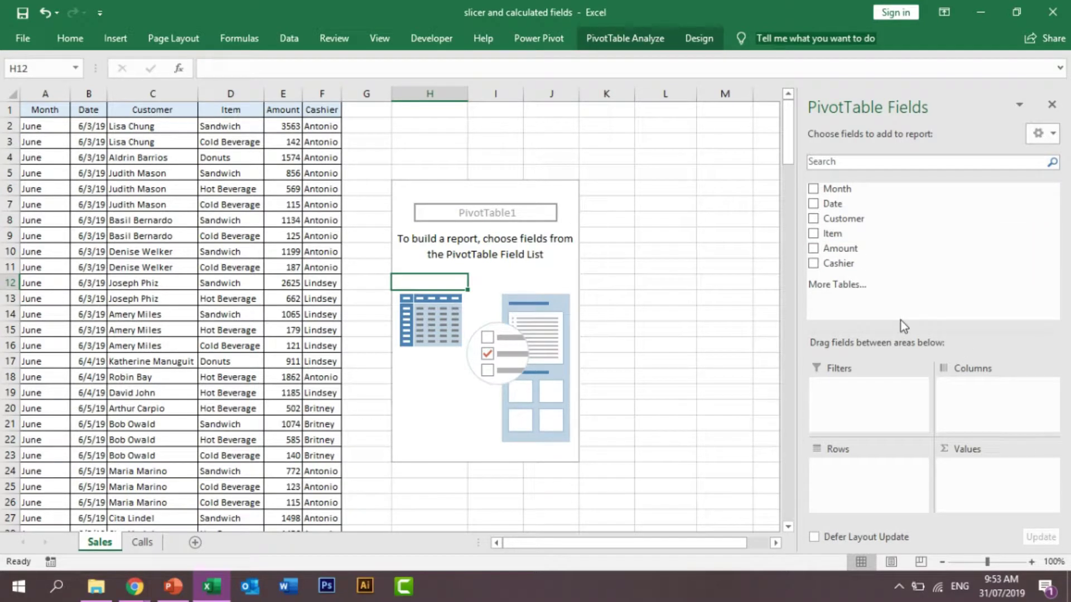
left_click_drag(833, 234, 847, 467)
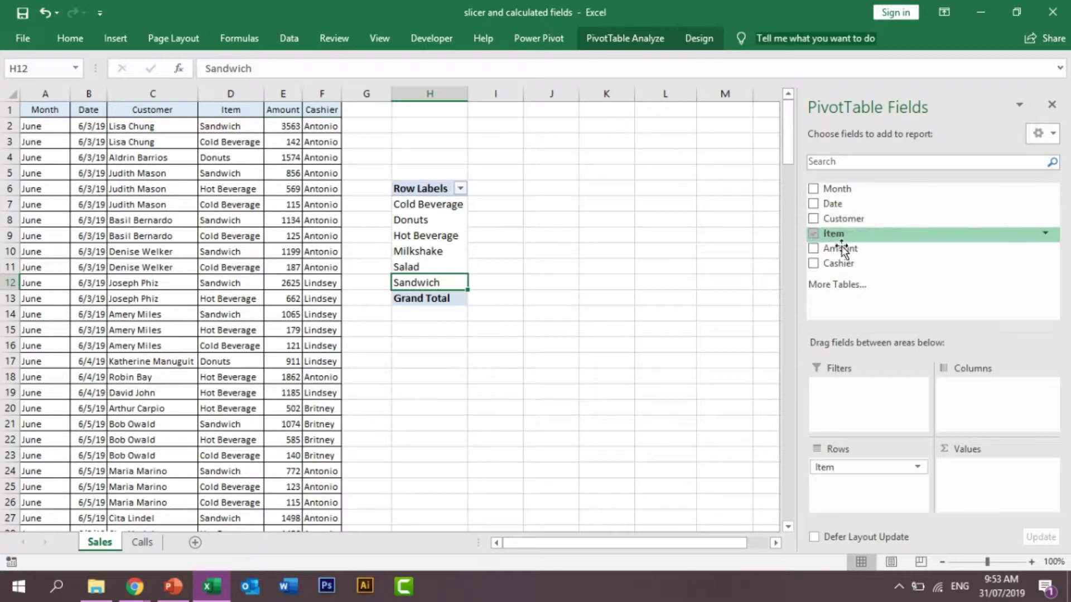
left_click_drag(838, 263, 973, 471)
Step: Rename the Sum of Amount value field to Sales and format its numbers as peso currency with 2 decimal places
left_click(1033, 469)
left_click(978, 449)
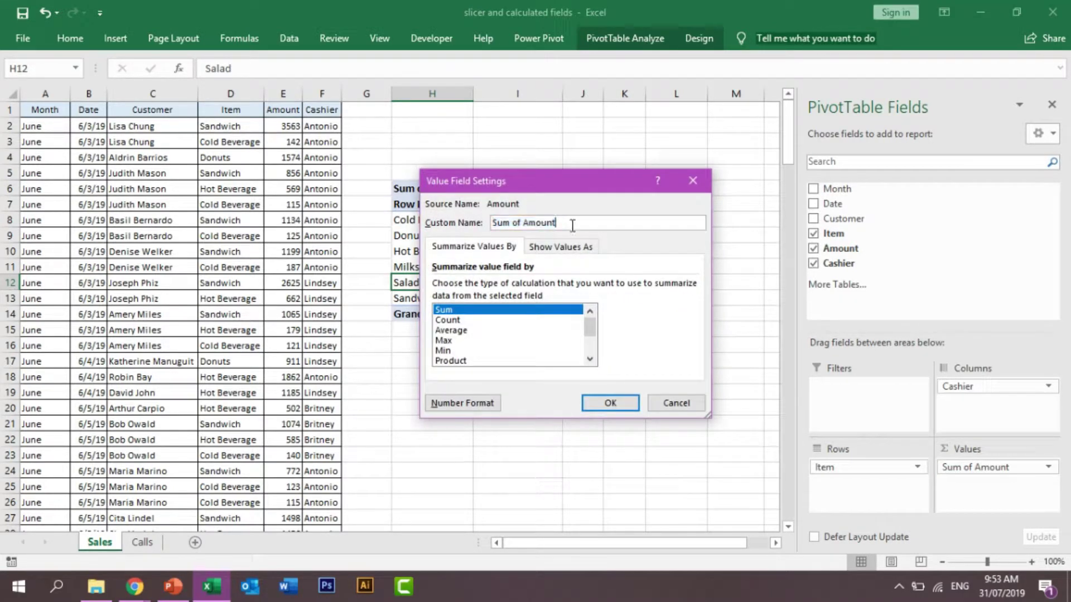
type("Sales")
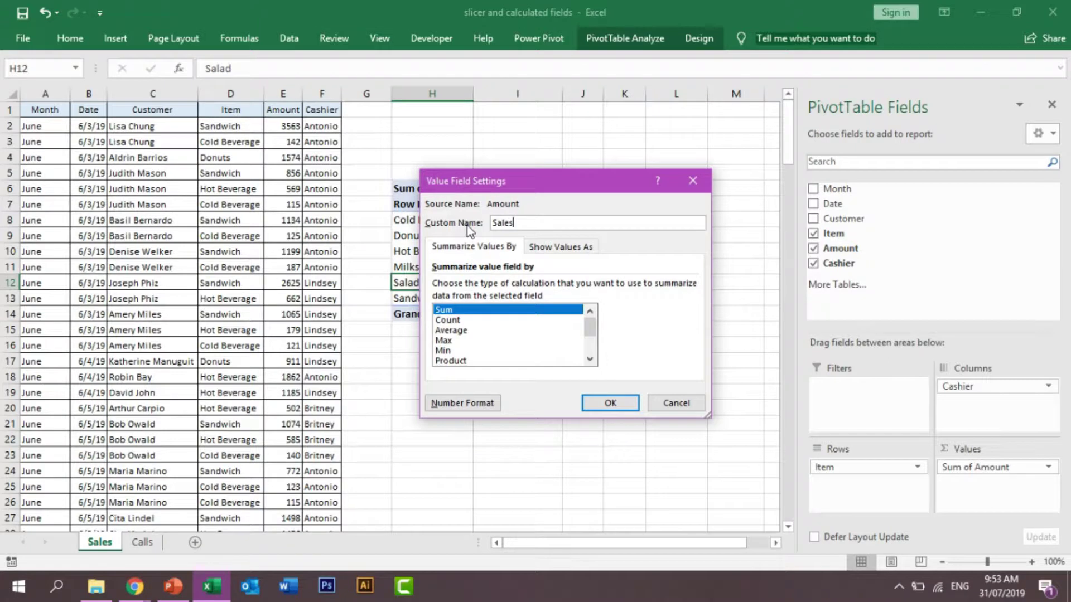
left_click(477, 410)
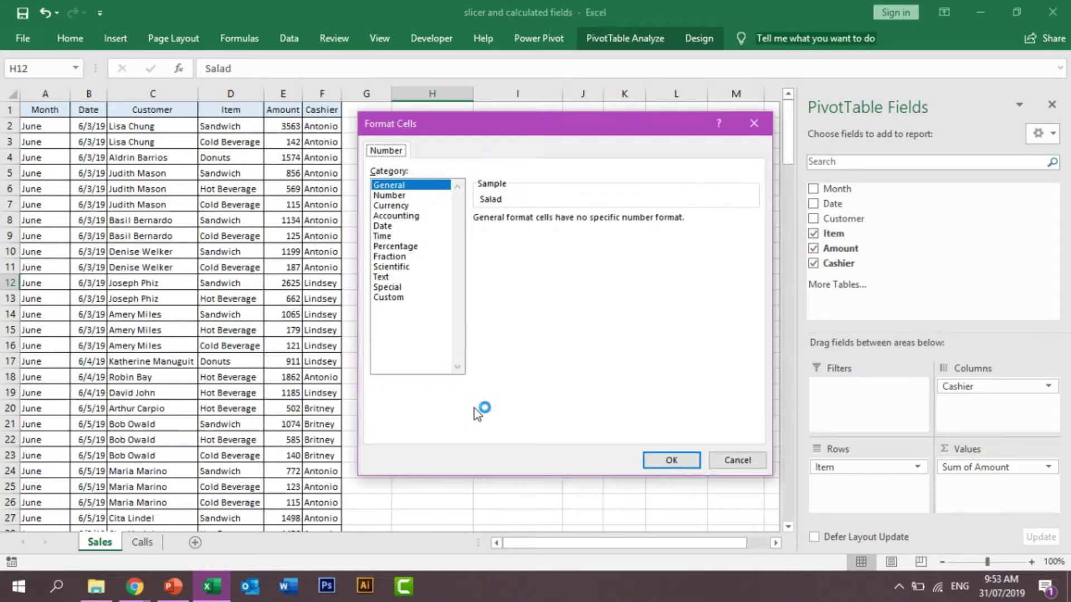
left_click(402, 206)
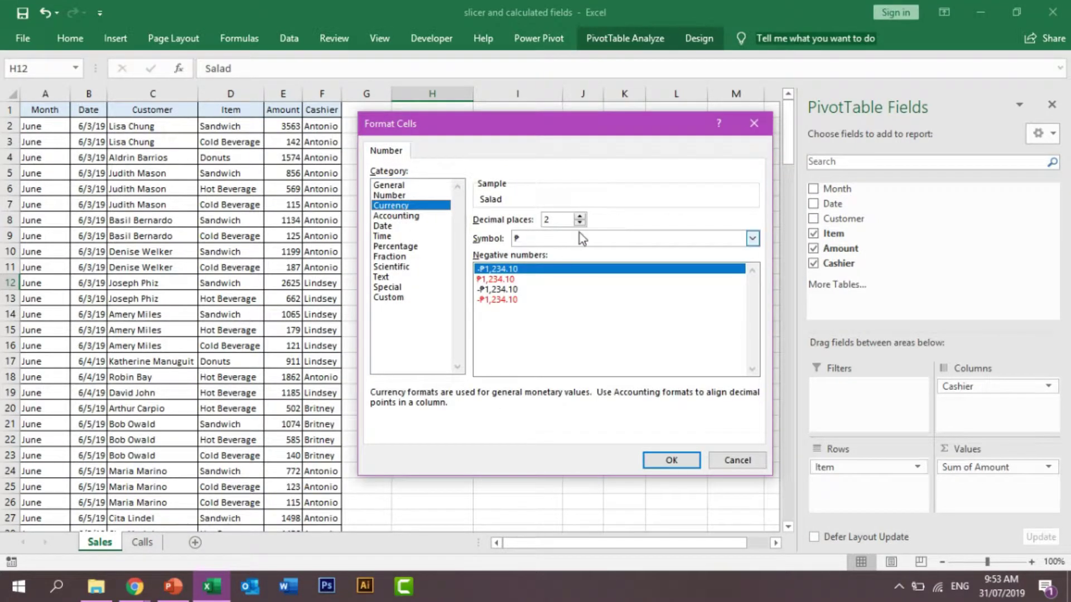
left_click(671, 460)
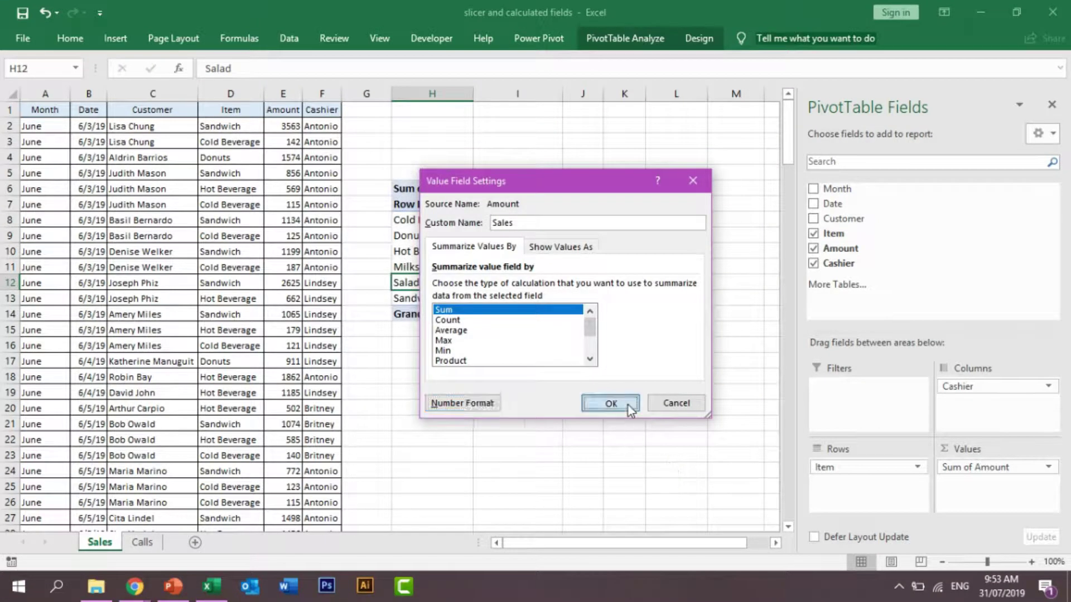
left_click(611, 403)
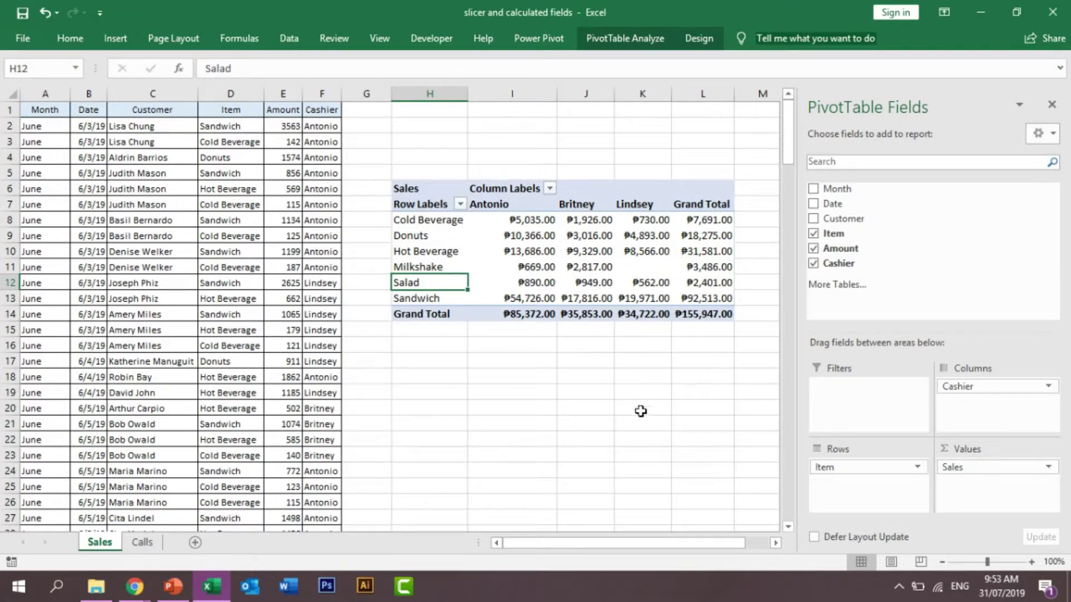
Step: Examine the Milkshake row of the PivotTable for cashiers with an empty sales cell
left_click(640, 377)
left_click(762, 486)
left_click(628, 267)
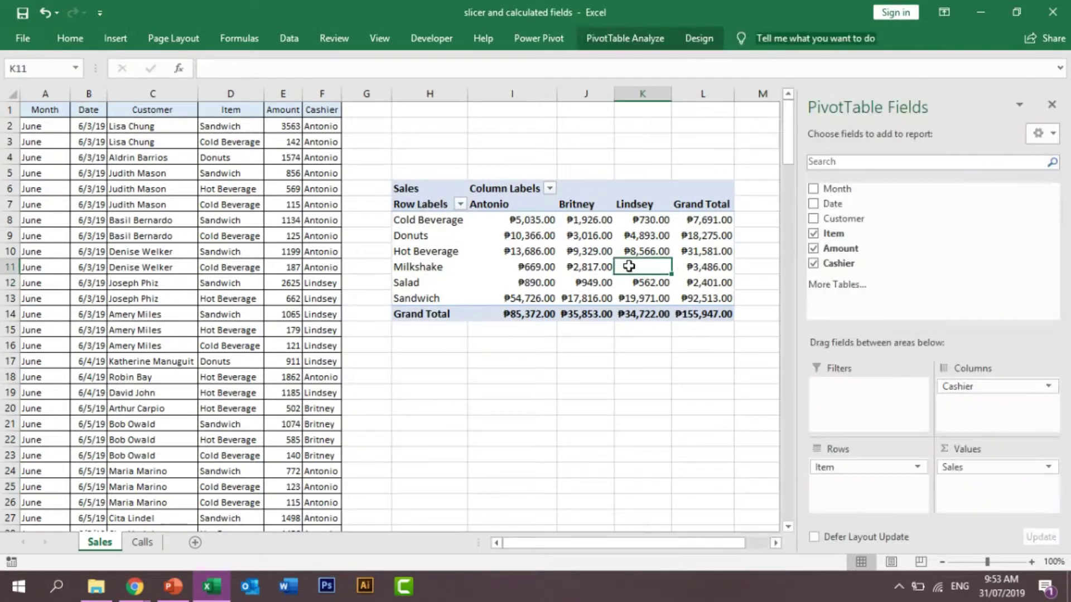
left_click(406, 270)
left_click(620, 302)
left_click(646, 271)
Step: Set the PivotTable to show "----" in empty cells and turn off autofitting column widths on update
right_click(640, 268)
key("Escape")
right_click(580, 269)
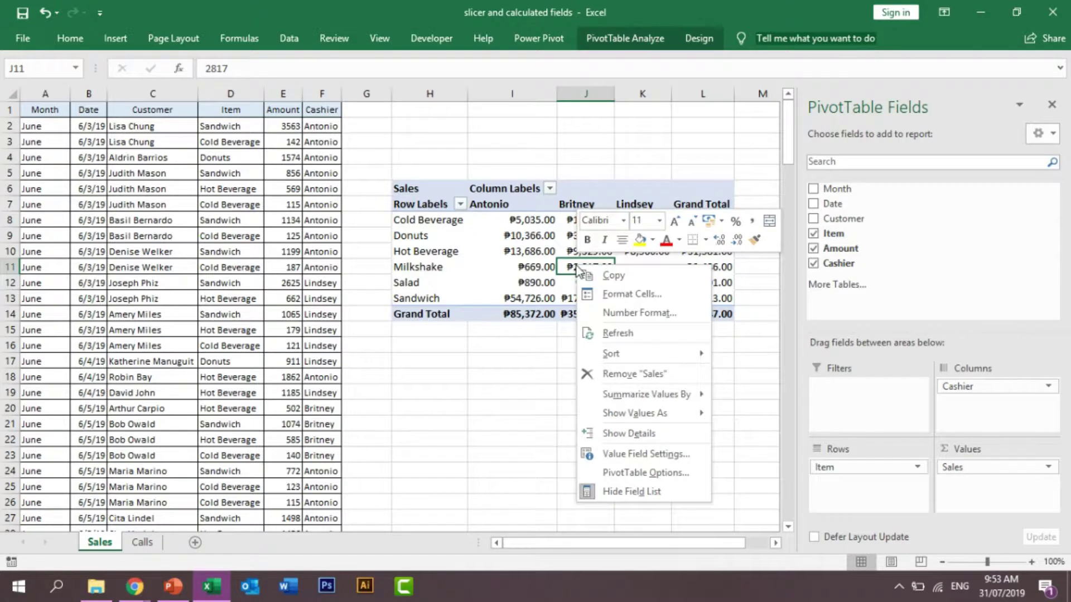
left_click(644, 472)
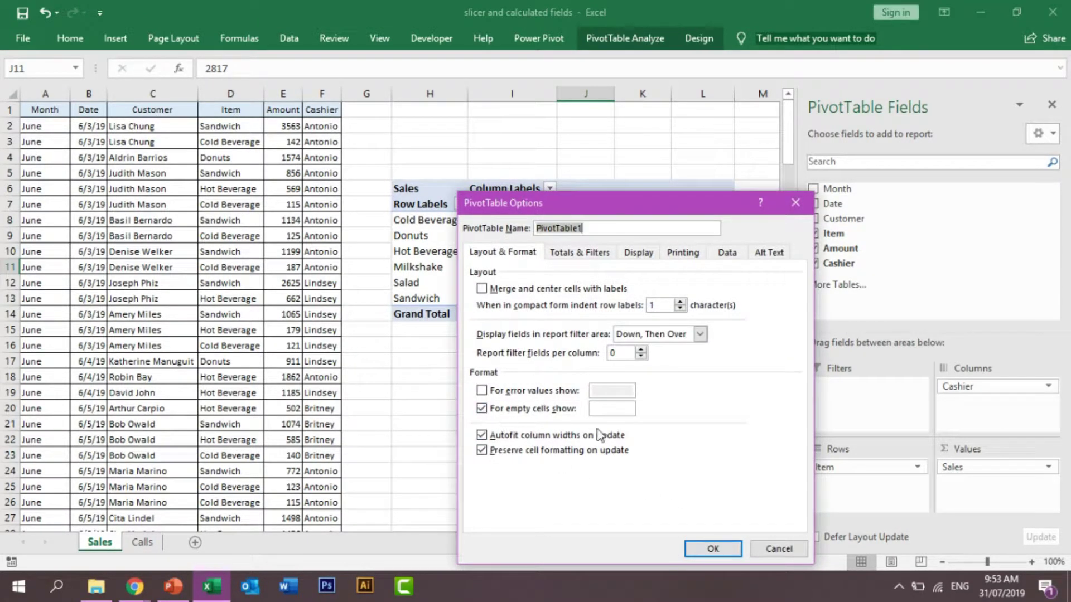
left_click(611, 411)
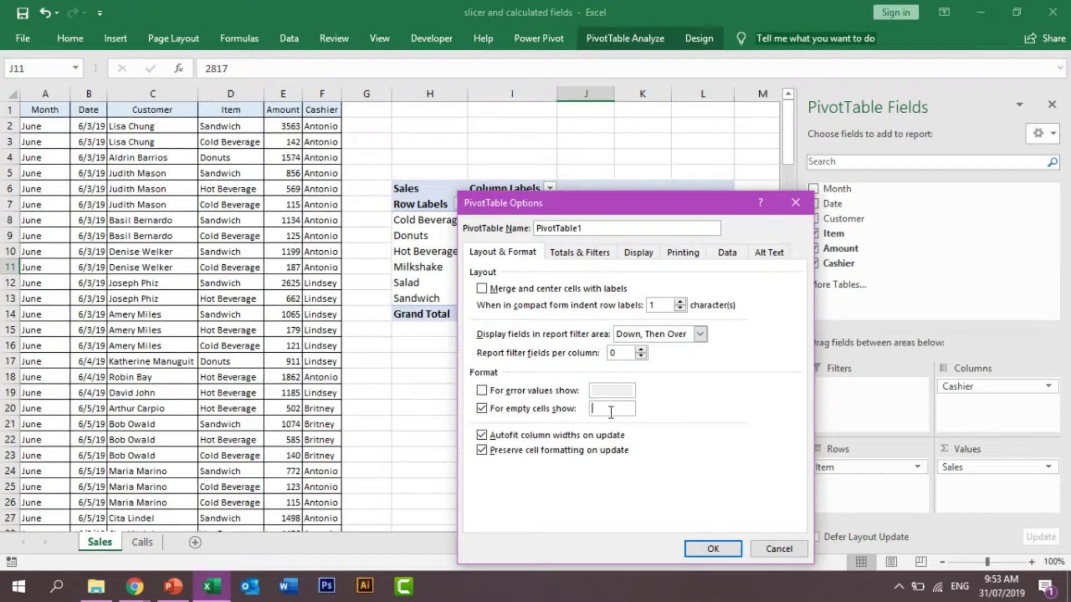
type("----")
left_click(482, 435)
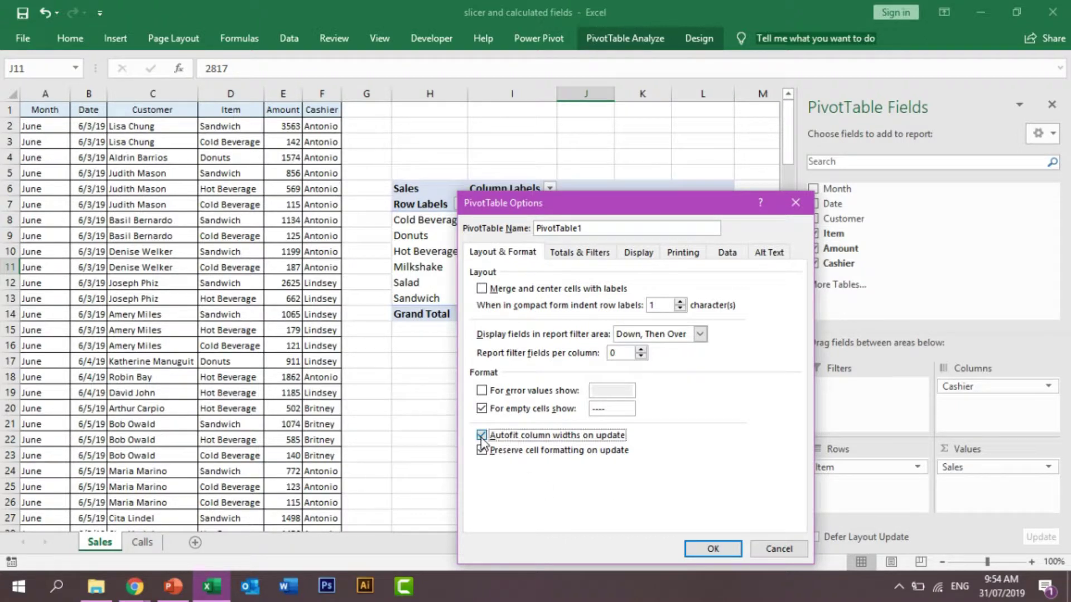
left_click(700, 551)
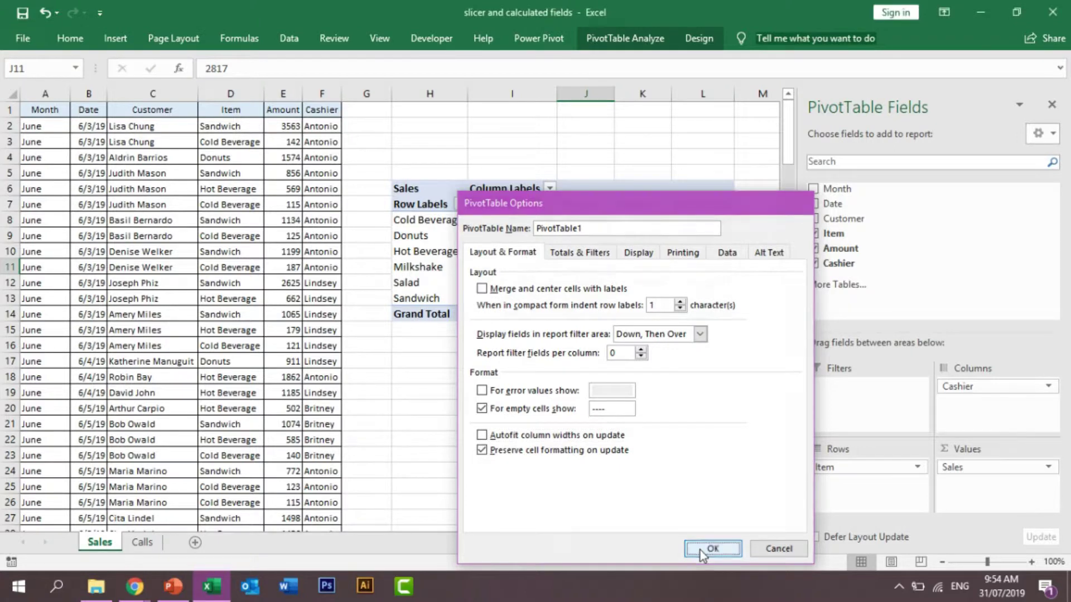
left_click(641, 395)
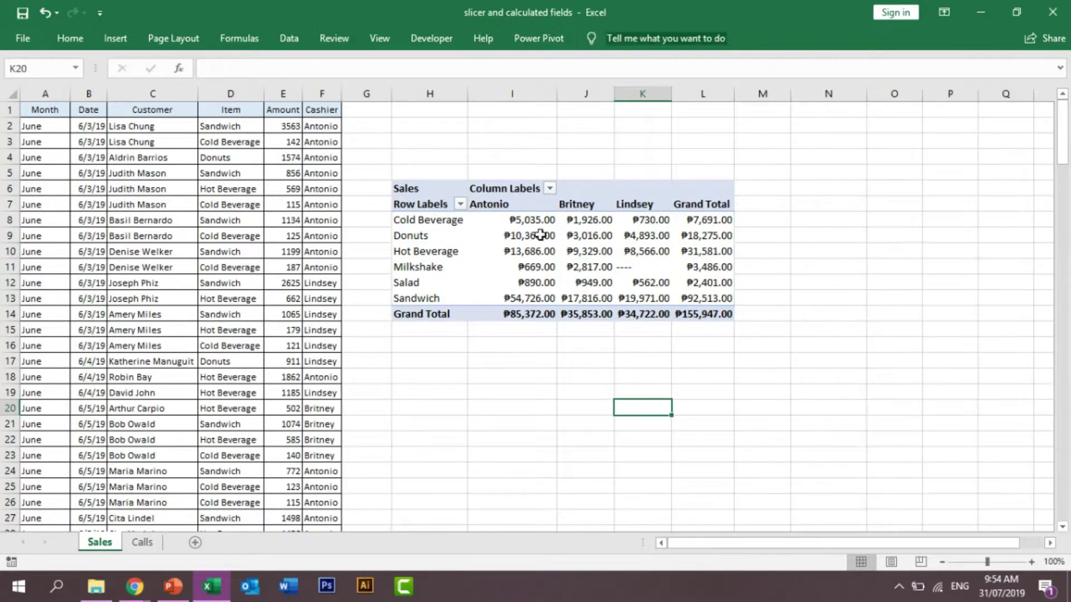
Step: Hide the field headers of the Sales PivotTable
left_click(590, 266)
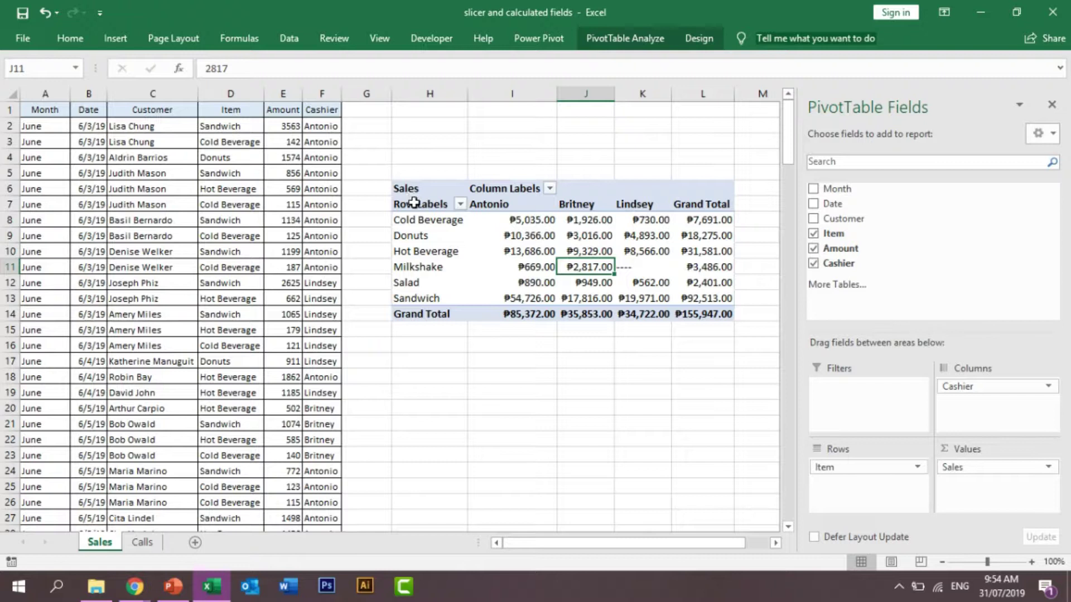
left_click(413, 202)
left_click(497, 188)
left_click(586, 251)
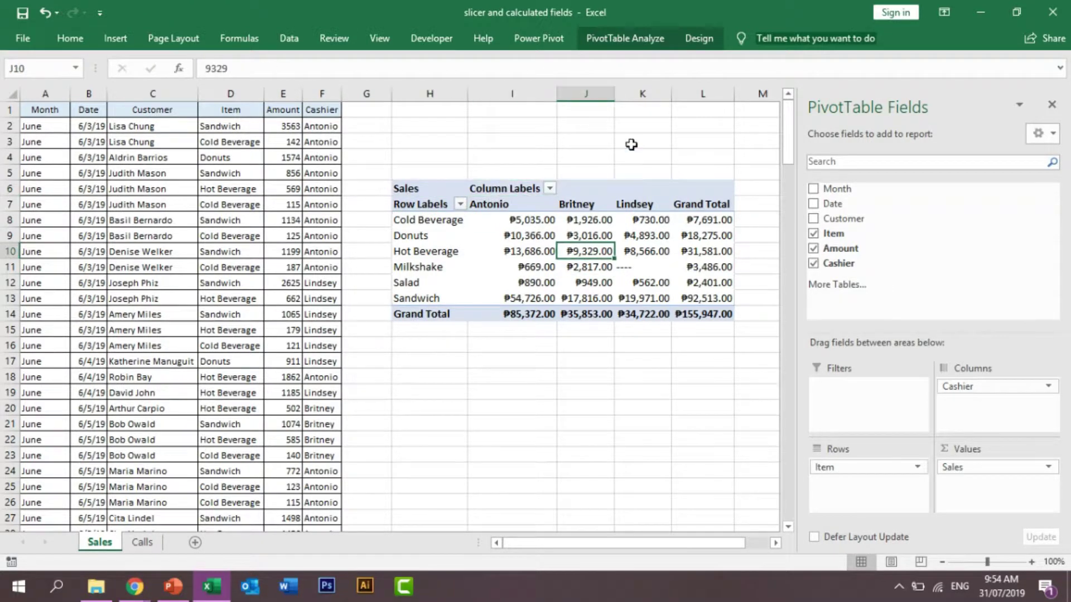
left_click(624, 39)
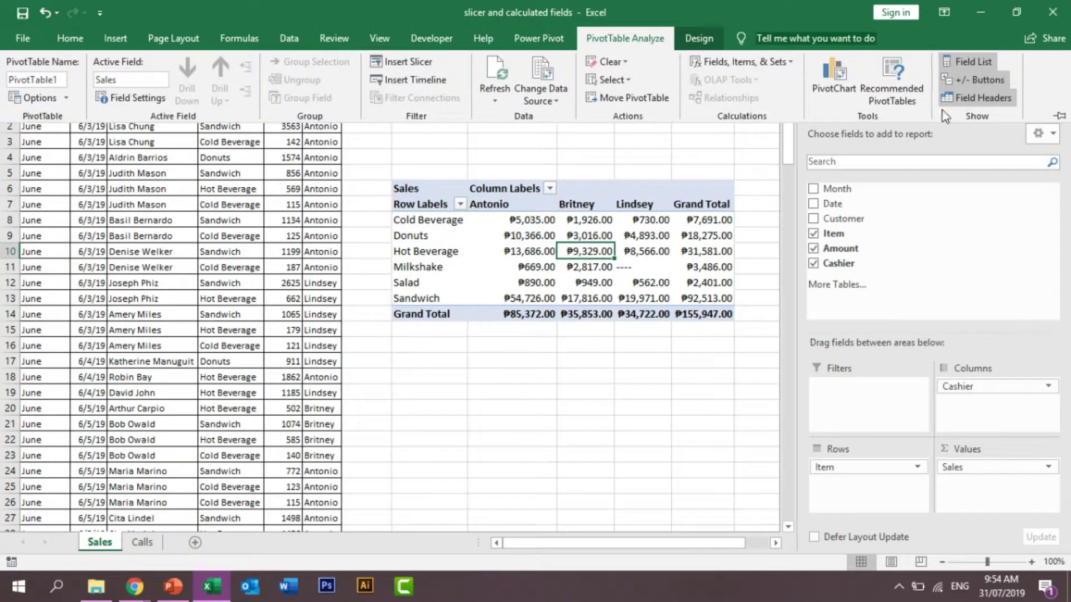
left_click(976, 97)
left_click(701, 454)
Step: Add Month as a report filter to the Sales PivotTable
left_click(479, 235)
left_click_drag(903, 189, 812, 394)
left_click(604, 413)
Step: Copy the whole Sales PivotTable, including its Month filter, and paste the duplicate at cell H20
left_click_drag(402, 148, 712, 306)
key("ctrl+c")
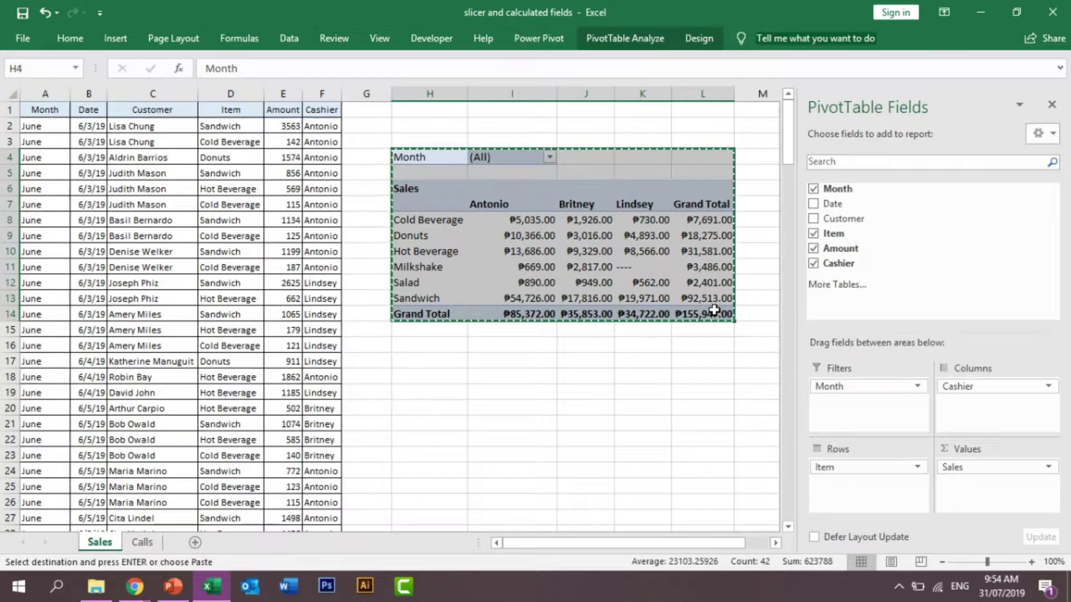
left_click(407, 416)
key("ctrl+v")
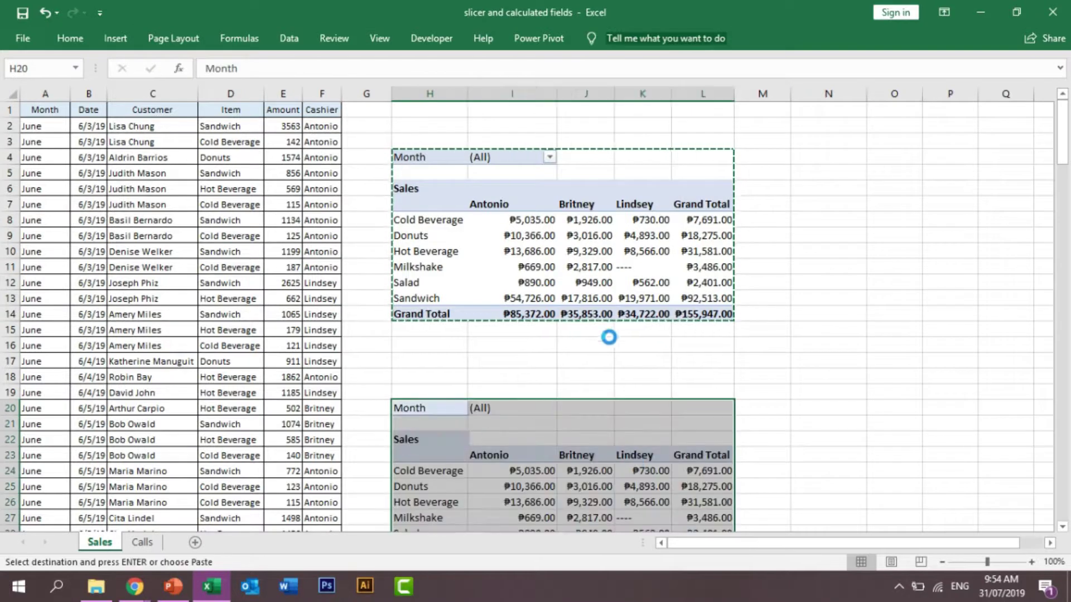
Step: Replace the Sales value in the duplicated PivotTable with a count of Item
left_click(594, 486)
scroll(605, 484, "down", 1)
left_click_drag(1047, 474, 1001, 254)
left_click_drag(865, 235, 972, 470)
Step: Rename the duplicated PivotTable's Count of Item value field to Sold Items
left_click(1047, 467)
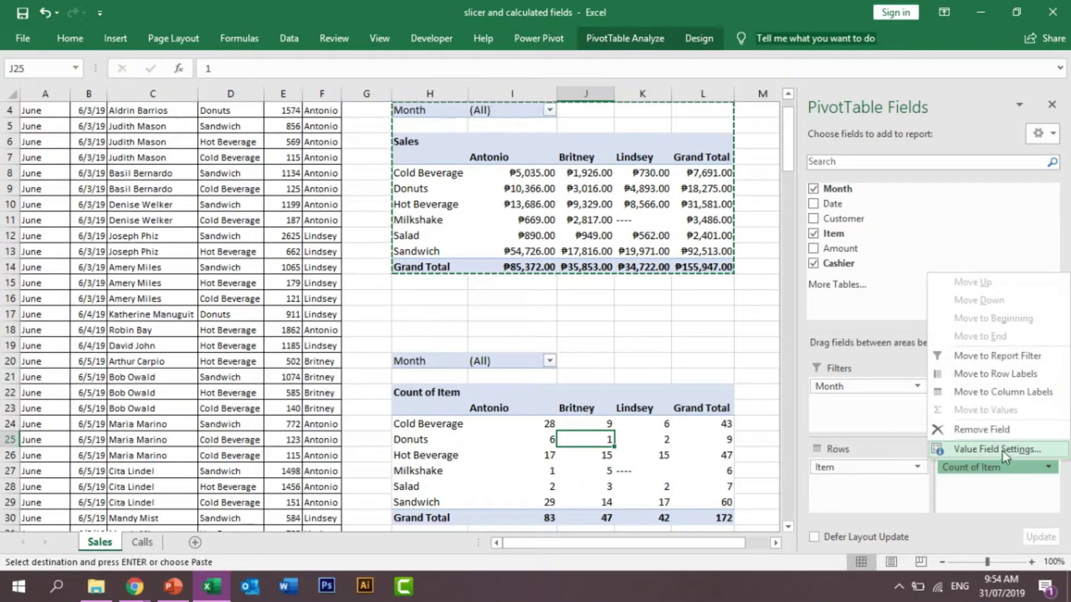
left_click(1002, 456)
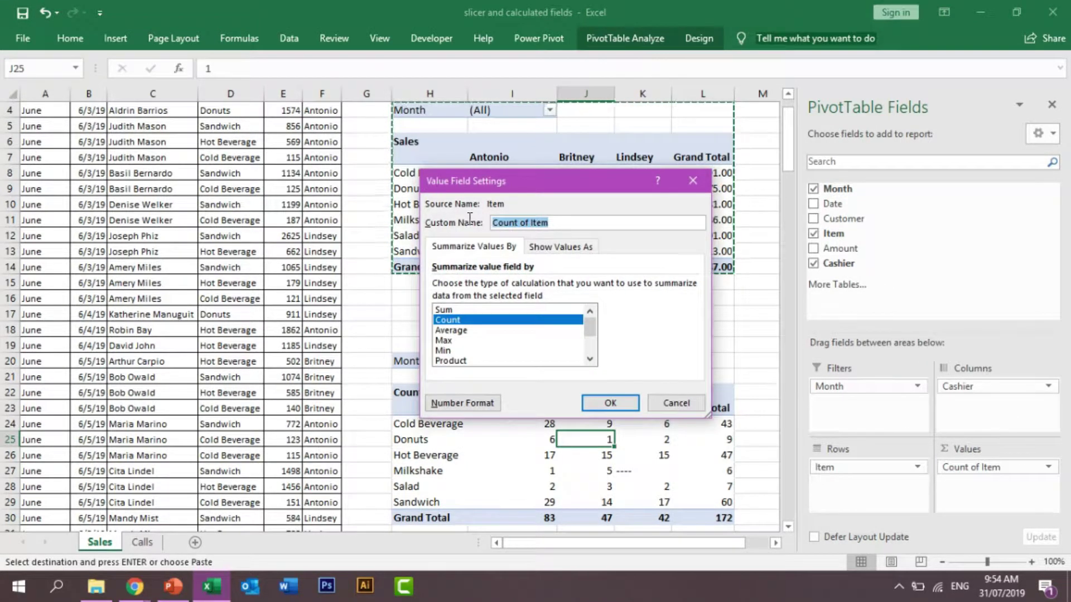
type("Sold Items")
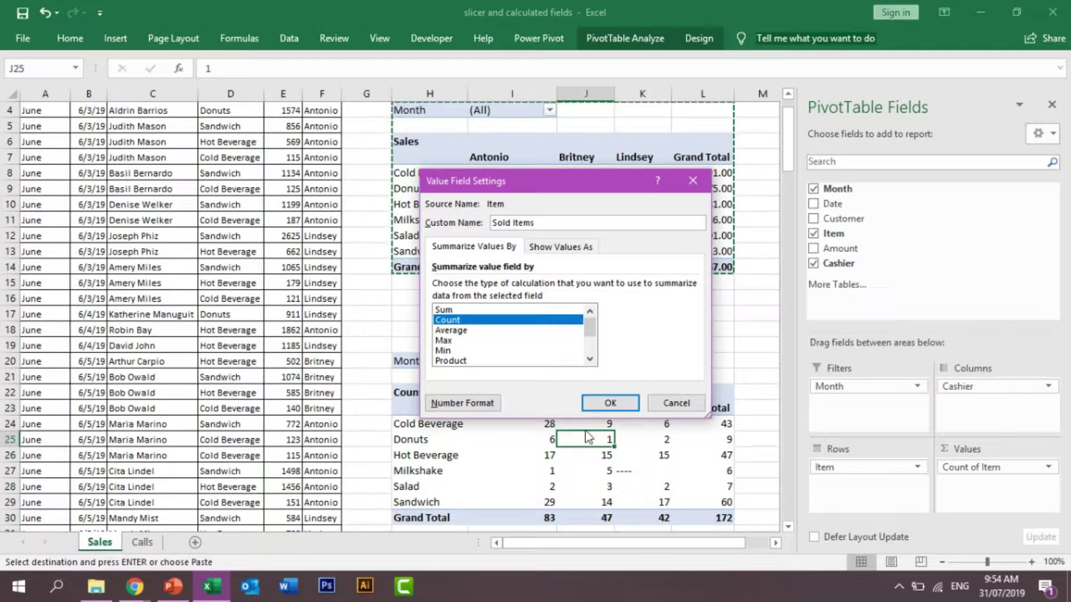
left_click(599, 401)
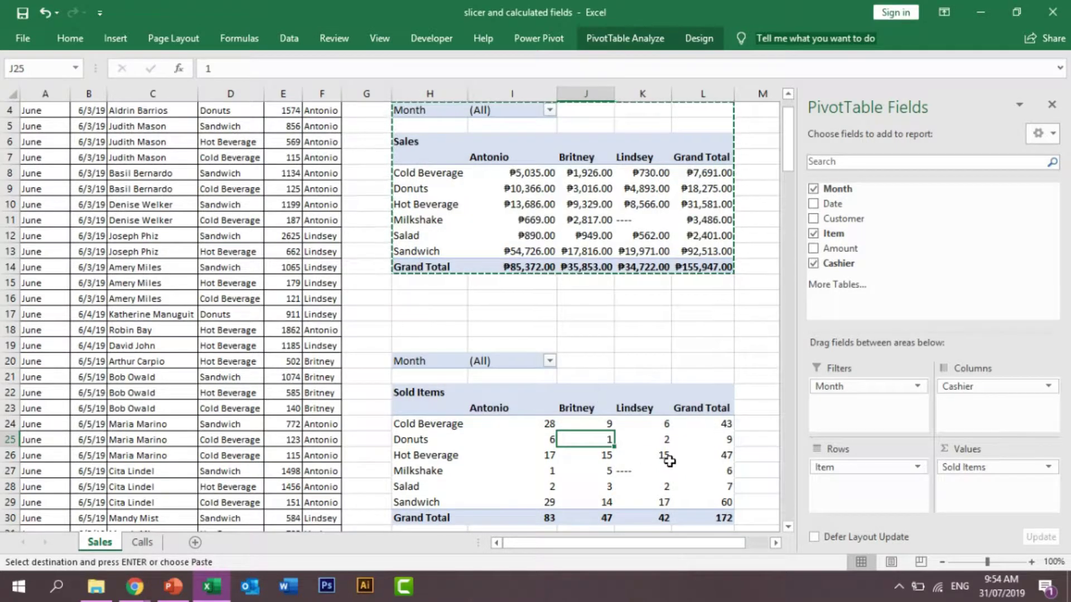
left_click(769, 346)
scroll(769, 351, "up", 1)
scroll(770, 348, "up", 1)
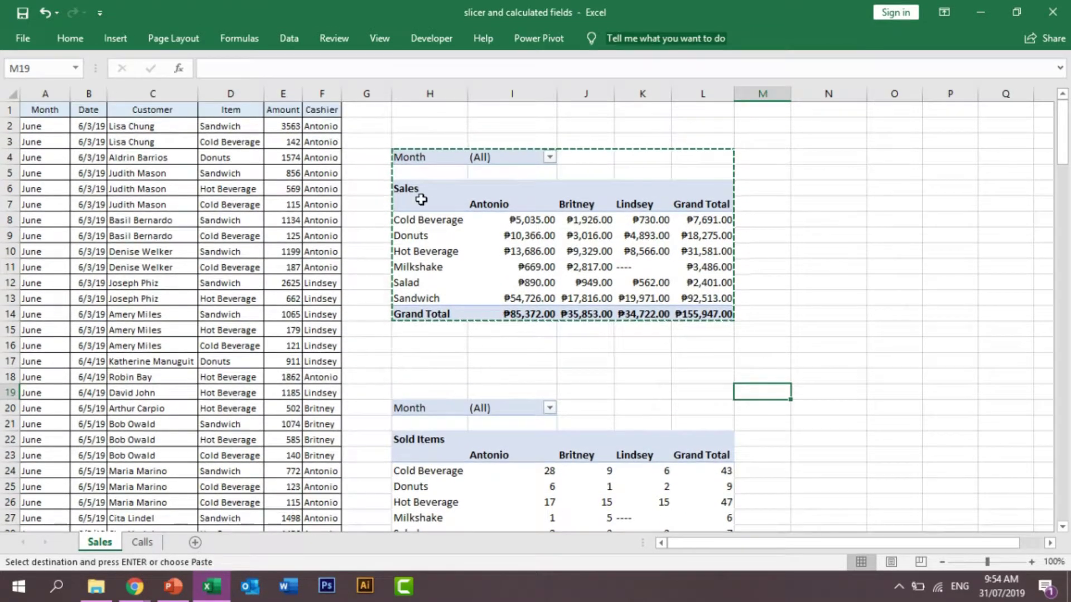
left_click(425, 158)
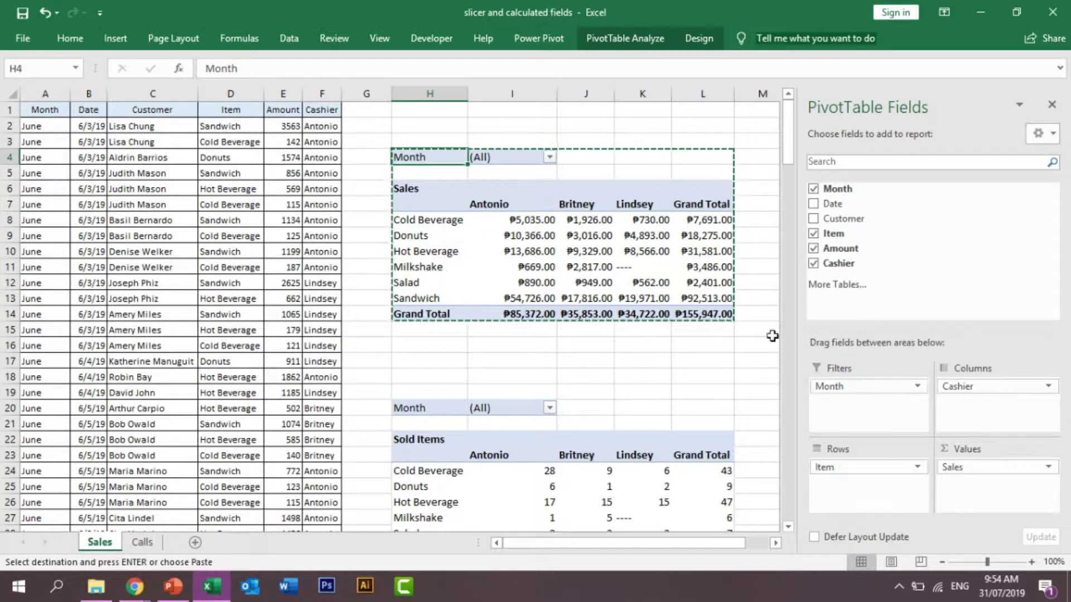
left_click(407, 360)
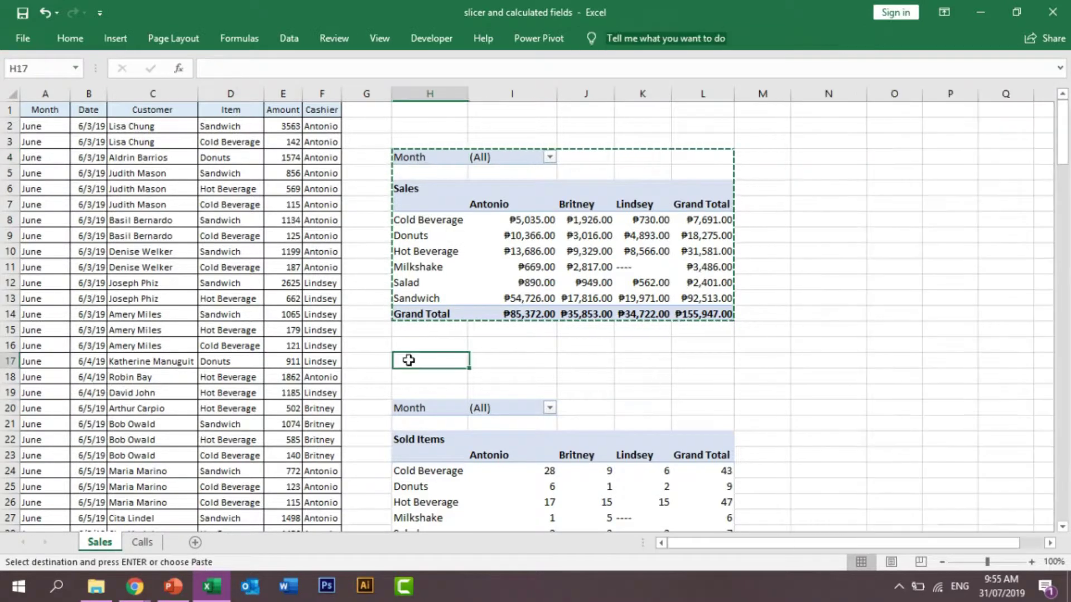
left_click(521, 236)
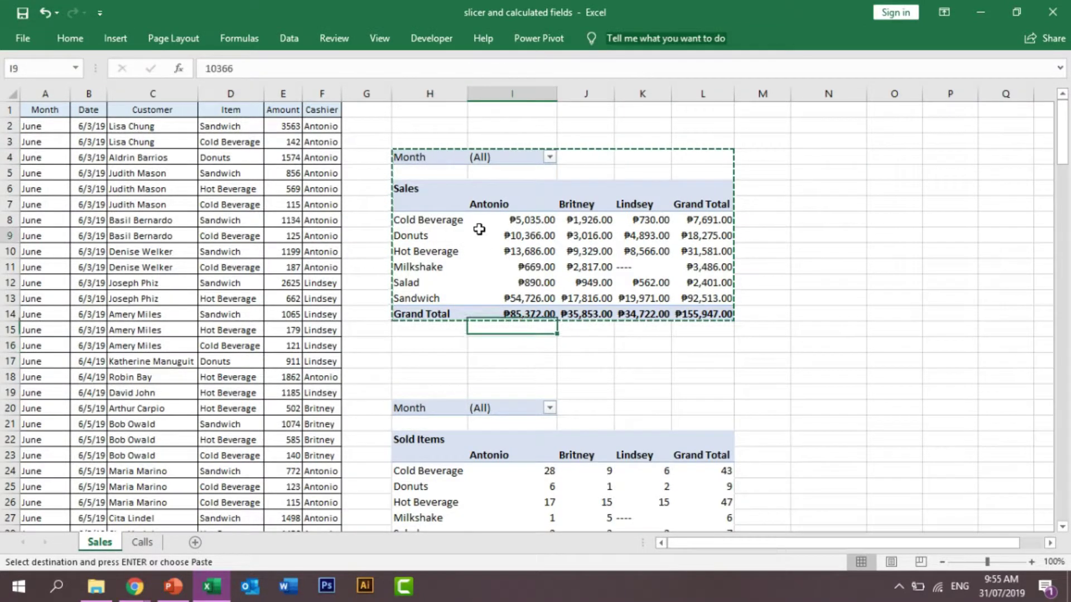
left_click(376, 330)
left_click(393, 192)
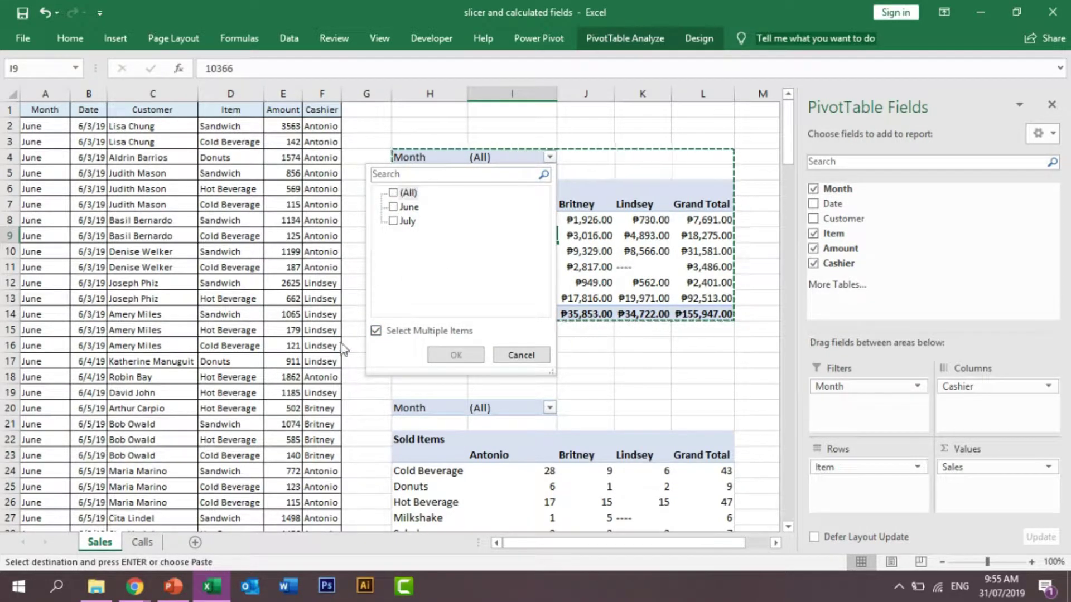
left_click(551, 158)
Step: Filter the Sales PivotTable's Month to June only, with multiple-item selection enabled
left_click(552, 159)
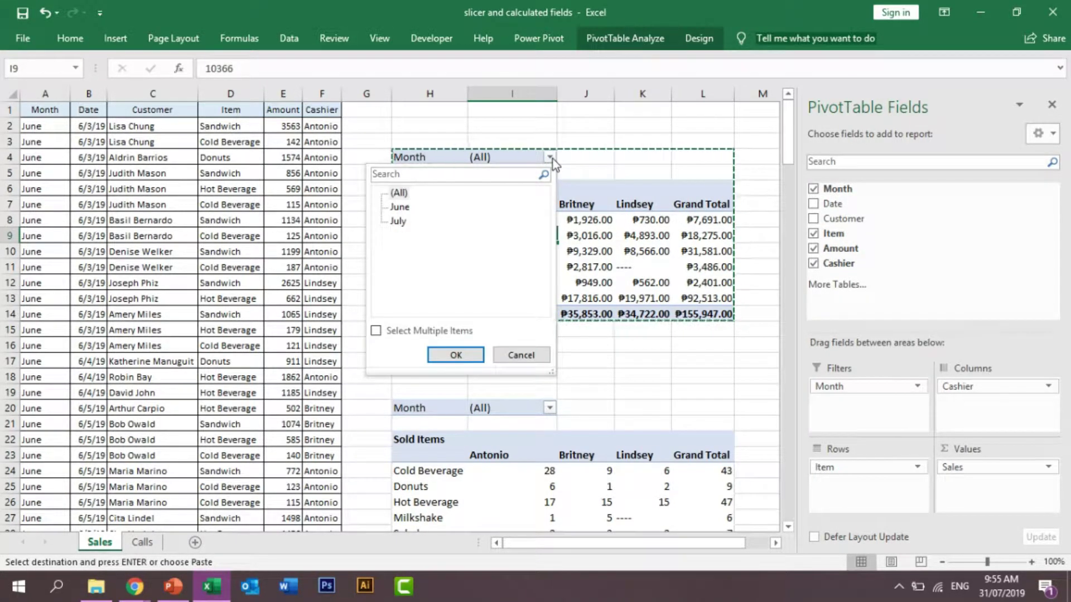
left_click(376, 331)
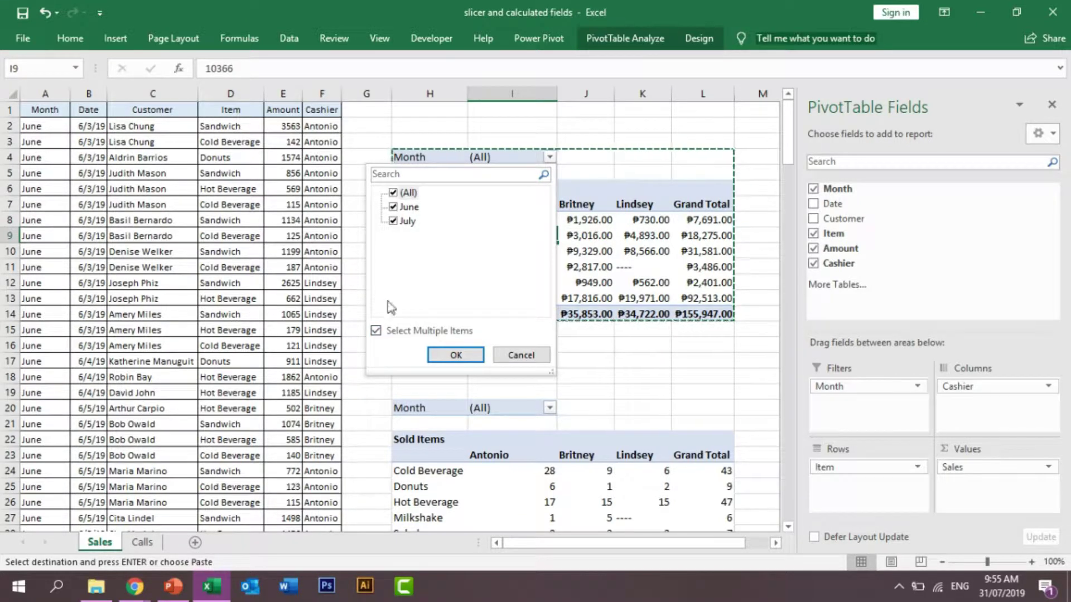
left_click(393, 192)
left_click(393, 207)
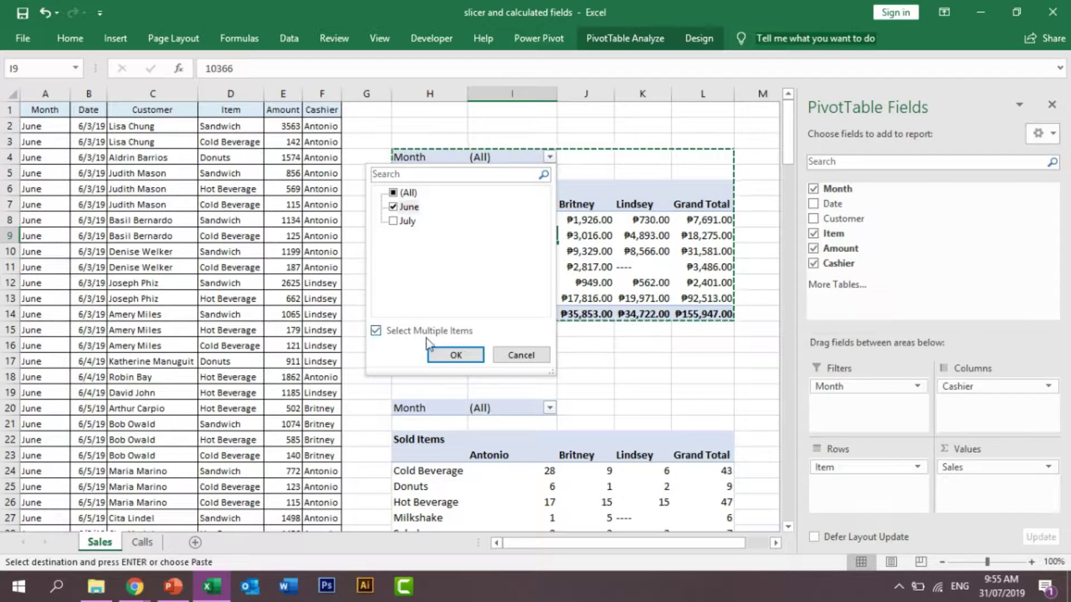
left_click(437, 354)
left_click(604, 376)
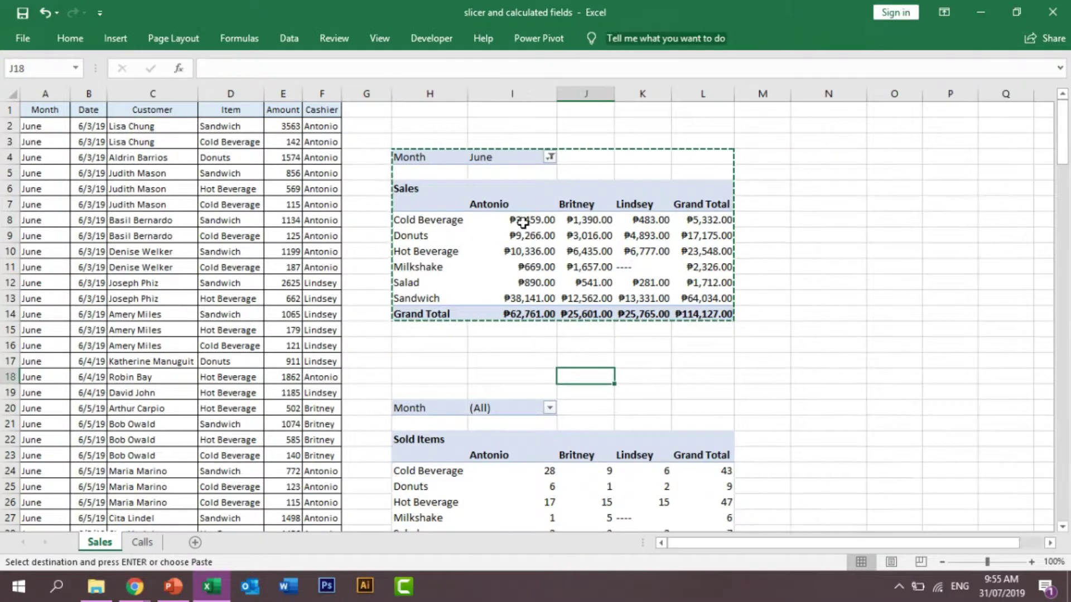
Step: Filter the Sold Items PivotTable's Month to June only, with multiple-item selection enabled
left_click(546, 408)
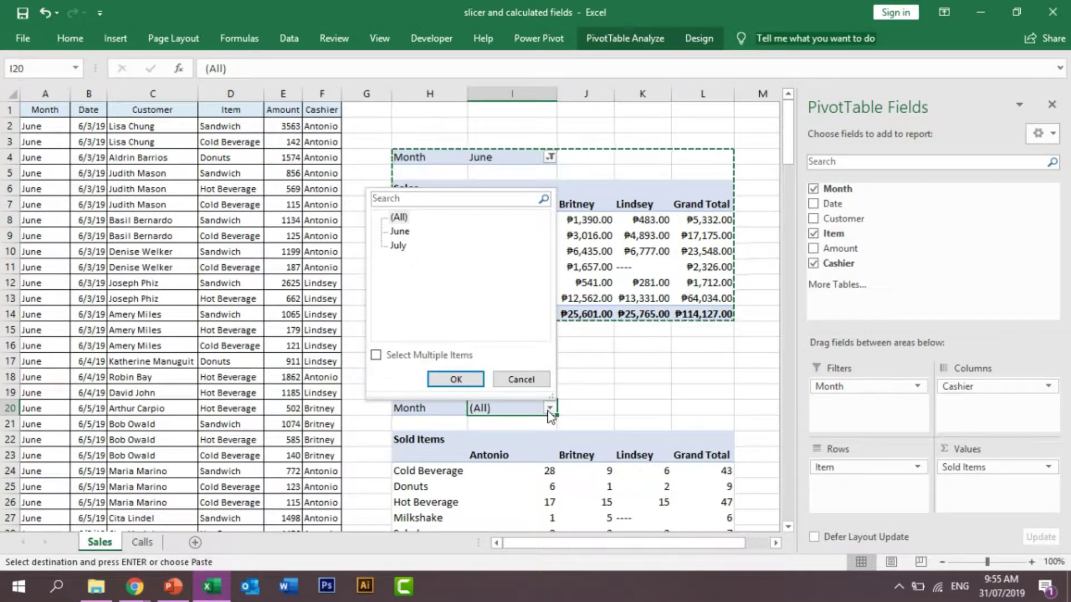
left_click(375, 356)
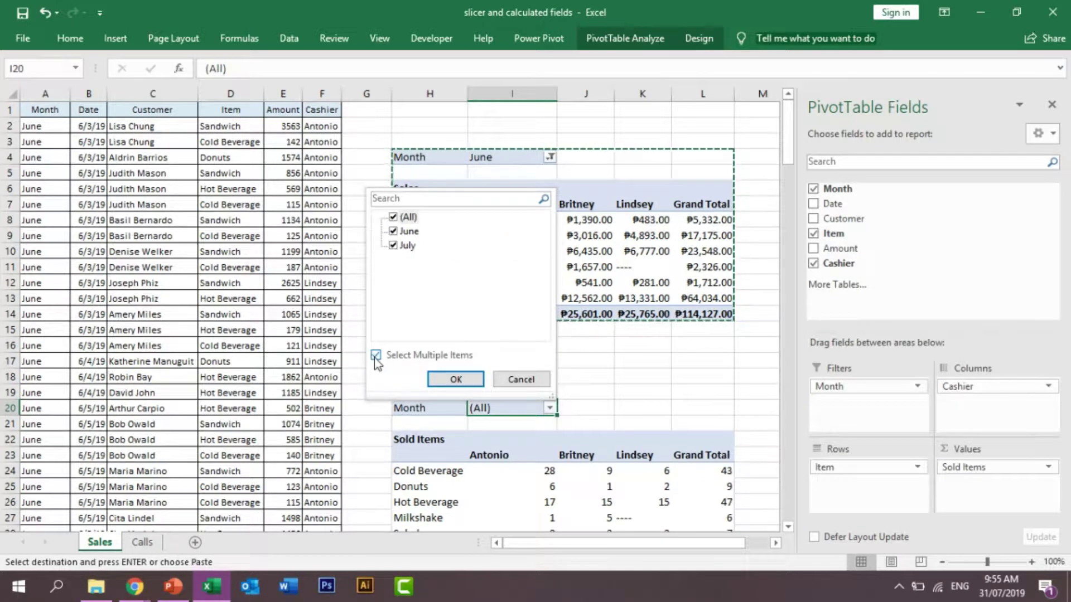
left_click(394, 217)
left_click(393, 231)
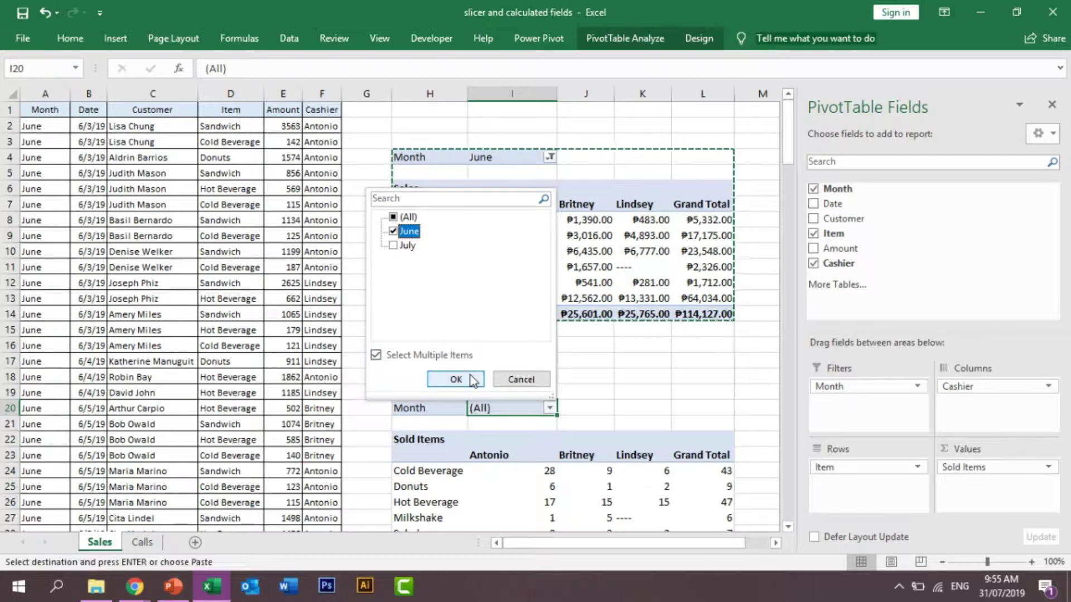
left_click(456, 379)
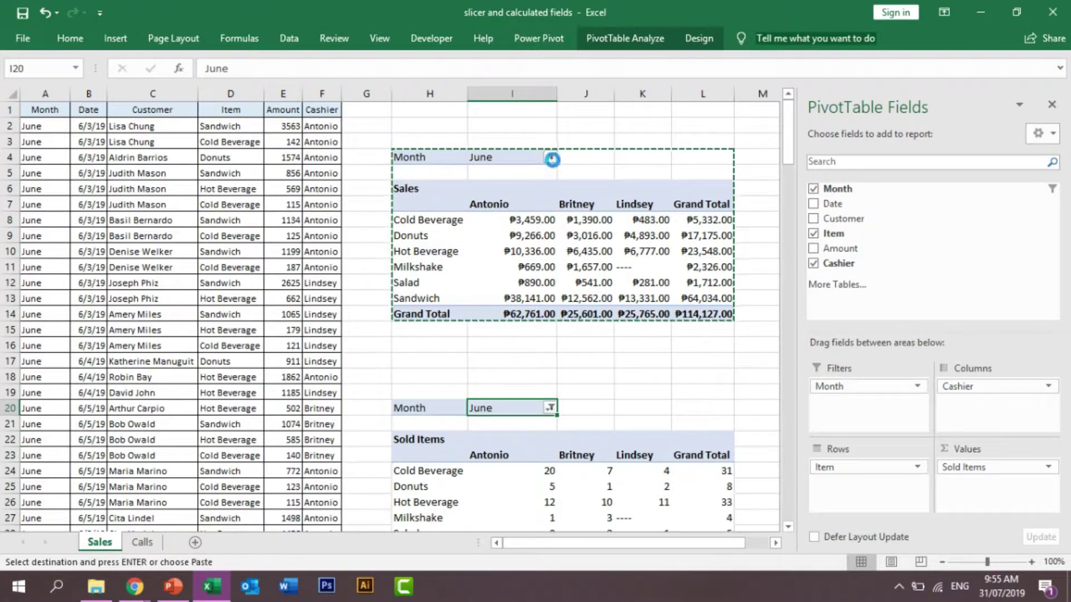
Step: Examine the separate Month filters of the Sales and Sold Items PivotTables
left_click(551, 159)
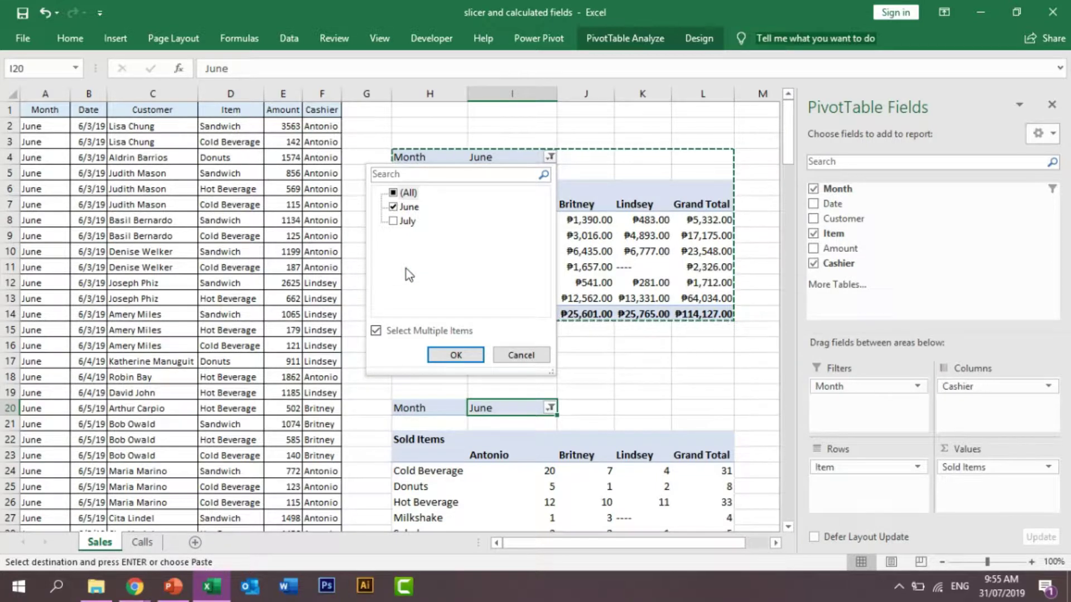
left_click(551, 158)
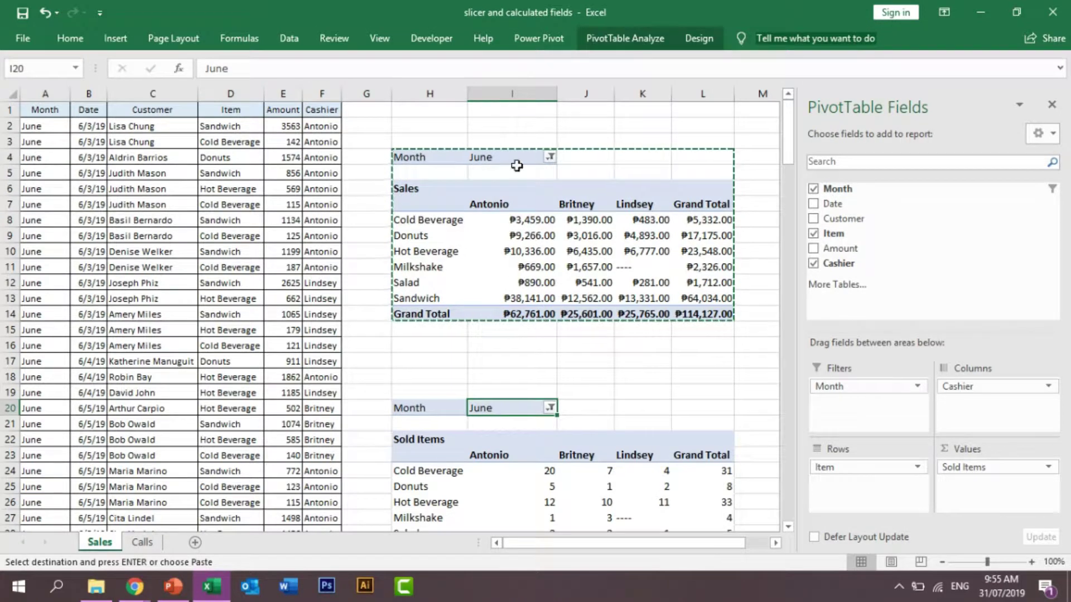
left_click(624, 407)
left_click(766, 422)
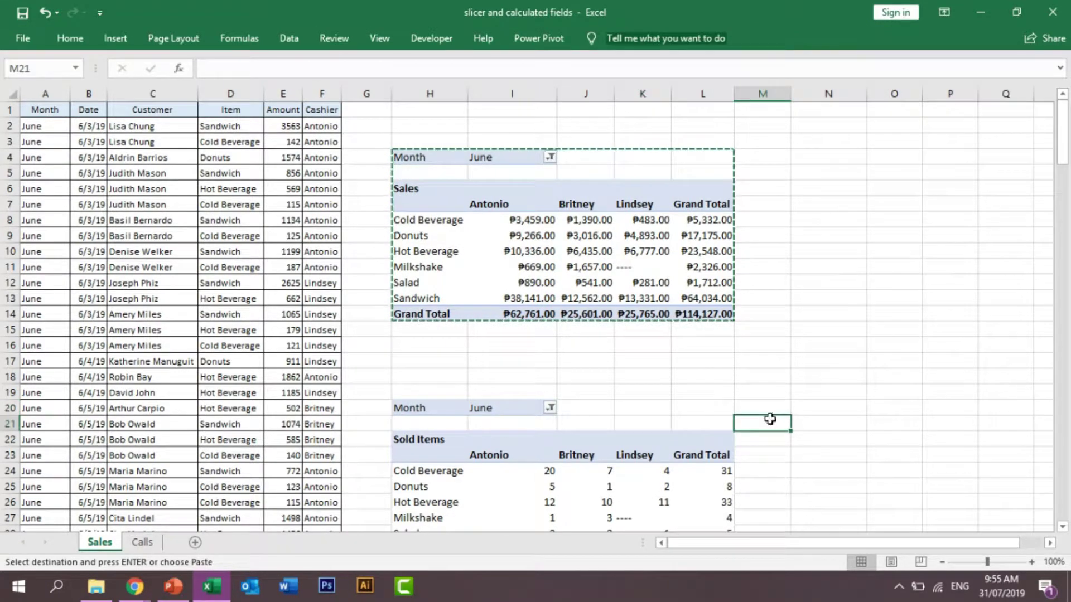
left_click_drag(735, 544, 835, 552)
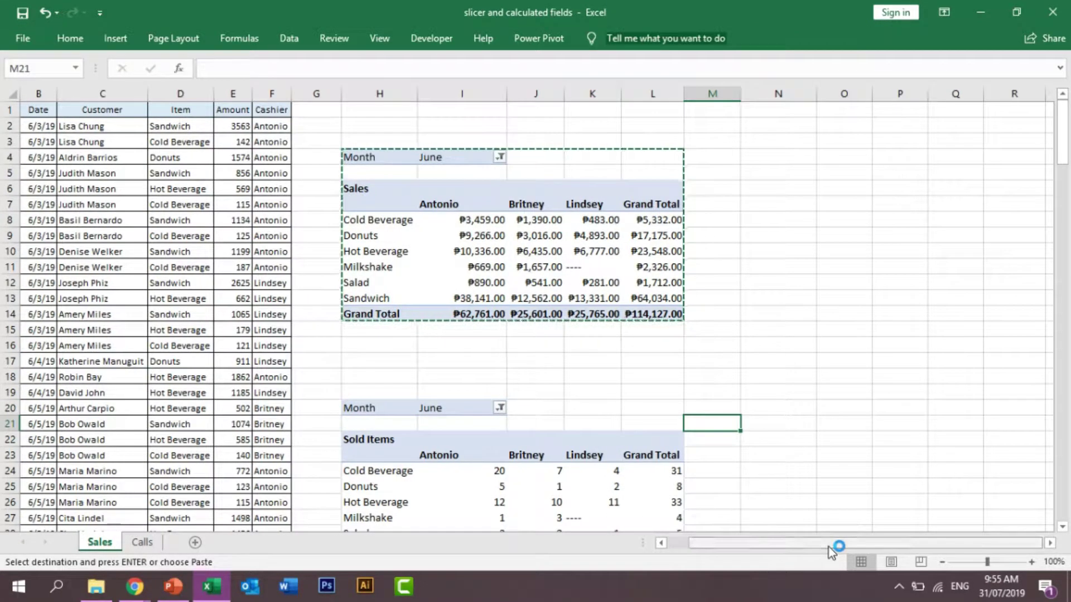
left_click(809, 392)
left_click(390, 163)
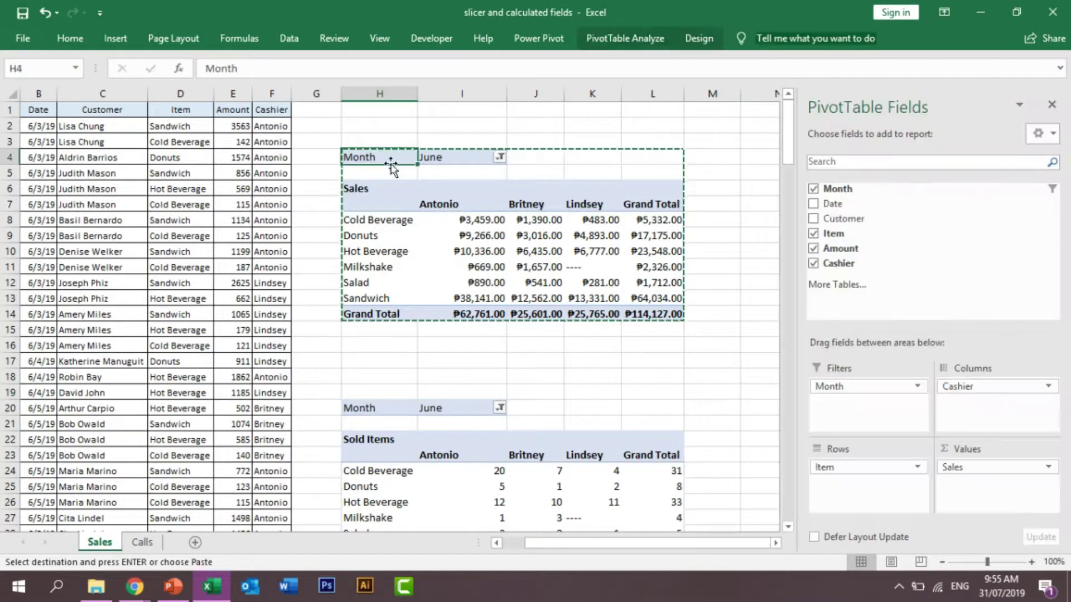
left_click(380, 408)
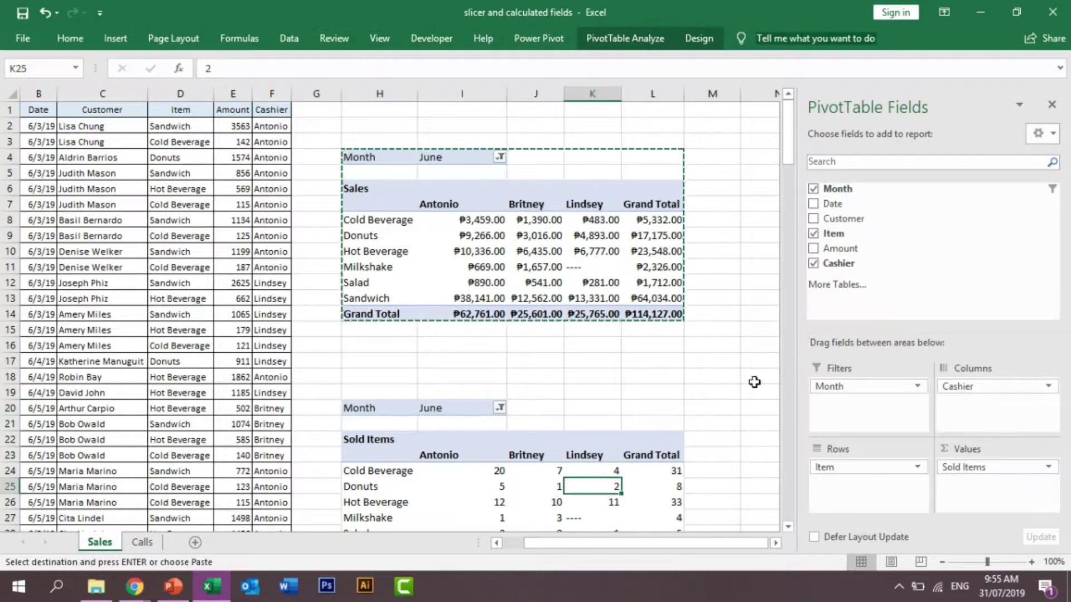
left_click(748, 377)
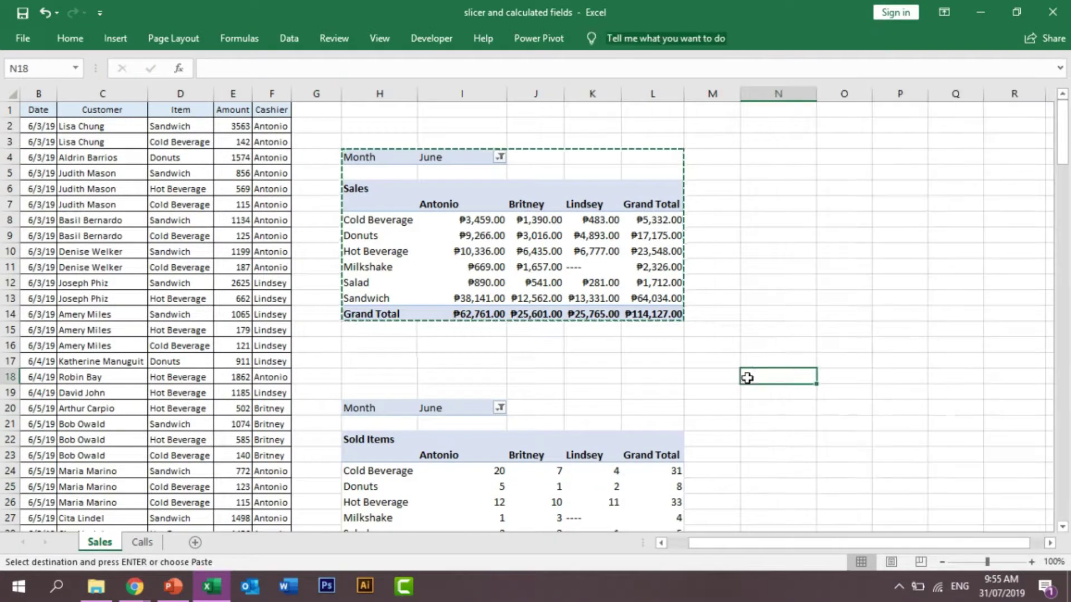
Step: Insert a Month slicer for the Sales PivotTable
left_click(492, 236)
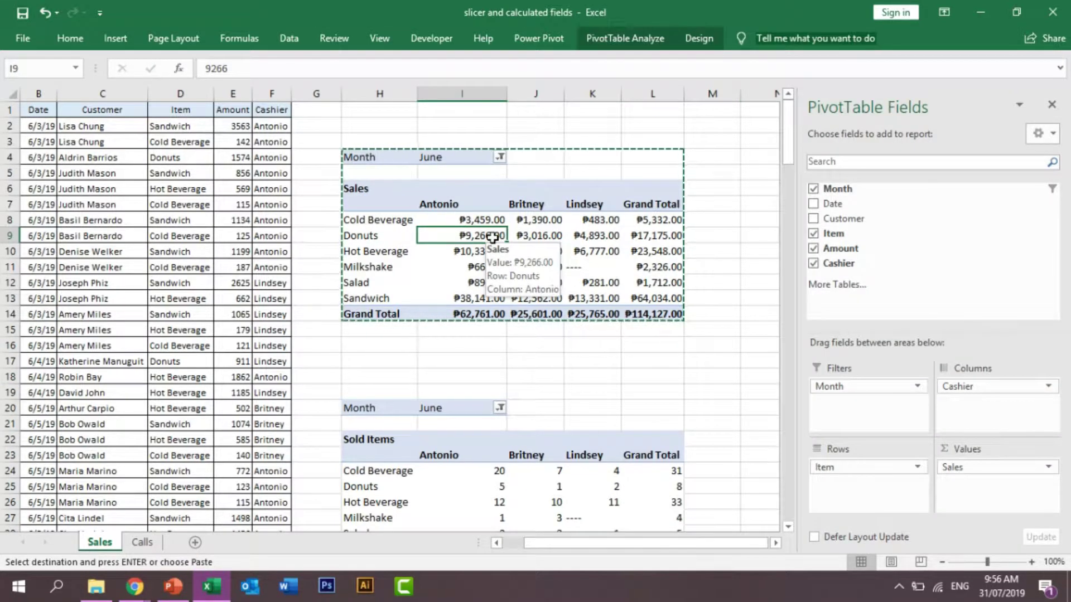
left_click(613, 44)
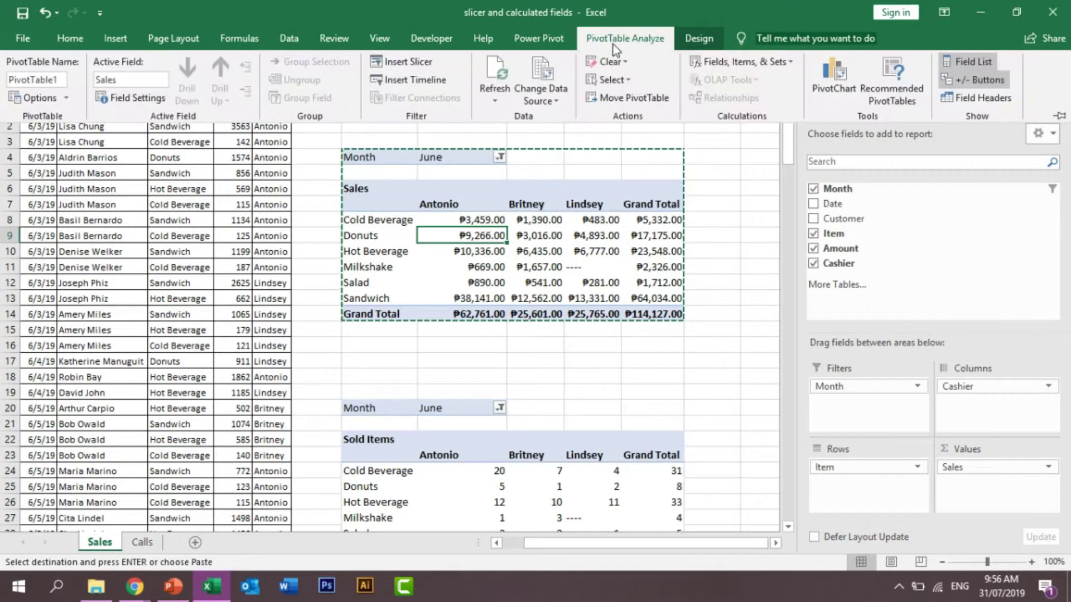
left_click(394, 64)
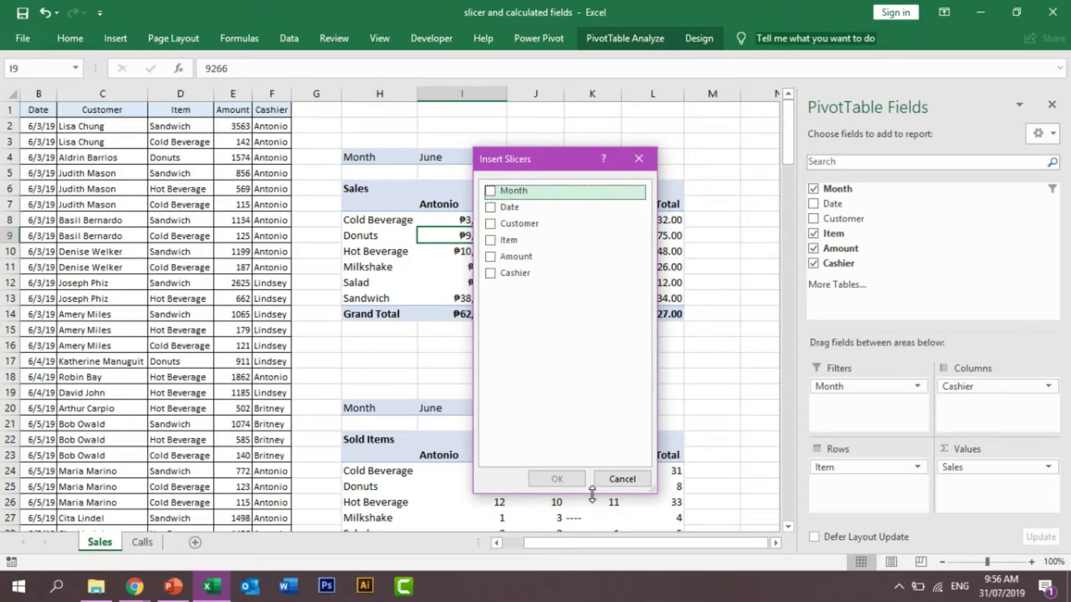
left_click_drag(592, 493, 576, 343)
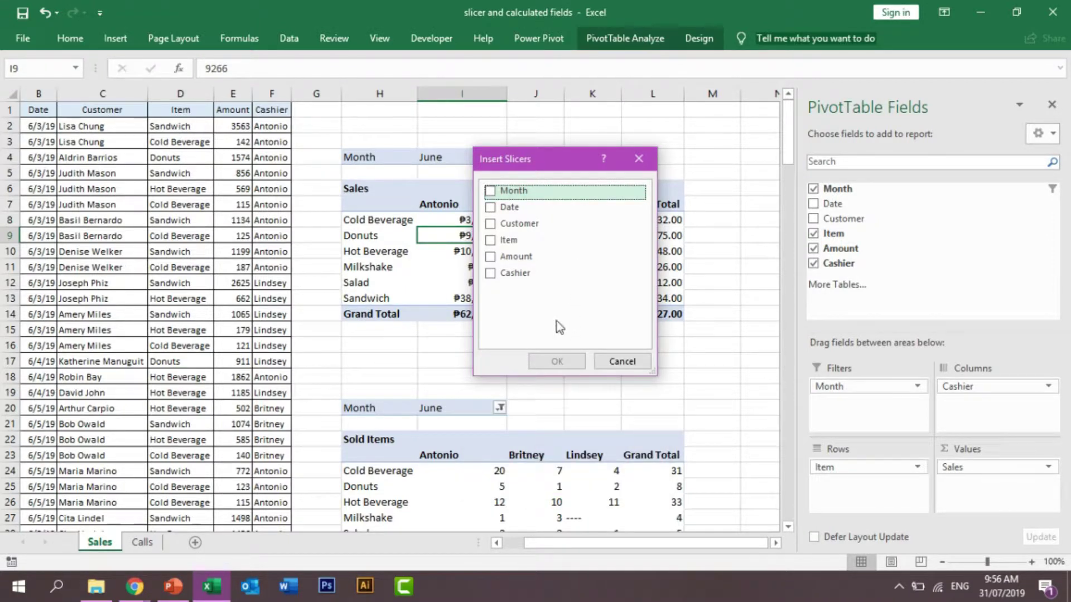
left_click(490, 192)
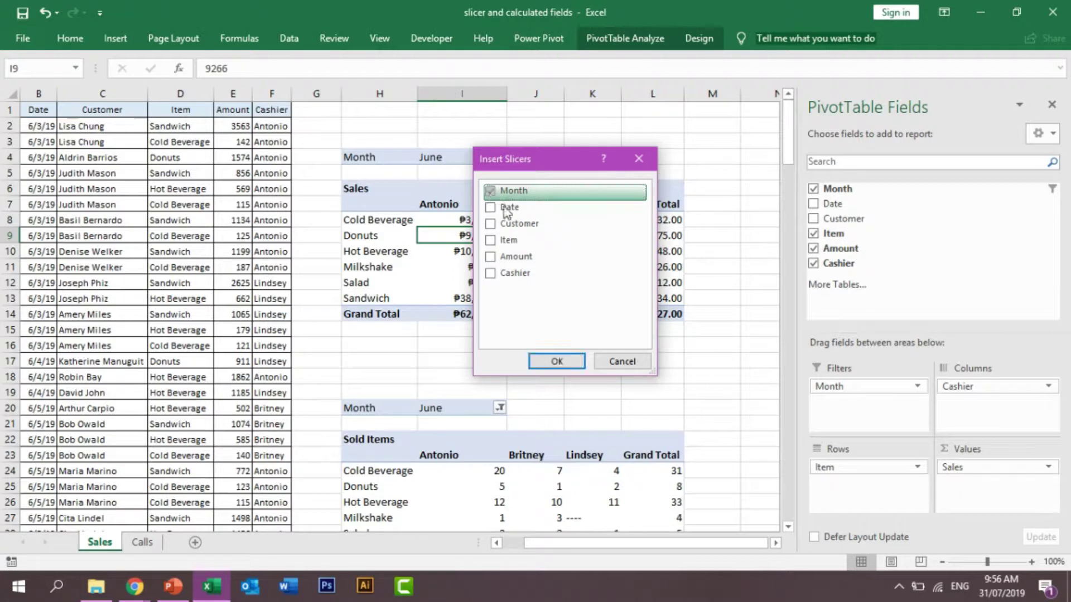
left_click(558, 361)
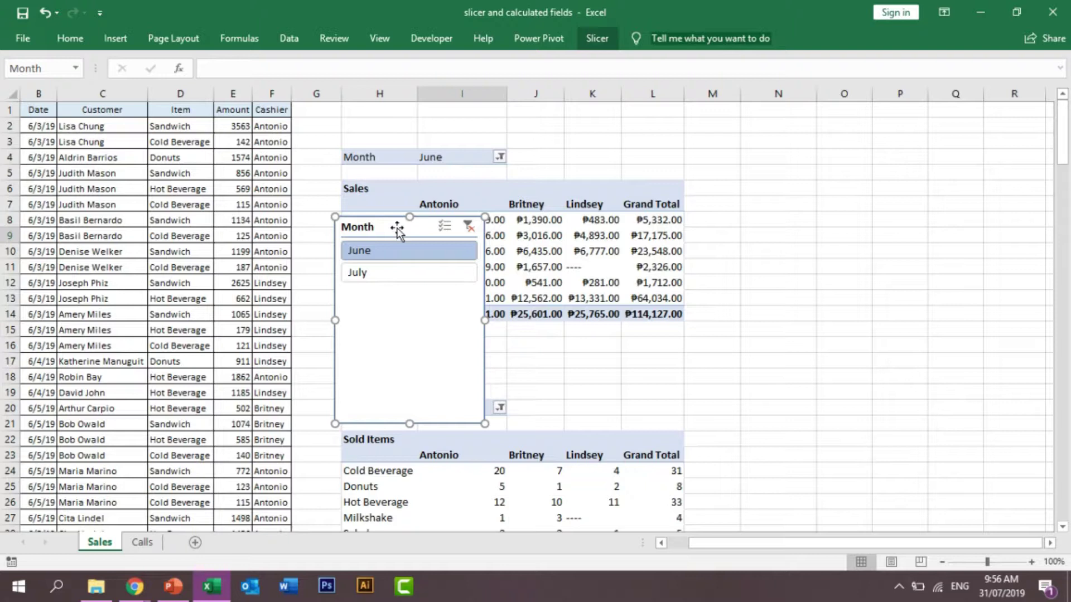
Step: Move the Month slicer to the empty cells beside the Sales PivotTable and shorten it to about 2.54 cm high
left_click_drag(396, 229, 779, 139)
left_click(779, 334)
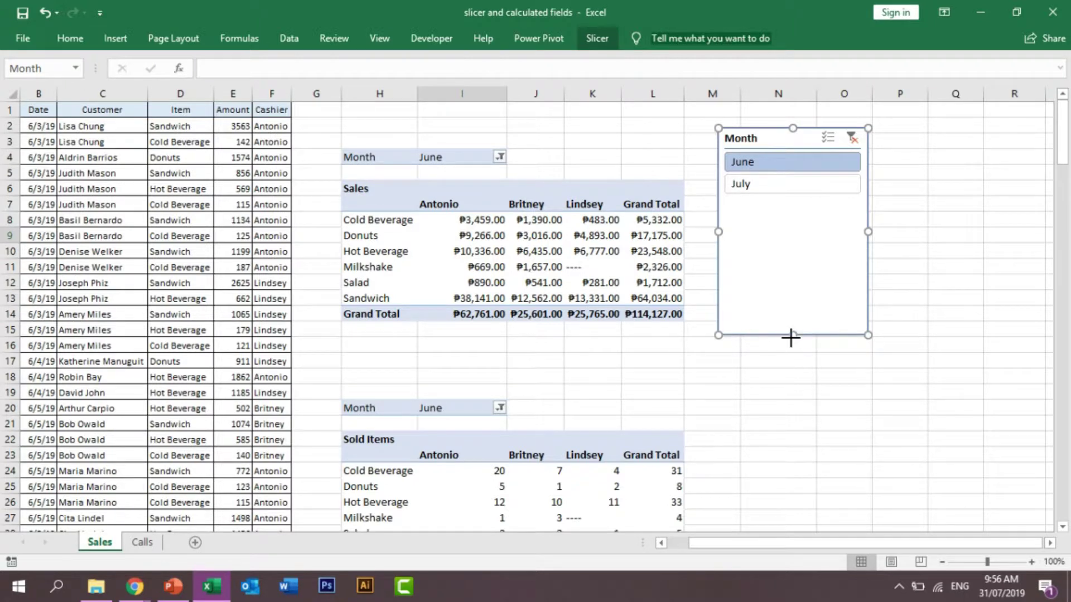
left_click_drag(791, 337, 789, 203)
left_click(791, 289)
left_click(771, 205)
left_click(771, 203)
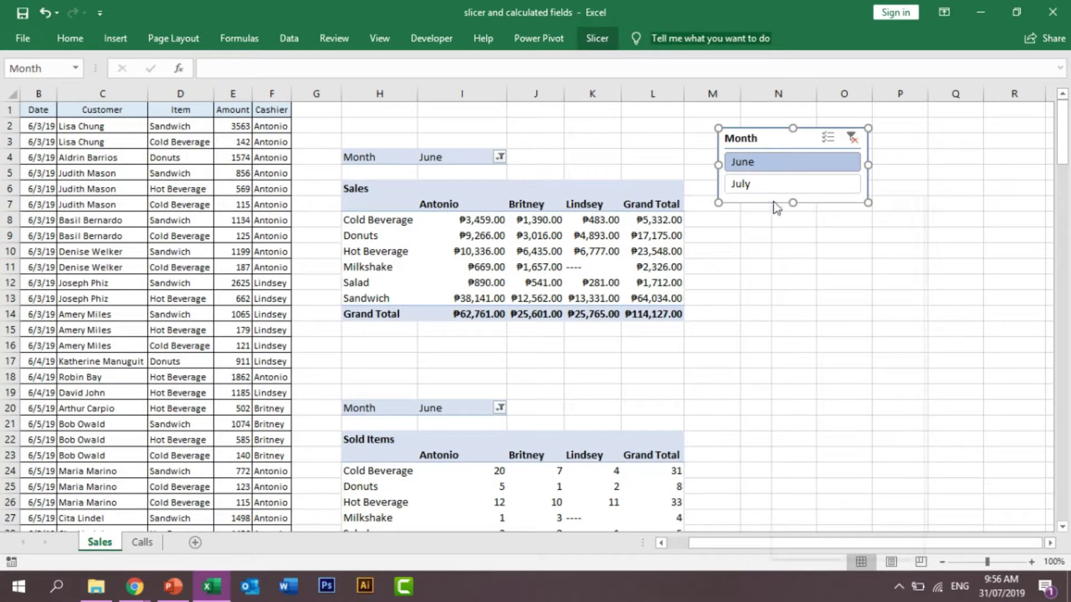
Step: Move the Month slicer between the Sales and Sold Items PivotTables and arrange its buttons in 2 columns
right_click(775, 202)
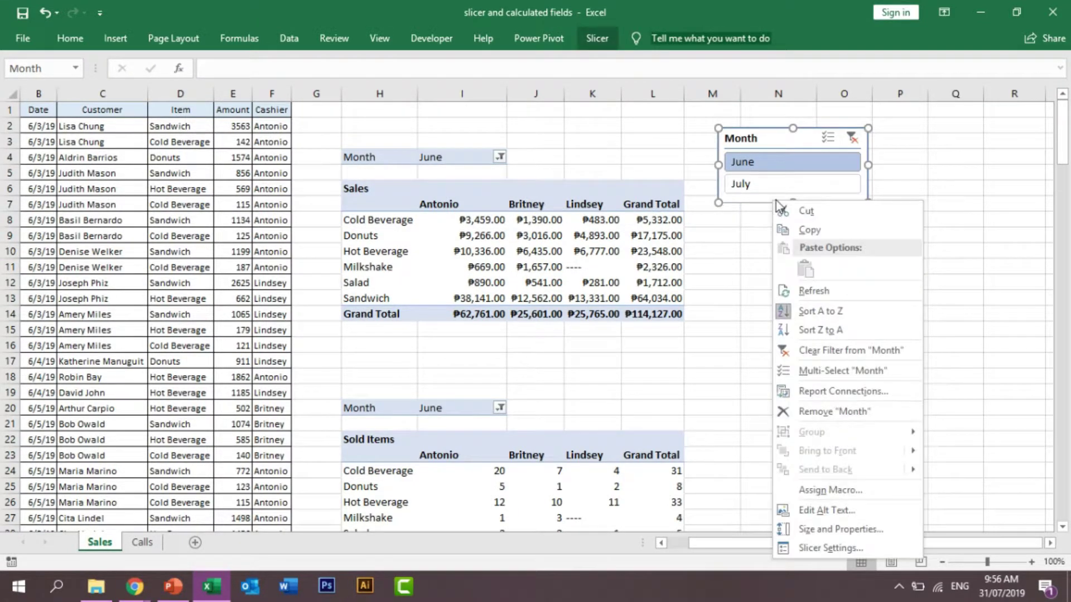
left_click(824, 548)
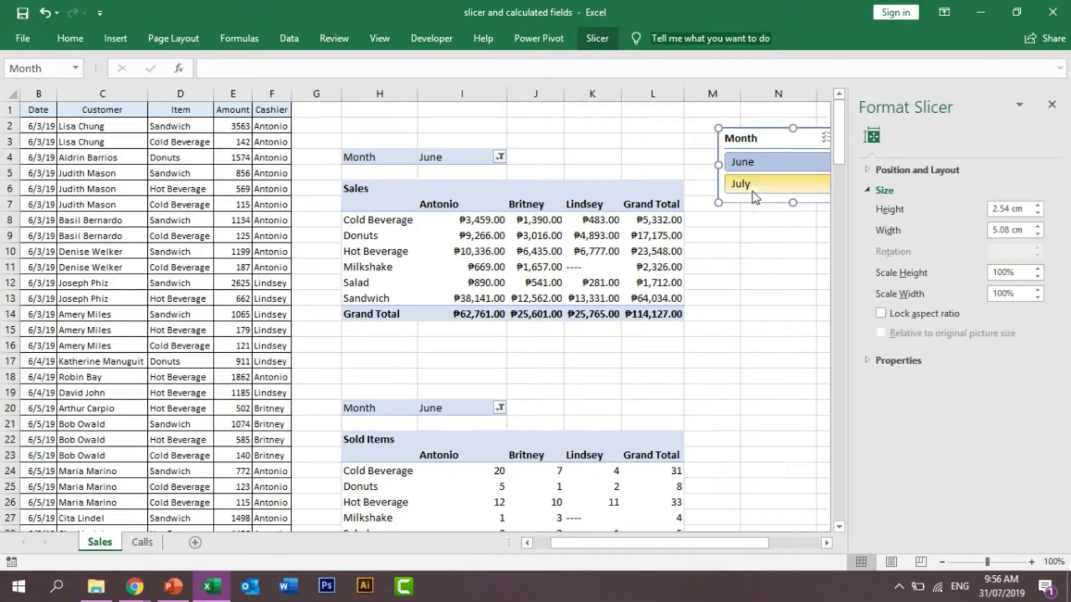
left_click_drag(719, 195, 569, 396)
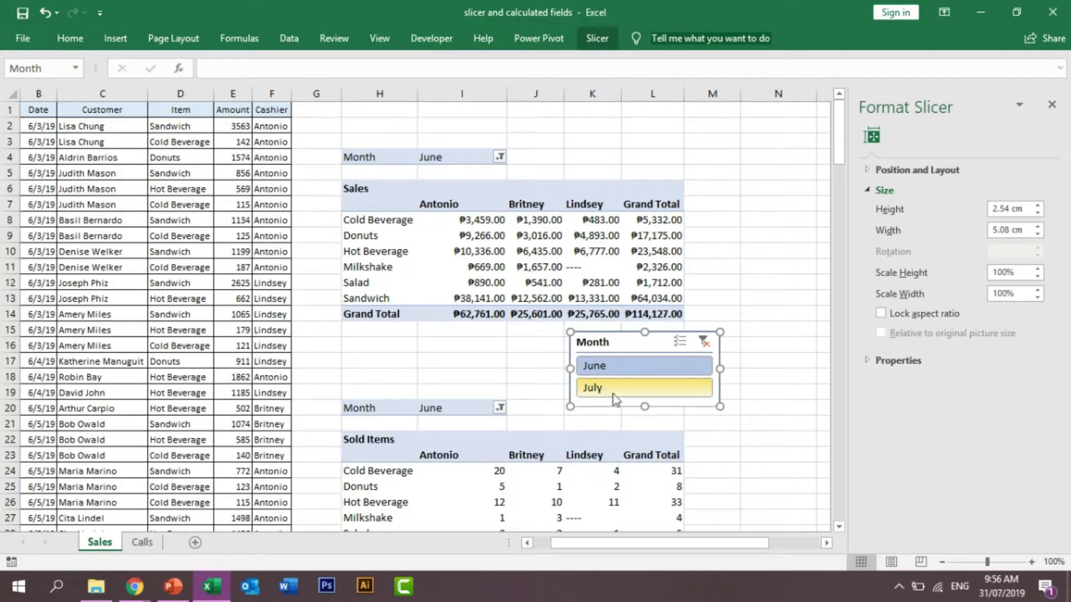
left_click(873, 170)
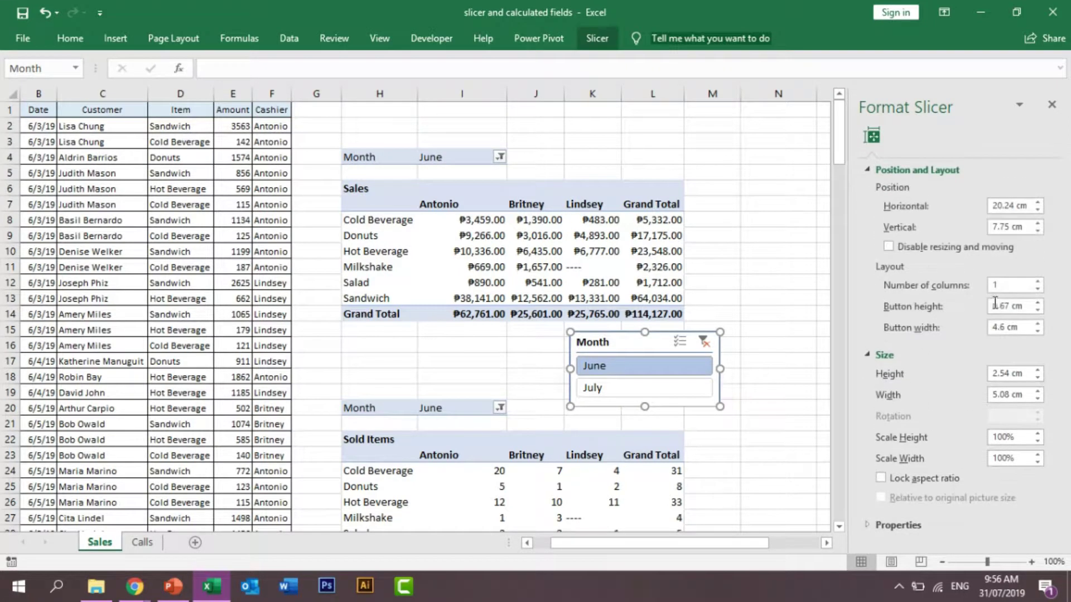
left_click(1036, 282)
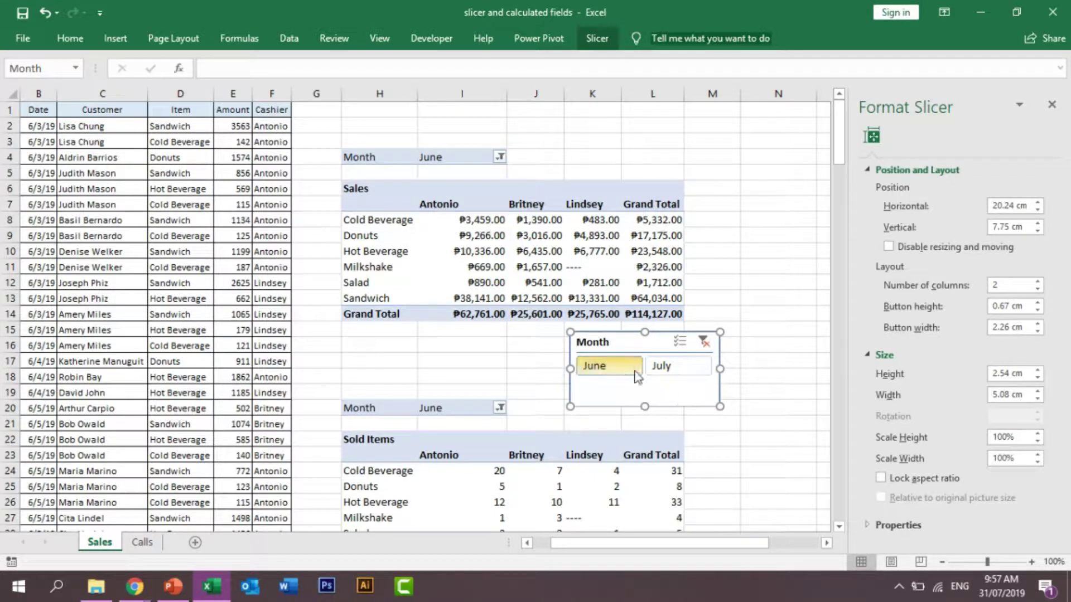
Step: Clear the Month slicer's filter and shorten the slicer to about 1.91 cm high, keeping 2 columns
left_click(705, 345)
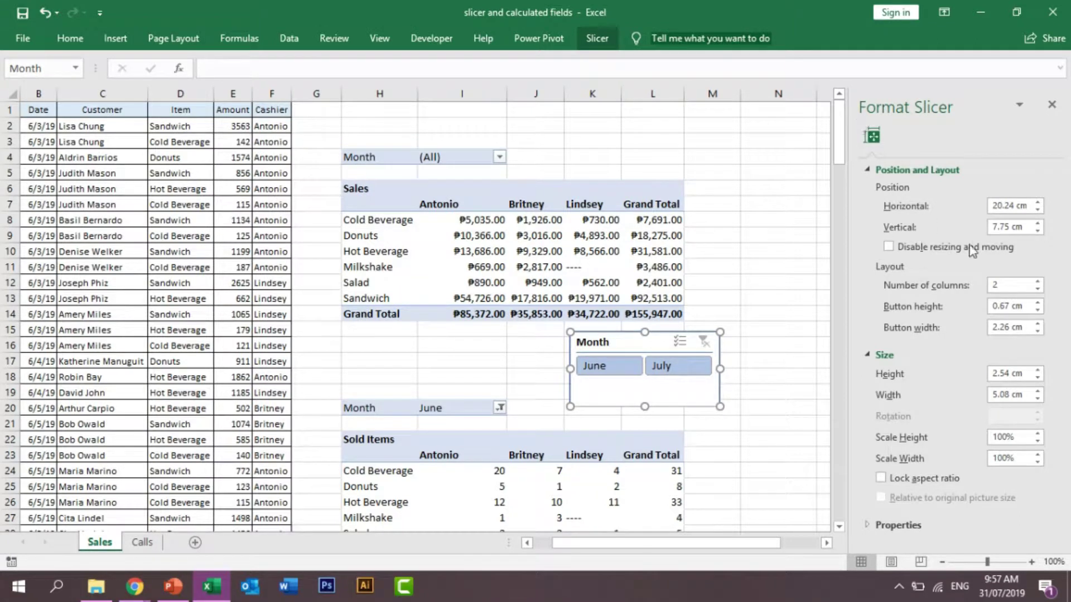
left_click(1038, 281)
left_click(1038, 283)
left_click(1039, 290)
left_click(1038, 290)
left_click_drag(642, 407, 645, 389)
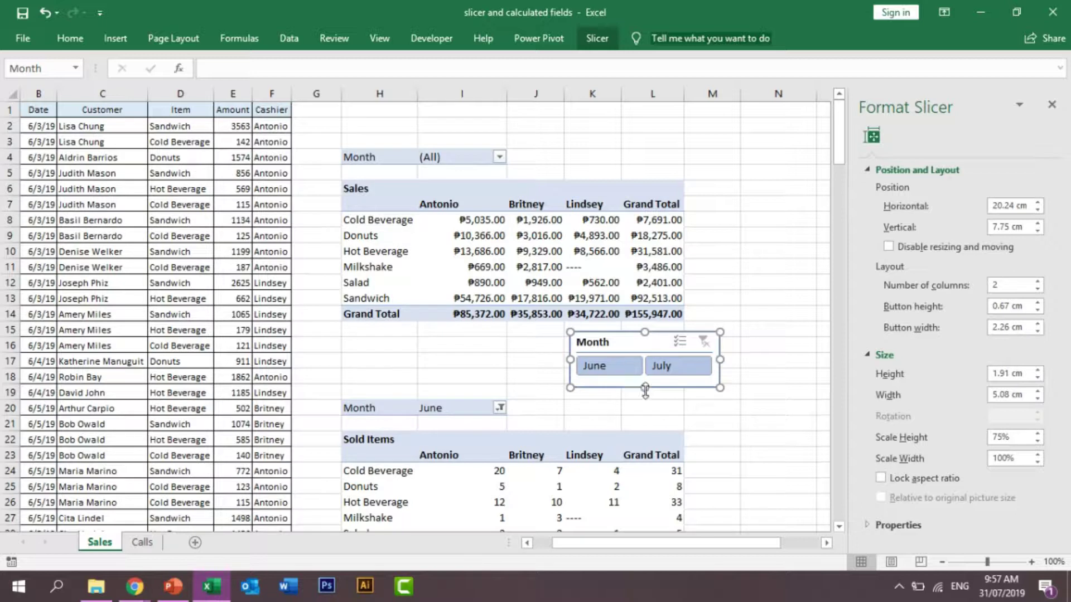
left_click(763, 406)
Step: Close the slicer formatting pane and turn on banded rows and banded columns for the Sales PivotTable
left_click(669, 314)
left_click(435, 246)
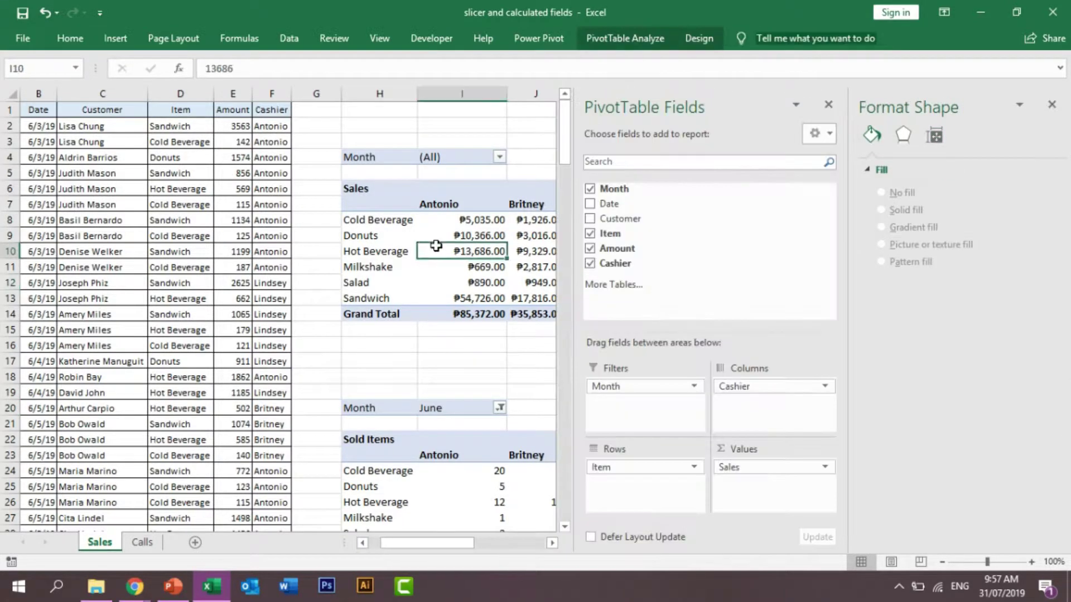
left_click(1052, 105)
left_click(628, 241)
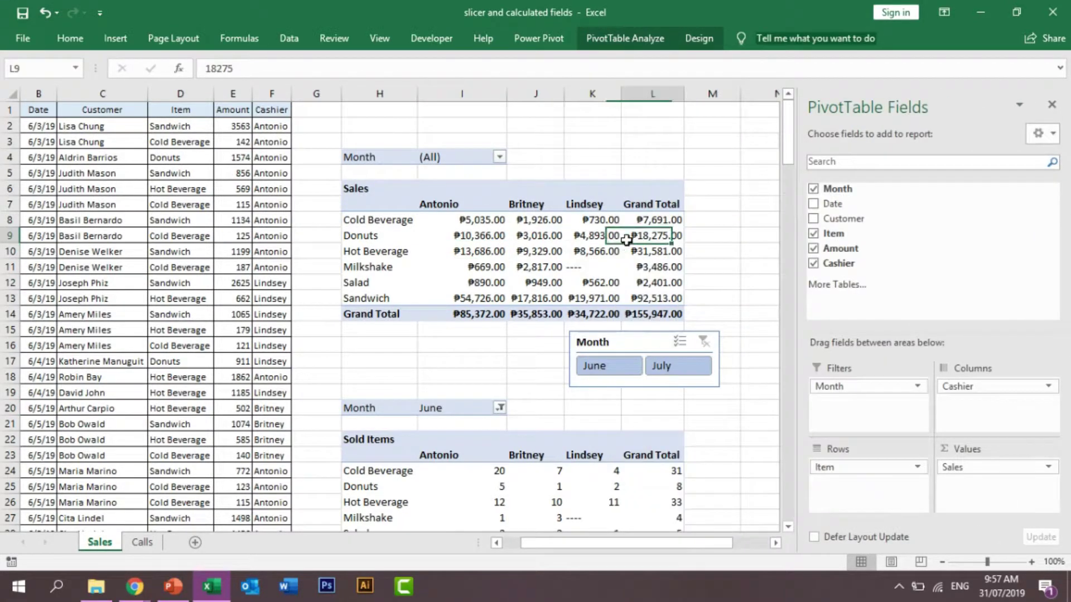
left_click(699, 37)
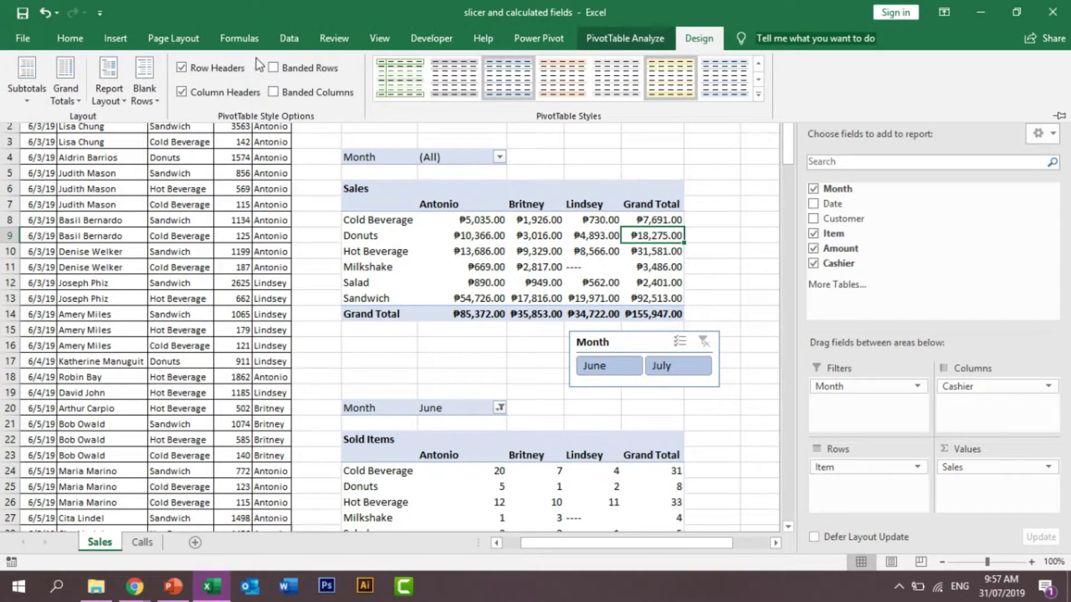
left_click(273, 68)
left_click(274, 92)
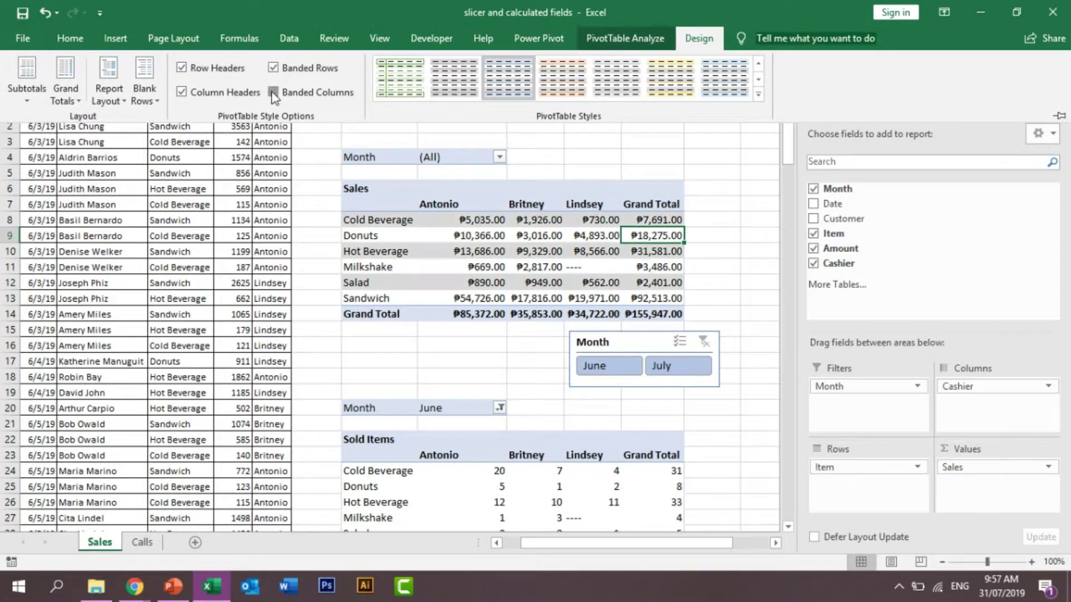
Step: Apply the orange PivotTable style from the first row of the Dark group to the Sales PivotTable
left_click(759, 94)
scroll(669, 262, "down", 3)
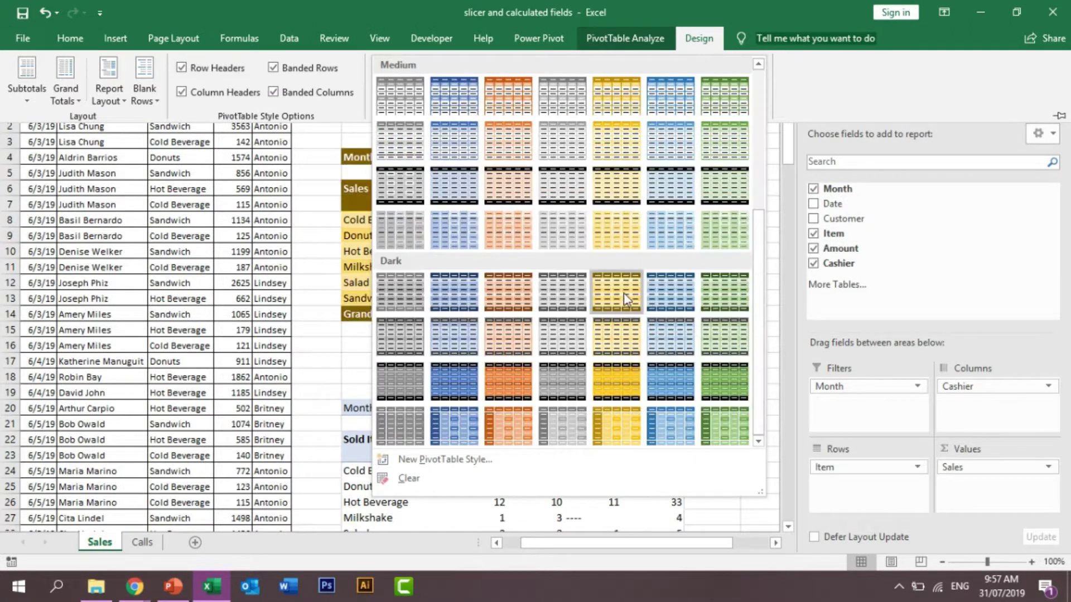
left_click(527, 306)
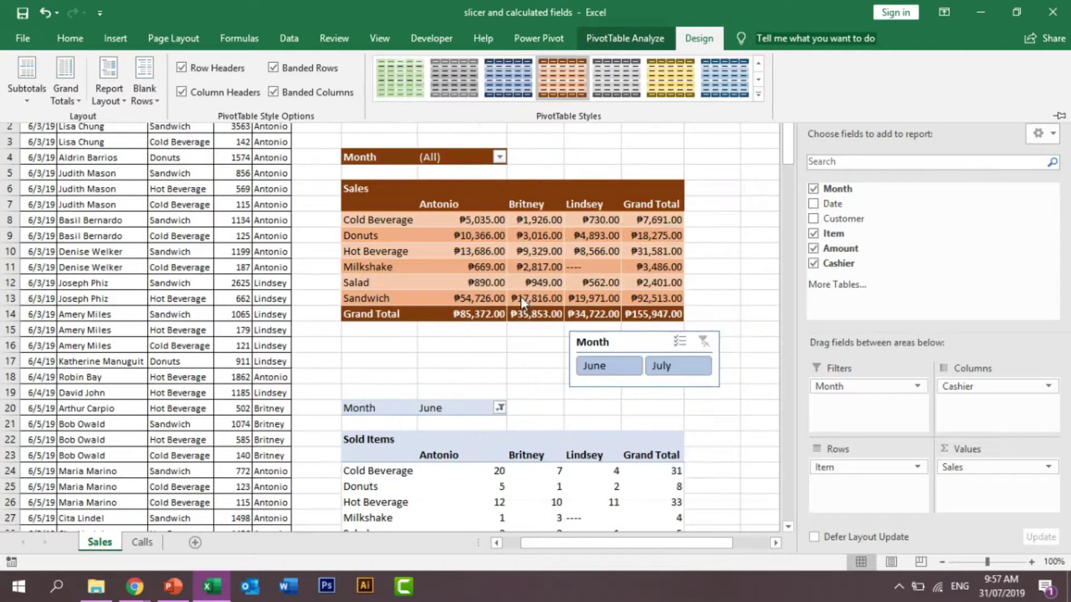
left_click(723, 295)
Step: Try the orange Dark slicer style on the Month slicer, but settle on the orange Light style
left_click(644, 340)
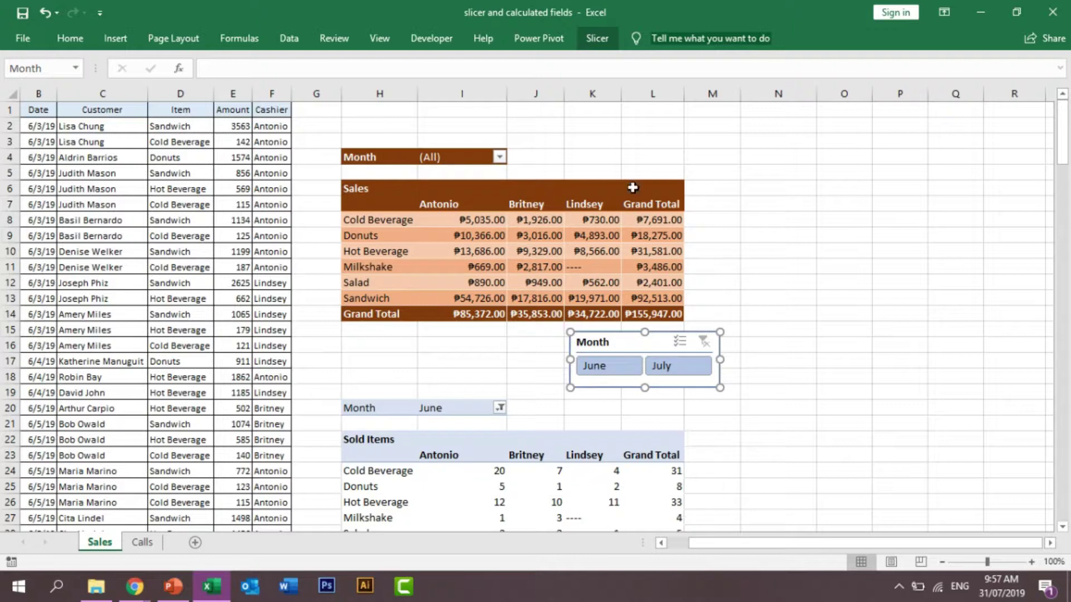
left_click(596, 40)
left_click(480, 95)
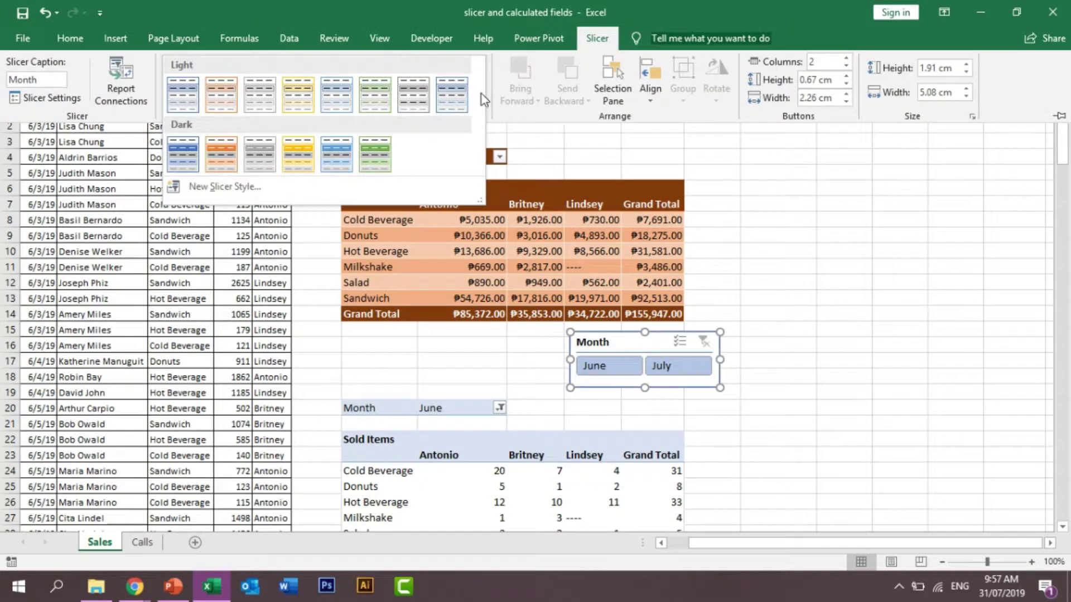
left_click(231, 161)
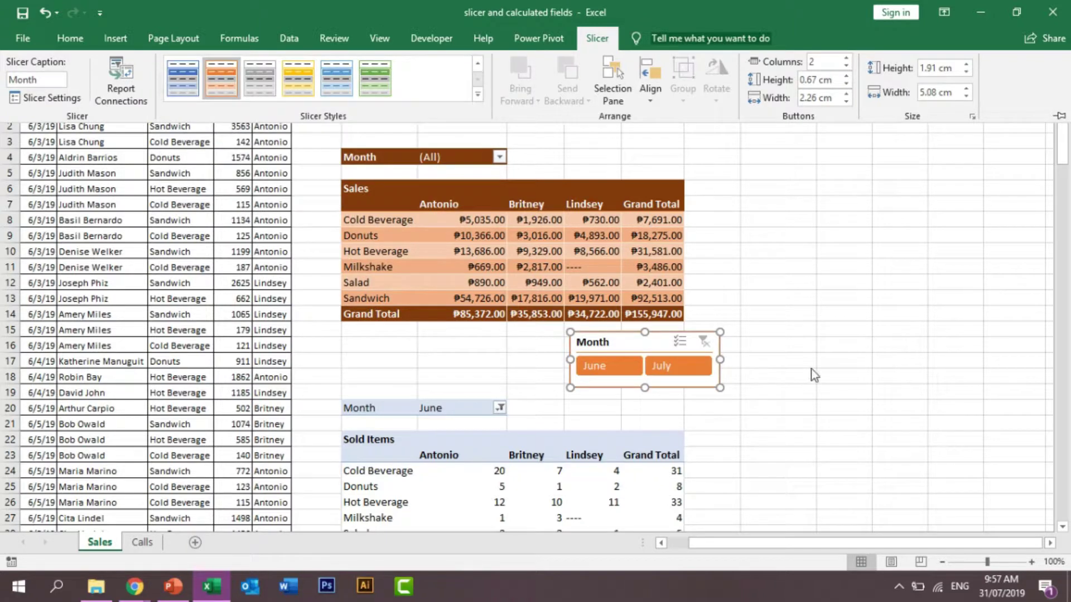
left_click(478, 95)
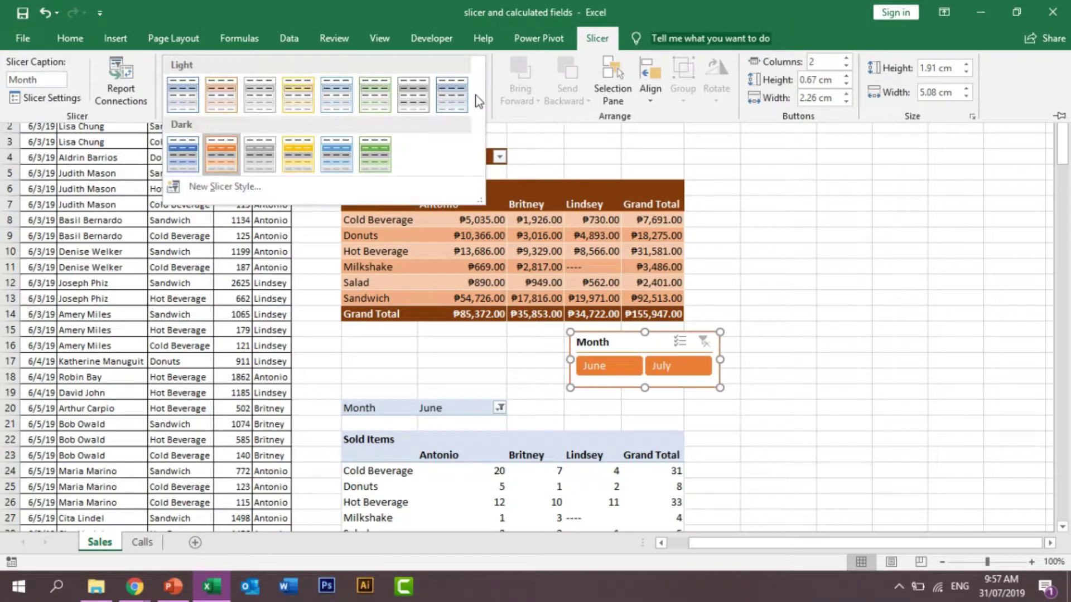
left_click(213, 101)
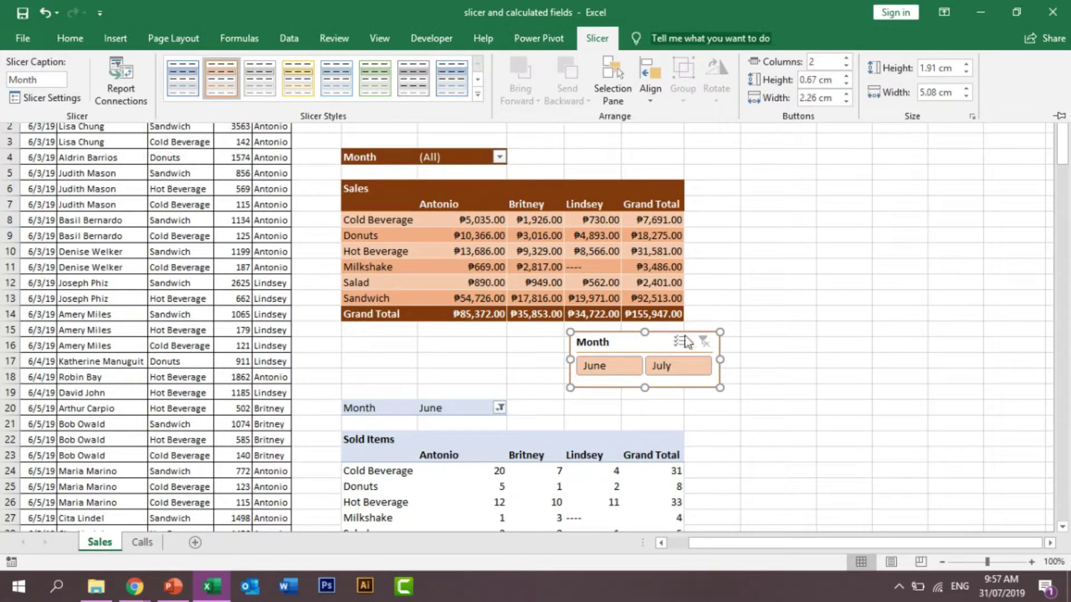
key("ctrl+F1")
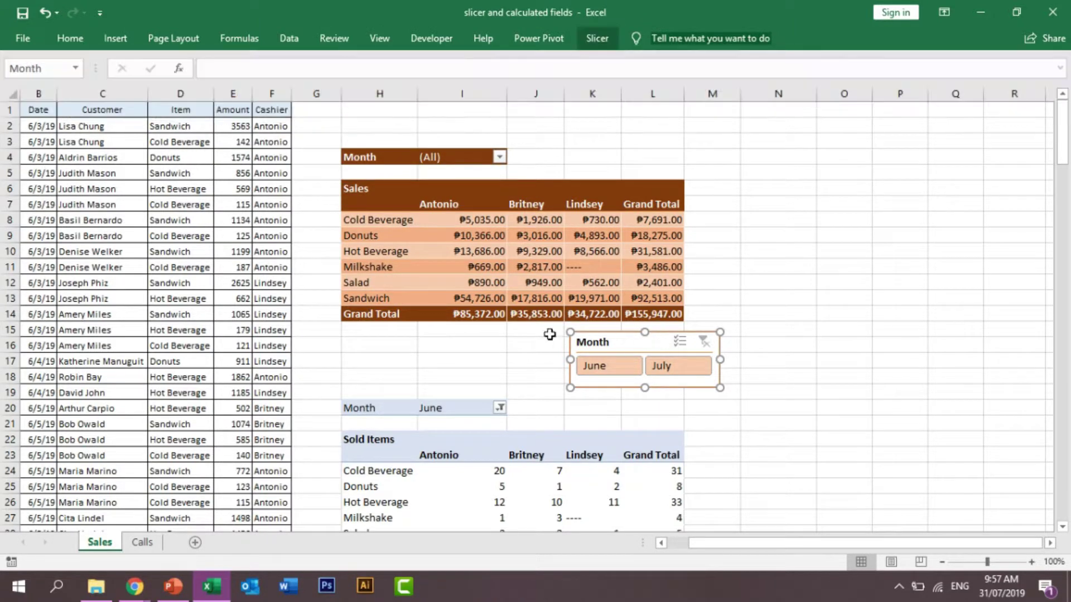
Step: Preview the available theme colour sets on the PivotTables and the Month slicer without applying one
left_click(778, 330)
left_click(647, 334)
left_click(582, 189)
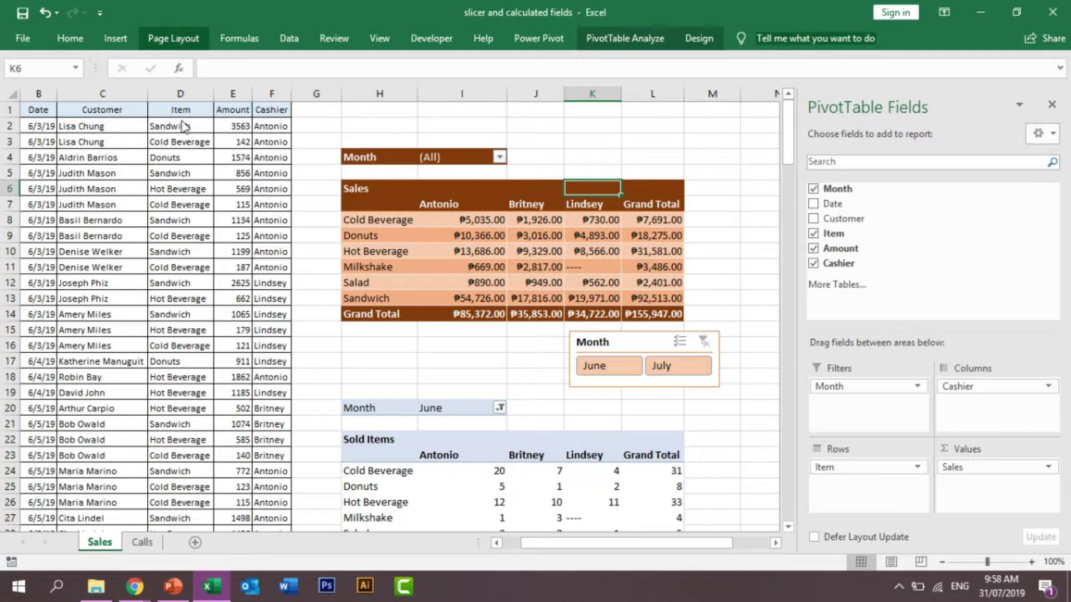
left_click(173, 37)
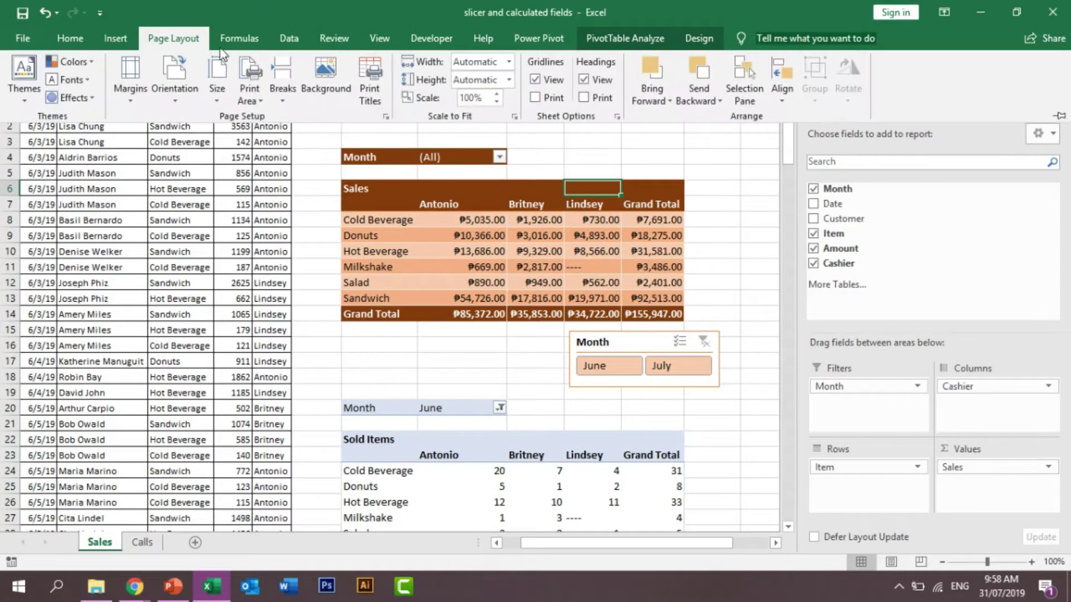
left_click(92, 61)
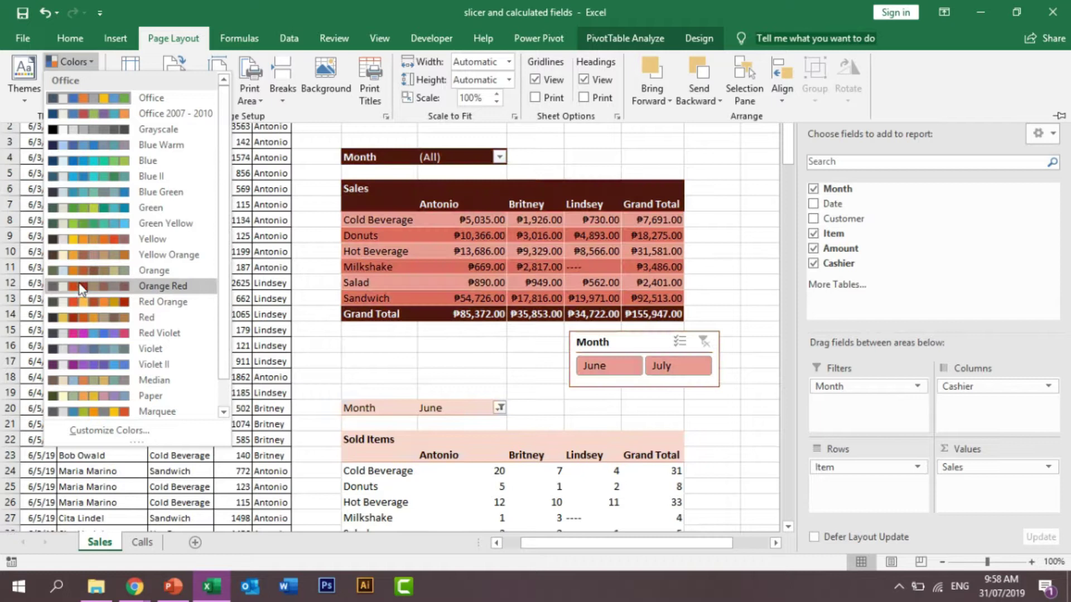
left_click(440, 363)
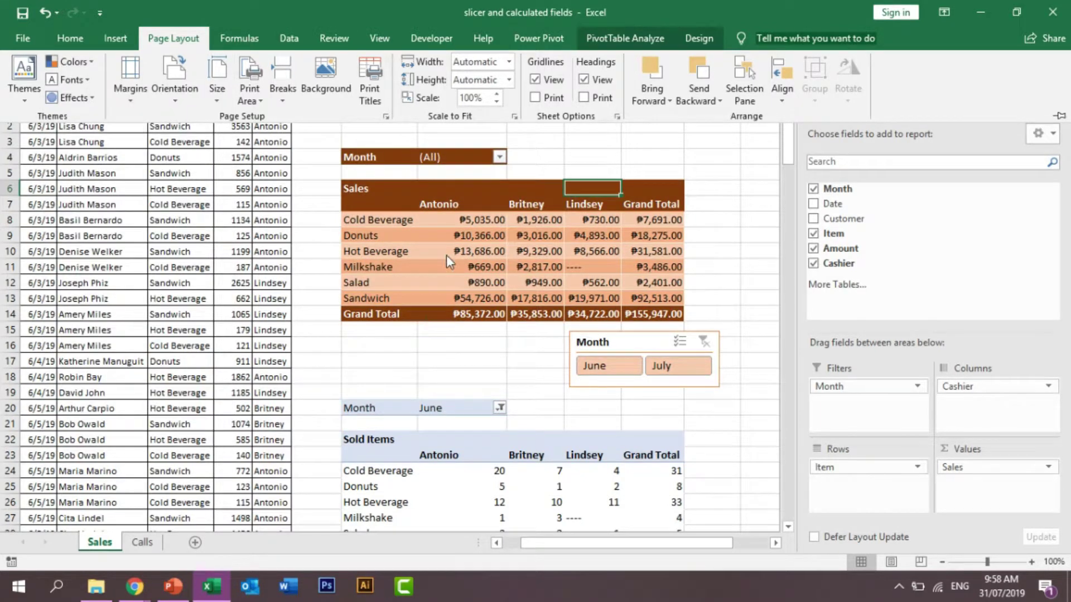
left_click(534, 252)
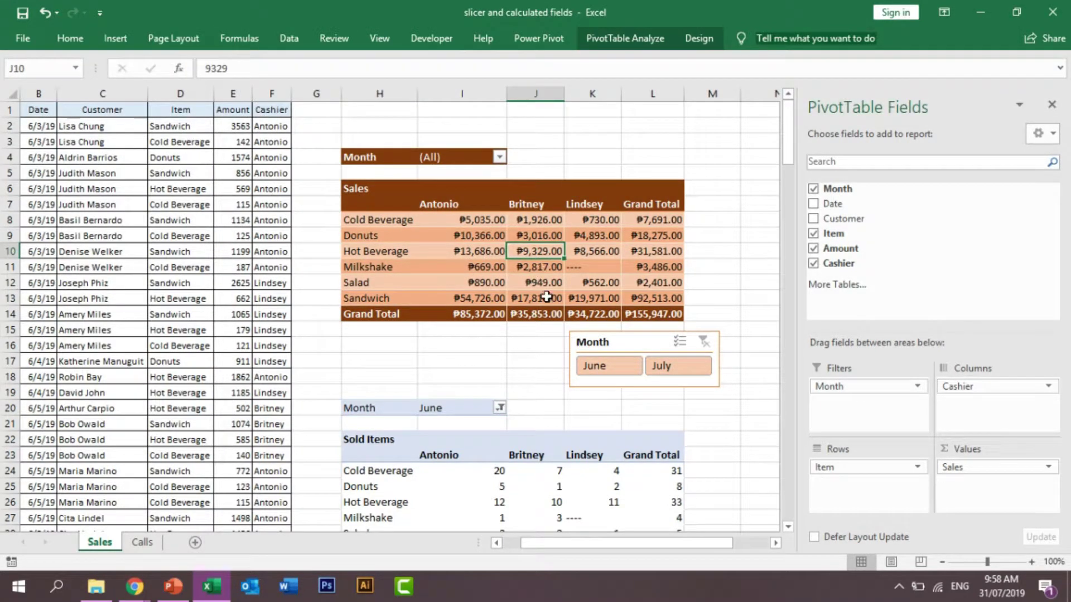
Step: Turn on banded rows and banded columns for the Sold Items PivotTable
left_click(510, 380)
left_click(774, 399)
left_click(599, 424)
left_click(595, 449)
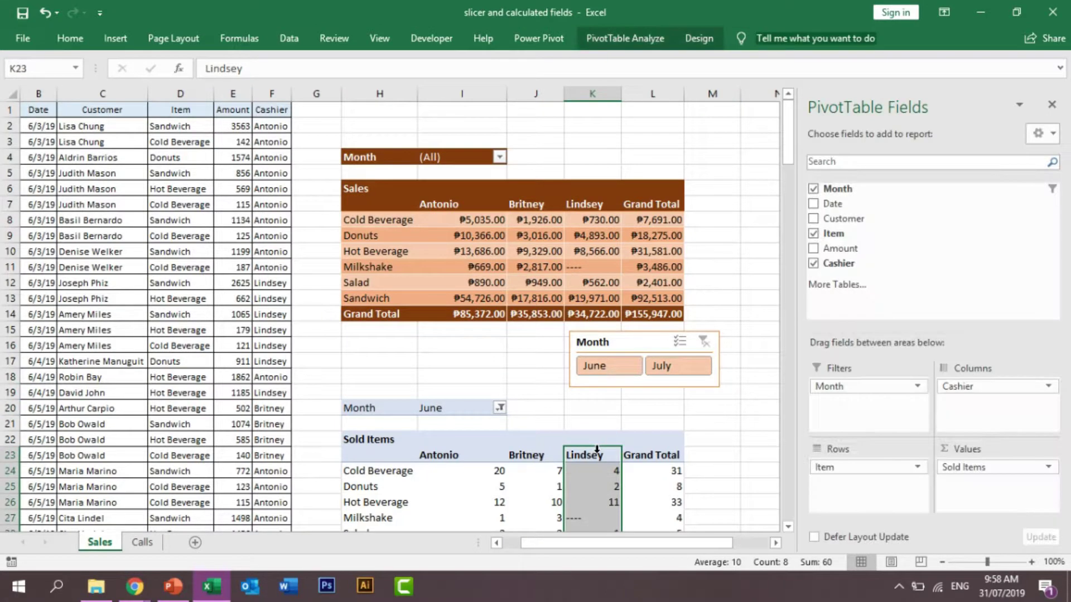
left_click(630, 39)
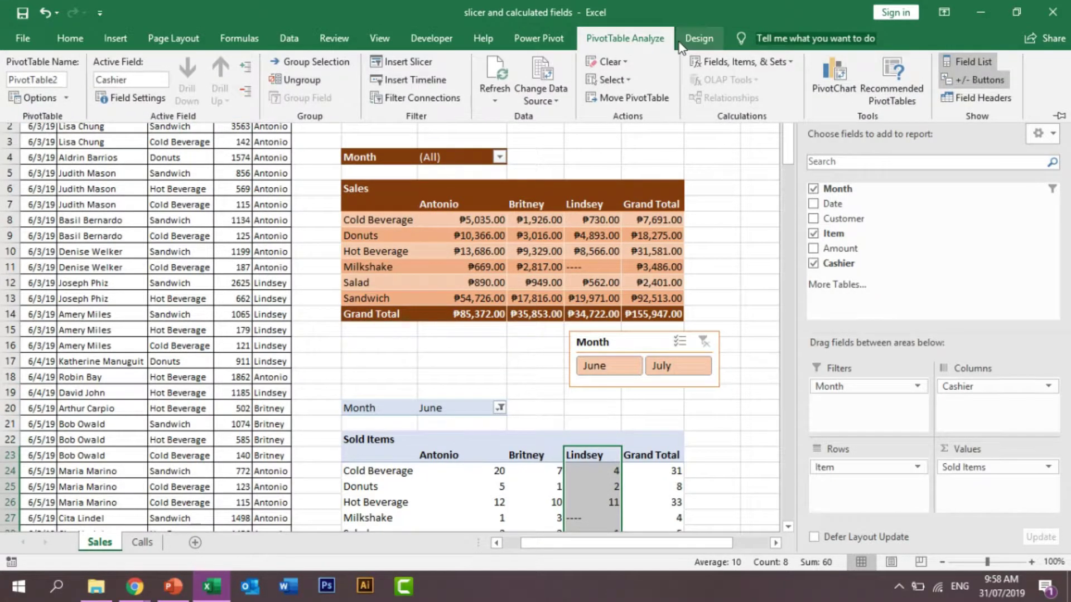
left_click(699, 38)
left_click(272, 67)
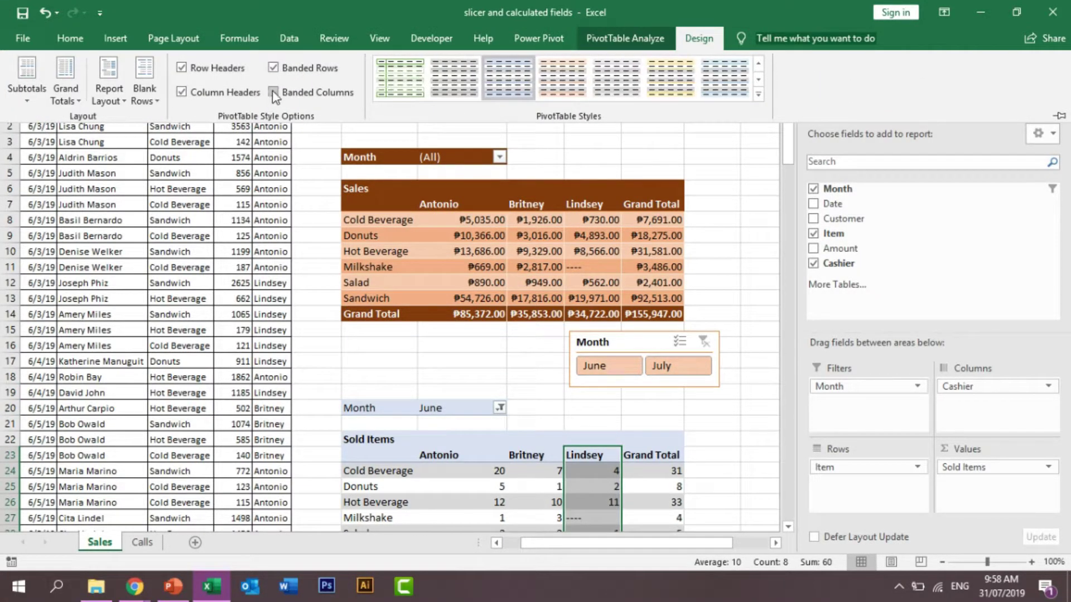
left_click(273, 92)
Step: Apply the same orange style from the first row of the Dark group to the Sold Items PivotTable
left_click(757, 95)
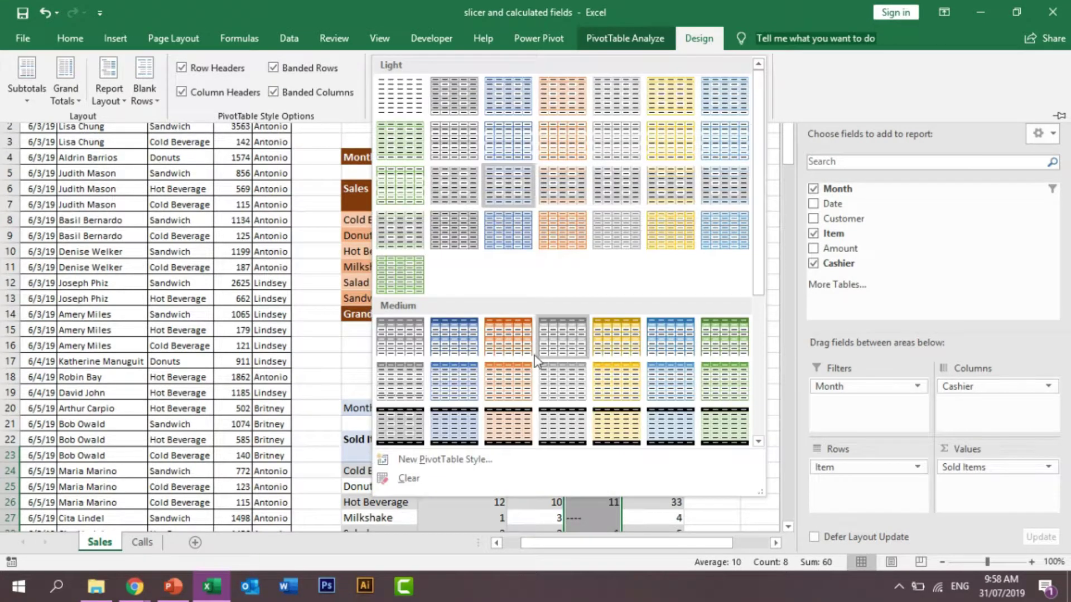
scroll(507, 357, "down", 3)
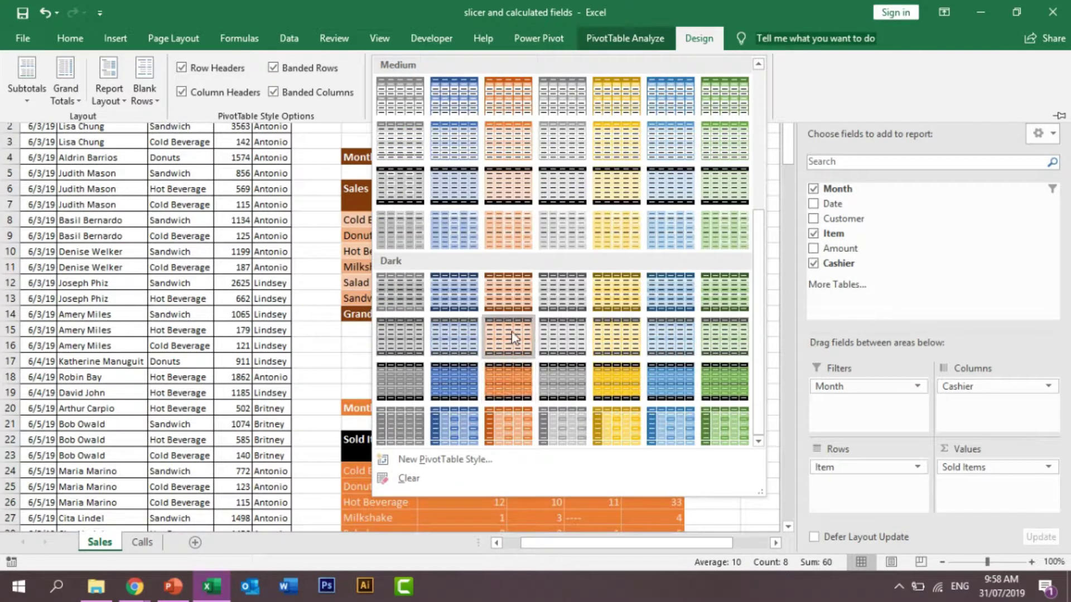
left_click(513, 292)
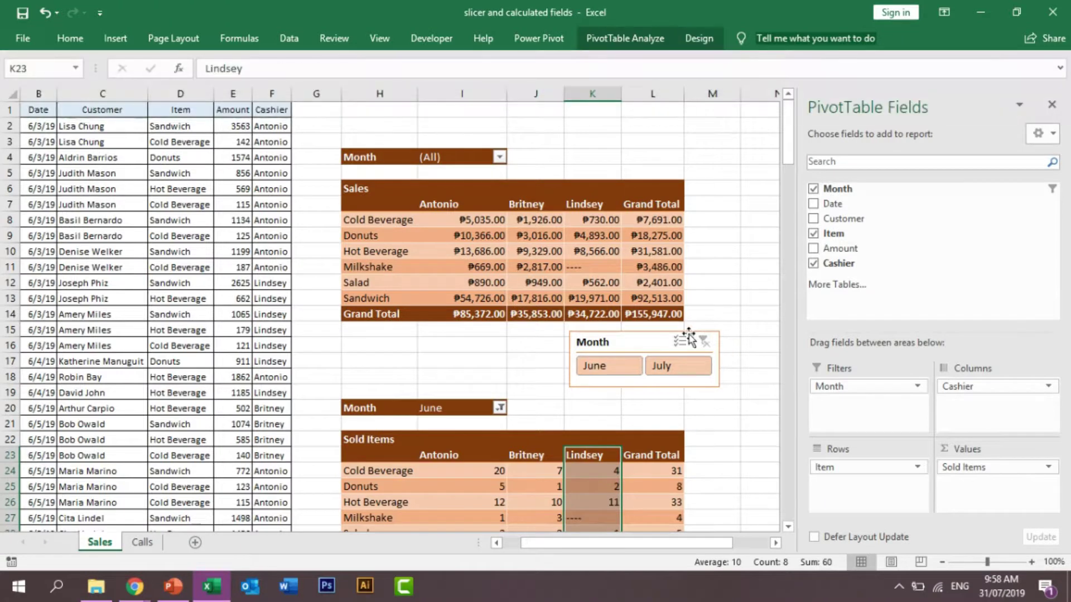
Step: Filter the Sales PivotTable to June with the Month slicer
left_click(645, 341)
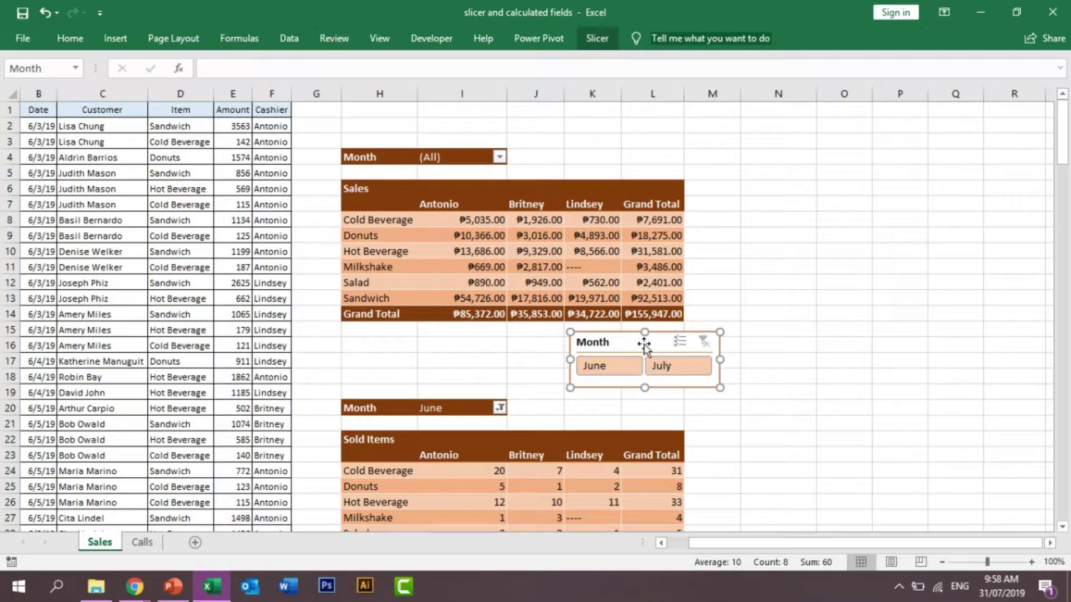
left_click(506, 250)
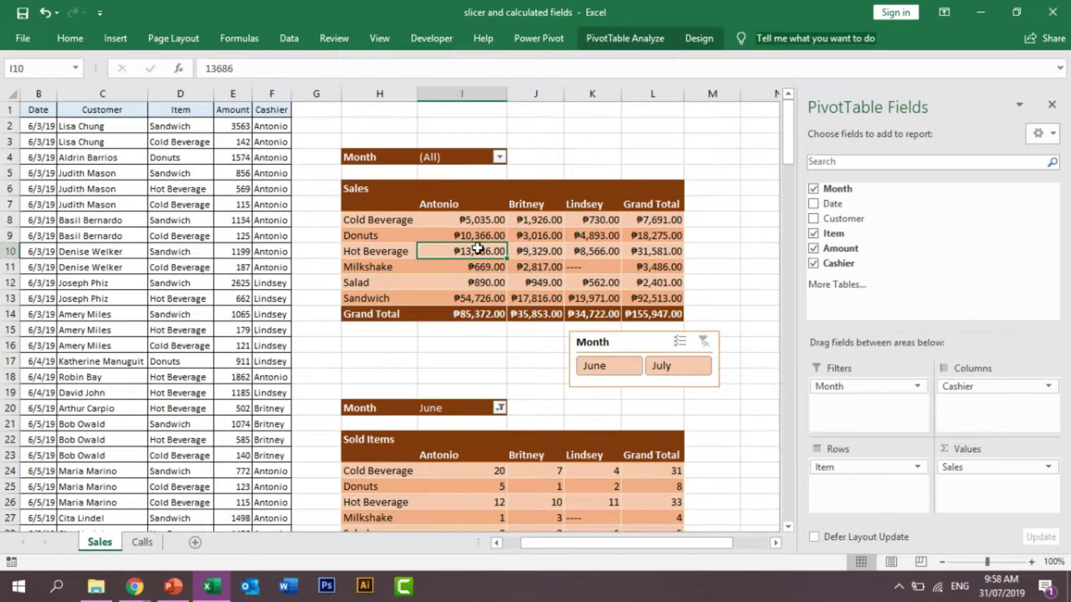
left_click(604, 367)
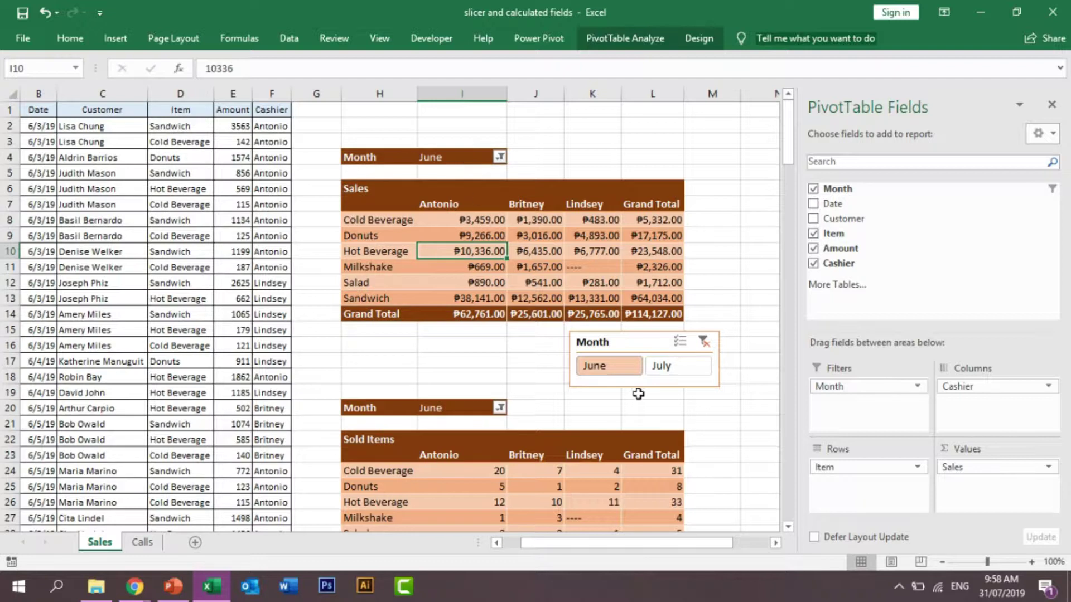
Step: Clear the Month slicer's filter and remove the Month field from the Sales PivotTable's report filters
left_click(704, 347)
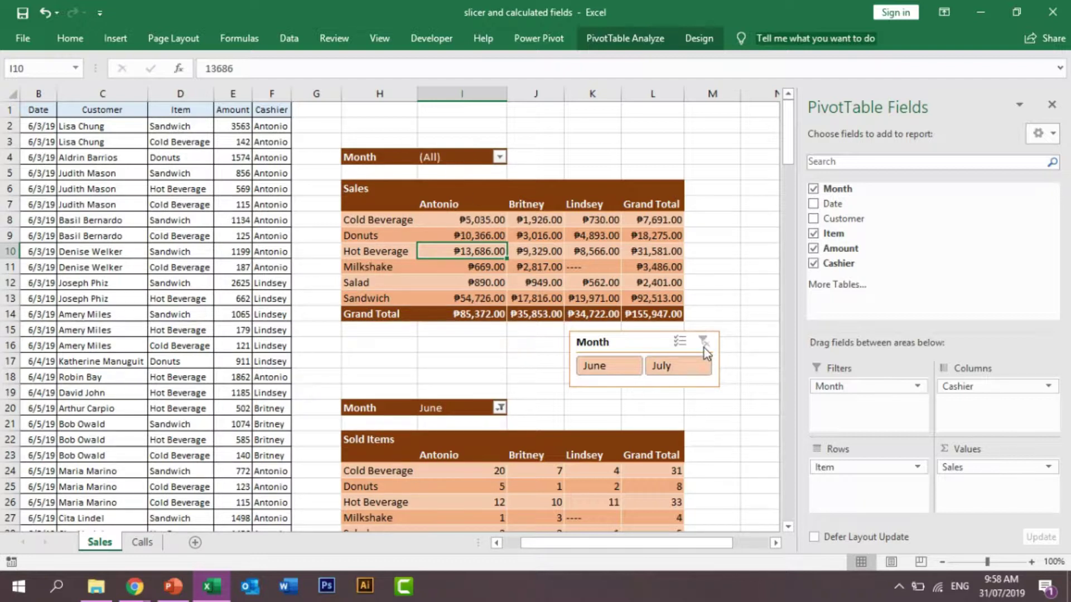
left_click(513, 230)
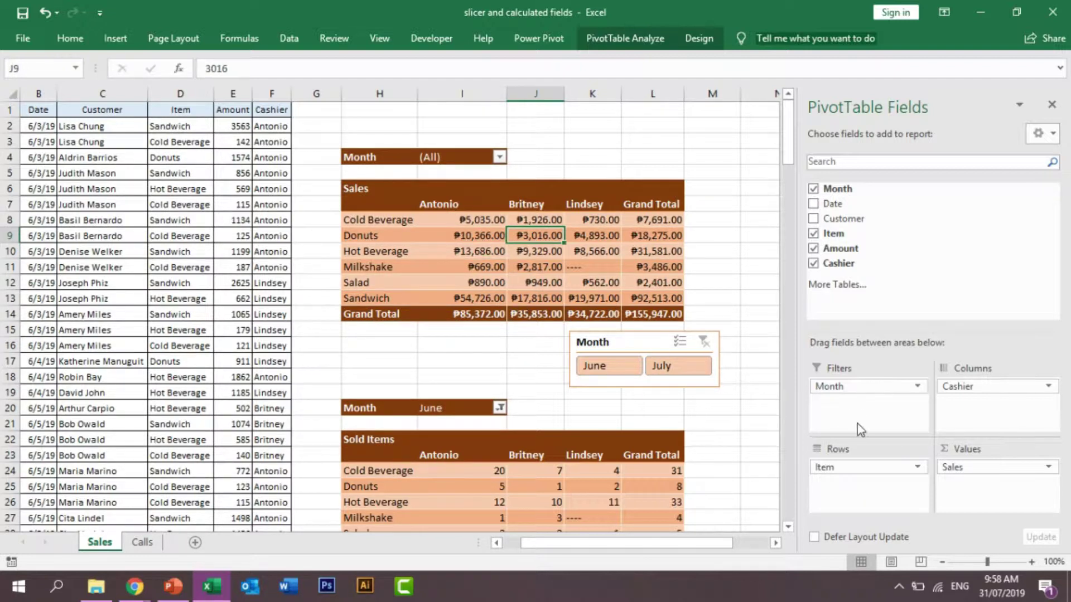
left_click_drag(870, 387, 888, 259)
Step: Place the Month slicer above the Sales PivotTable and try it on June and July, clearing its filter at the end
left_click_drag(653, 341, 520, 119)
left_click(461, 149)
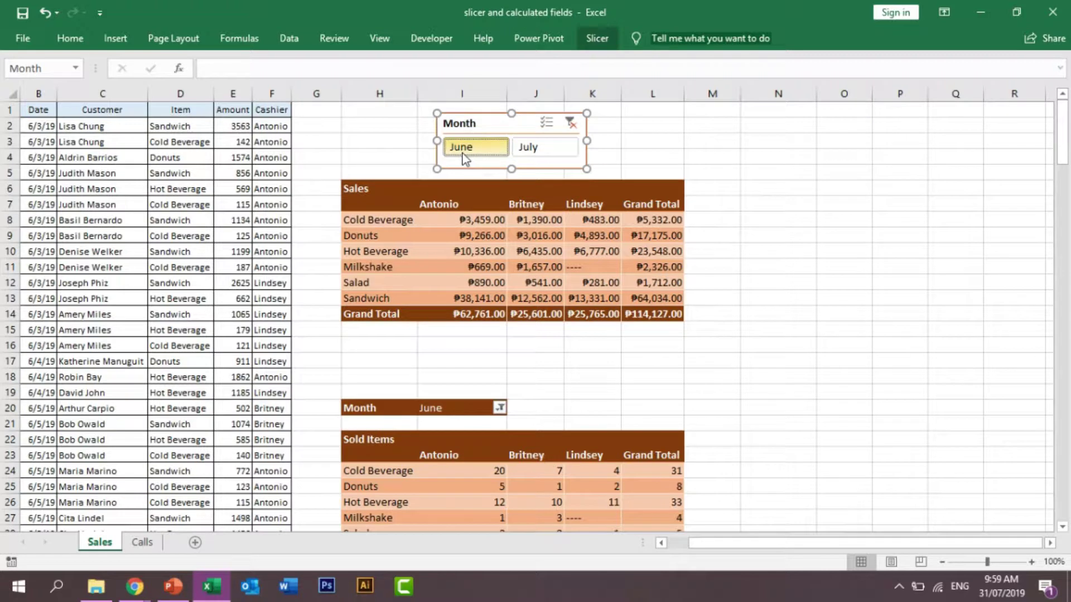
left_click(534, 150)
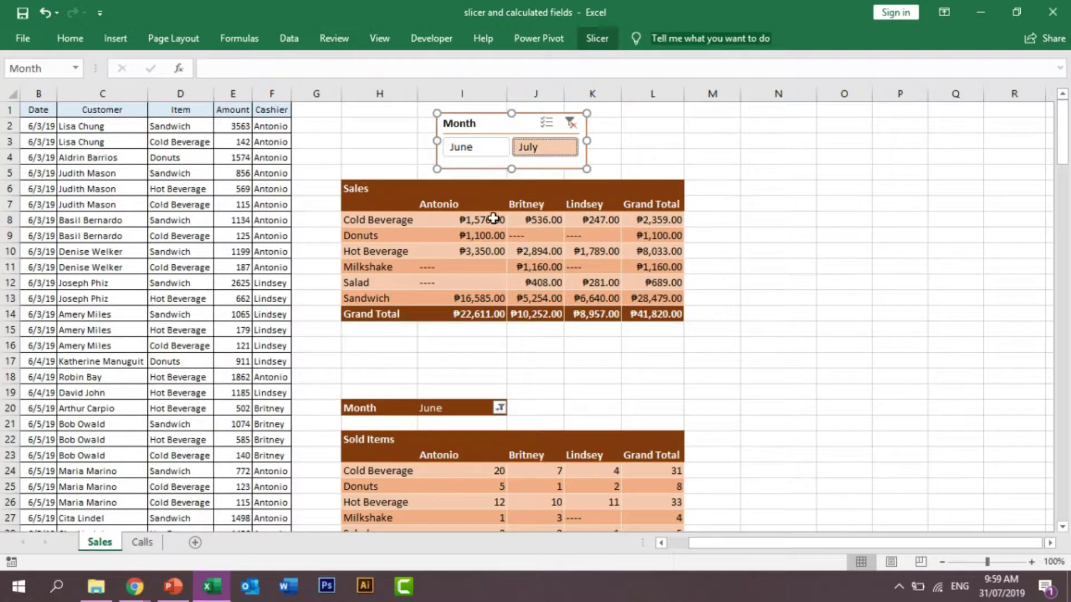
left_click(569, 123)
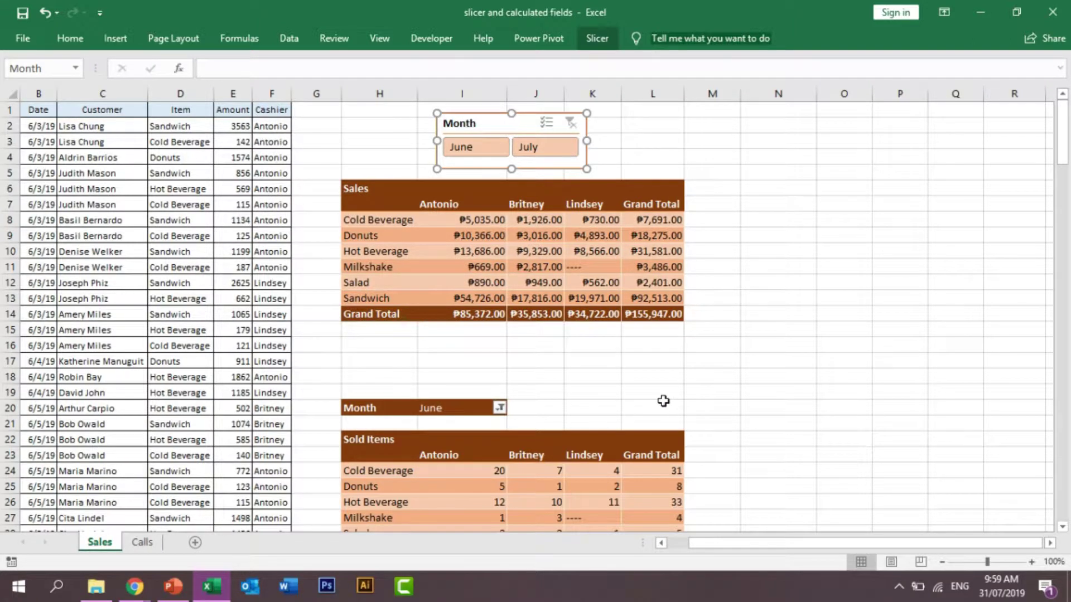
Step: Remove the Month field from the Sold Items PivotTable's report filters
left_click(528, 471)
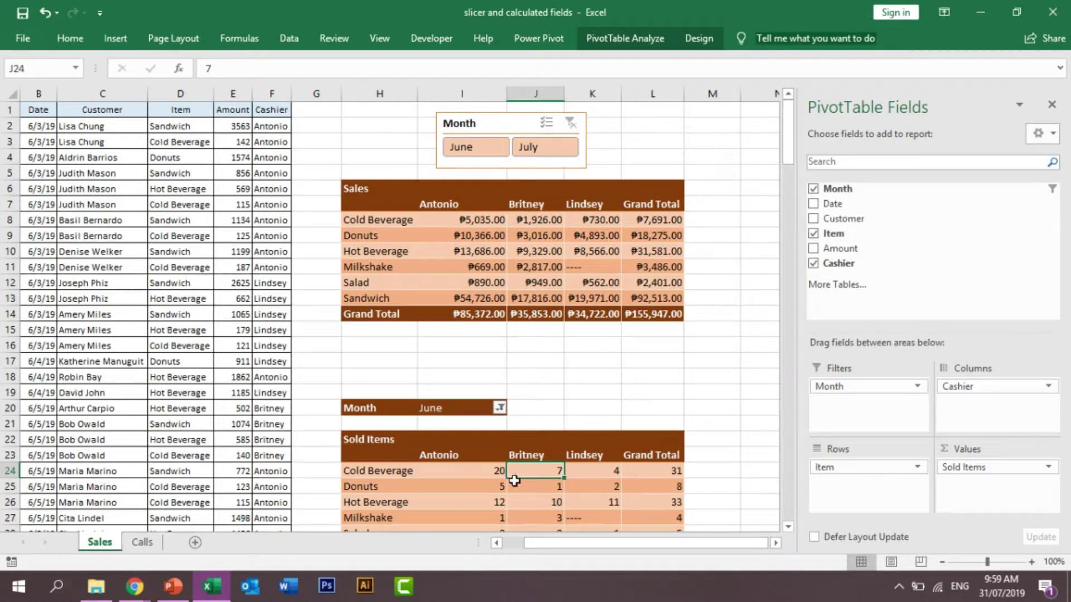
left_click_drag(861, 386, 743, 360)
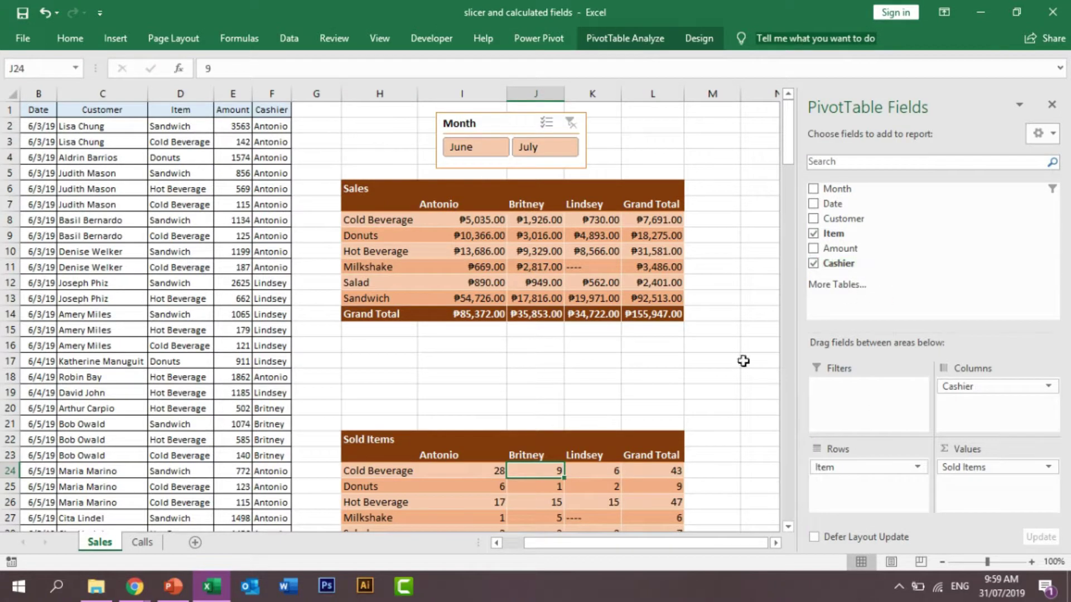
left_click(540, 443)
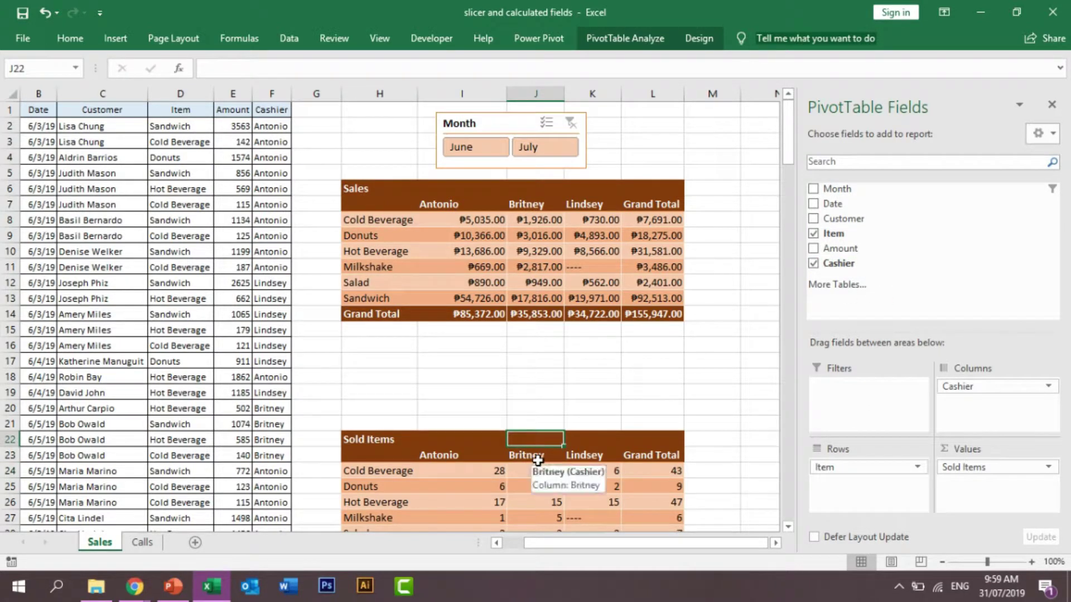
Step: Connect the Month slicer to PivotTable2 as well through its report connections
left_click(487, 119)
right_click(487, 116)
left_click(480, 117)
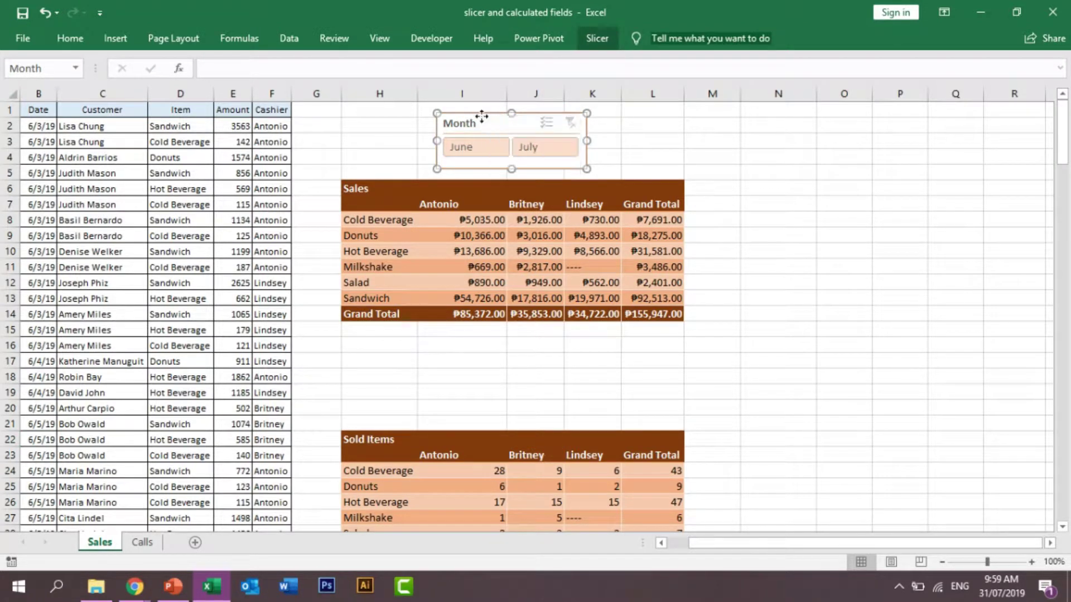
right_click(482, 117)
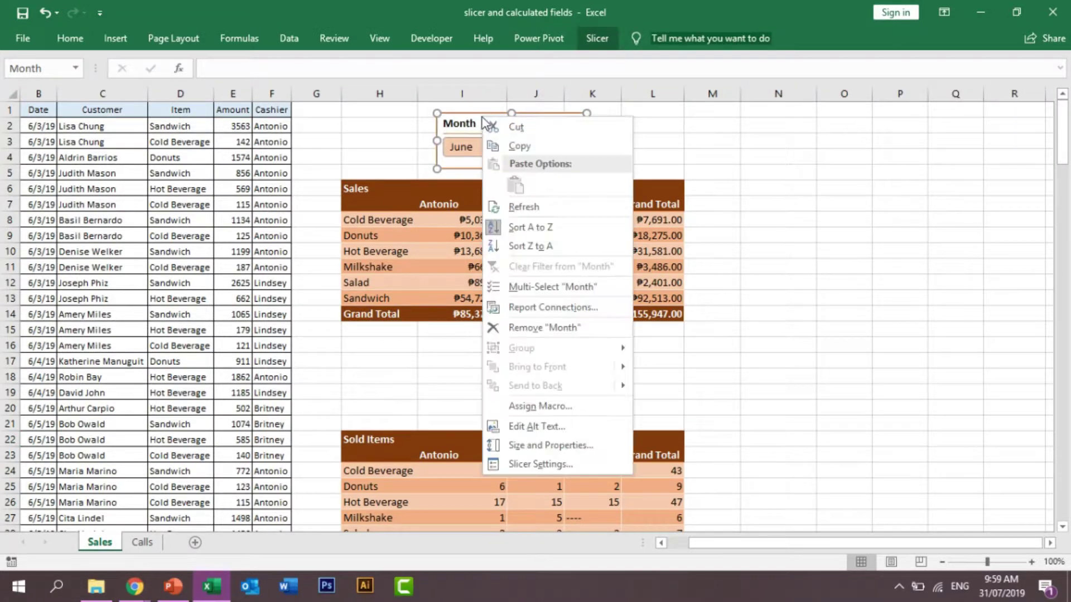
left_click(546, 307)
left_click_drag(563, 256, 839, 191)
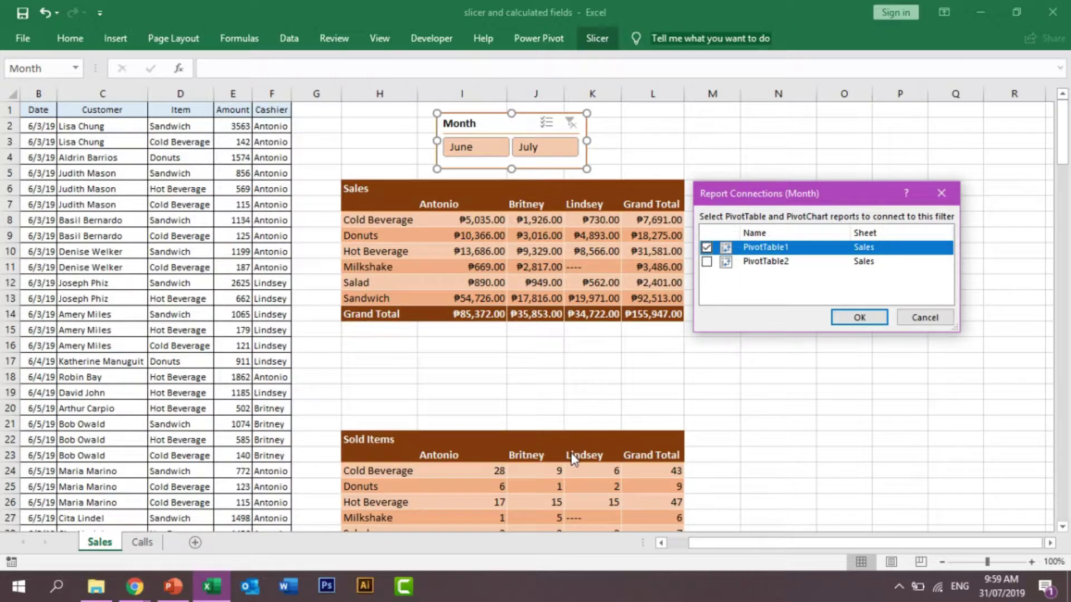
left_click(706, 262)
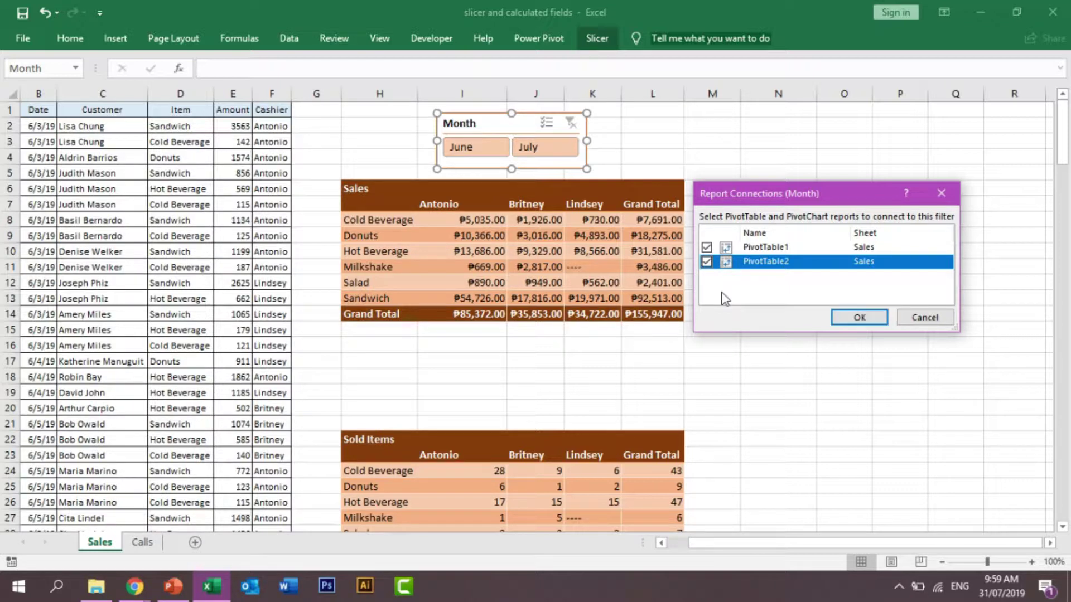
left_click(857, 317)
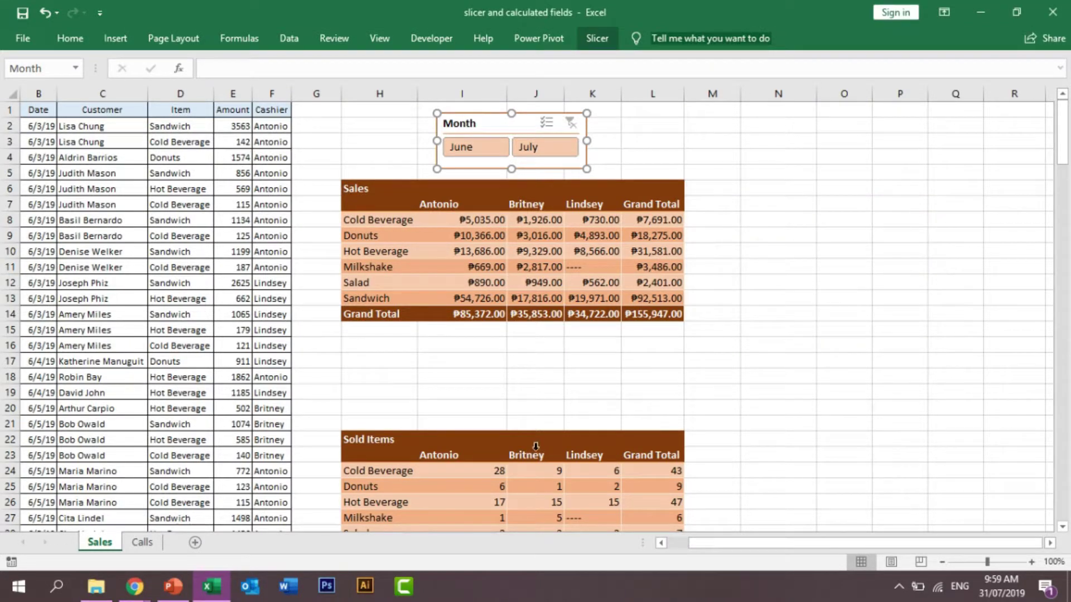
left_click(614, 377)
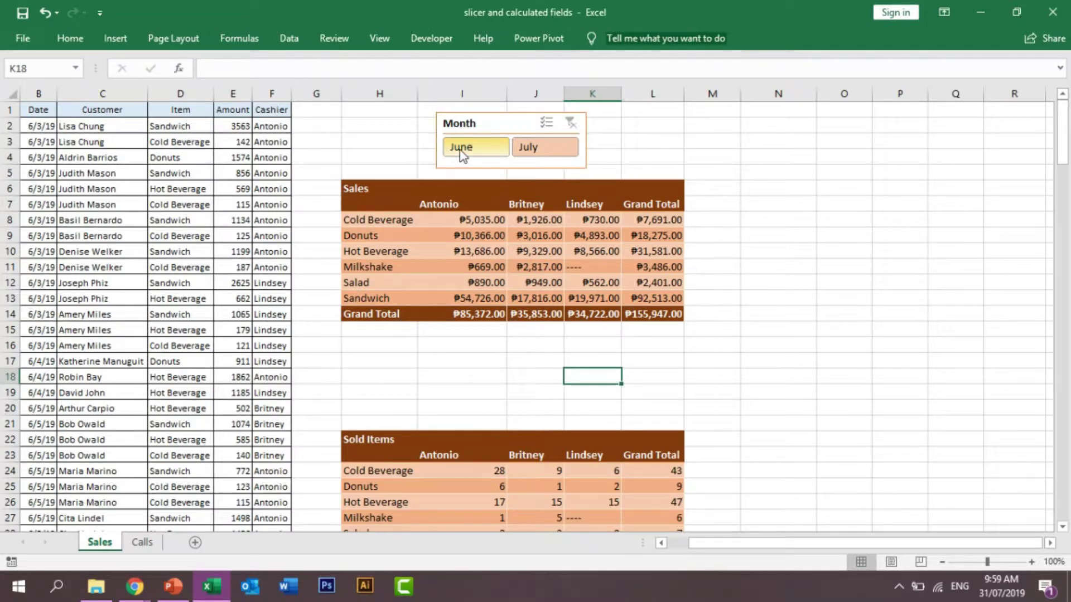
Step: Place the Month slicer between the Sales and Sold Items PivotTables and filter both tables by June and July in turn
left_click(460, 152)
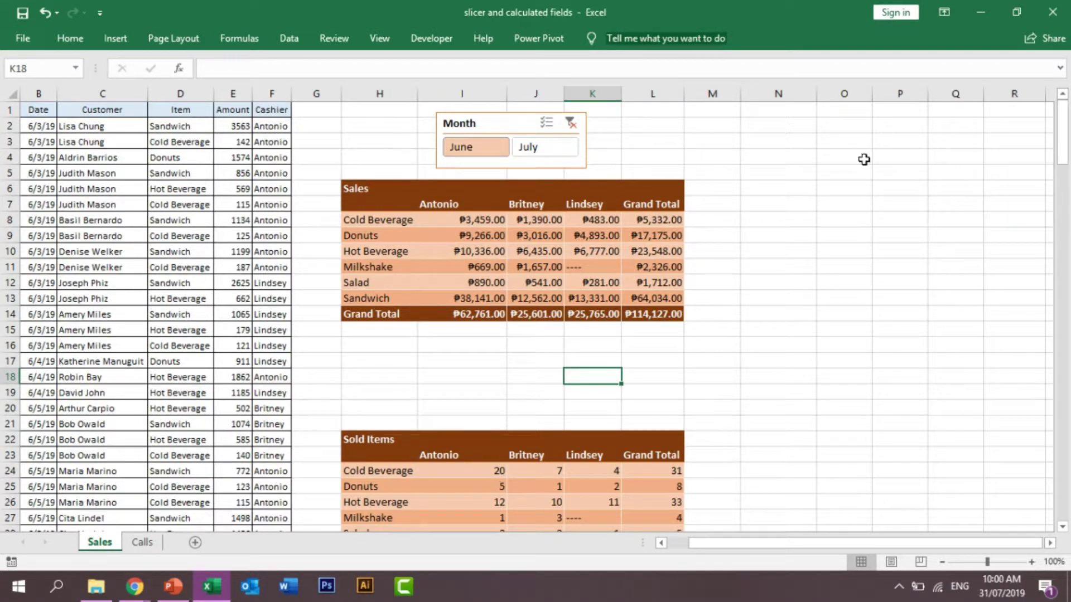
left_click_drag(520, 117, 541, 358)
left_click_drag(1066, 162, 1065, 173)
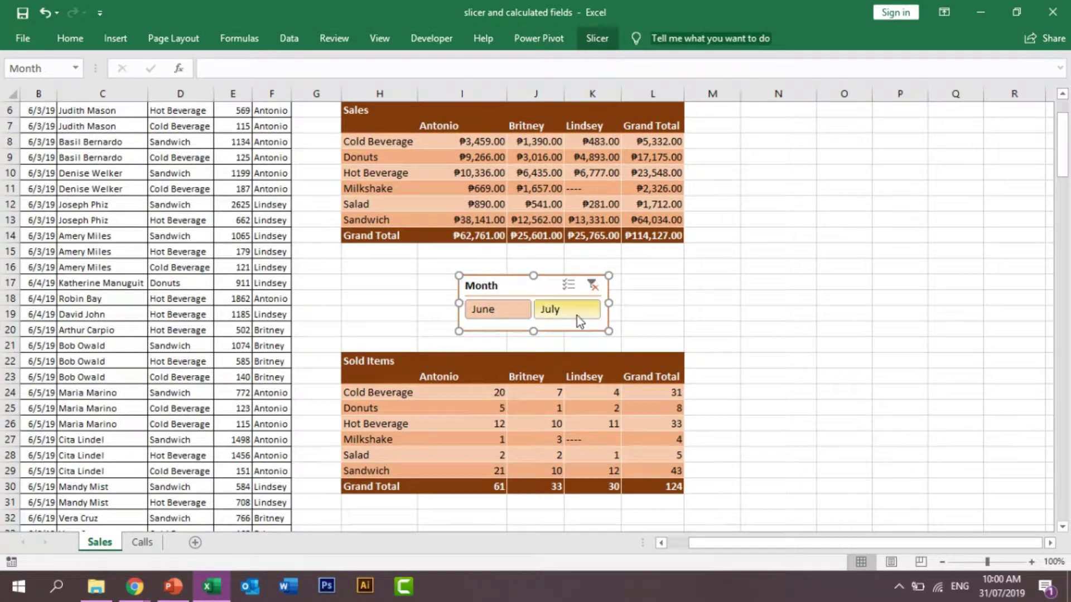
left_click(579, 319)
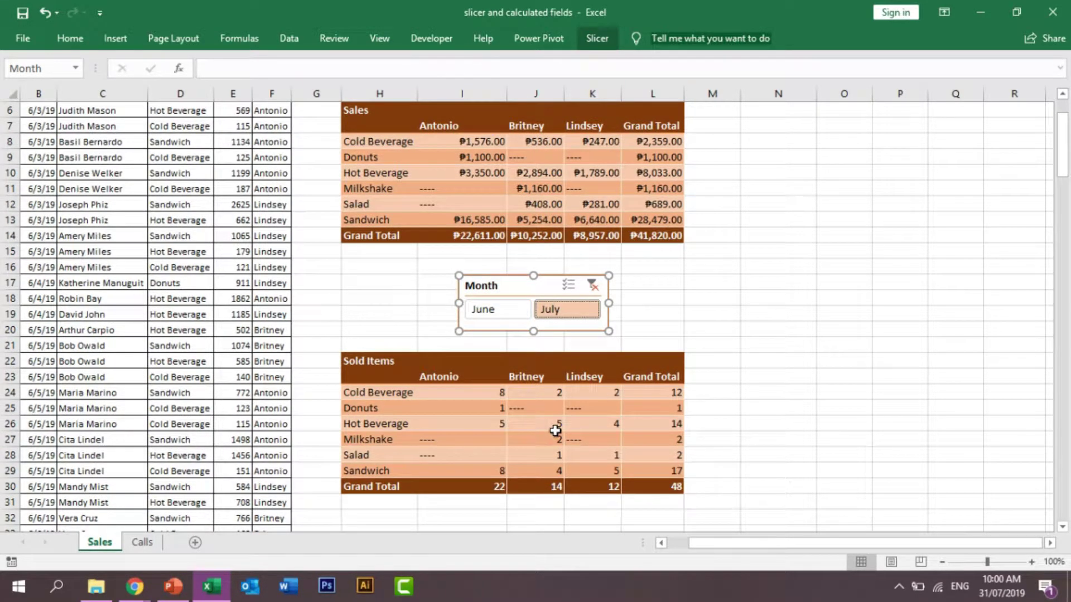
Step: Check the empty-cell setting in the Sold Items PivotTable's options and the placeholder cells in the first cashier's column
left_click(456, 394)
left_click_drag(456, 394, 459, 471)
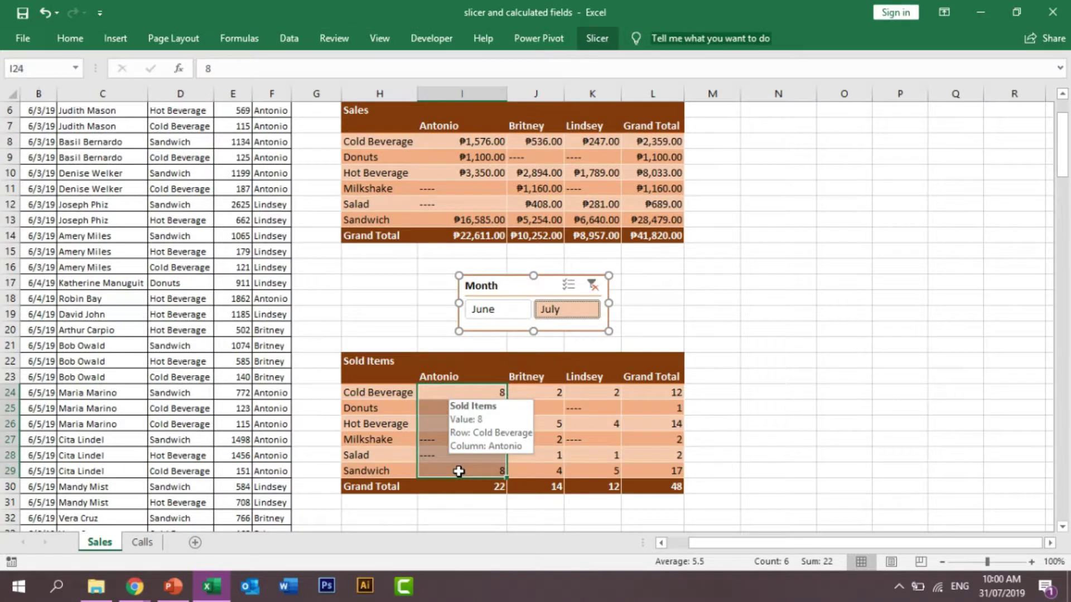
right_click(461, 408)
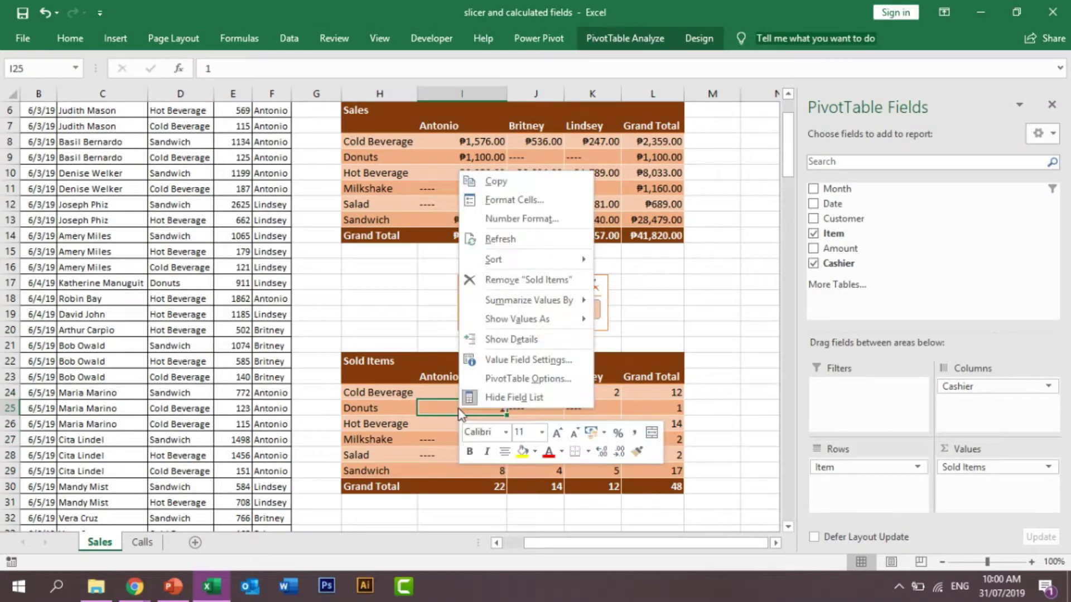
left_click(516, 379)
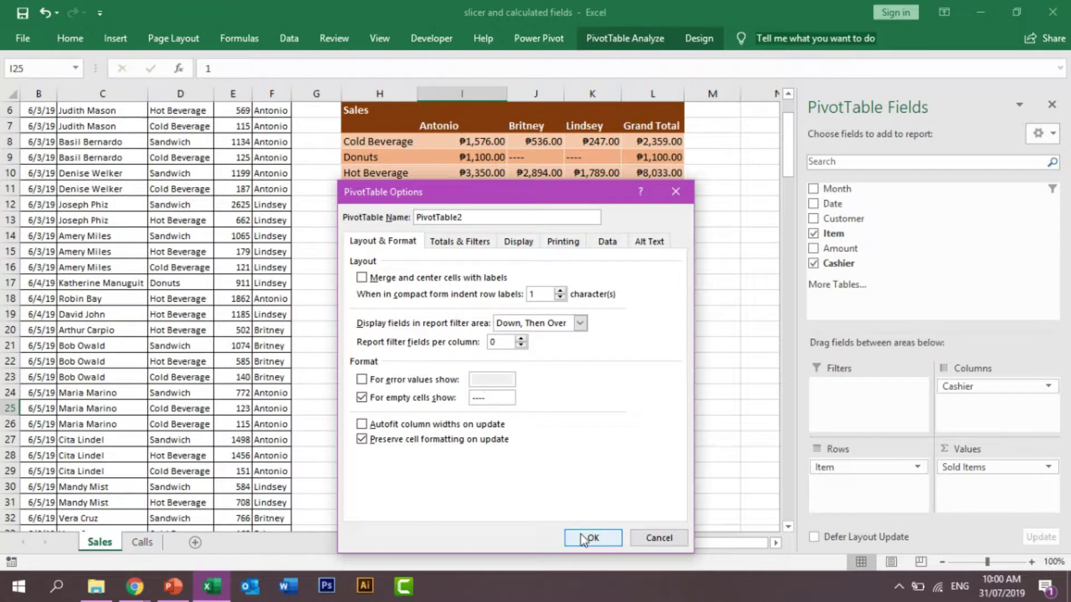
left_click(583, 540)
left_click(489, 449)
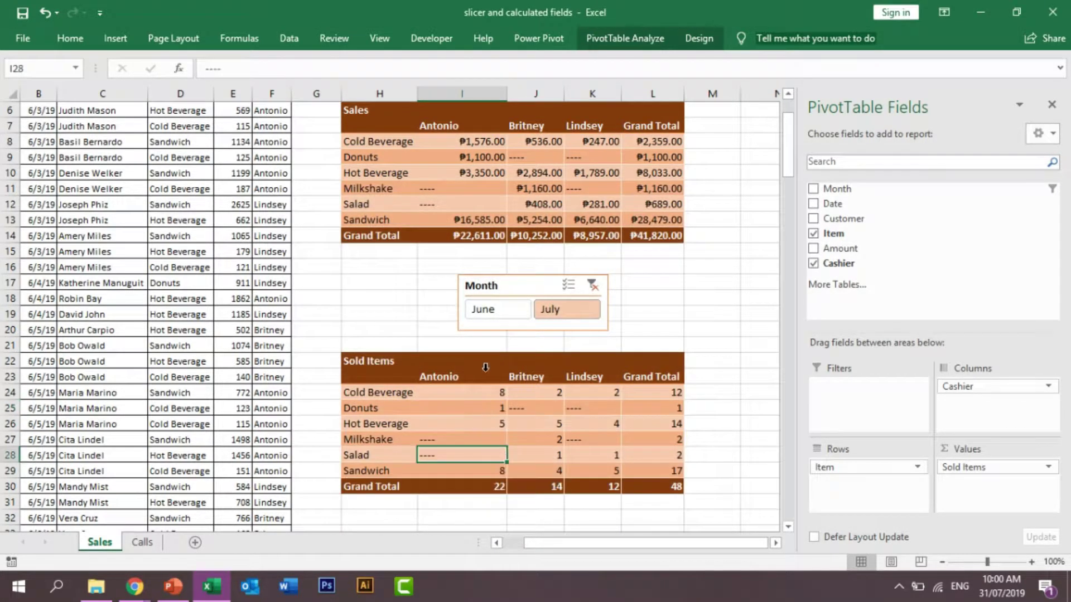
left_click_drag(473, 440, 469, 455)
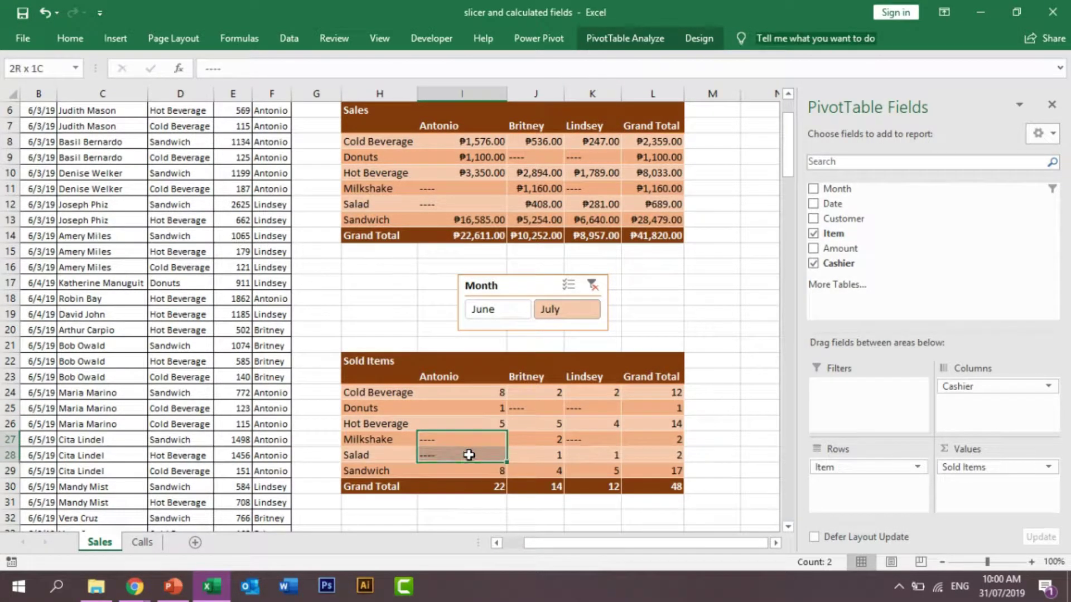
Step: Center the contents of columns I through L, covering both PivotTables' cashier and total columns
left_click(568, 497)
left_click_drag(448, 96, 629, 101)
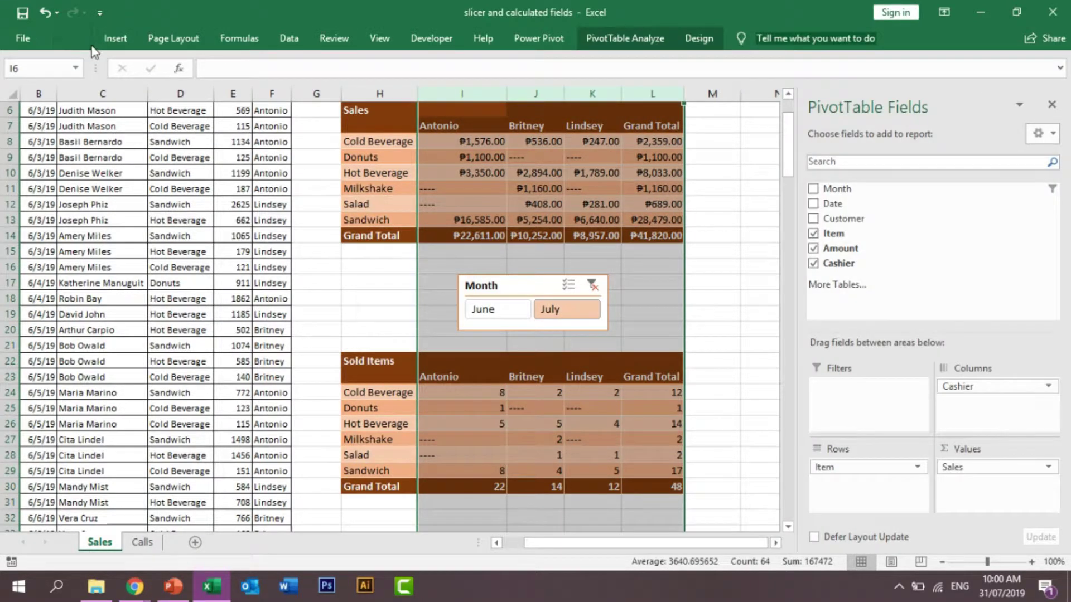
left_click(70, 38)
left_click(272, 87)
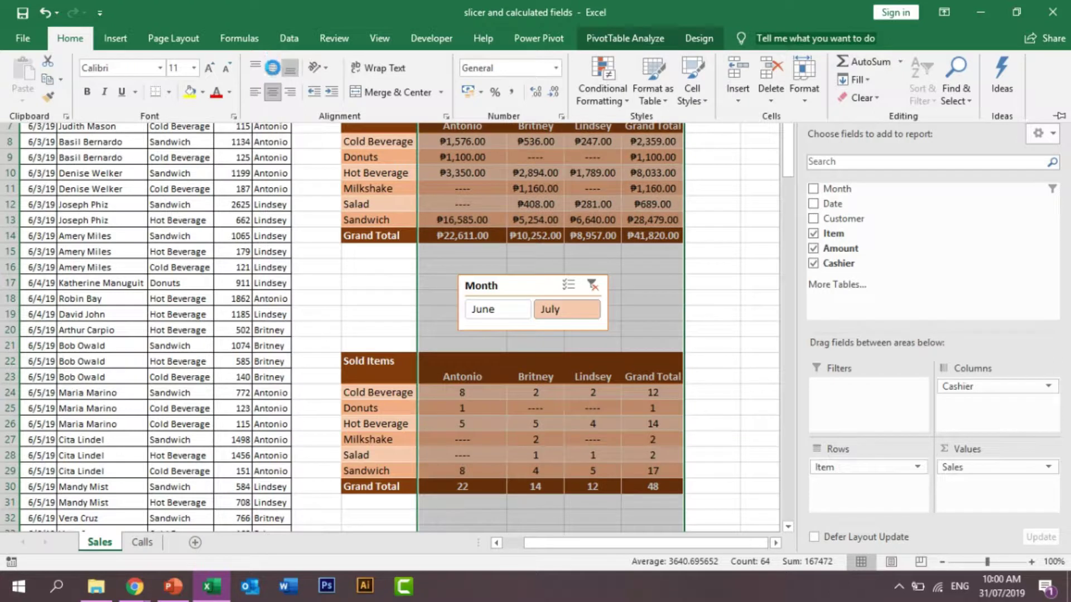
left_click(712, 343)
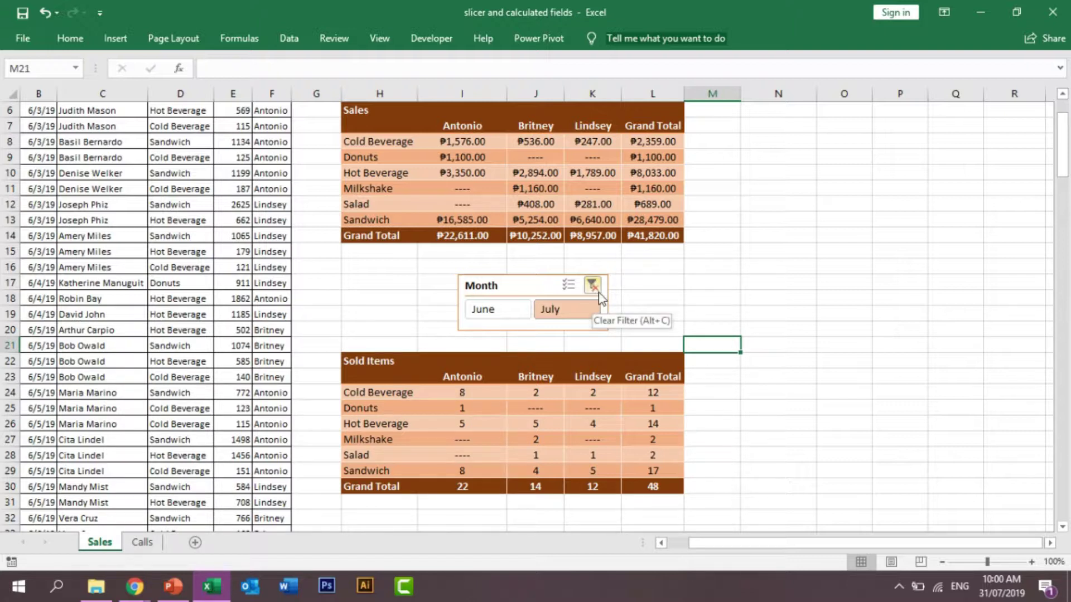
Step: Enlarge the Month slicer to about 9.8 cm wide and 3.3 cm high and fit it between the two PivotTables
left_click(511, 286)
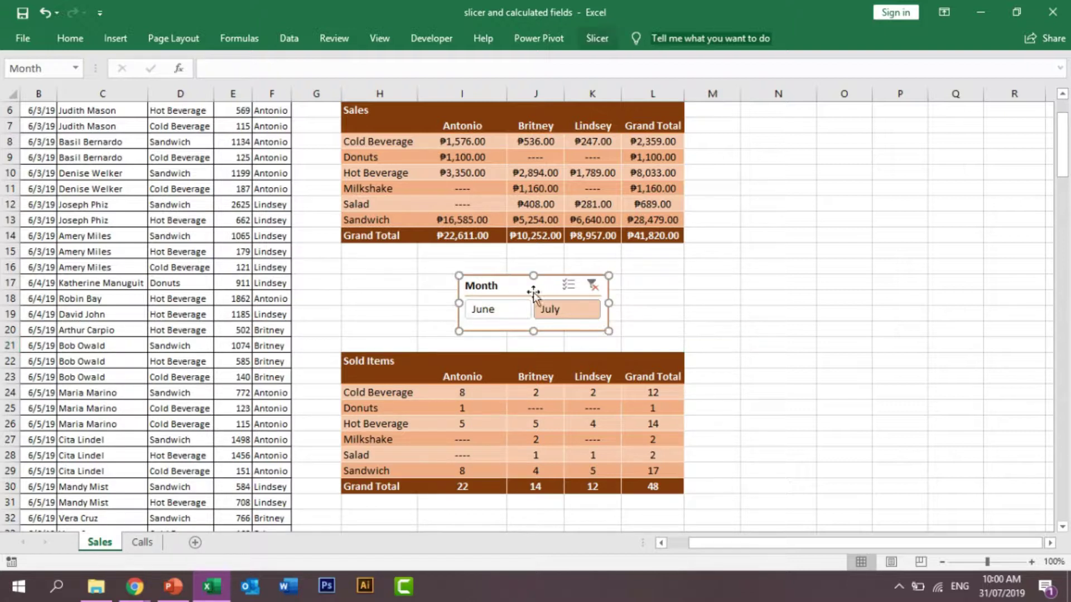
left_click_drag(608, 331, 746, 353)
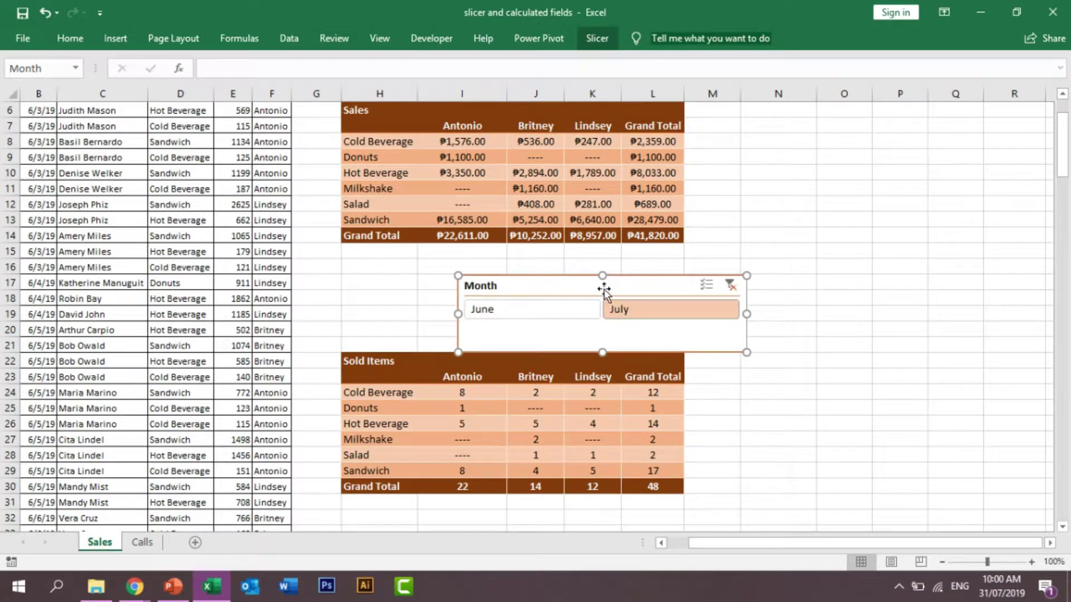
left_click_drag(603, 275, 529, 256)
Step: Disable resizing and moving of the Month slicer in its size and properties settings
right_click(529, 256)
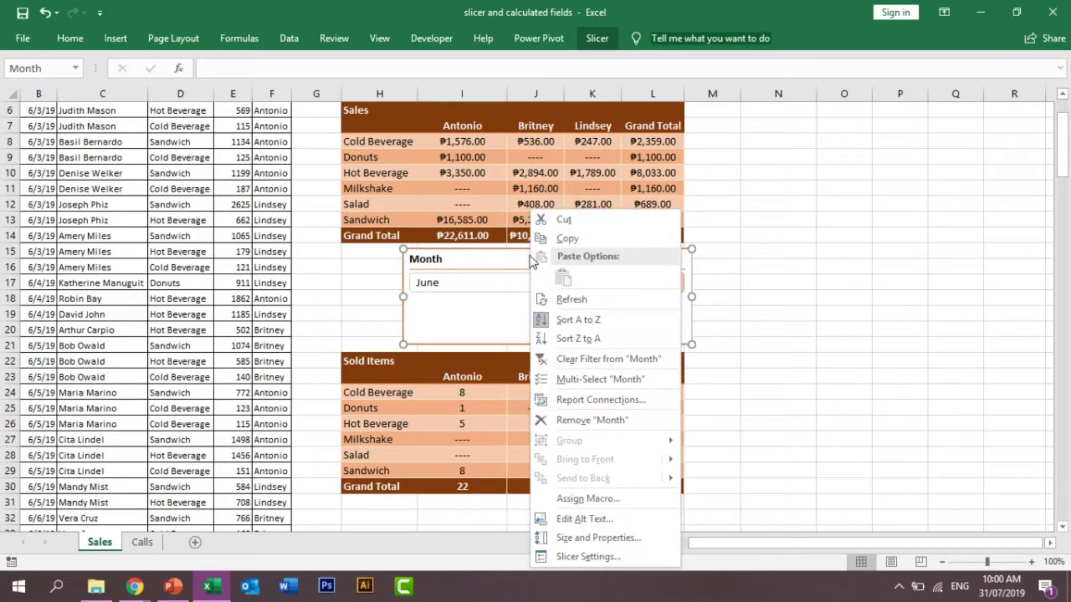
left_click(600, 537)
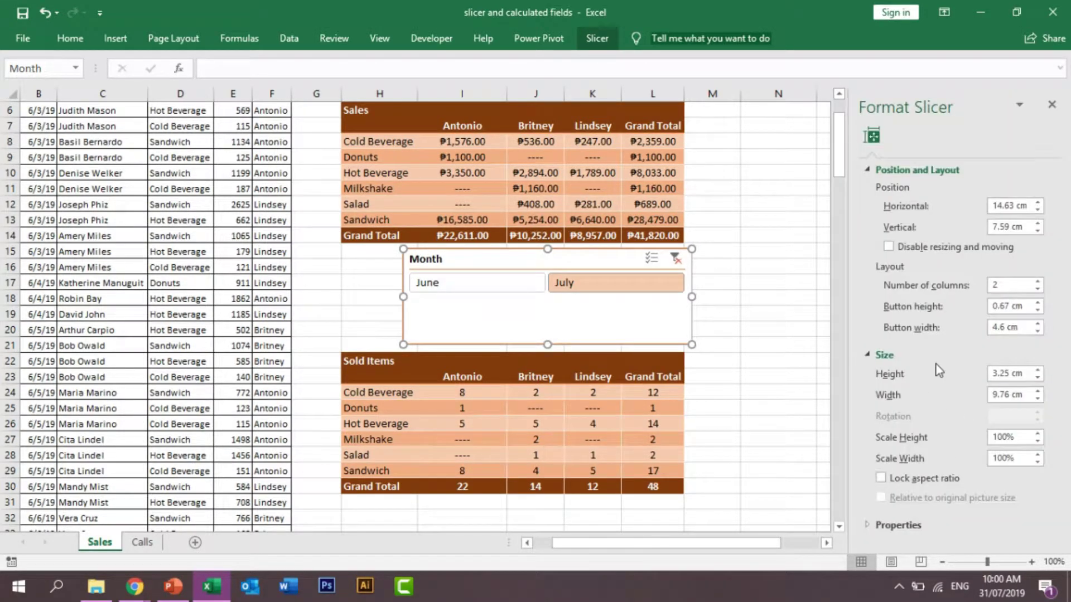
left_click(888, 247)
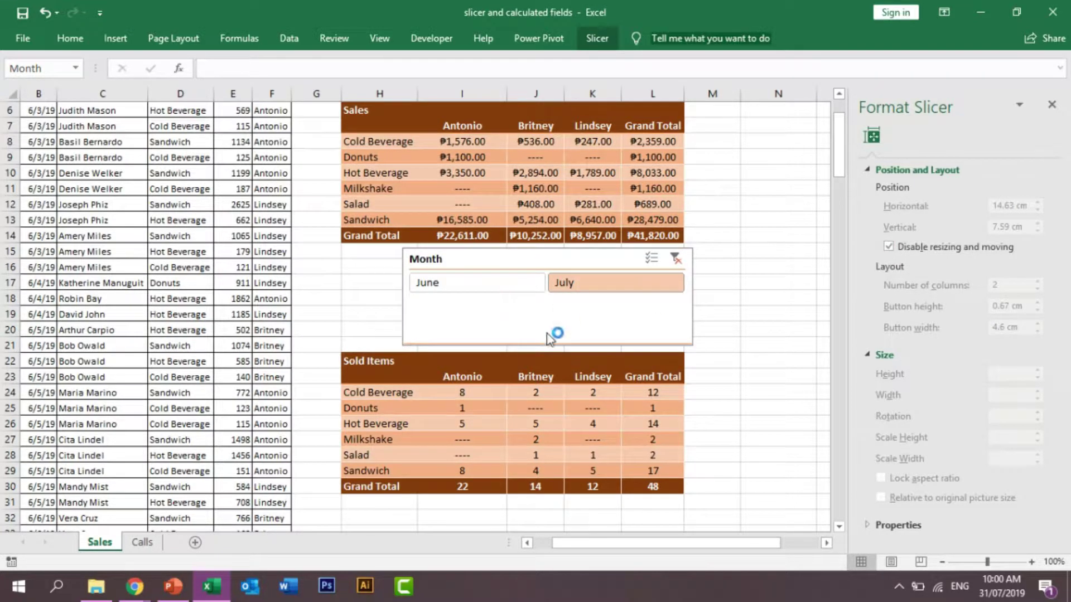
Step: Switch both PivotTables between June and July with the locked Month slicer, and clear its filter
left_click(494, 283)
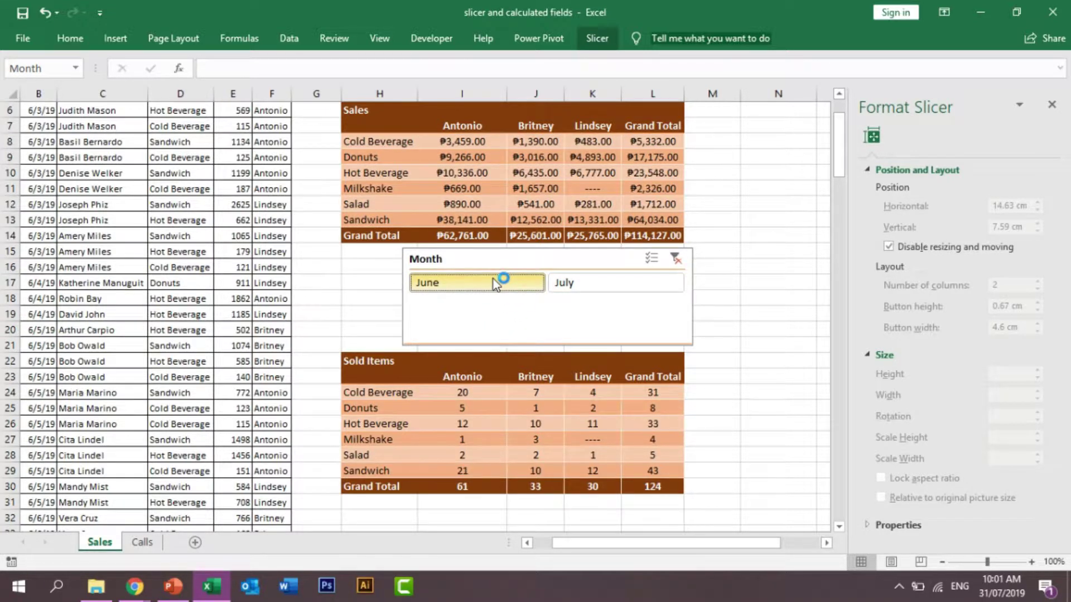
left_click(592, 285)
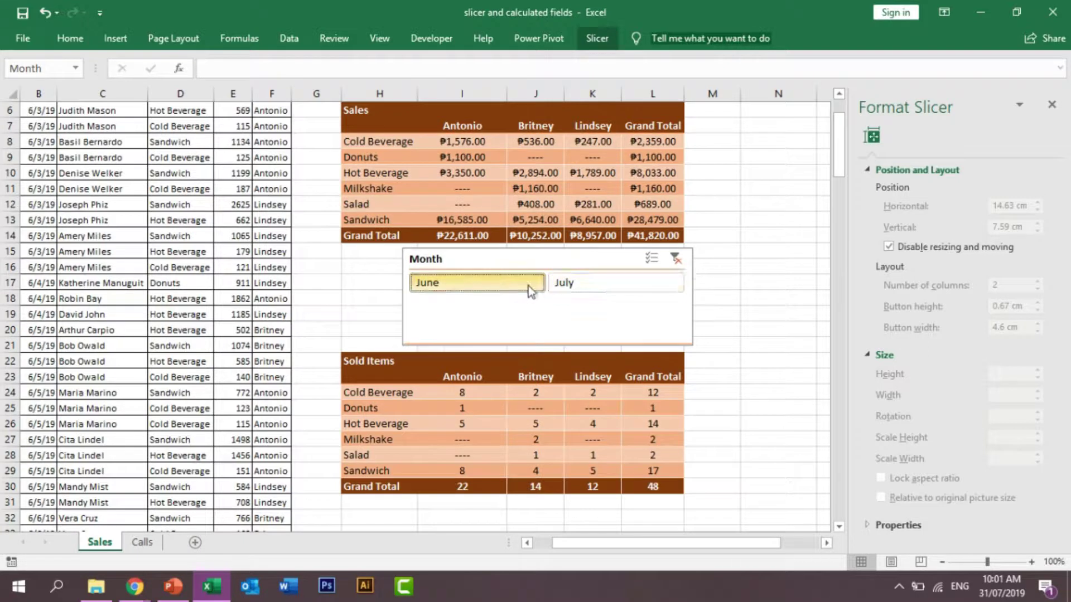
left_click(438, 284)
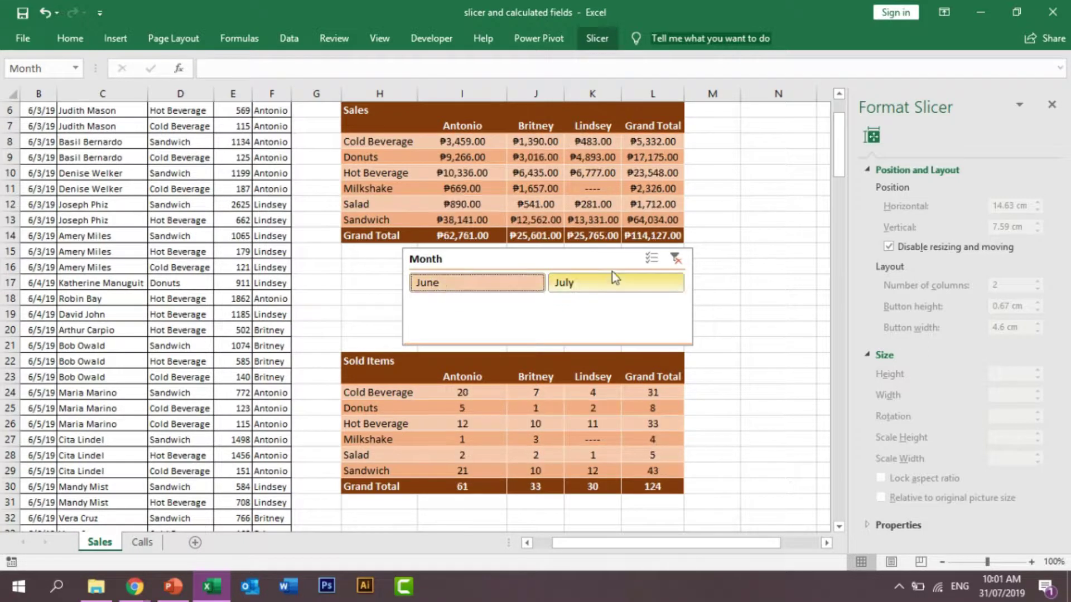
left_click(676, 260)
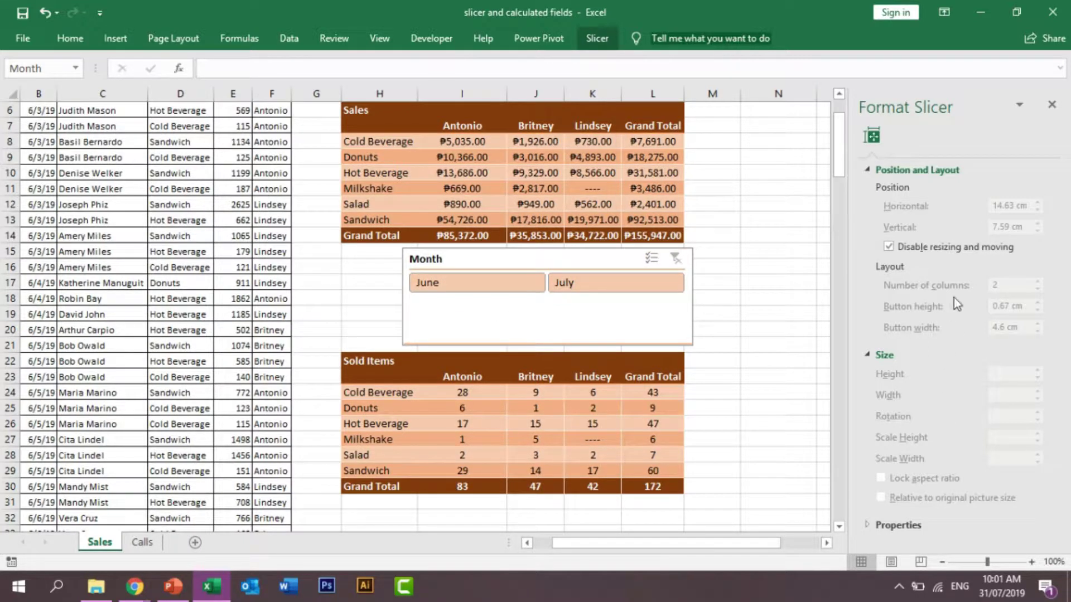
Step: Allow resizing and moving of the Month slicer again
left_click(887, 247)
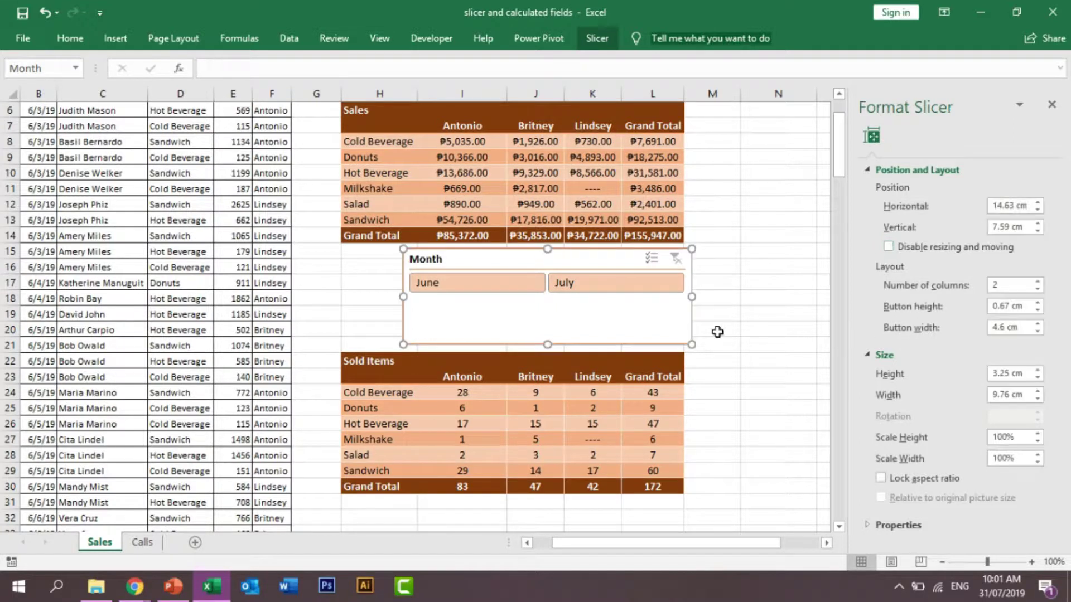
Step: Shrink the Month slicer to about 6.3 cm wide and just tall enough for its June and July choices, and close the formatting pane
left_click_drag(611, 293, 591, 295)
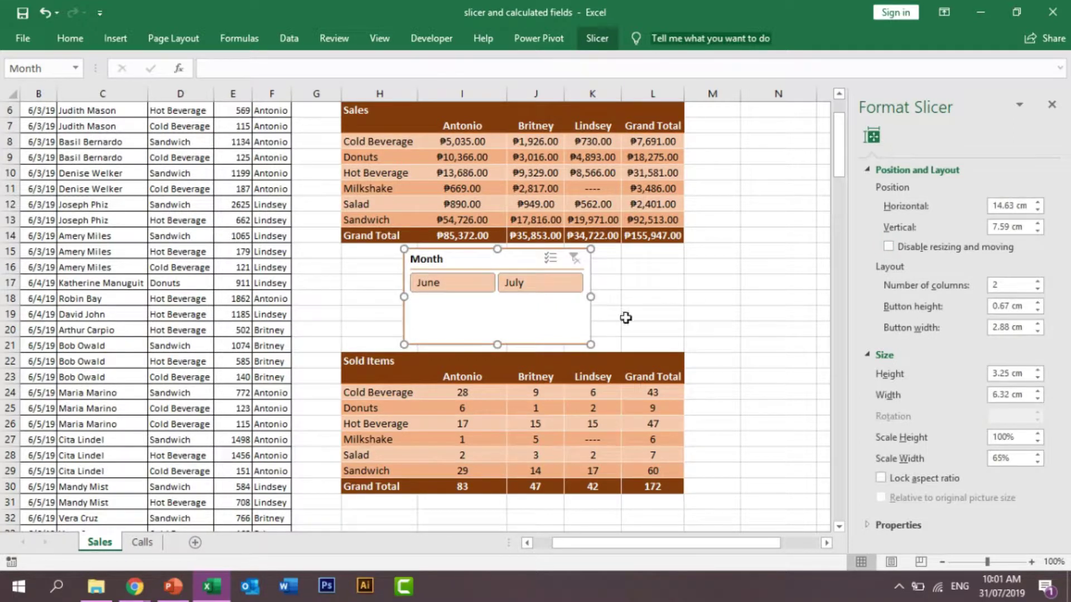
left_click(681, 296)
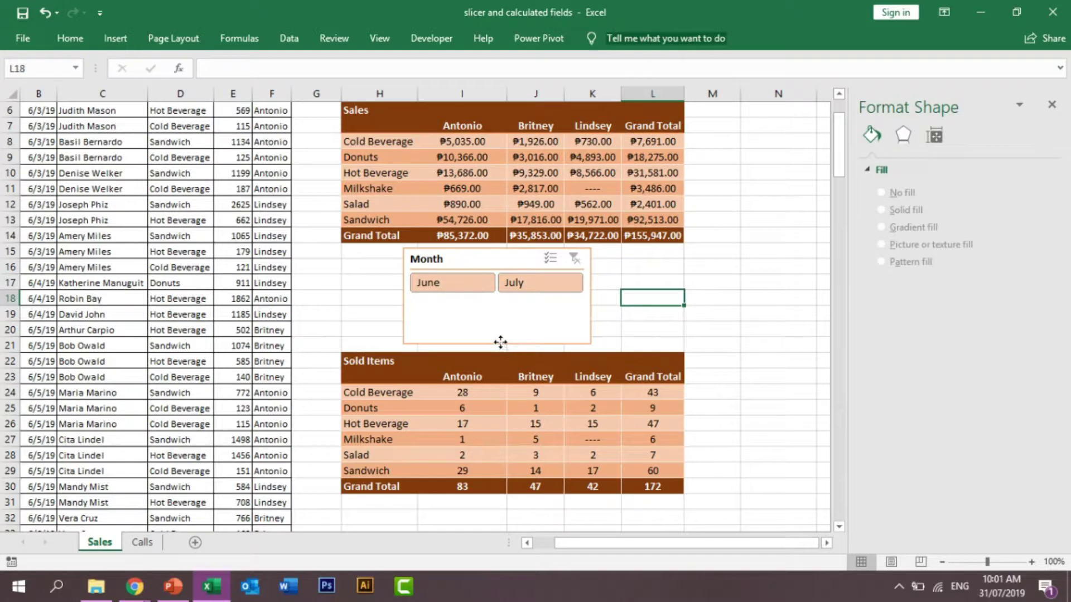
left_click(500, 342)
left_click_drag(498, 344, 497, 305)
left_click(629, 319)
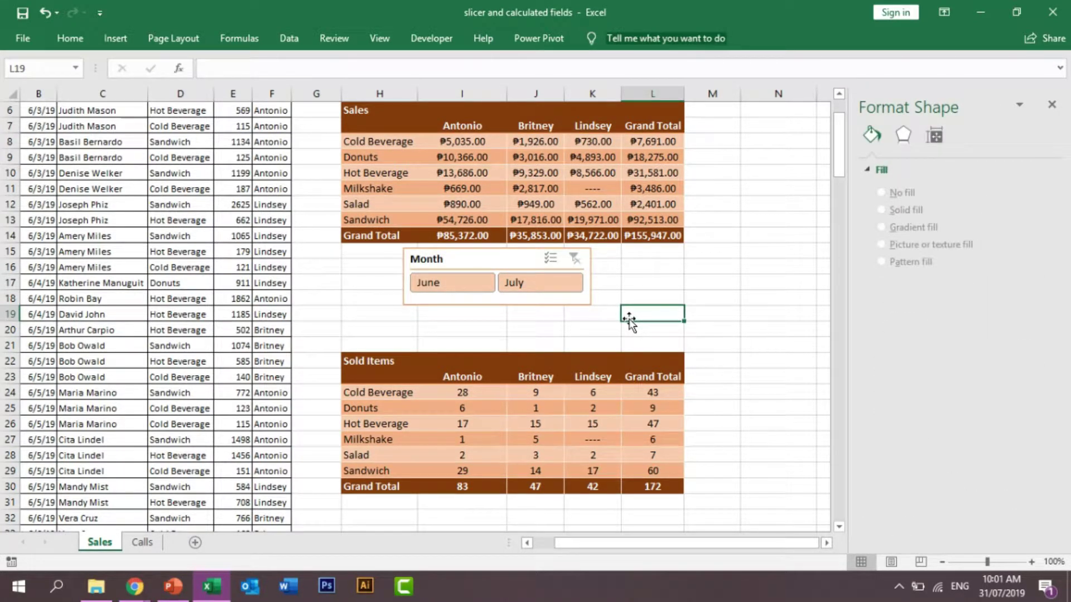
left_click(838, 300)
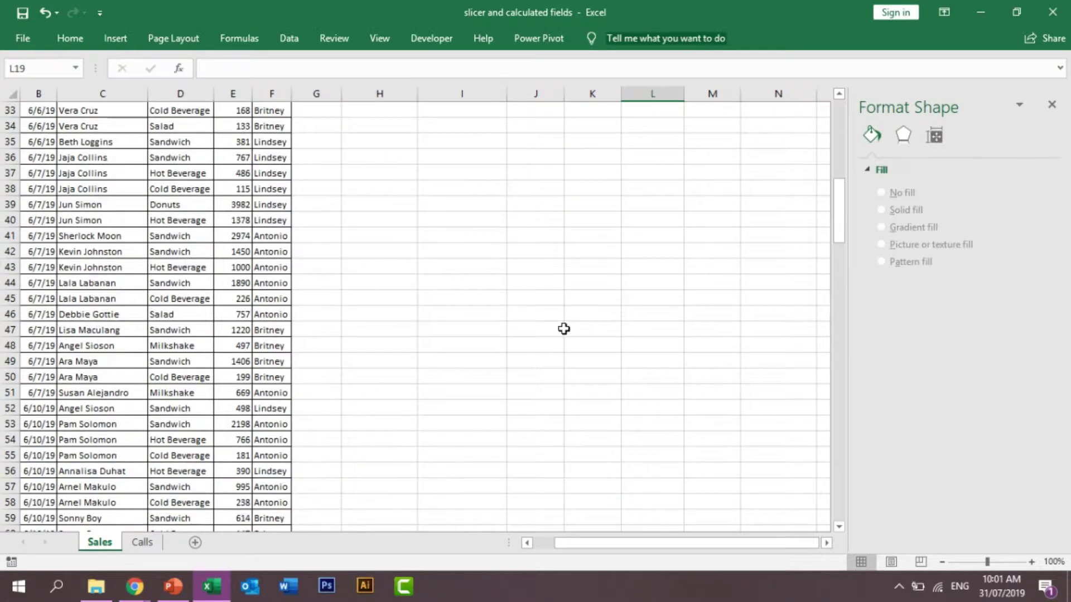
scroll(563, 332, "up", 11)
left_click(438, 158)
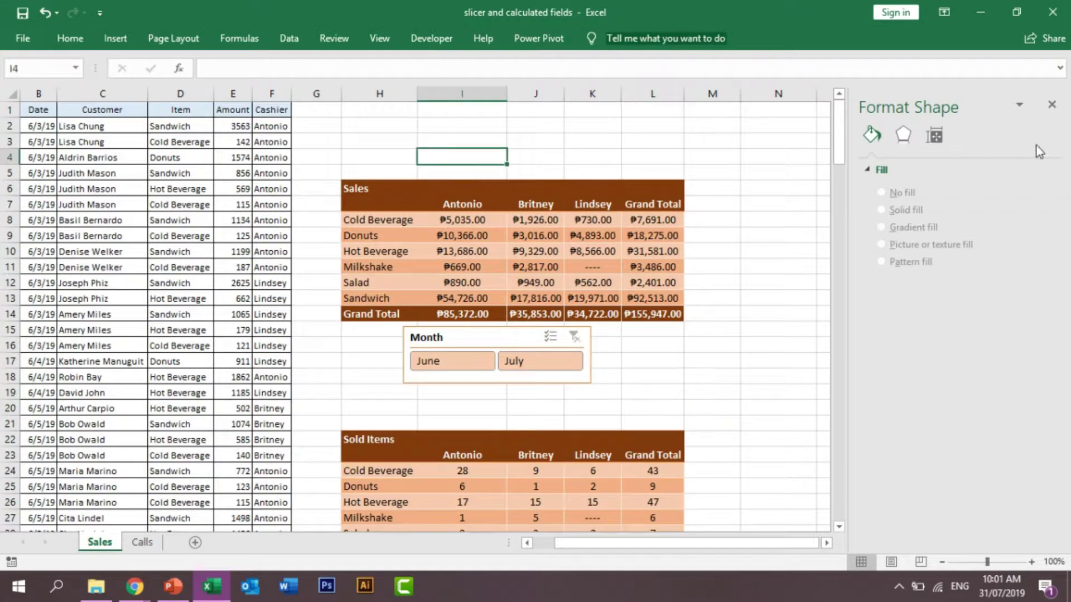
left_click(1052, 106)
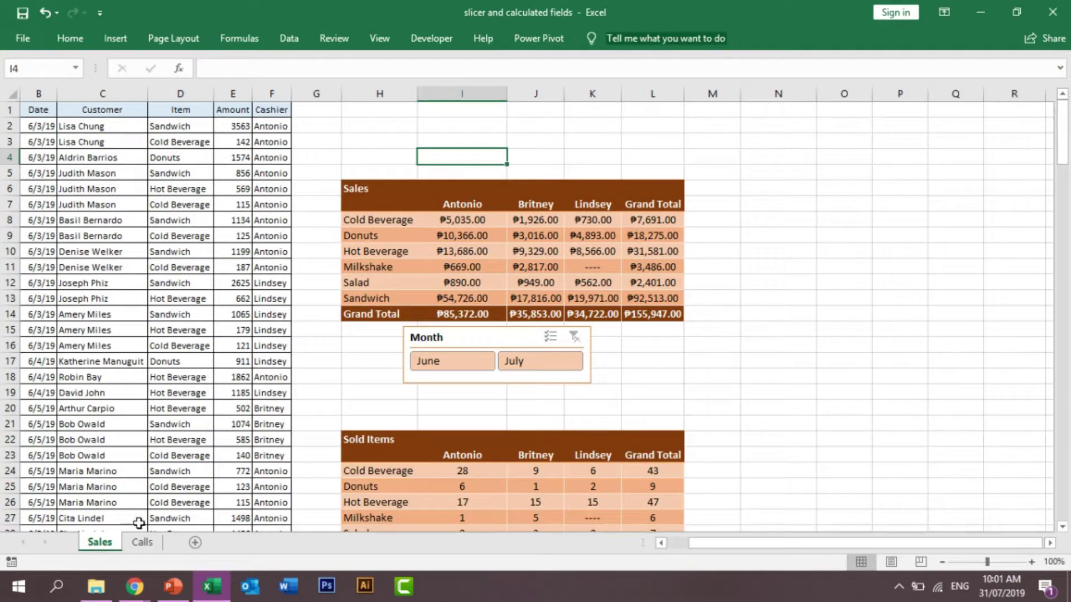
Step: Open the Calls sheet and examine its call records and column headings from DATE to TARGET at a larger zoom
left_click(142, 542)
left_click(205, 297)
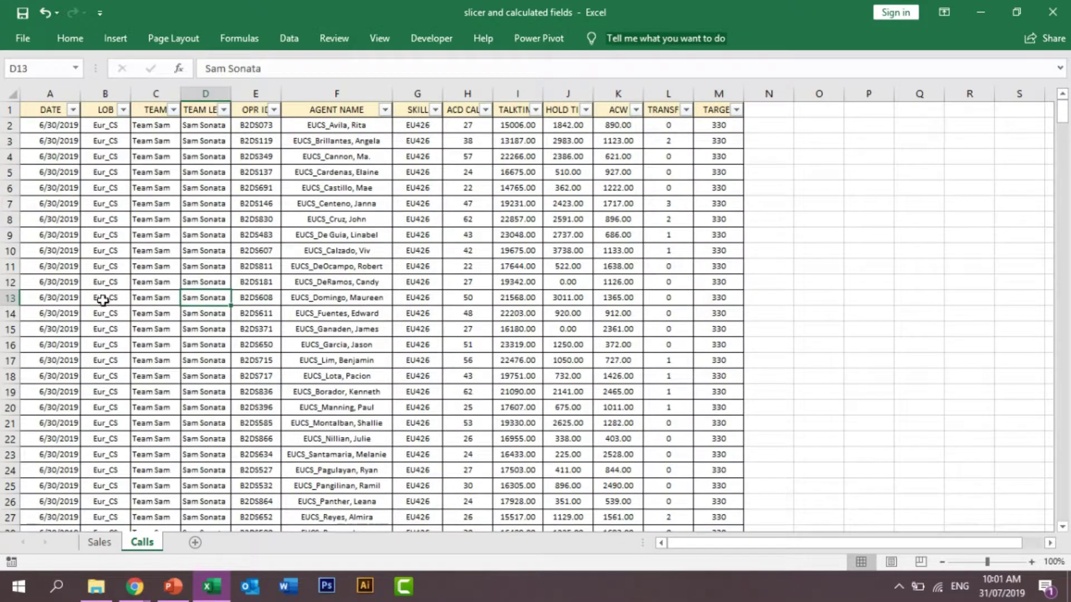
left_click(159, 300)
left_click(247, 279)
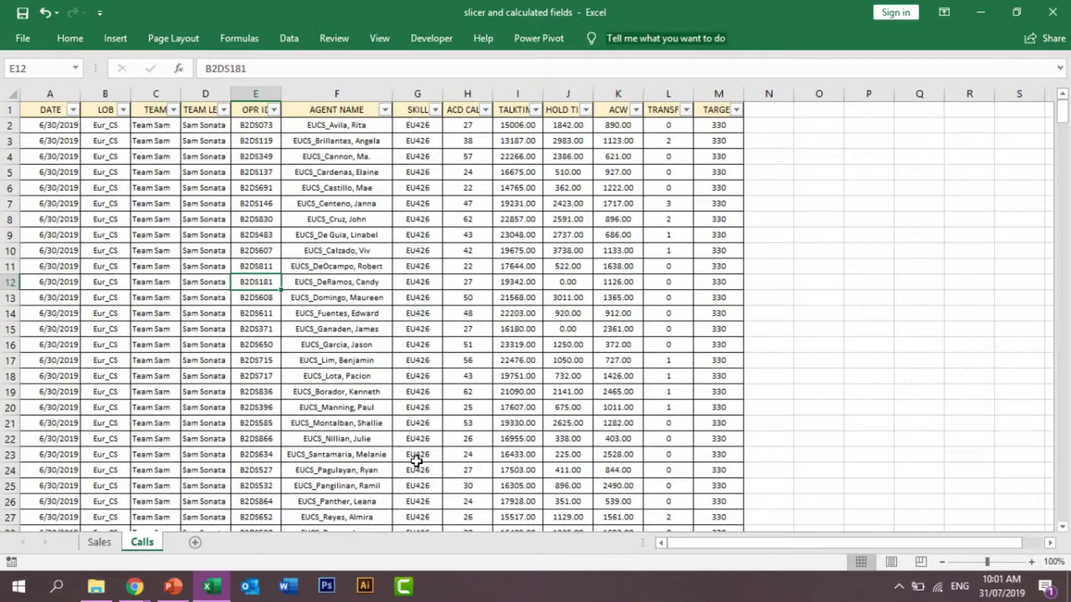
scroll(416, 460, "up", 3, "ctrl")
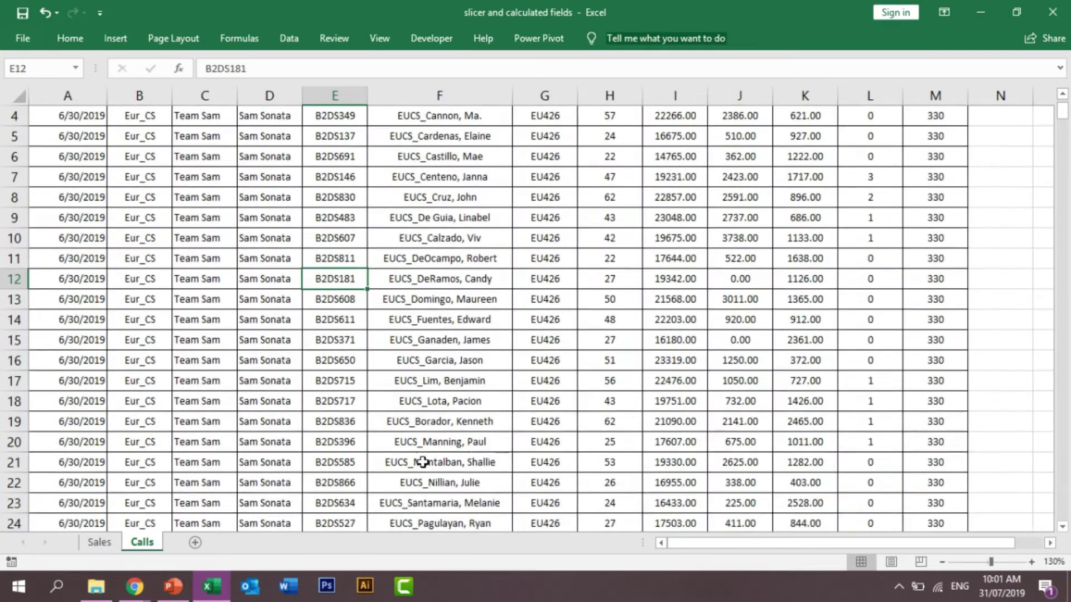
scroll(423, 461, "up", 1)
left_click(182, 317)
left_click(463, 278)
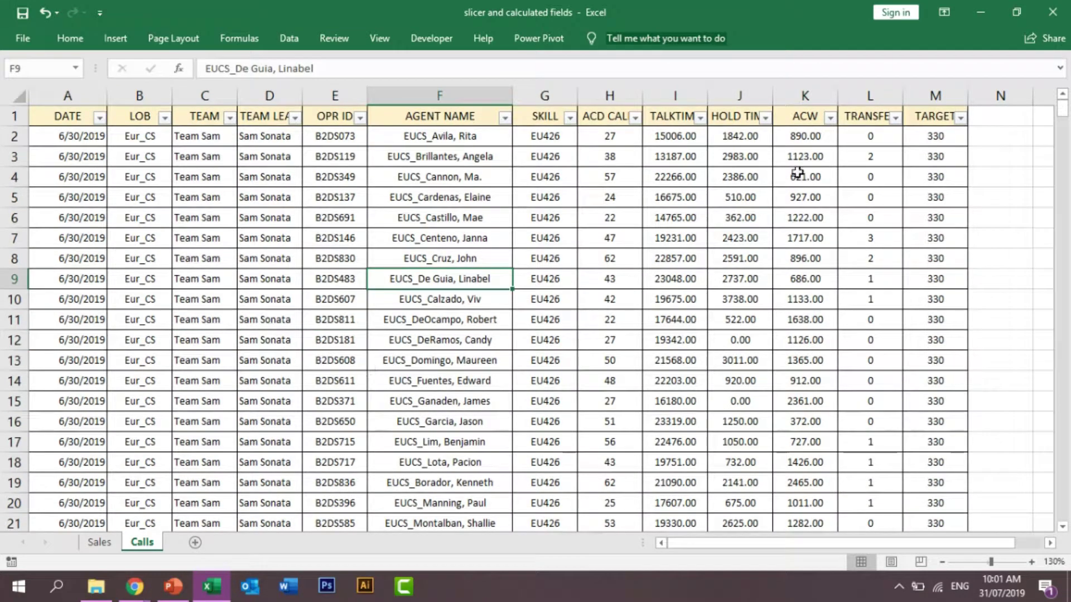
left_click(68, 119)
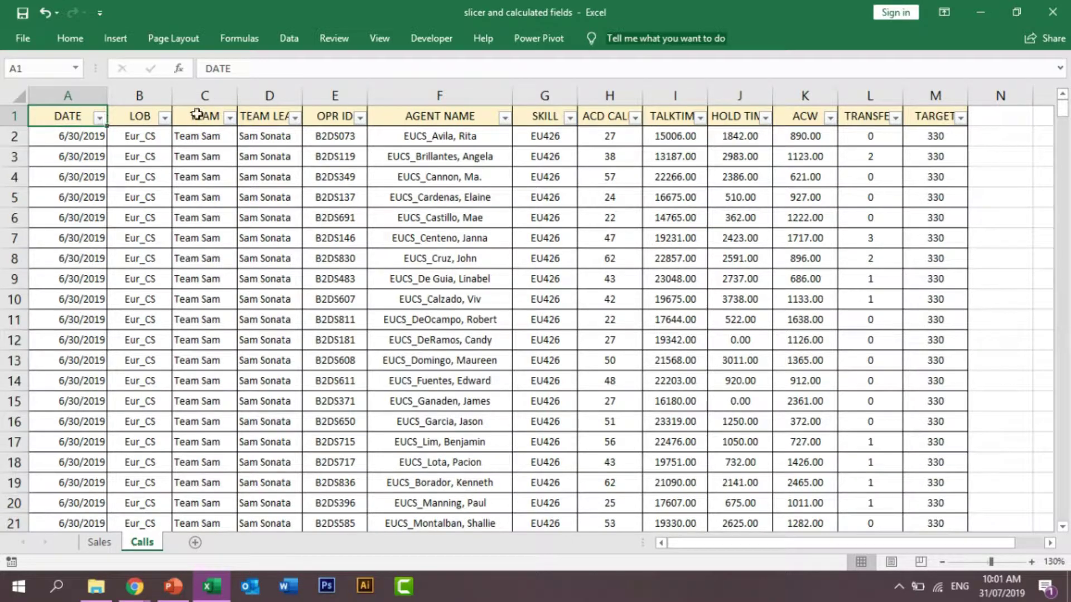
Step: Auto-fit the width of the TEAM column in the Calls data
double_click(239, 96)
left_click(333, 299)
left_click(139, 178)
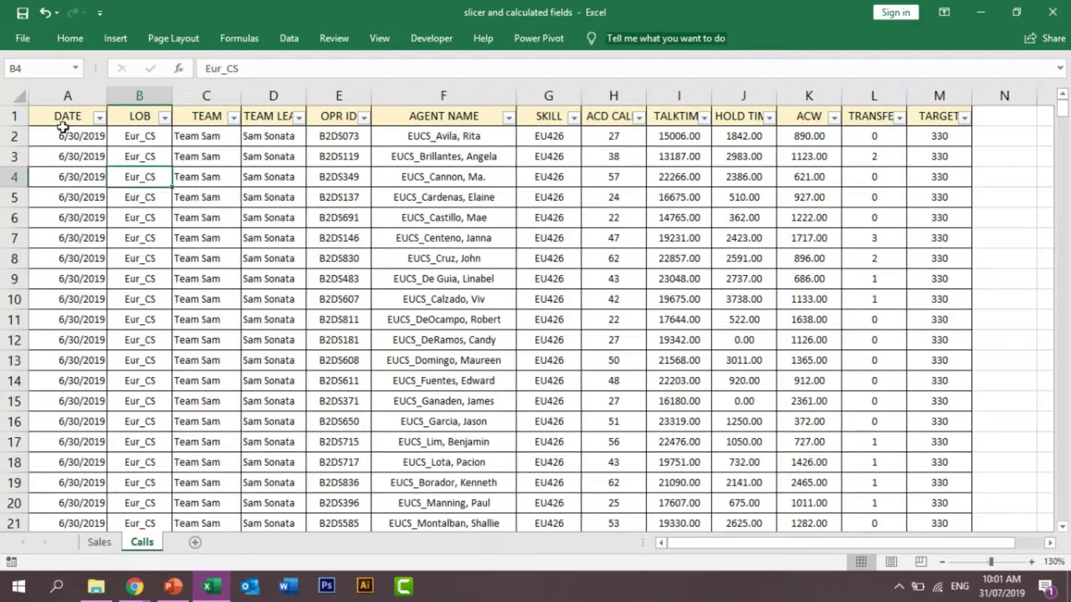
Step: Create a PivotTable from the Calls range A1:M477 on a new worksheet and name that sheet AHT
left_click(65, 117)
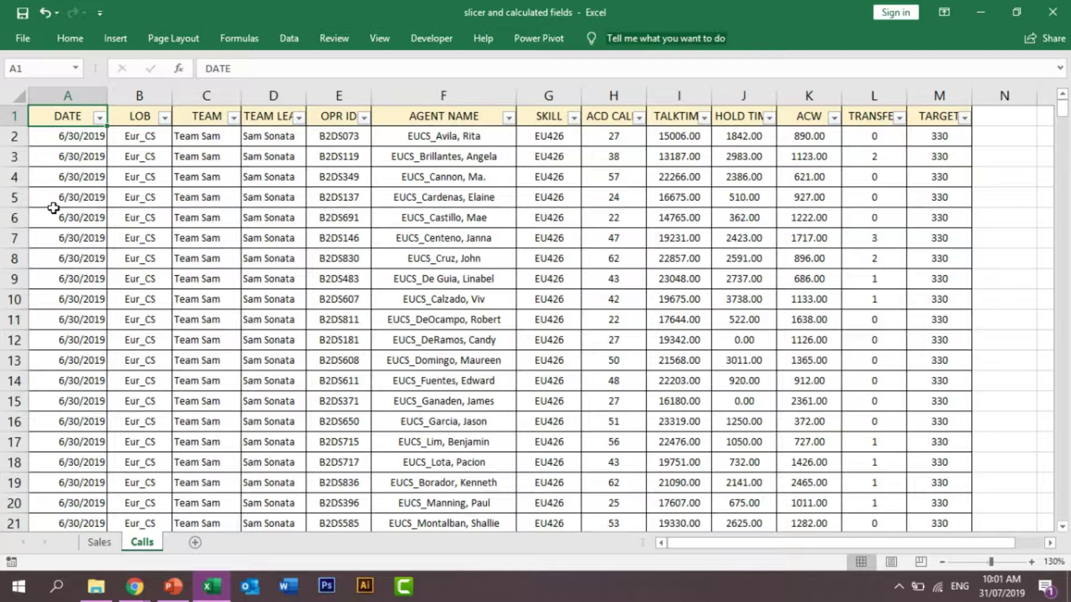
left_click(40, 128)
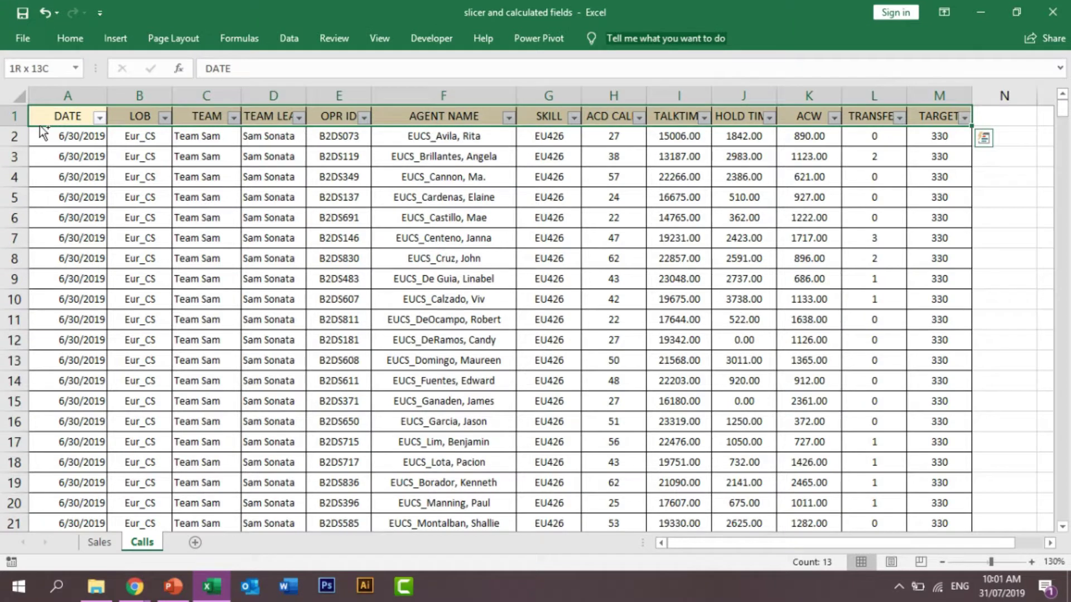
key("ctrl+shift+Down")
left_click(116, 38)
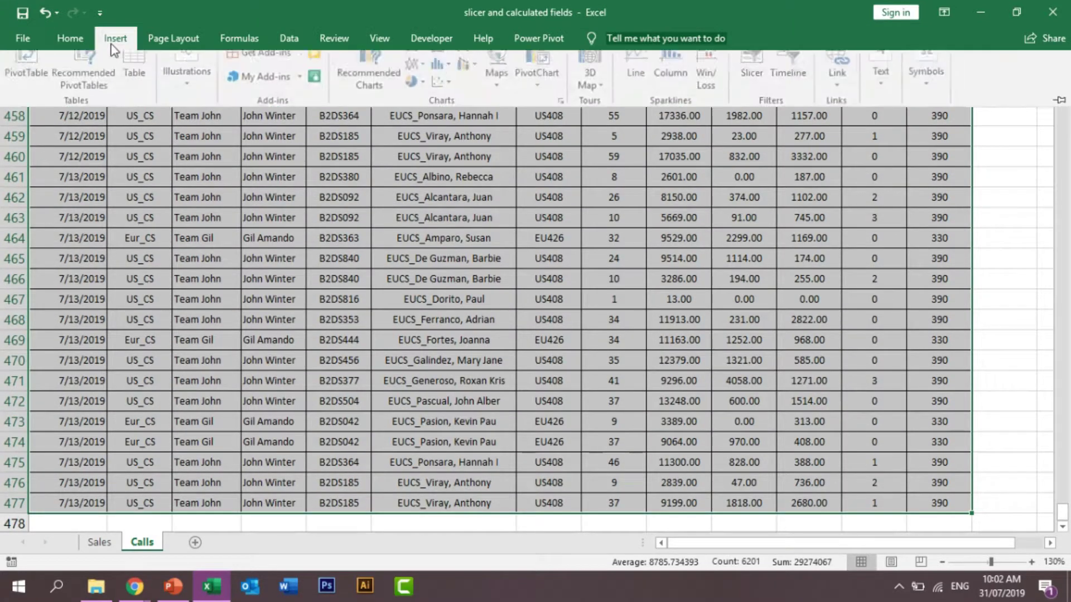
left_click(31, 73)
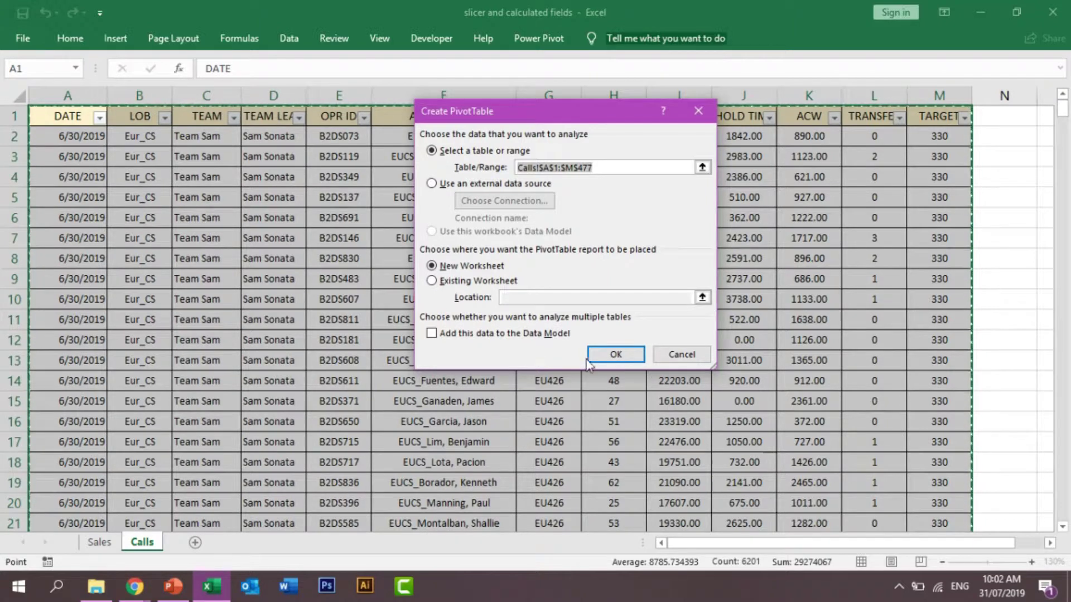
left_click(623, 356)
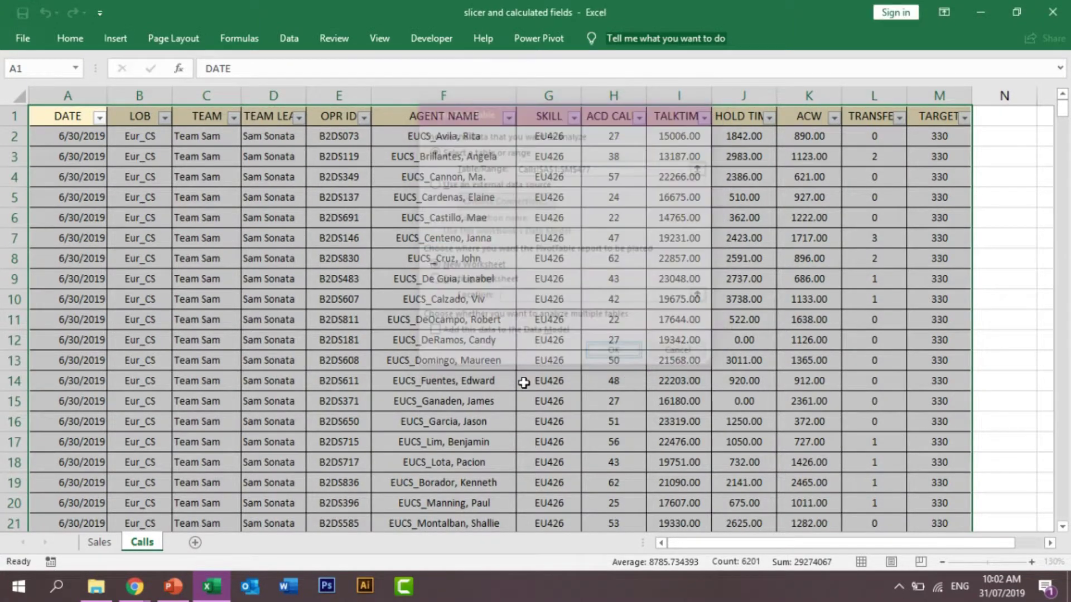
type("AHT")
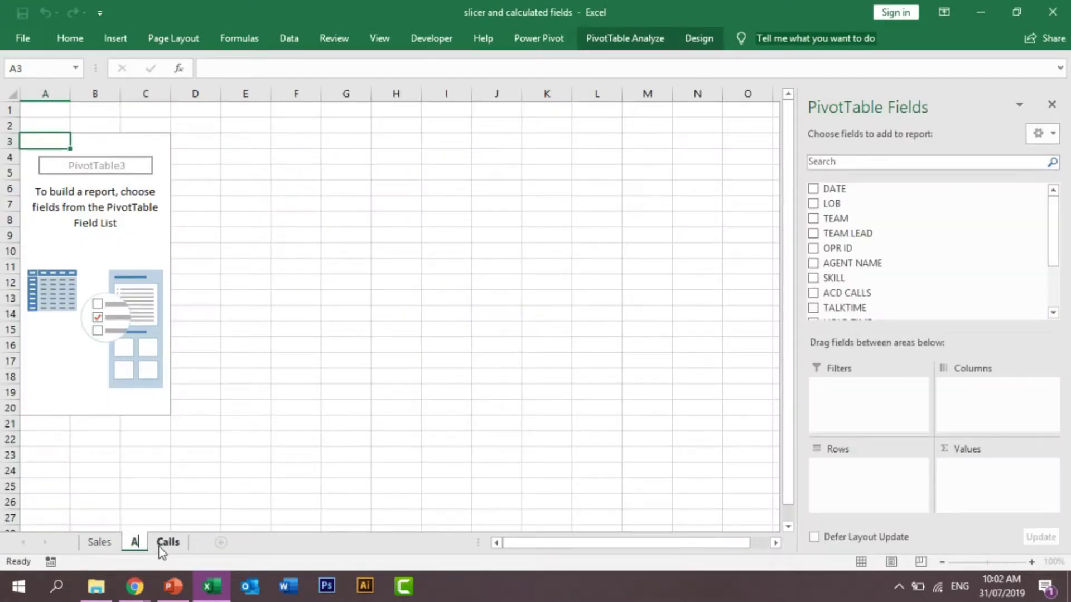
left_click(344, 404)
Step: Add TEAM LEAD, OPR ID and AGENT NAME as row fields of the AHT PivotTable
left_click(153, 220)
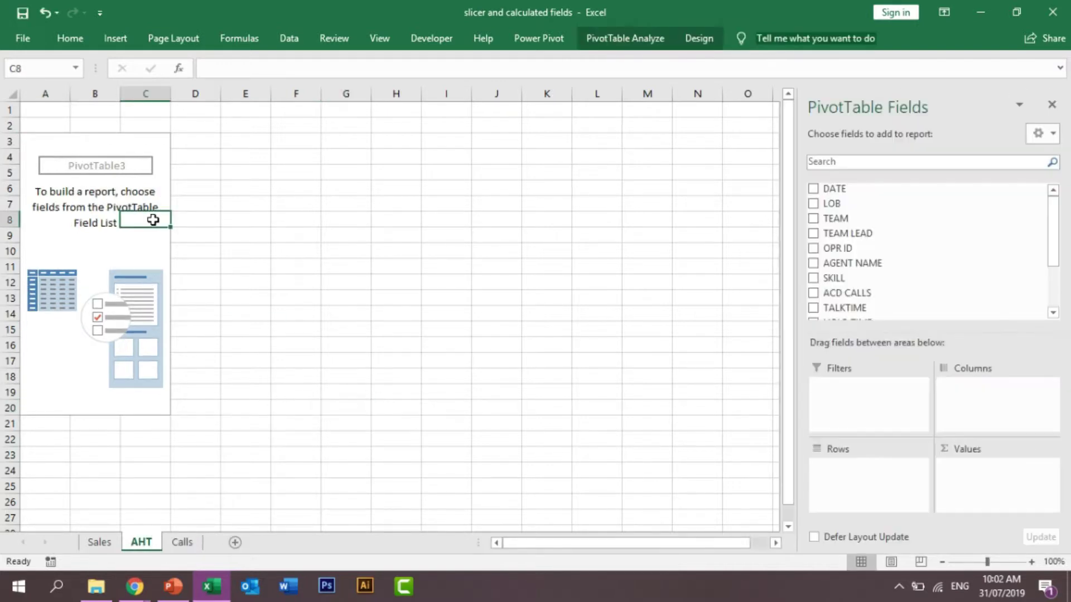
left_click_drag(842, 233, 865, 468)
left_click_drag(838, 236, 863, 504)
Step: Add ACD CALLS, TALKTIME, HOLD TIME, ACW and TRANSFER as summed values in the AHT PivotTable
left_click_drag(852, 280, 984, 483)
left_click_drag(853, 310, 981, 484)
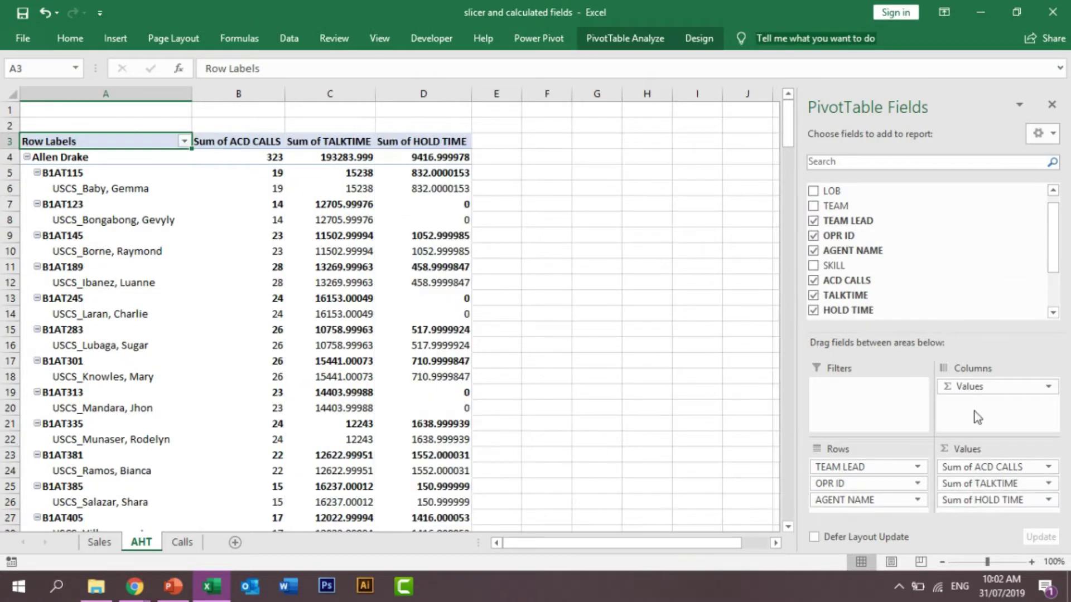
scroll(898, 283, "down", 2)
left_click_drag(845, 256, 972, 506)
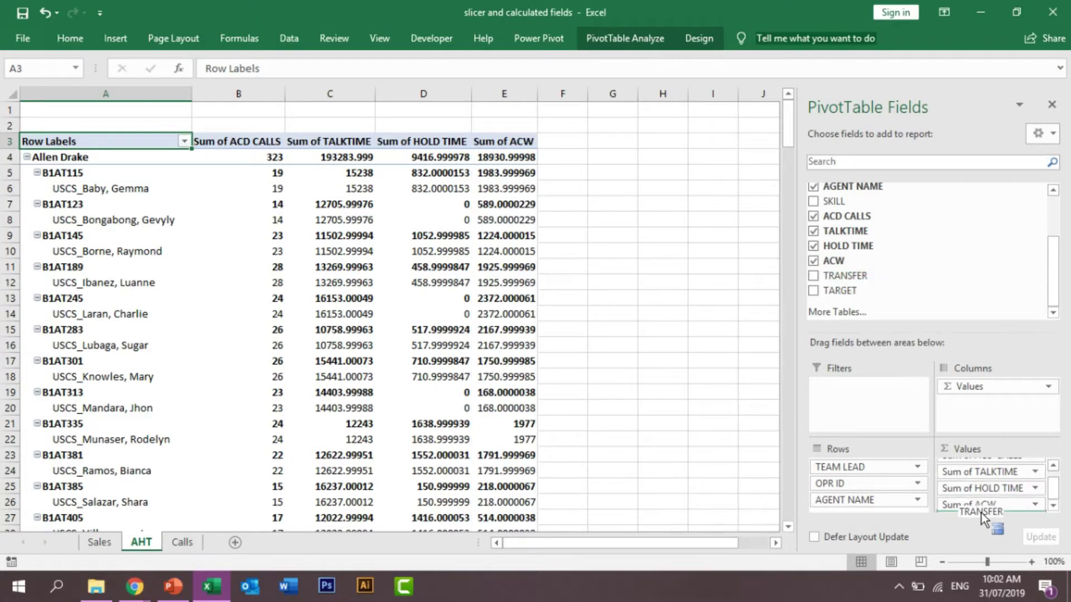
left_click_drag(842, 276, 991, 520)
left_click(220, 283)
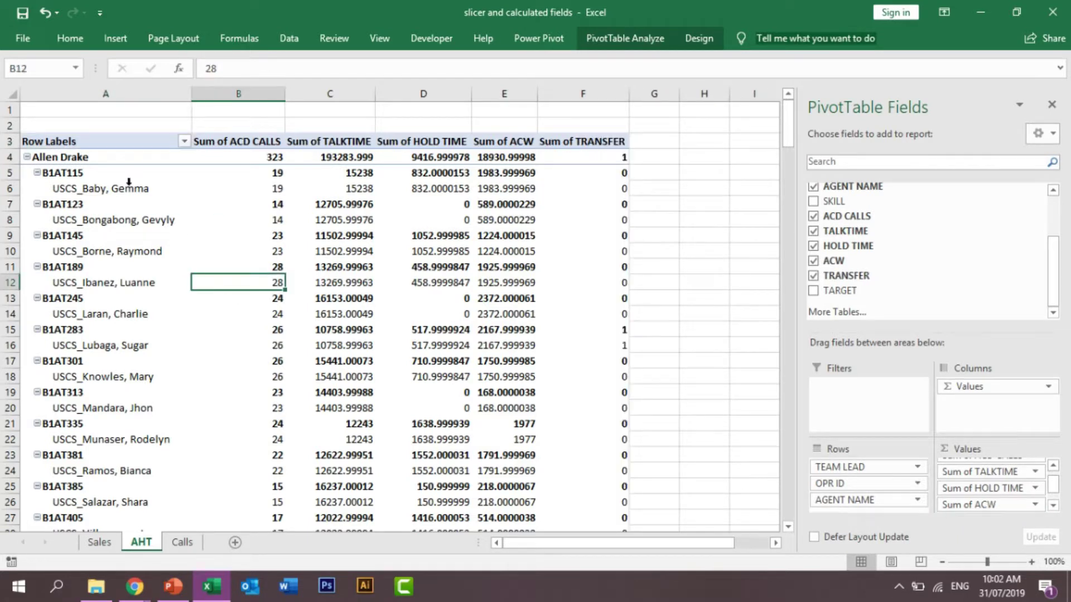
Step: Show the TEAM LEAD item labels in tabular form through its field settings
left_click(131, 187)
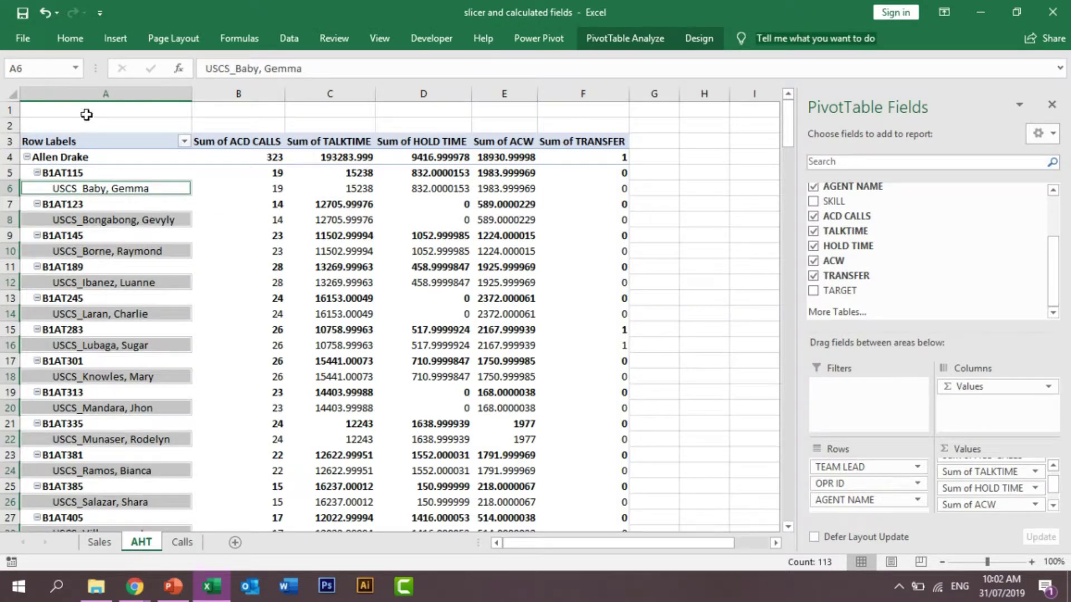
left_click(915, 467)
left_click(914, 454)
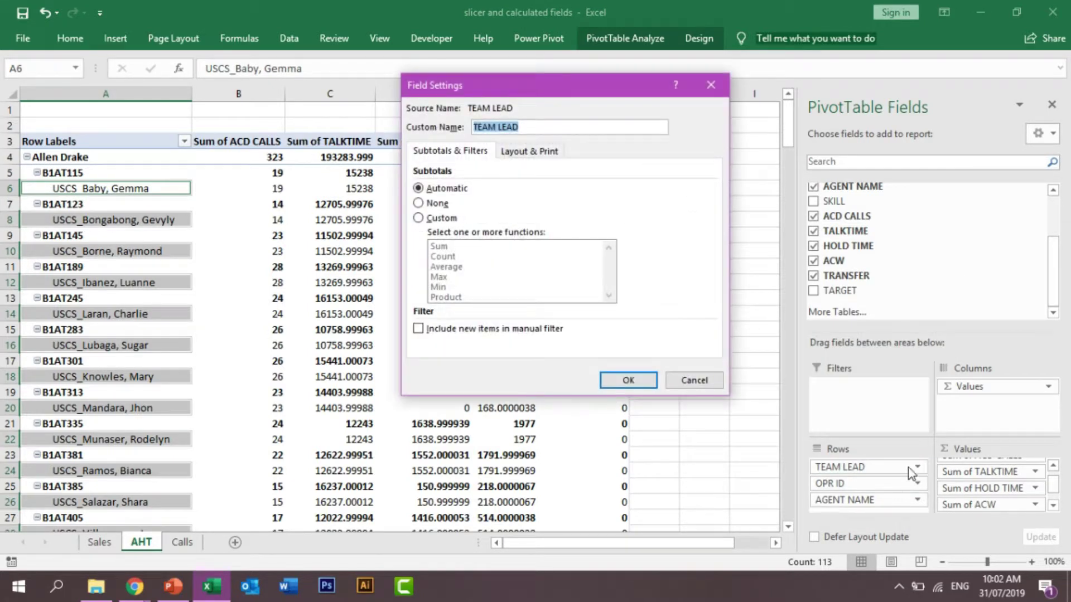
left_click(527, 151)
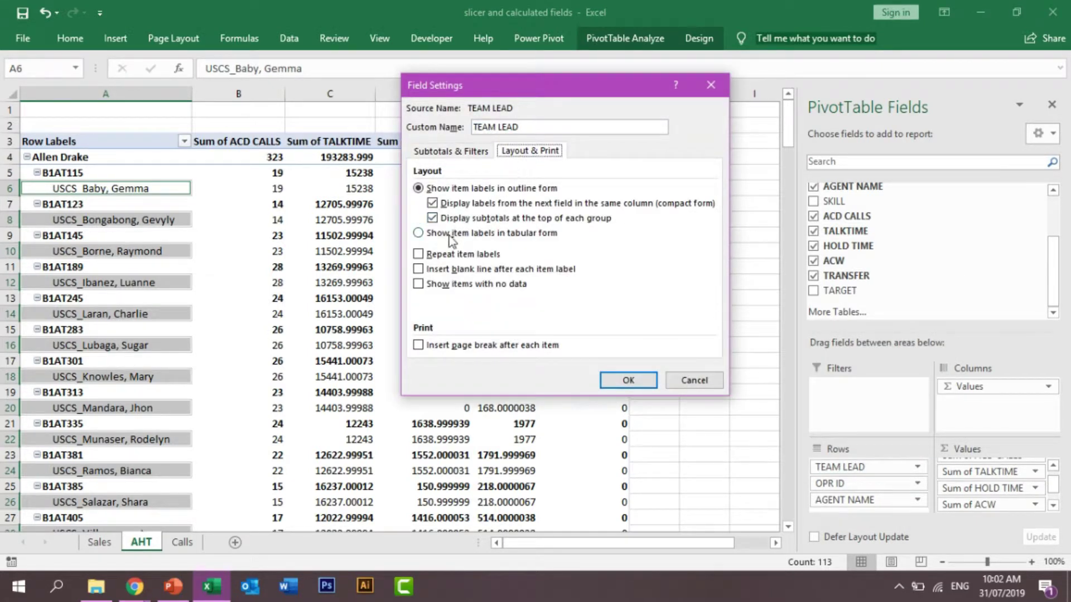
left_click(418, 233)
left_click(628, 379)
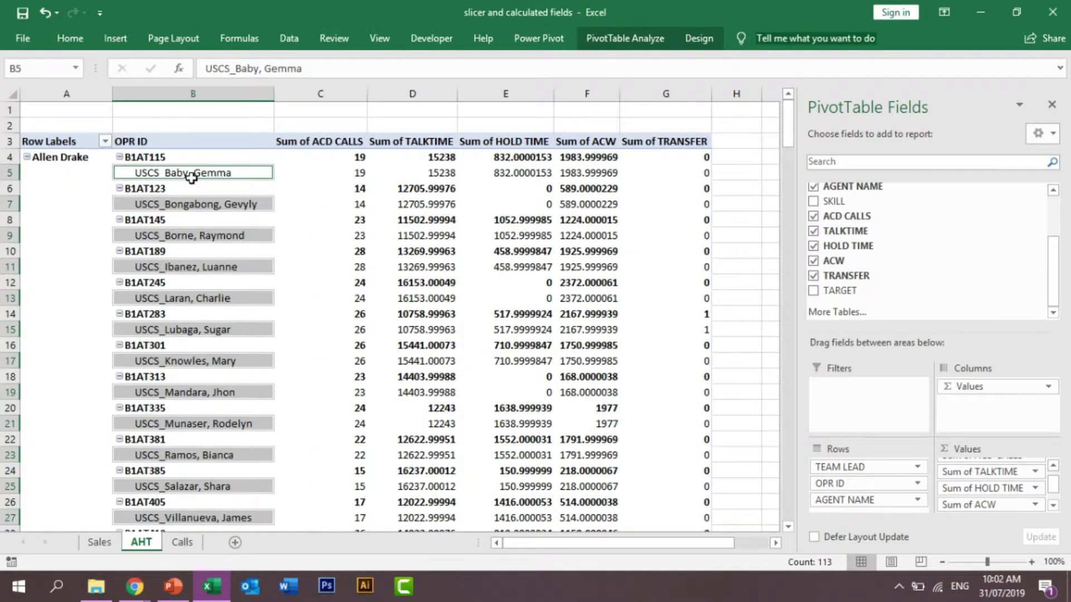
Step: Show the OPR ID item labels in tabular form so agent names get their own column
left_click(909, 483)
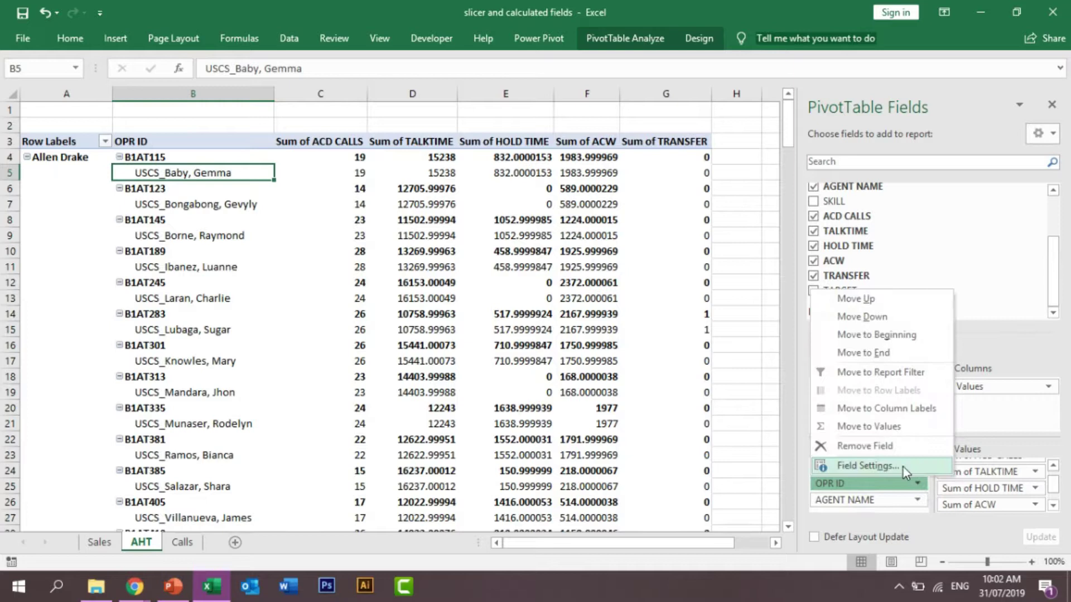
left_click(901, 467)
left_click(530, 152)
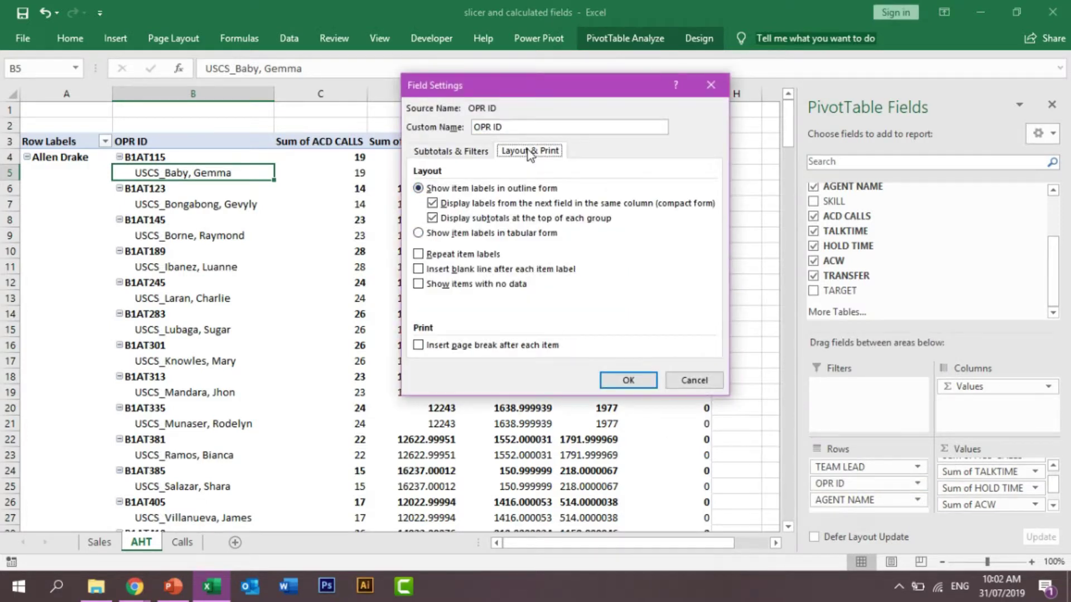
left_click(418, 232)
left_click(628, 381)
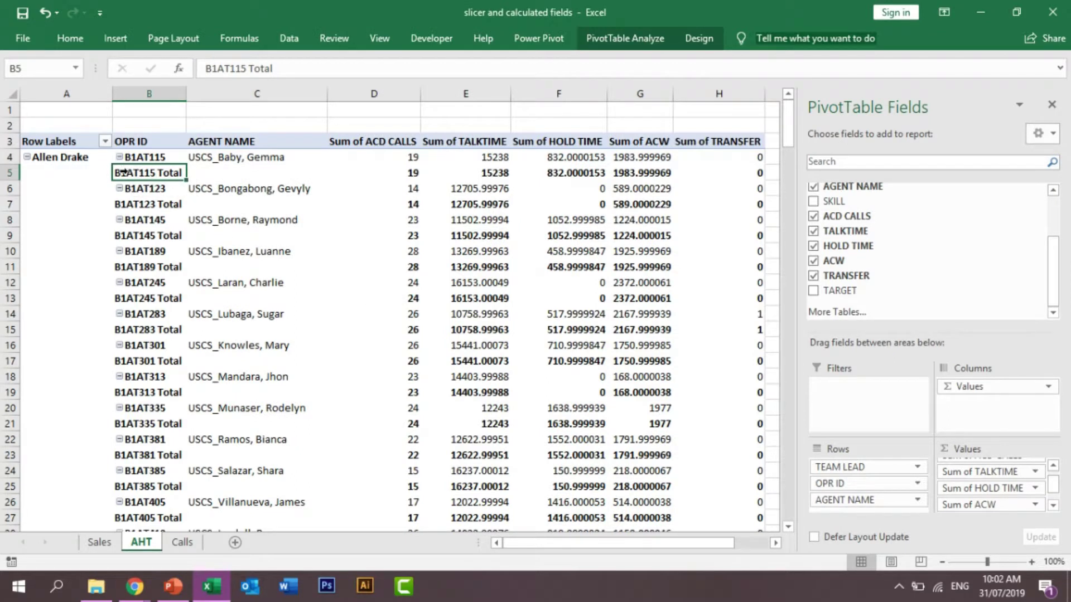
Step: Remove the OPR ID subtotals from the AHT PivotTable
right_click(149, 173)
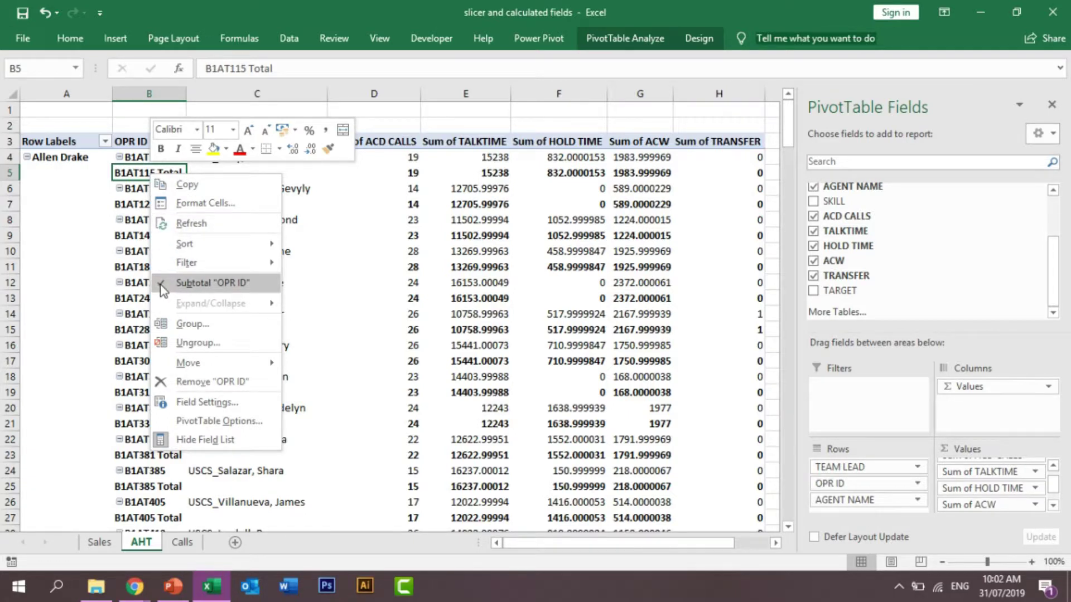
left_click(212, 282)
left_click(76, 288)
left_click(458, 219)
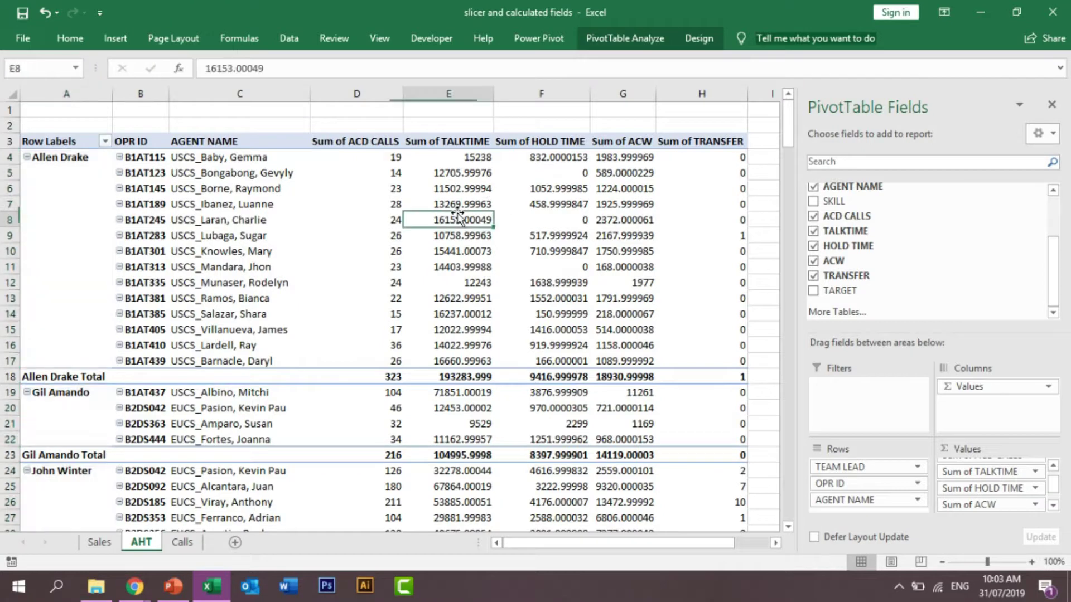
Step: Rename the summed ACD CALLS value field as Calls Handled
left_click(1052, 467)
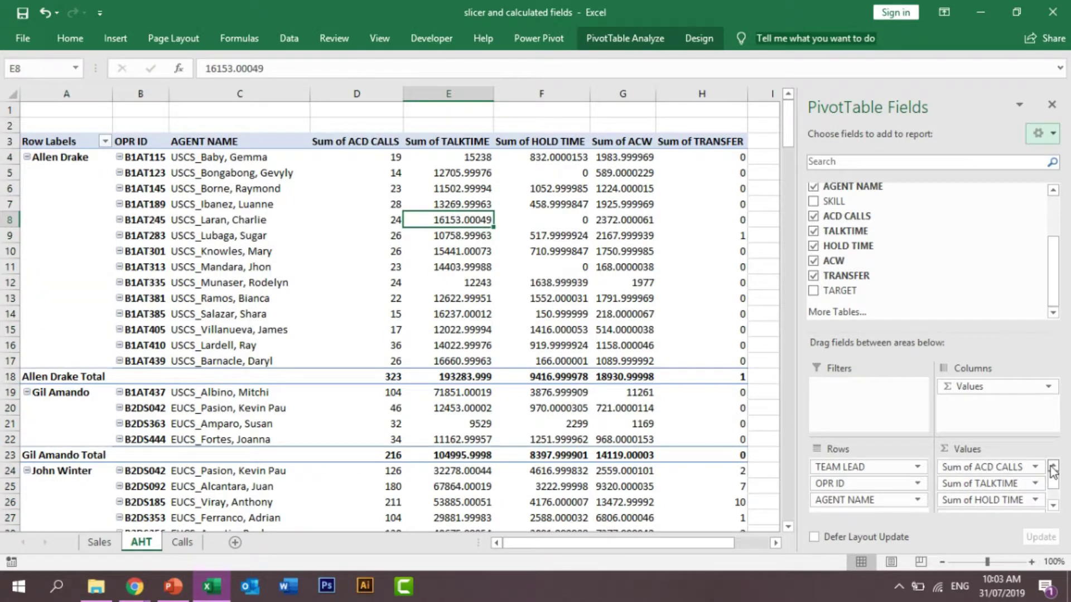
left_click(1033, 467)
left_click(973, 450)
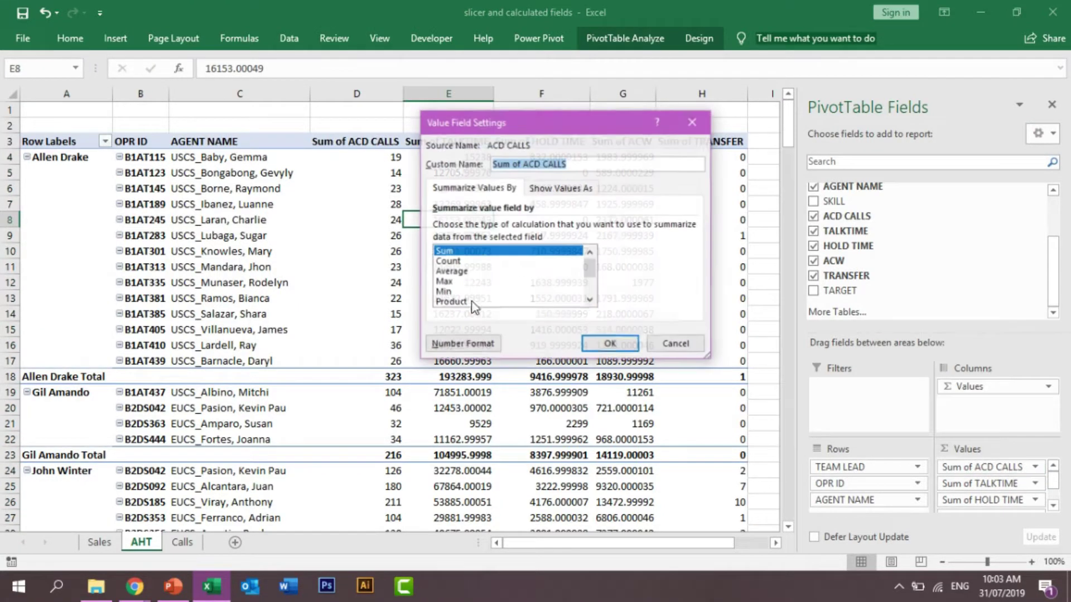
type("Calls Handled")
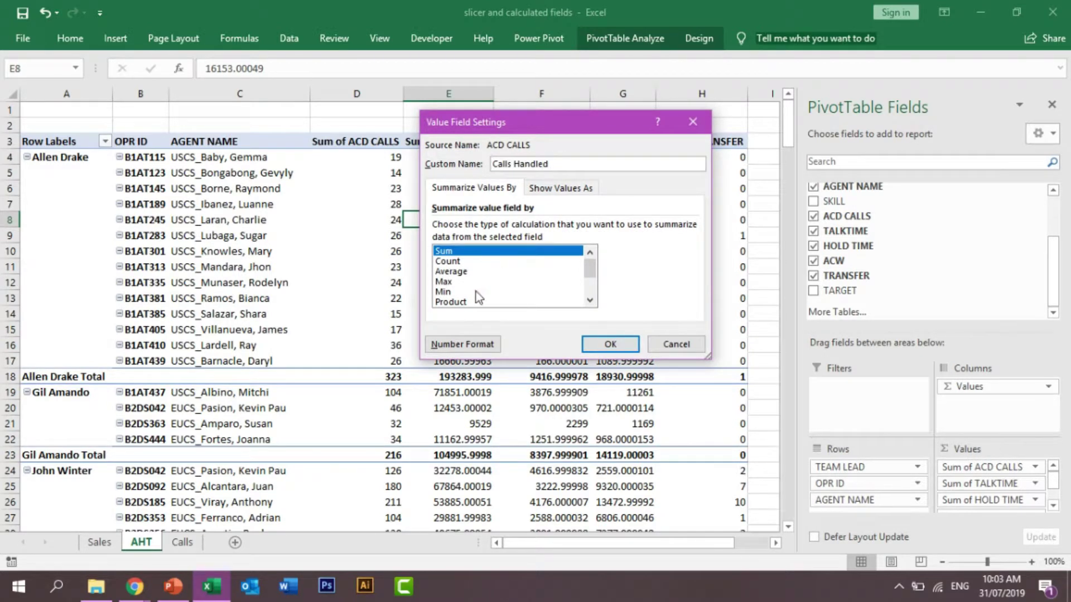
left_click(623, 347)
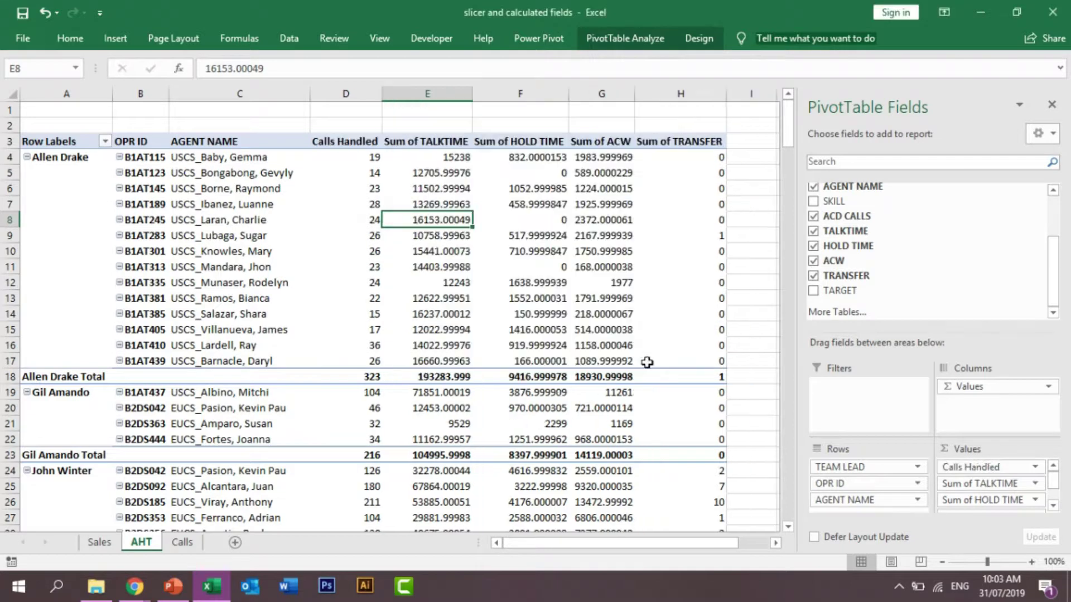
Step: Rename the summed TALKTIME value field of the AHT PivotTable as Talk Time
left_click(1036, 484)
left_click(1021, 467)
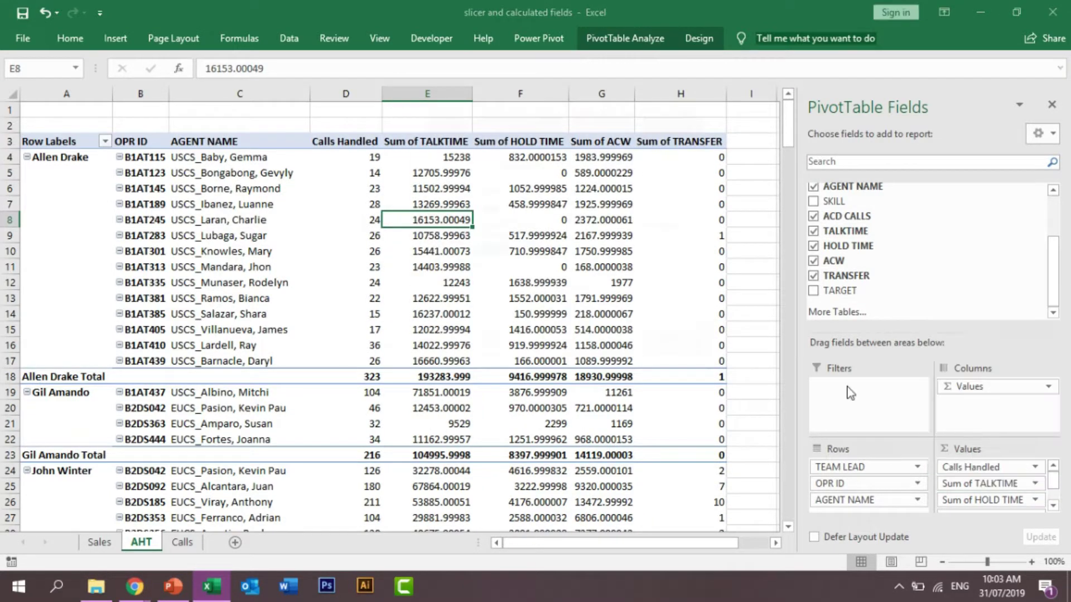
left_click_drag(523, 162, 415, 161)
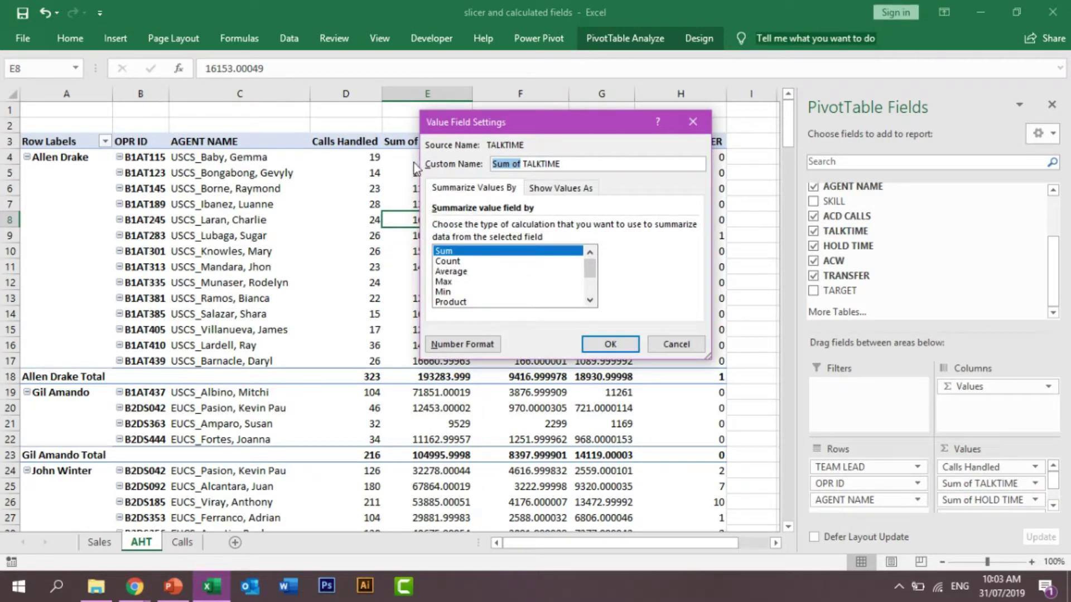
key("Delete")
left_click_drag(538, 163, 426, 162)
type("Talk Time")
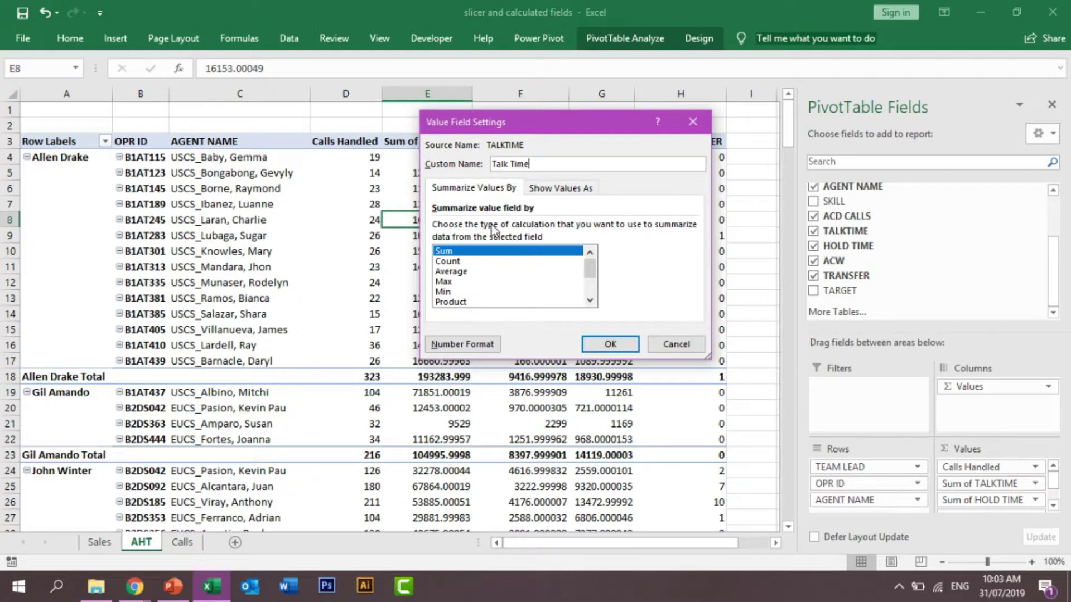
left_click(613, 343)
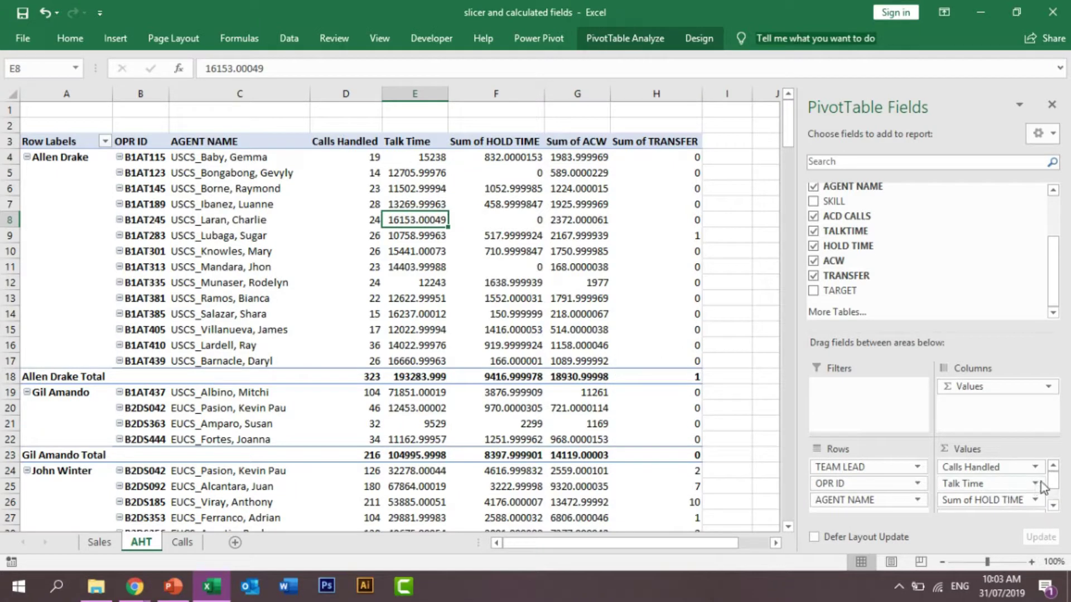
Step: Rename the summed HOLD TIME value field as HoldTime and give it the Number format with two decimals
left_click(1033, 499)
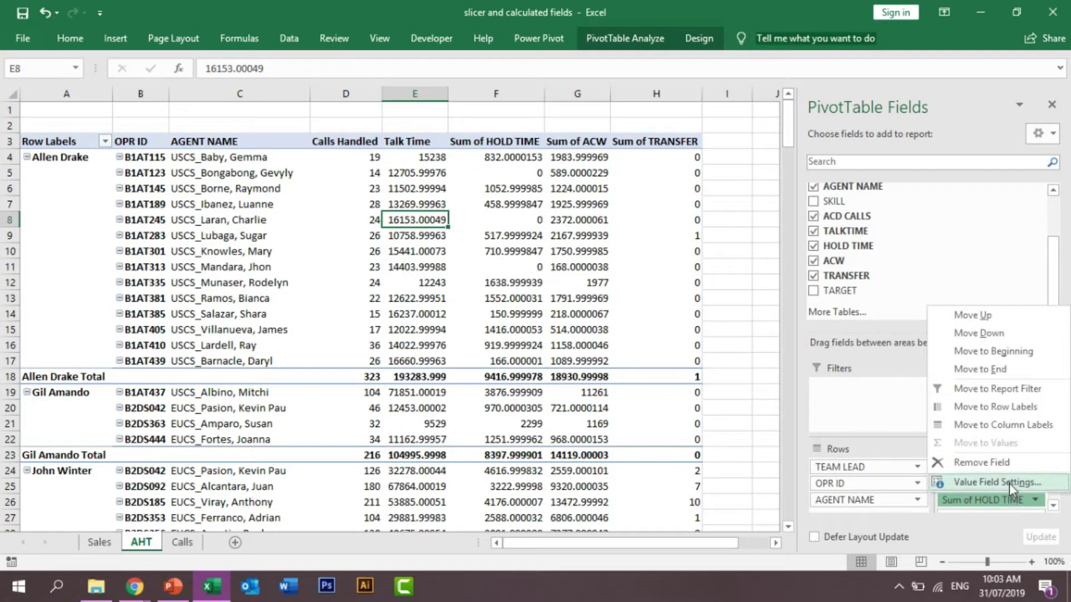
left_click(998, 483)
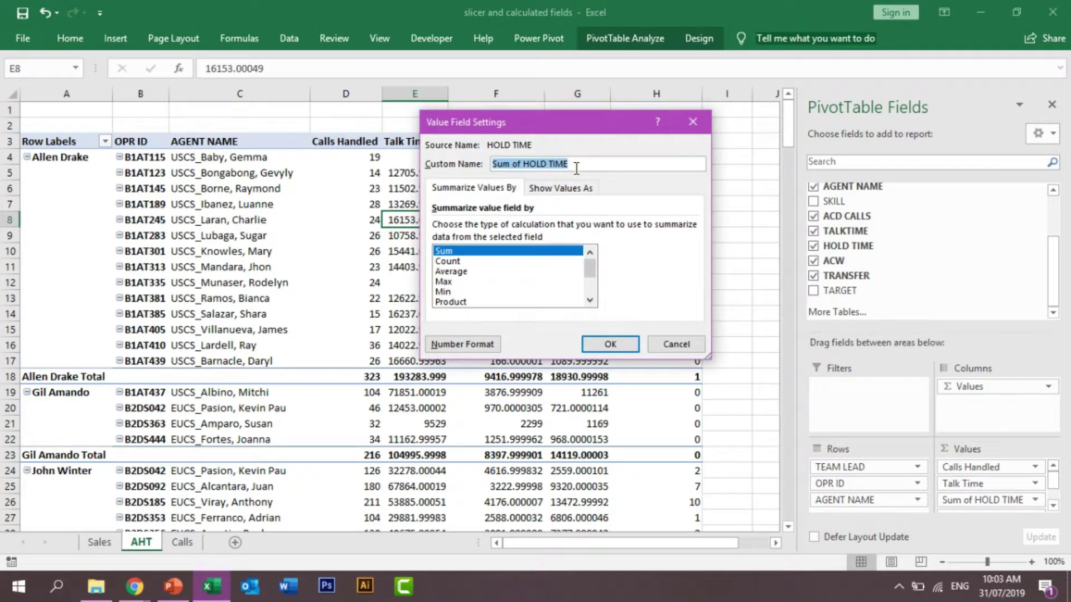
type("HoldTime")
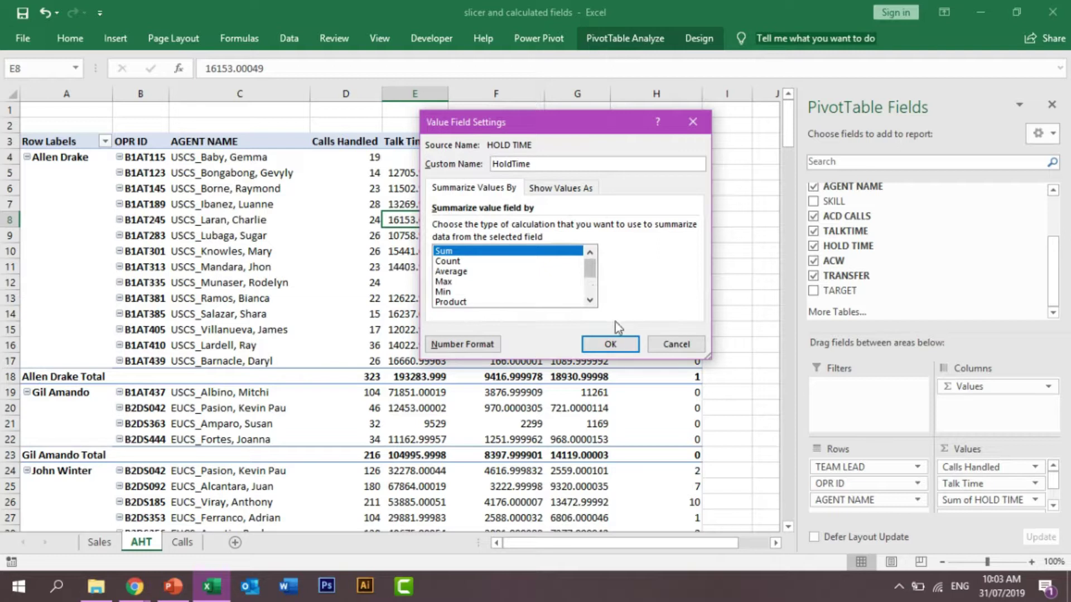
left_click(473, 345)
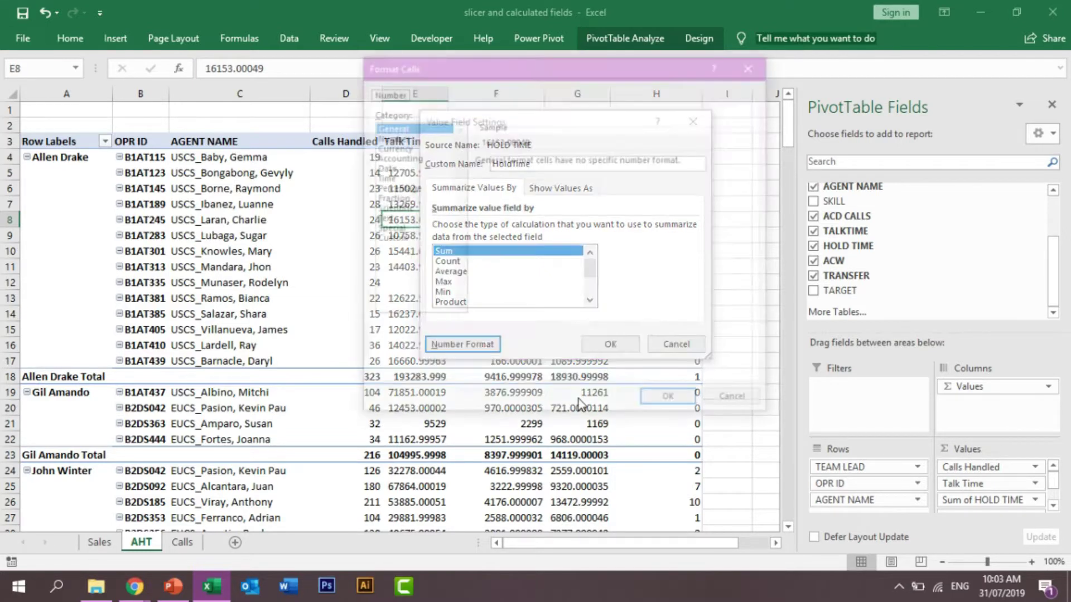
left_click(399, 137)
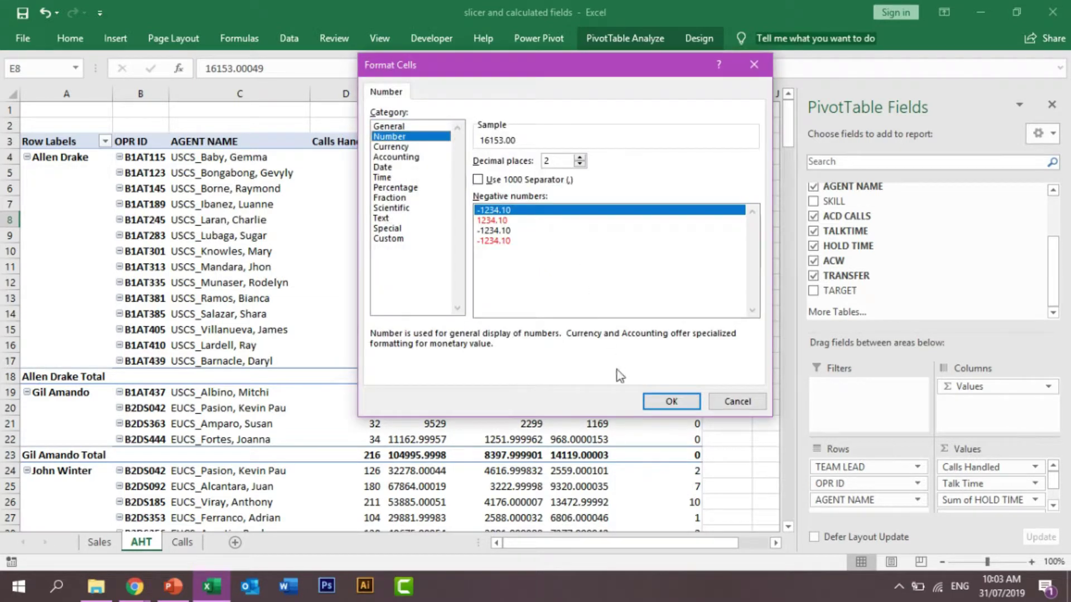
left_click(658, 401)
left_click(610, 345)
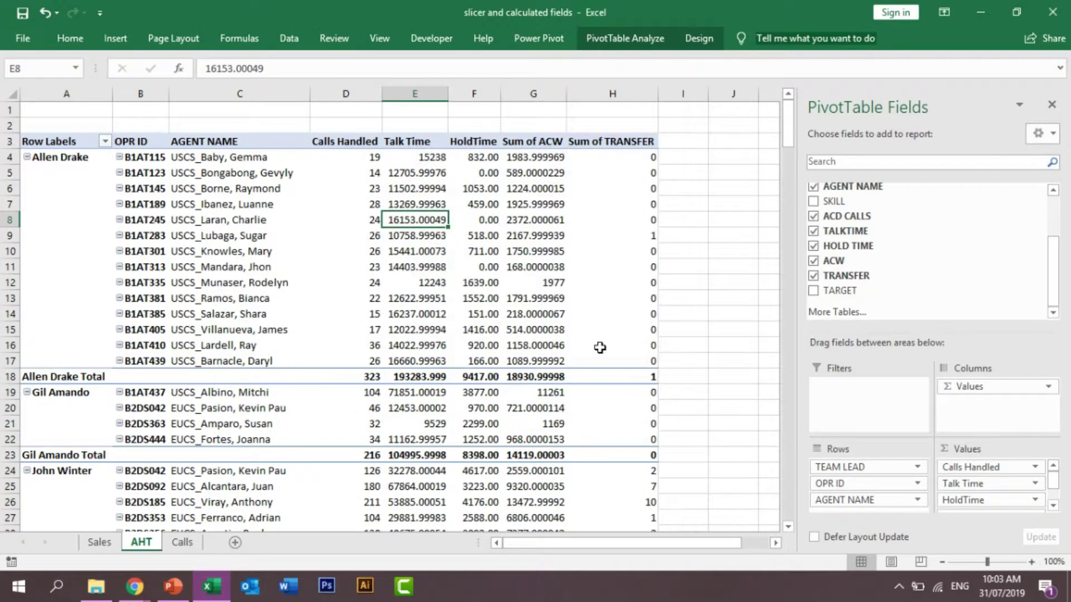
Step: Format the Talk Time value field as Number with two decimal places
left_click(1034, 483)
left_click(954, 465)
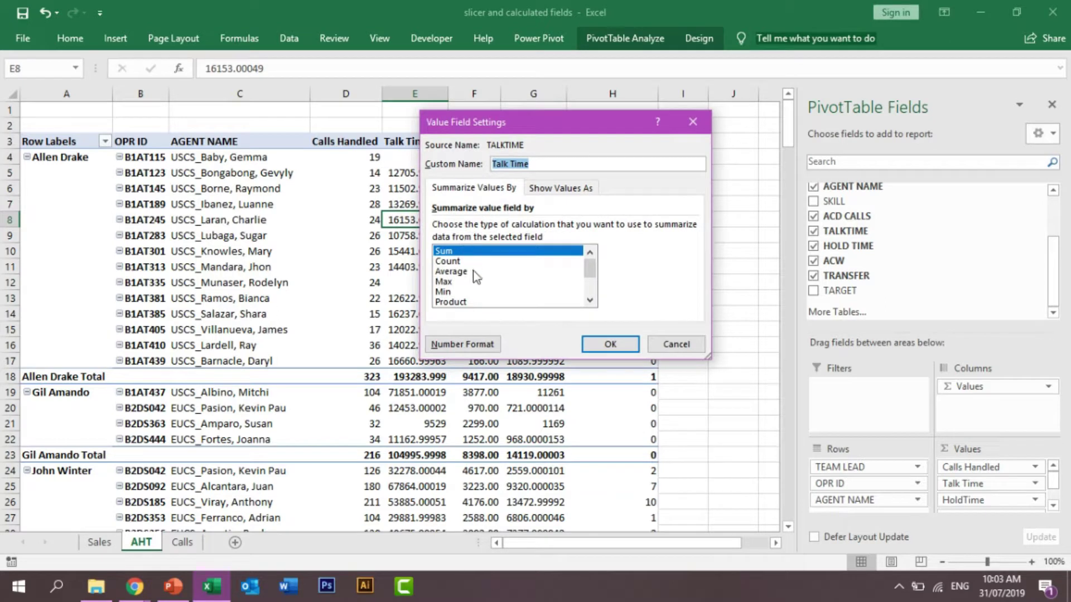
left_click(480, 345)
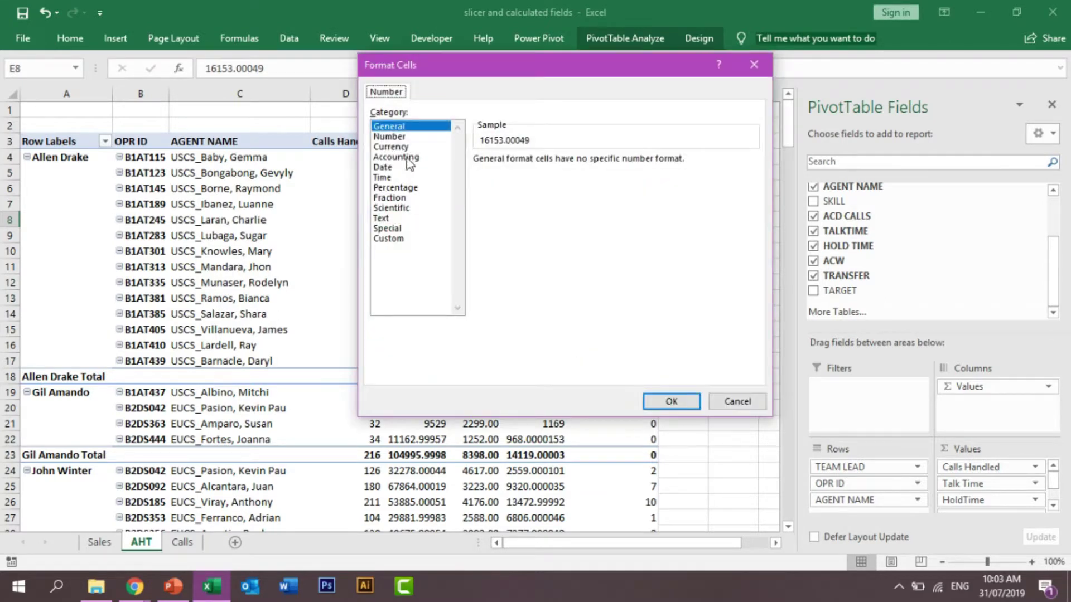
left_click(389, 136)
left_click(672, 402)
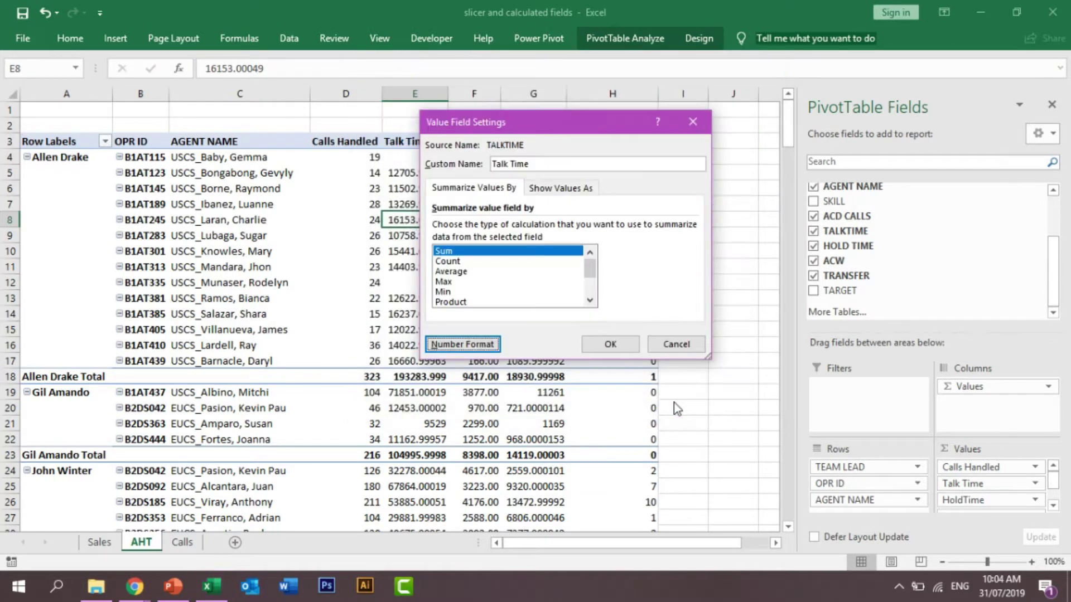
left_click(611, 345)
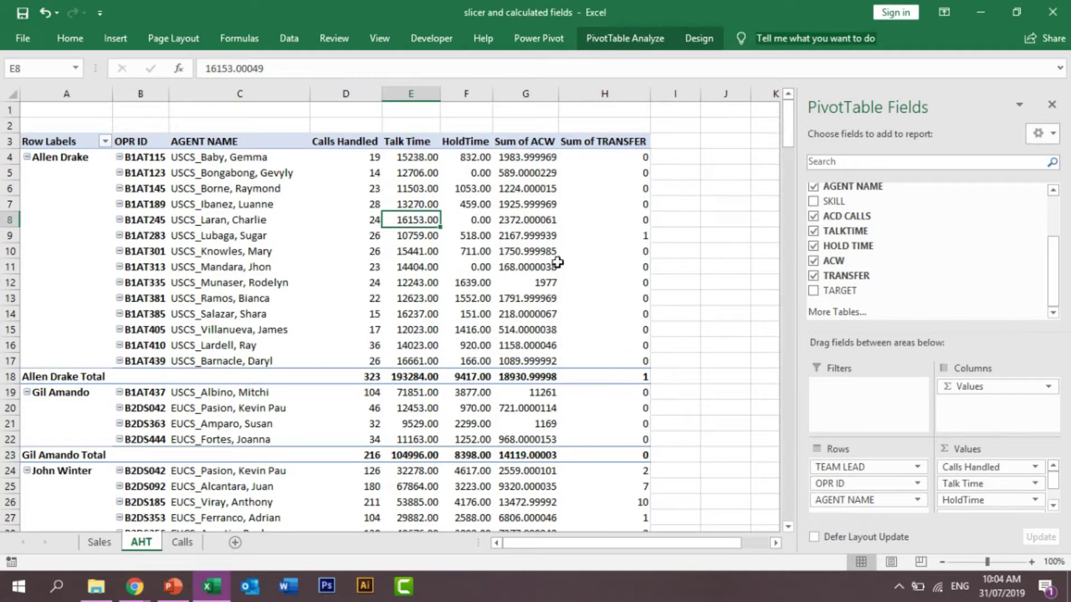
Step: Rename the summed ACW value field as _ACW and give it the Number format with two decimals
left_click(527, 189)
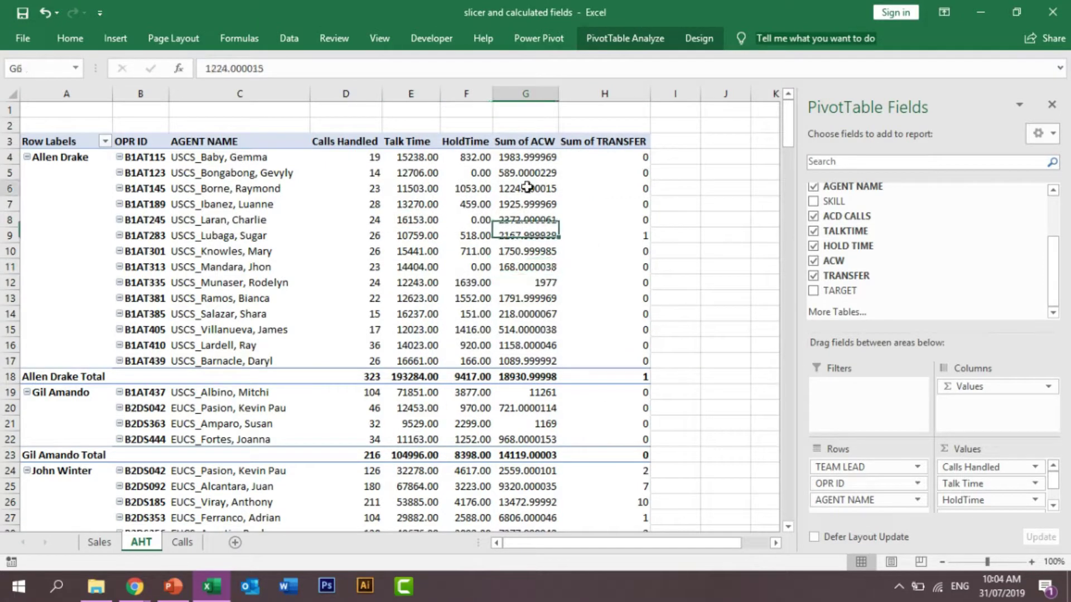
scroll(1051, 499, "down", 2)
left_click(1036, 488)
left_click(1018, 487)
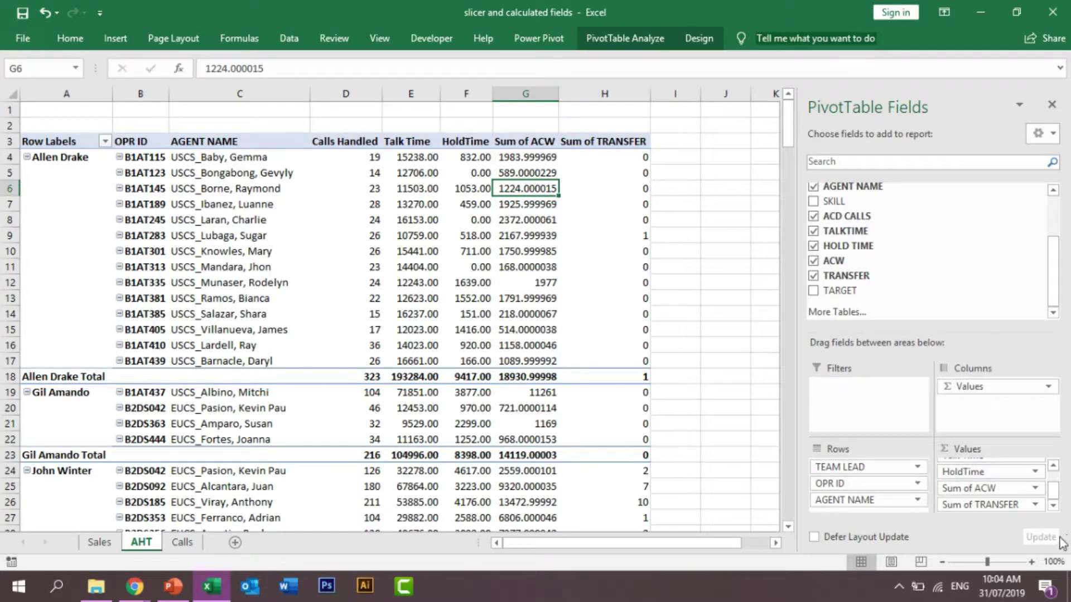
left_click(1013, 487)
left_click(997, 470)
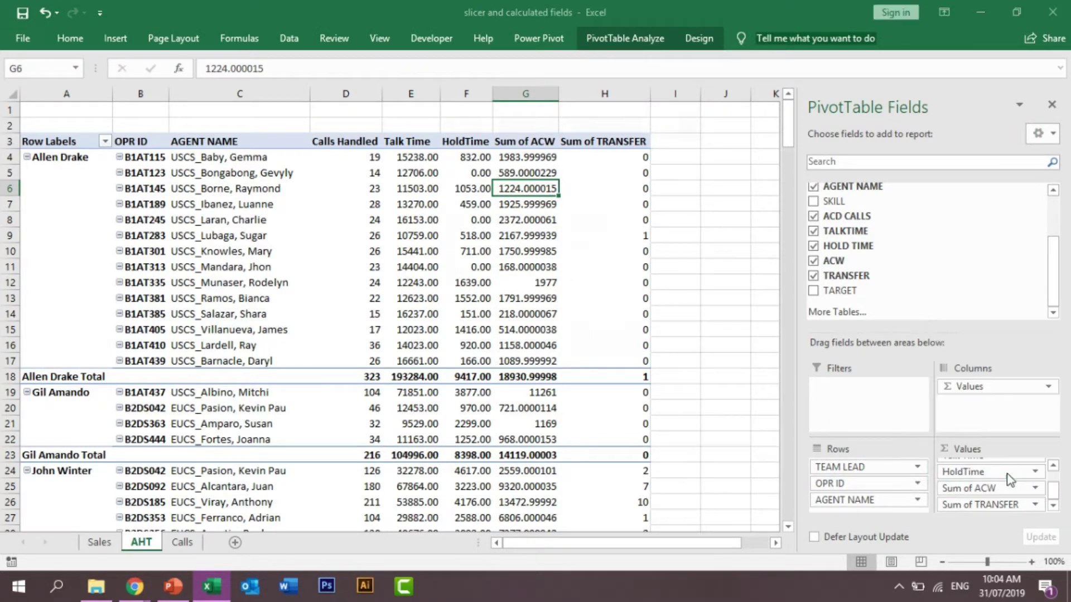
left_click_drag(526, 165, 395, 170)
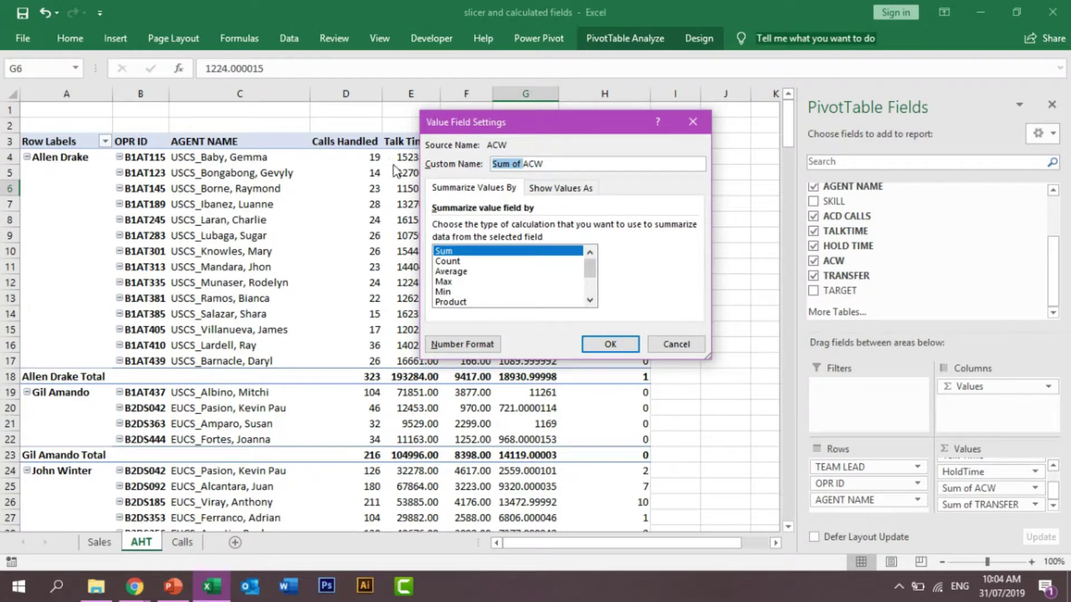
key("BackSpace")
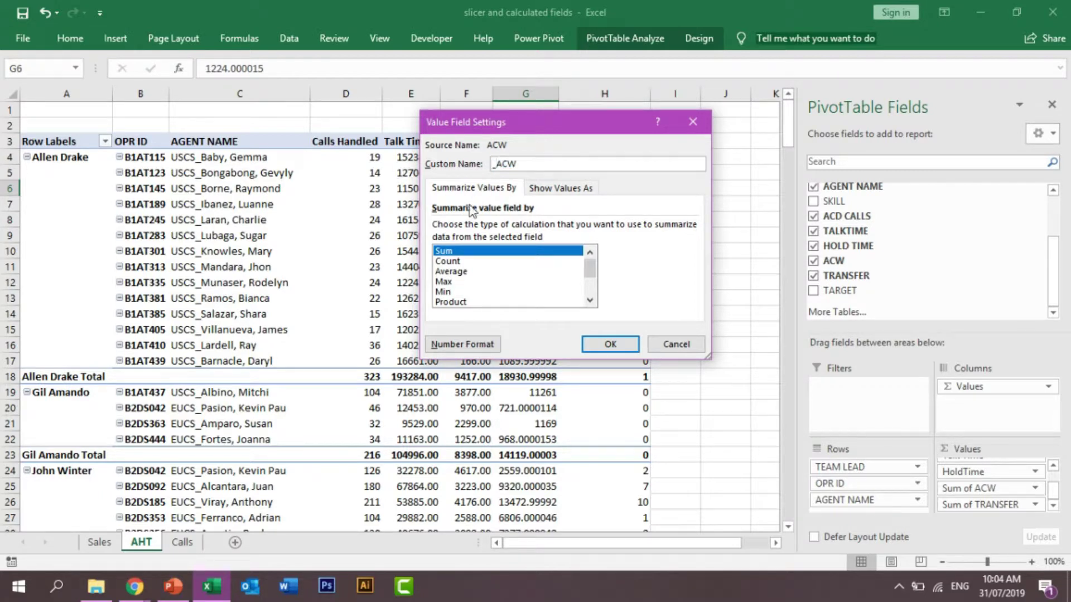
left_click(475, 353)
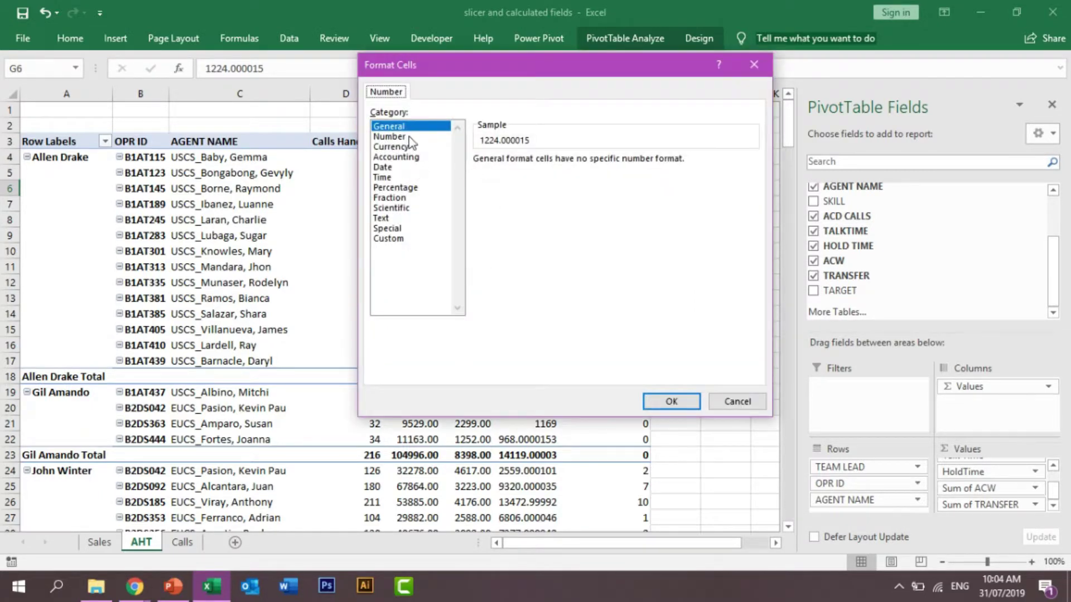
left_click(401, 137)
left_click(673, 402)
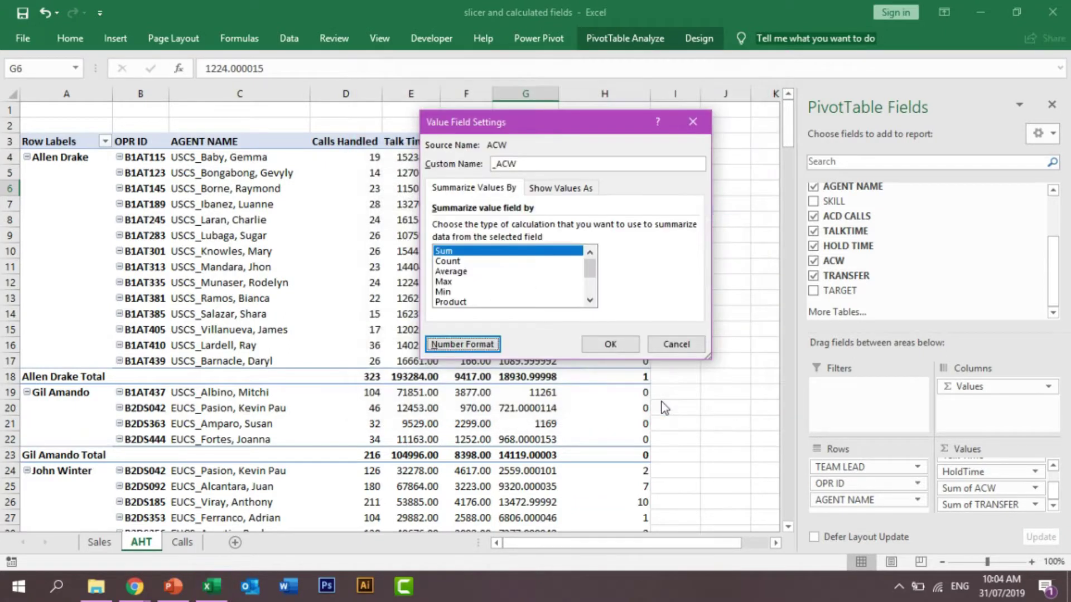
left_click(607, 346)
Step: Rename the summed TRANSFER value field as Calls Xfrd
left_click(583, 313)
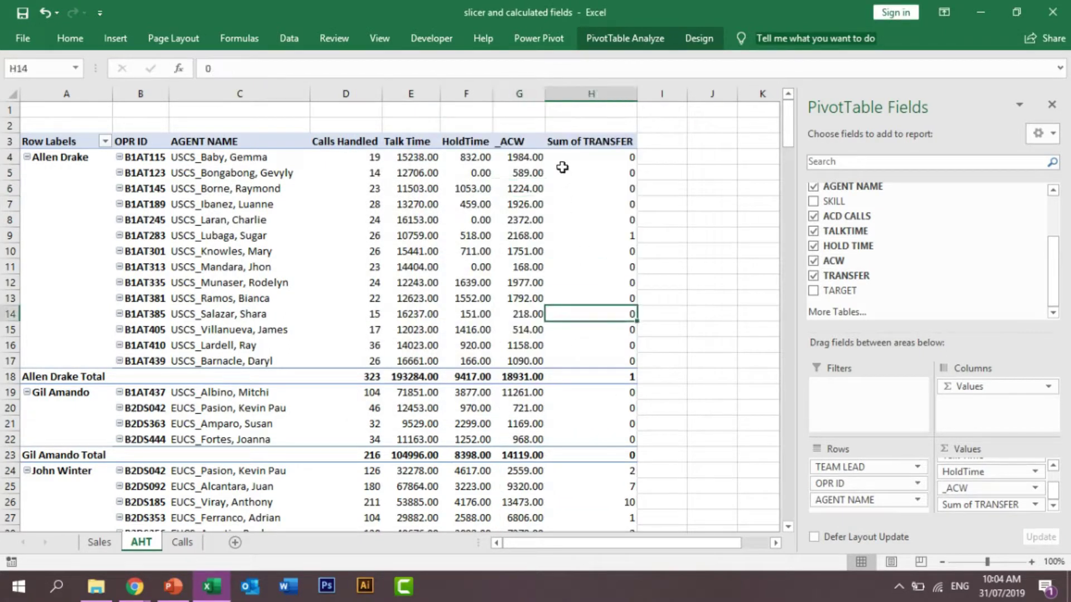
left_click(1034, 504)
left_click(893, 485)
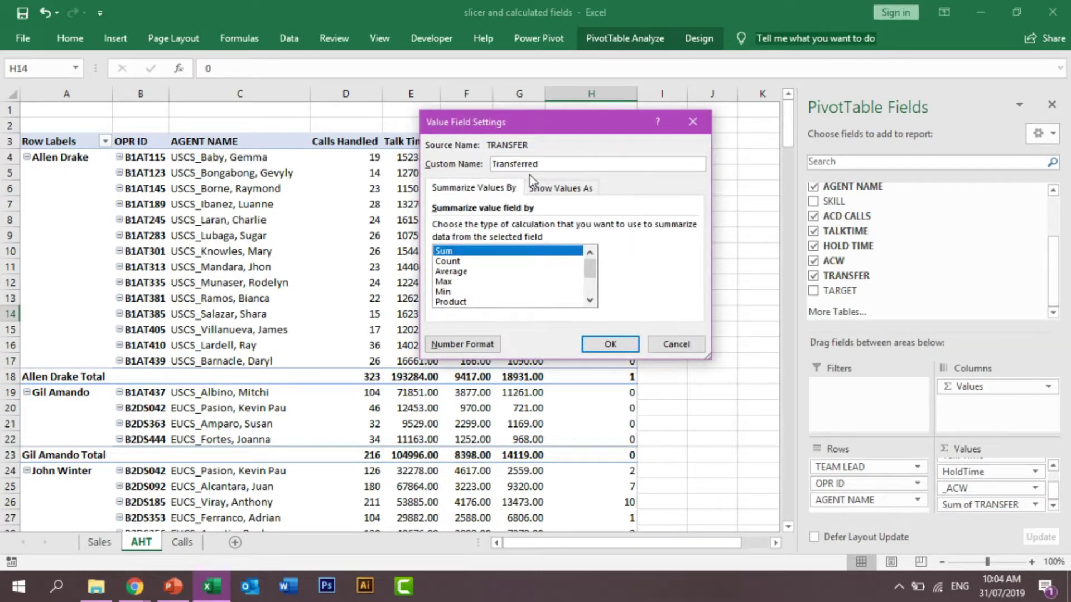
key("BackSpace")
key("BackSpace")
key("BackSpace")
key("BackSpace")
key("BackSpace")
key("BackSpace")
key("BackSpace")
key("BackSpace")
key("BackSpace")
key("BackSpace")
key("BackSpace")
type("Calls XFR")
type("d")
type("fr")
left_click(608, 344)
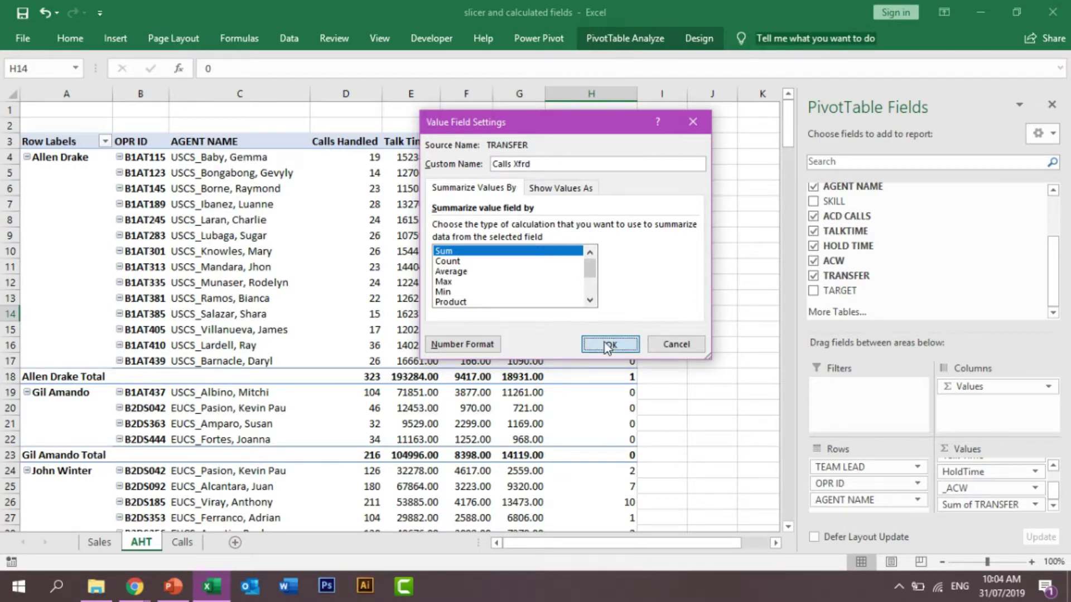
Step: Center the contents of columns D to H, from Calls Handled through Calls Xfrd
left_click(669, 282)
left_click_drag(345, 94, 570, 94)
left_click(114, 39)
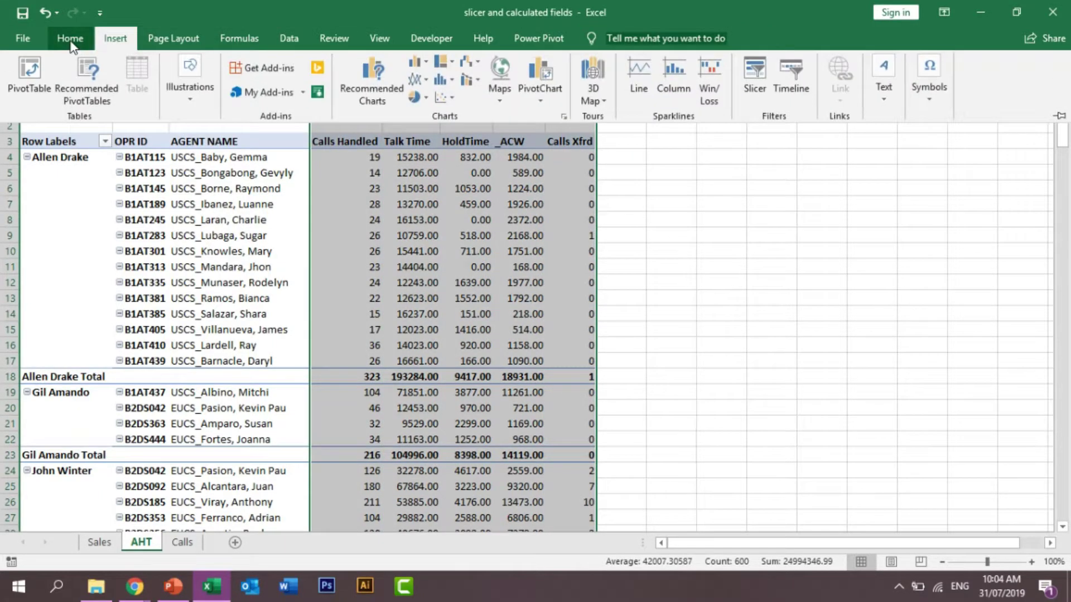
left_click(70, 39)
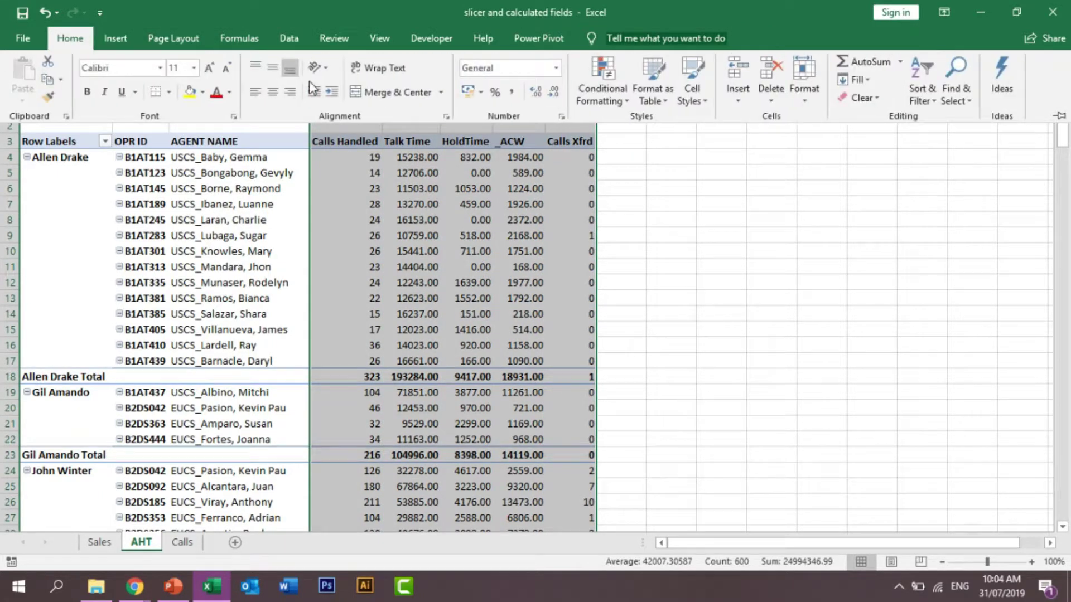
left_click(273, 90)
left_click(524, 236)
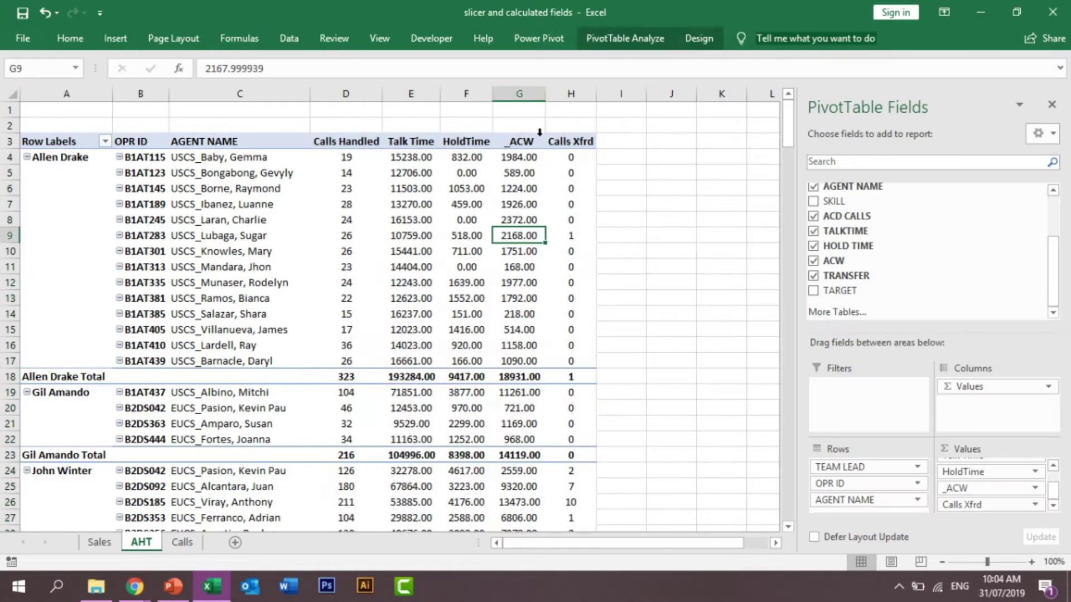
Step: Turn on banded rows and banded columns for the AHT PivotTable
left_click(699, 39)
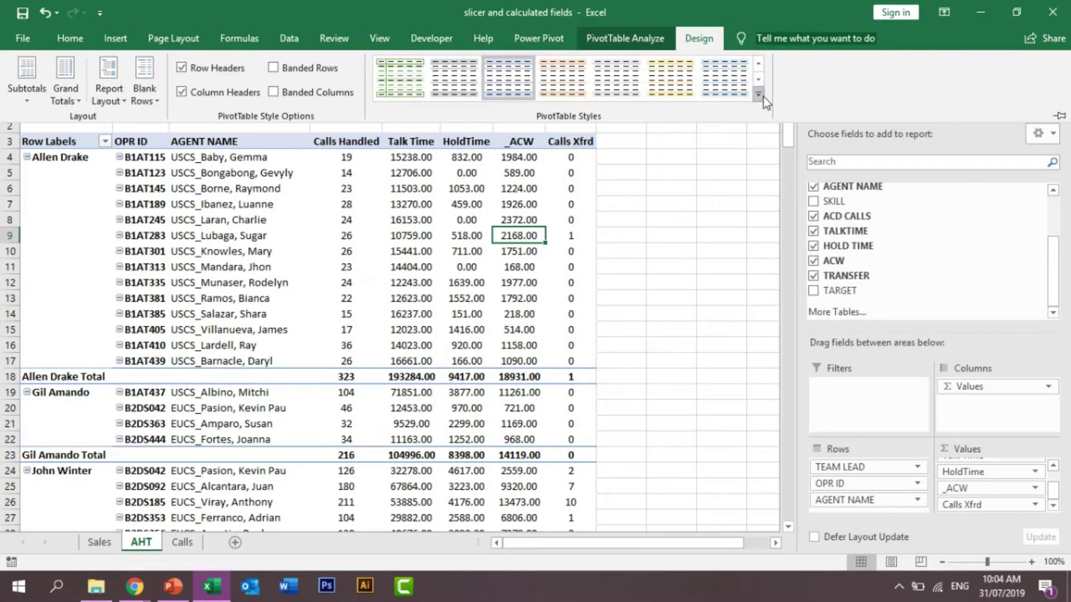
left_click(273, 68)
left_click(273, 92)
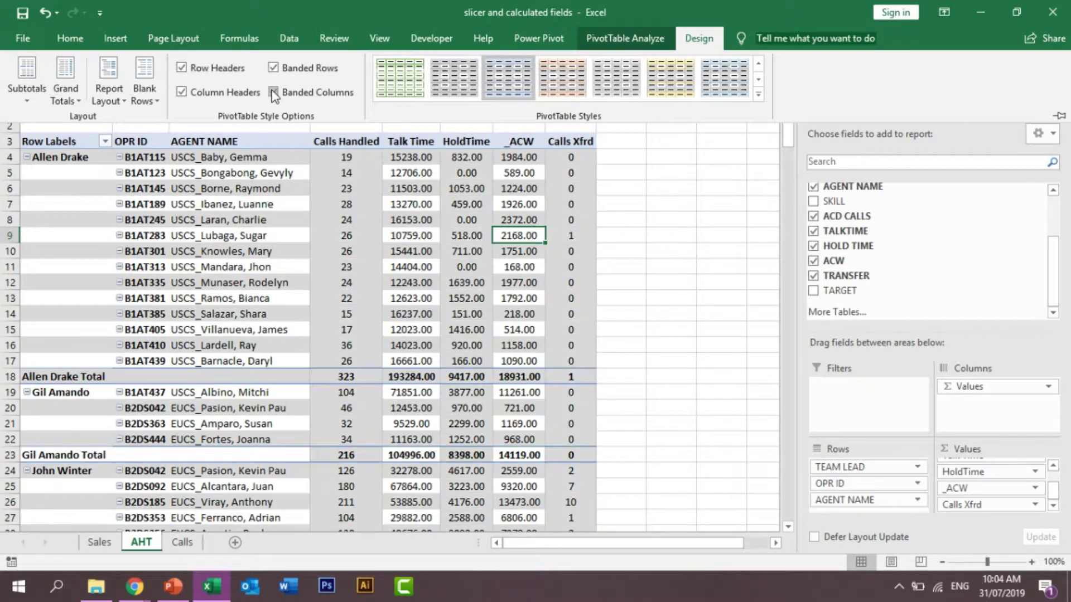
Step: Apply the gold style from the first row of the Dark PivotTable styles to the AHT PivotTable
left_click(757, 95)
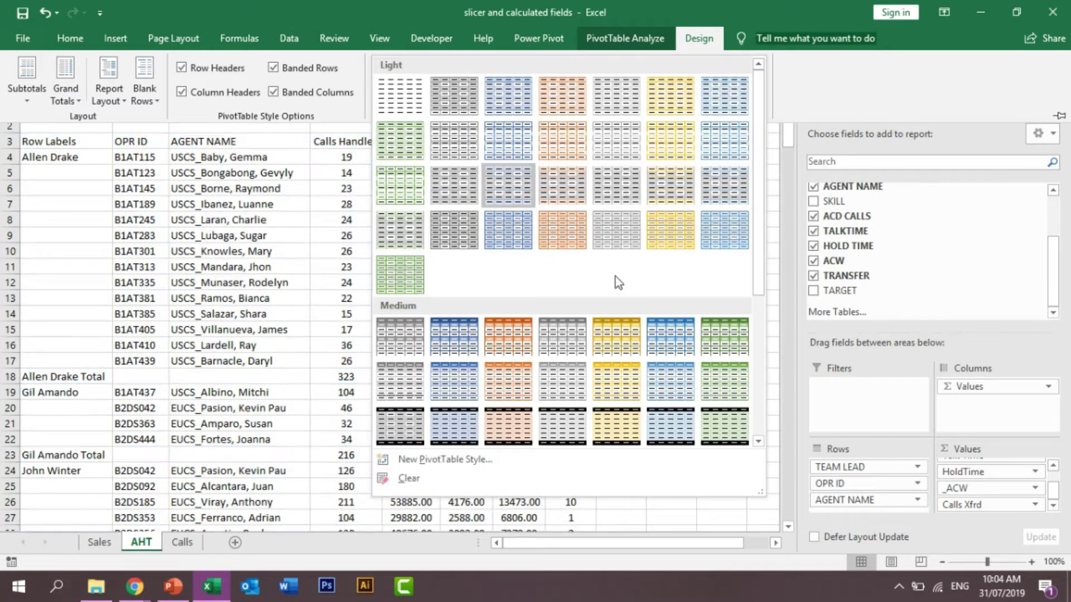
scroll(614, 276, "down", 5)
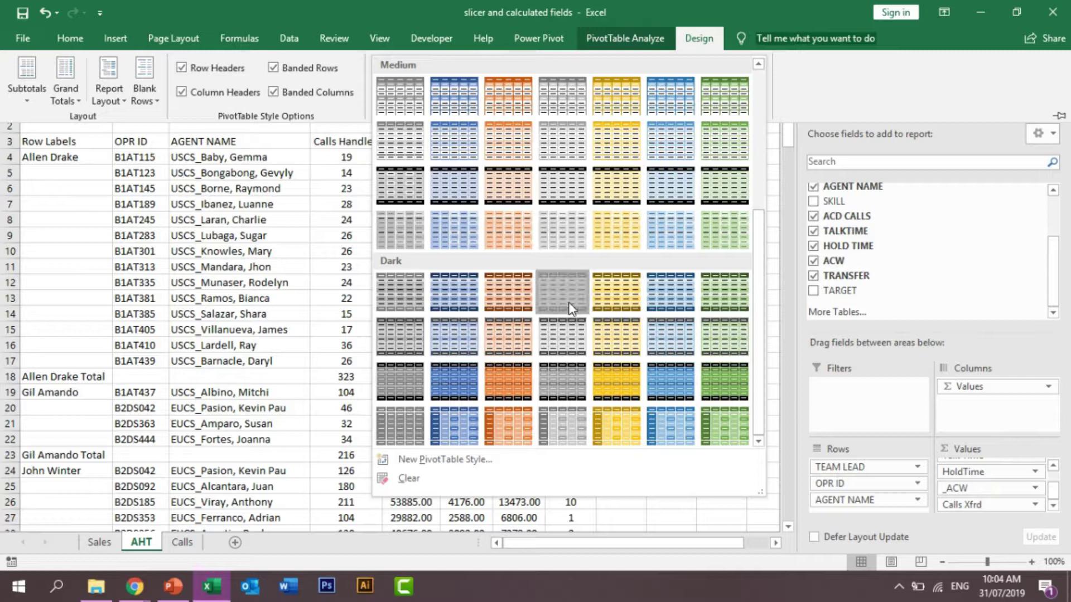
left_click(623, 303)
left_click(665, 319)
left_click(370, 233)
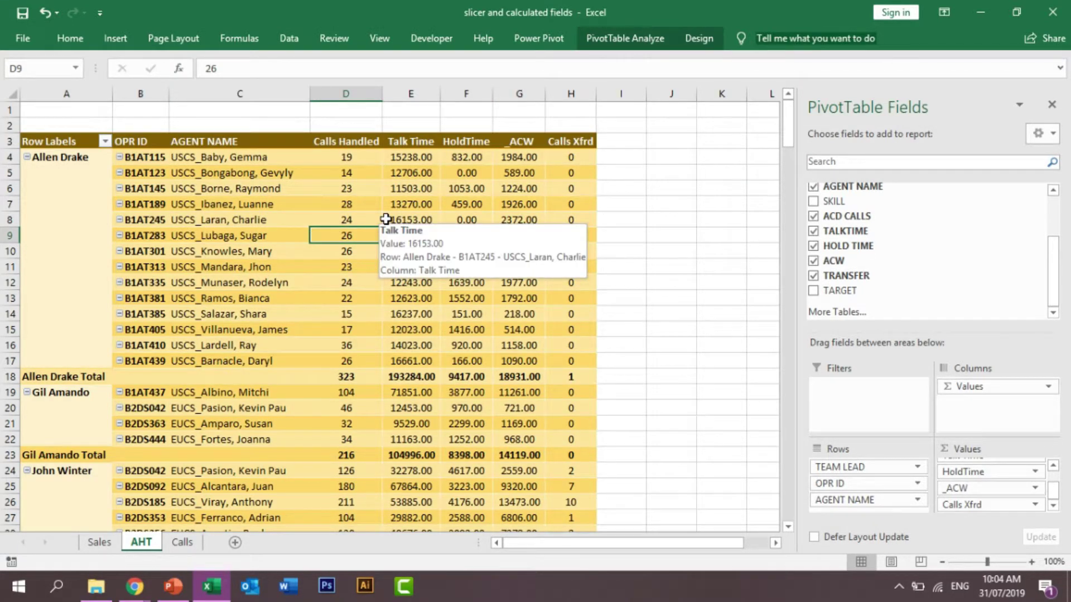
left_click(459, 361)
left_click(542, 330)
left_click(417, 173)
left_click(538, 252)
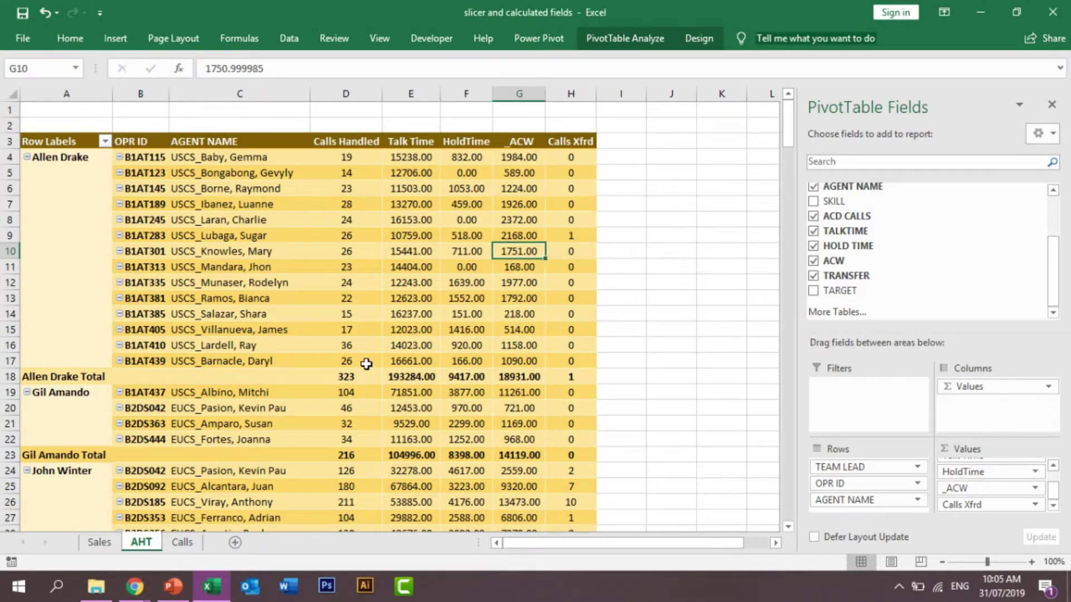
key("Left")
key("Up")
key("Up")
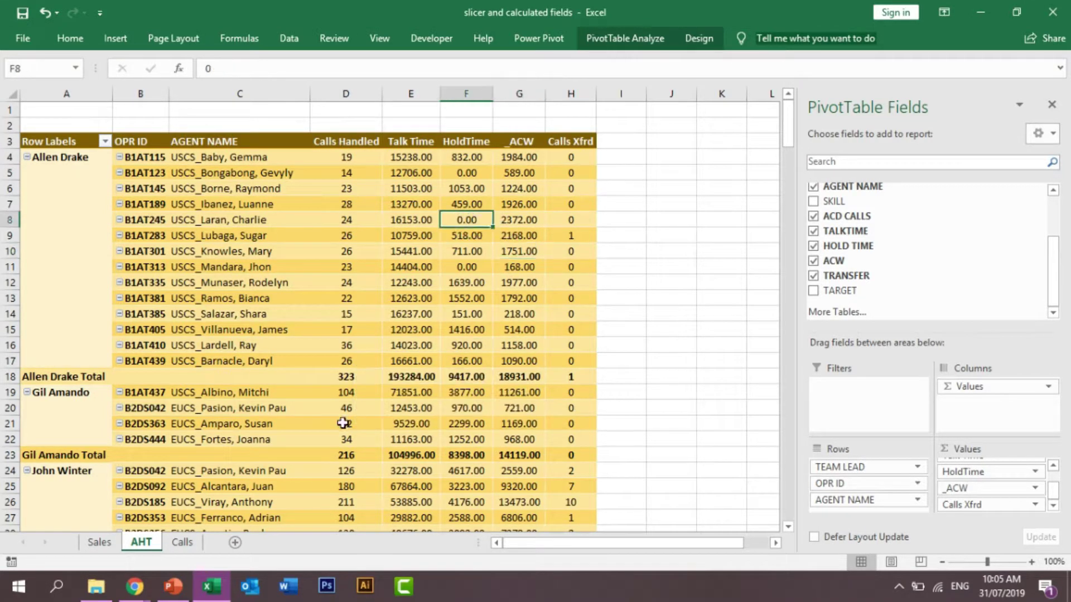
Step: Add an AHT header in cell N1 of the Calls sheet, beside the TARGET column
left_click(178, 545)
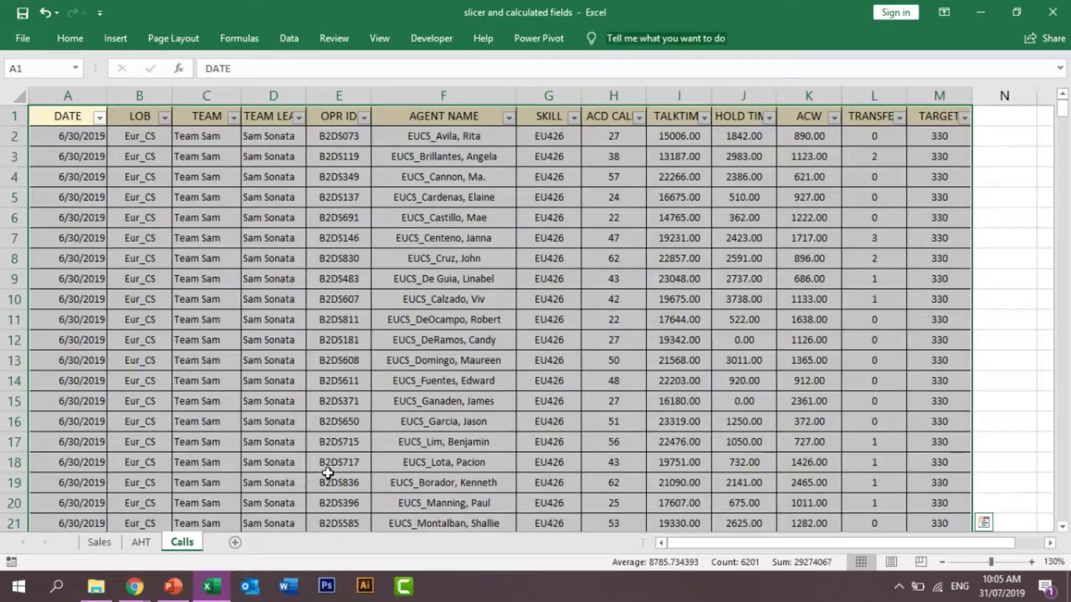
left_click(526, 343)
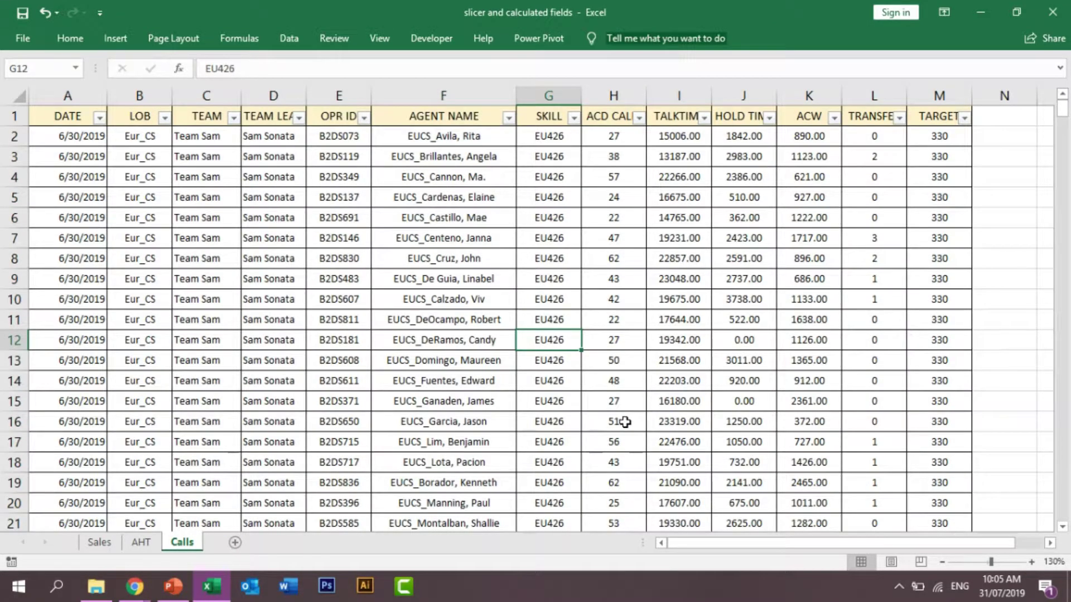
scroll(625, 422, "down", 1)
left_click(897, 117)
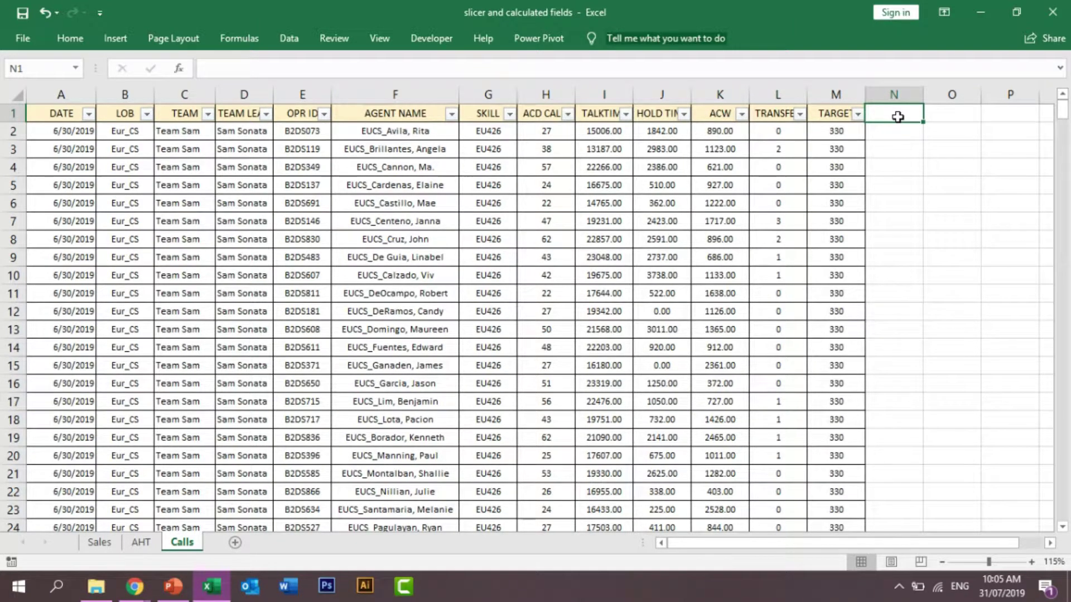
type("A")
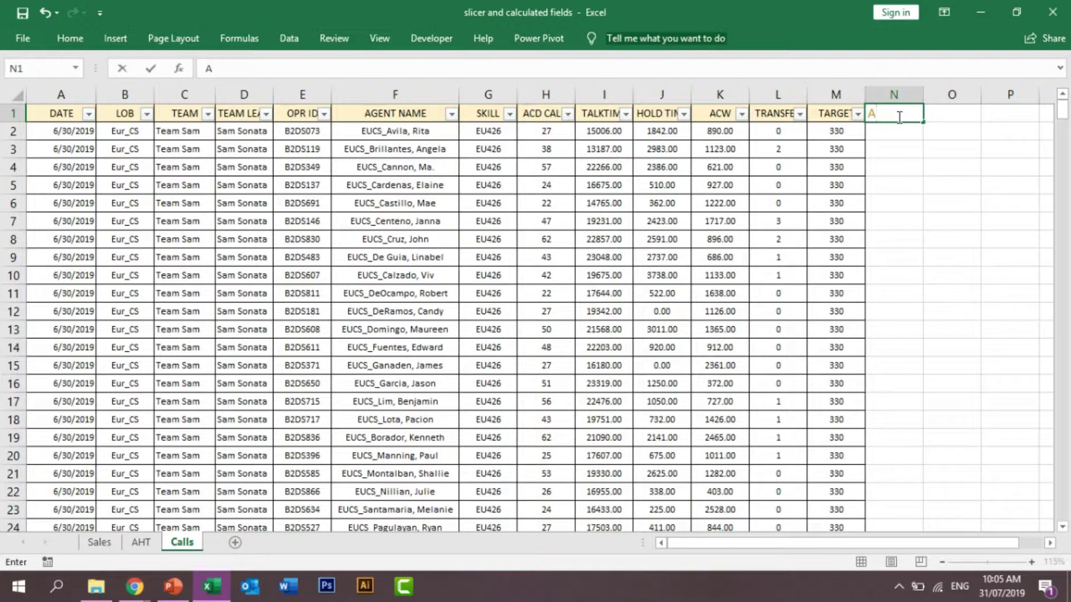
key("BackSpace")
type("AHT")
key("Return")
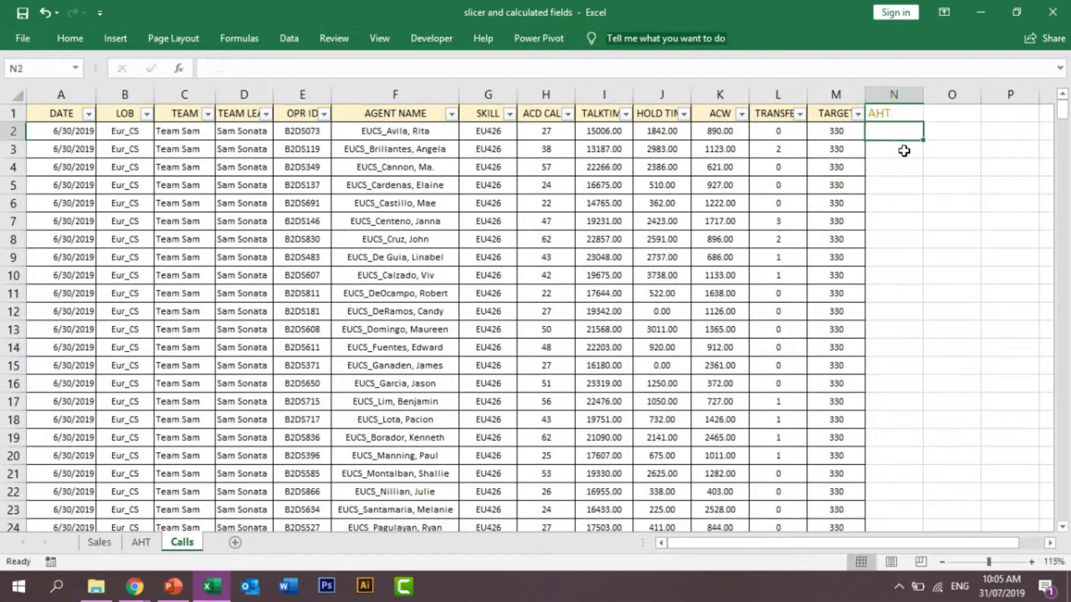
Step: Enter the formula =(I2+J2+K2)/H2 in cell N2 to calculate the first row's AHT
type("=")
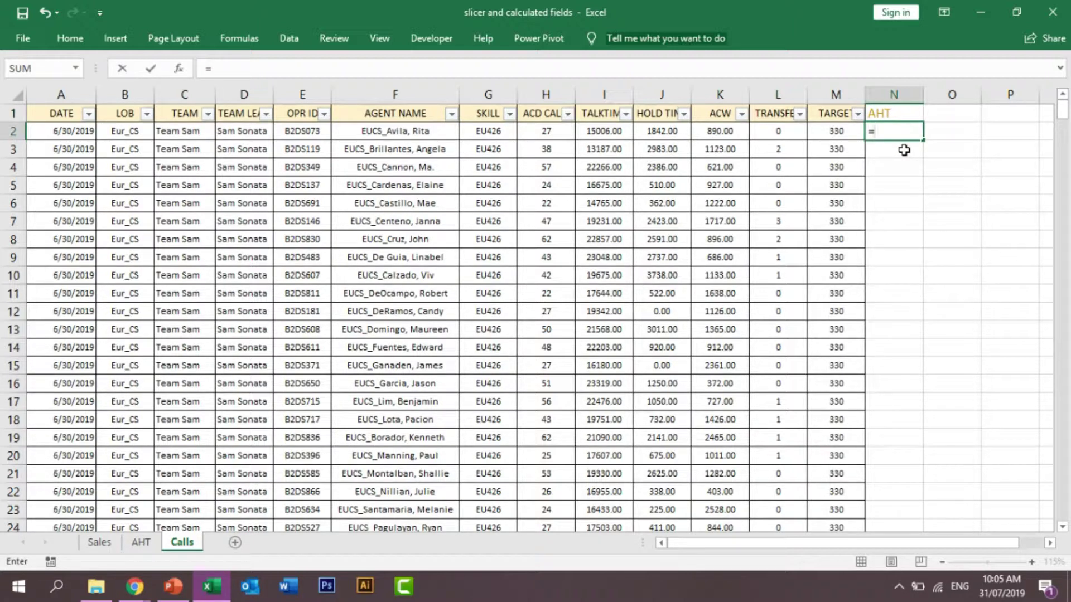
type("(")
left_click(604, 133)
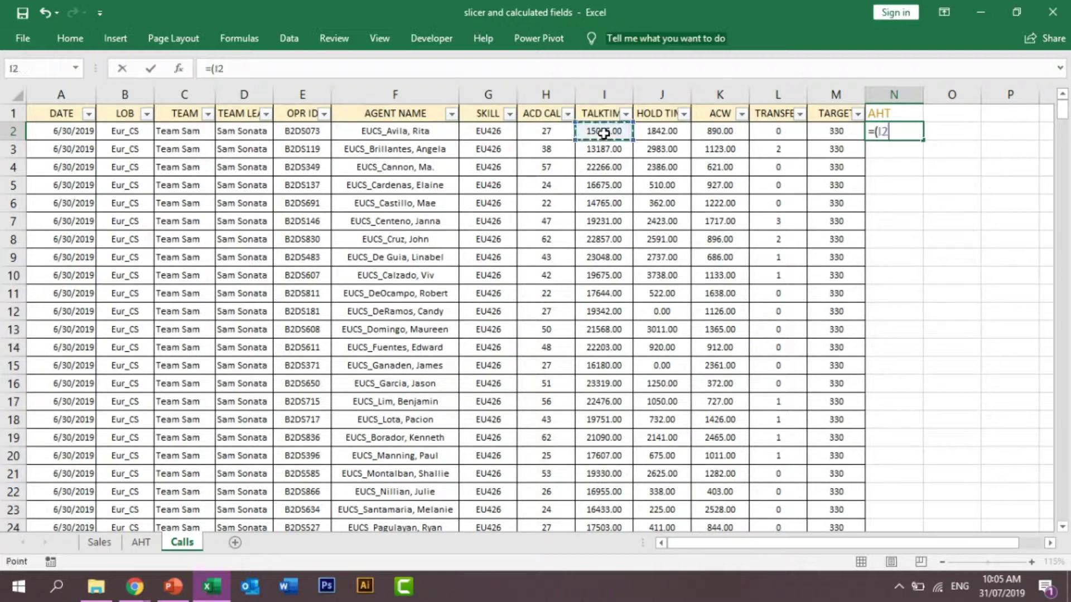
type("+")
left_click(645, 134)
type("+")
left_click(718, 136)
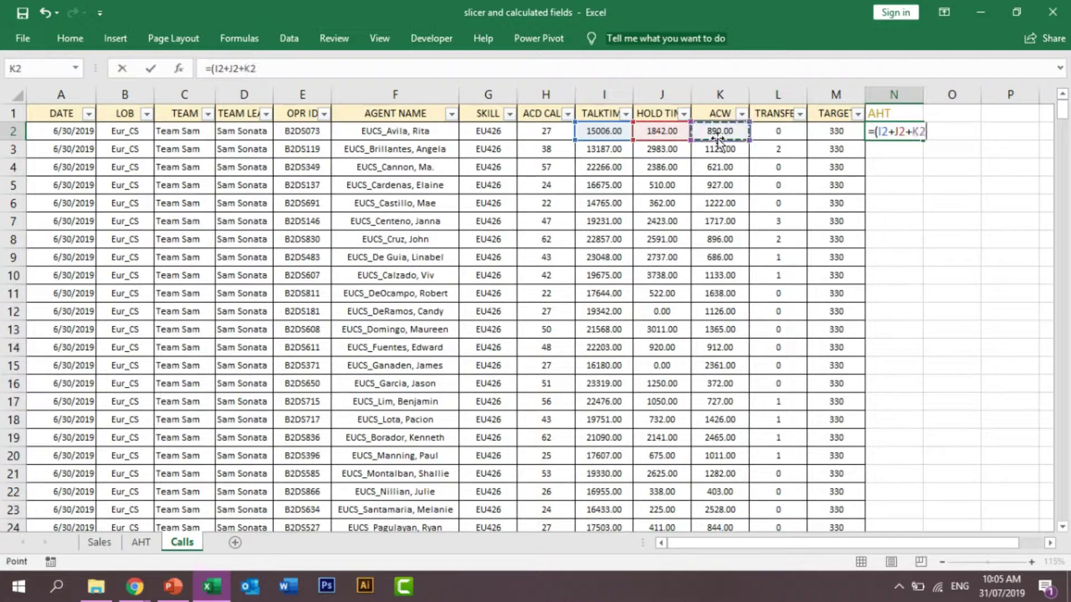
type(")")
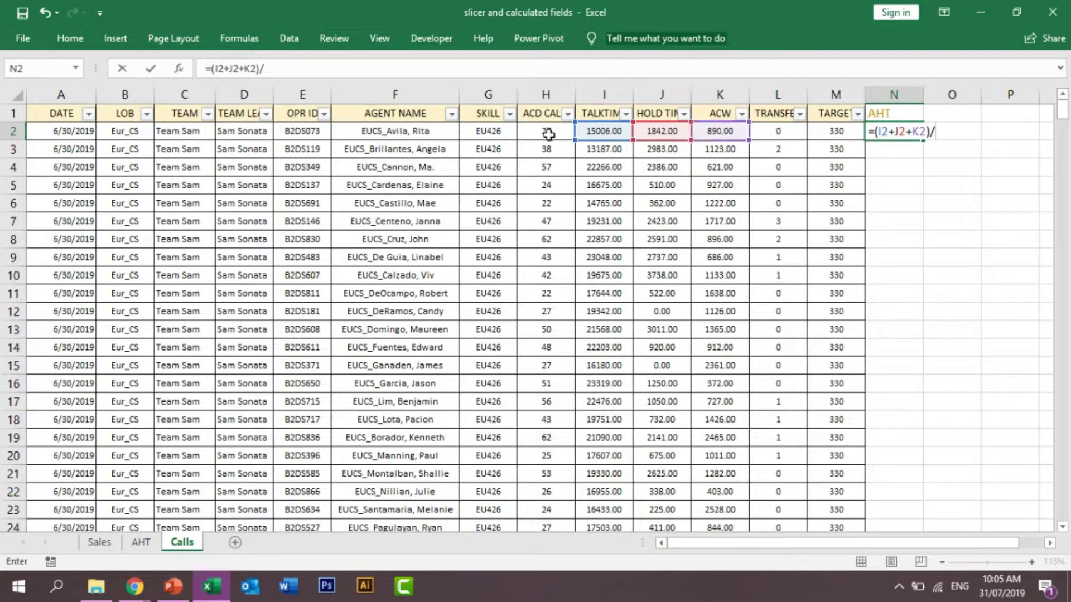
type("/")
left_click(546, 133)
key("Return")
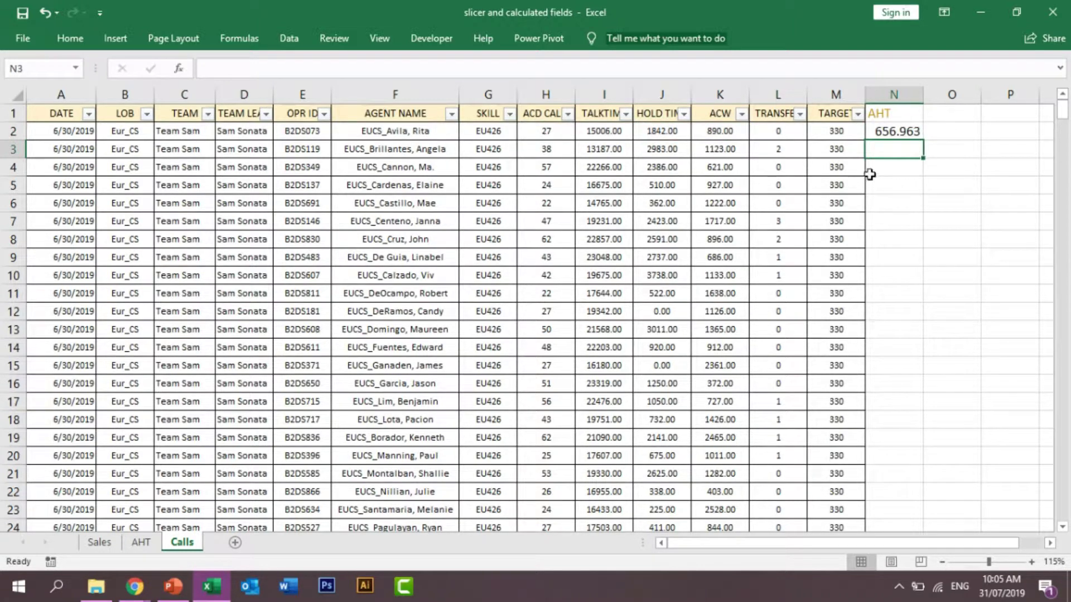
Step: Fill the AHT formula from N2 down to the last data row of the Calls sheet
left_click(919, 134)
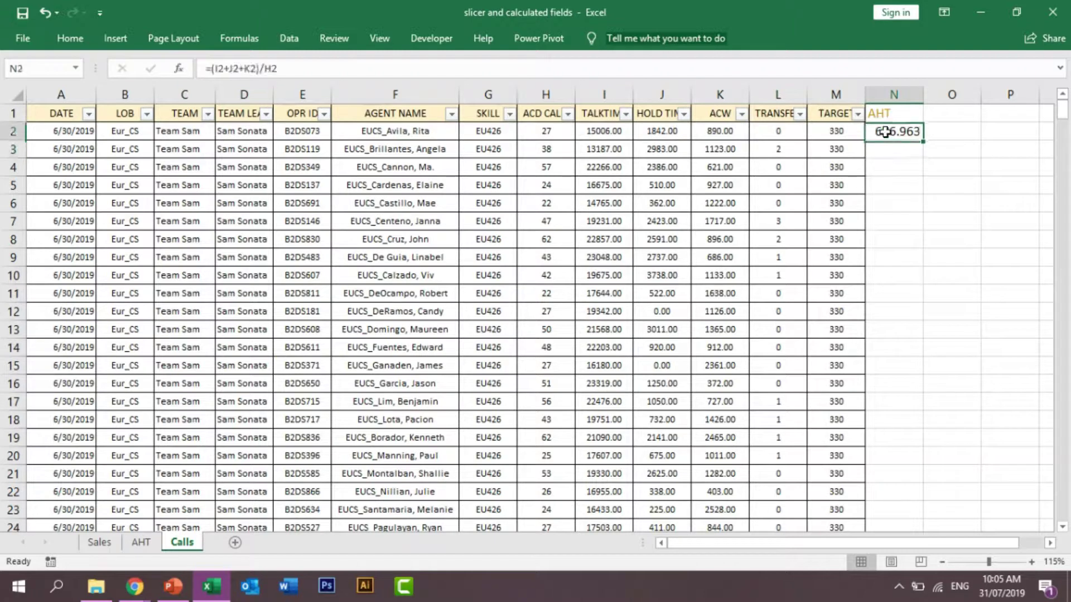
double_click(924, 139)
left_click(835, 239)
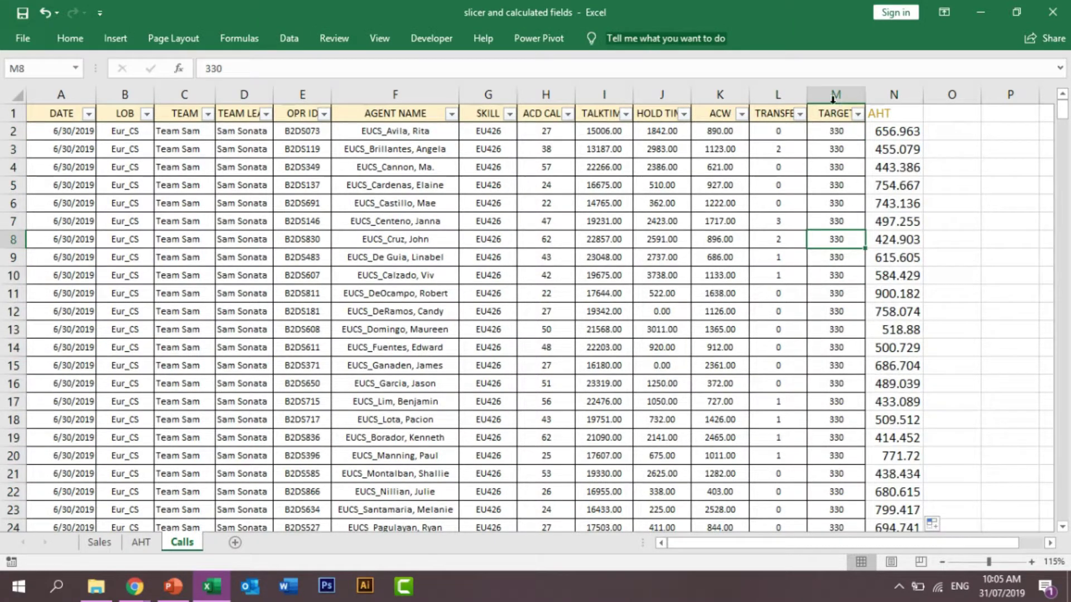
Step: Copy the TARGET column's formatting onto the AHT column with Paste Special Formats
left_click(834, 96)
key("ctrl+c")
left_click(878, 92)
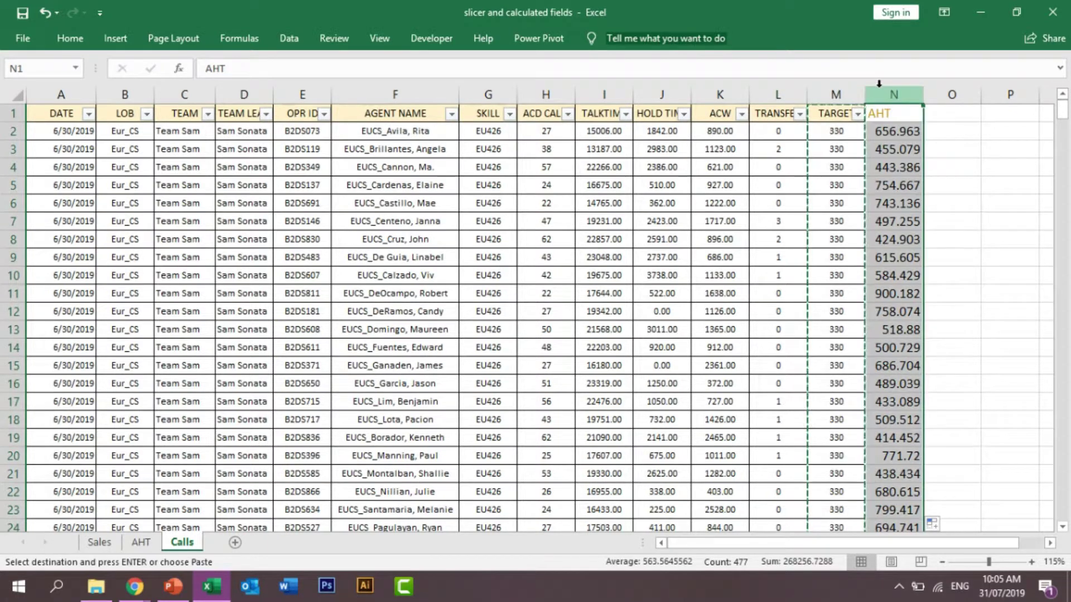
key("alt+e")
key("s")
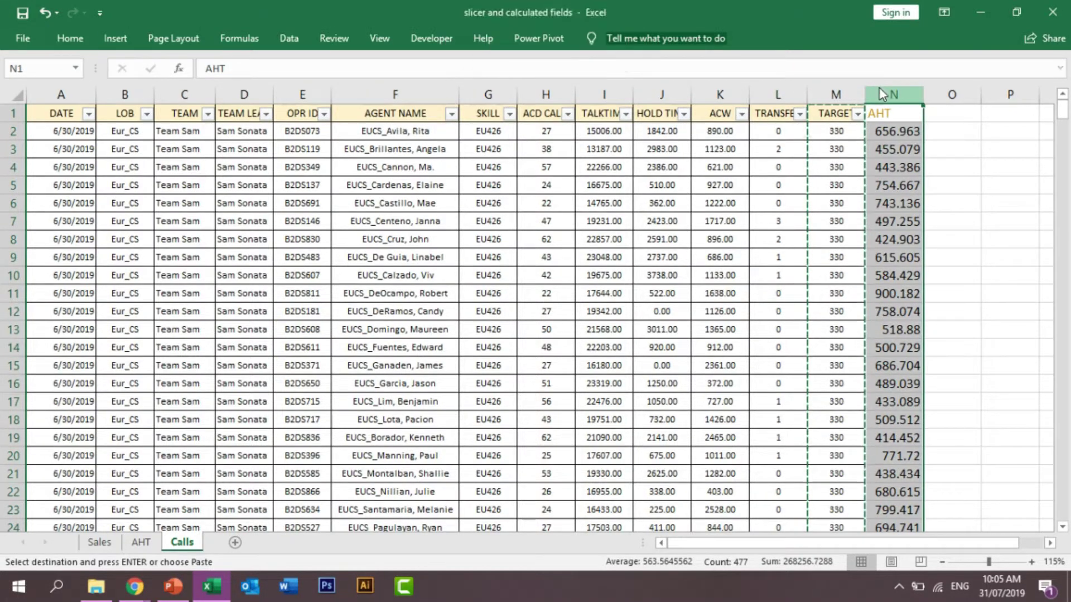
key("t")
key("Return")
left_click(953, 221)
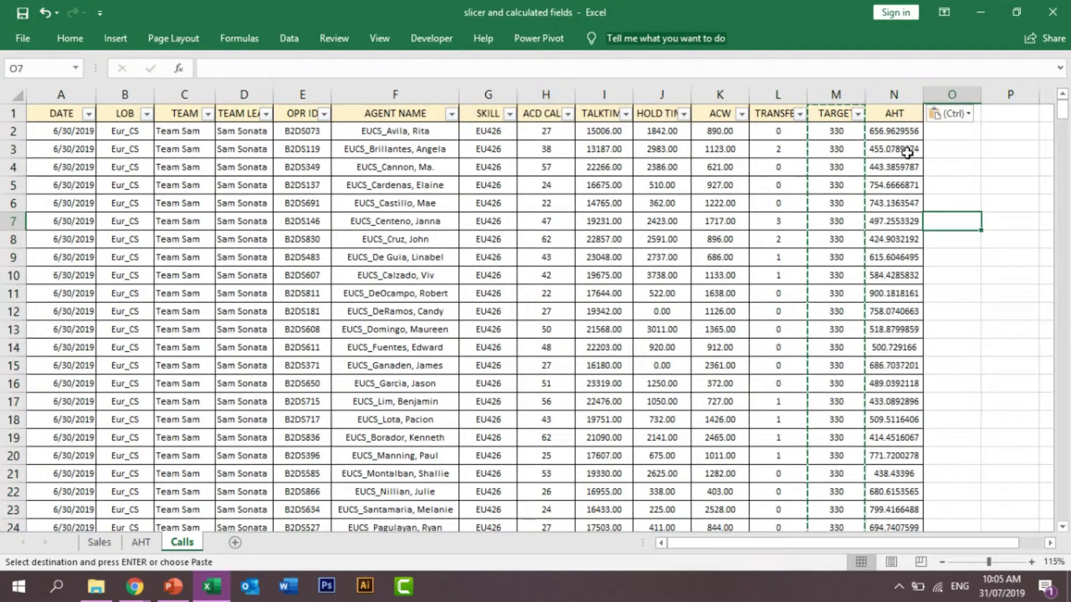
Step: Format the AHT values from N2 down as Number with two decimal places
left_click(897, 131)
key("ctrl+shift+Down")
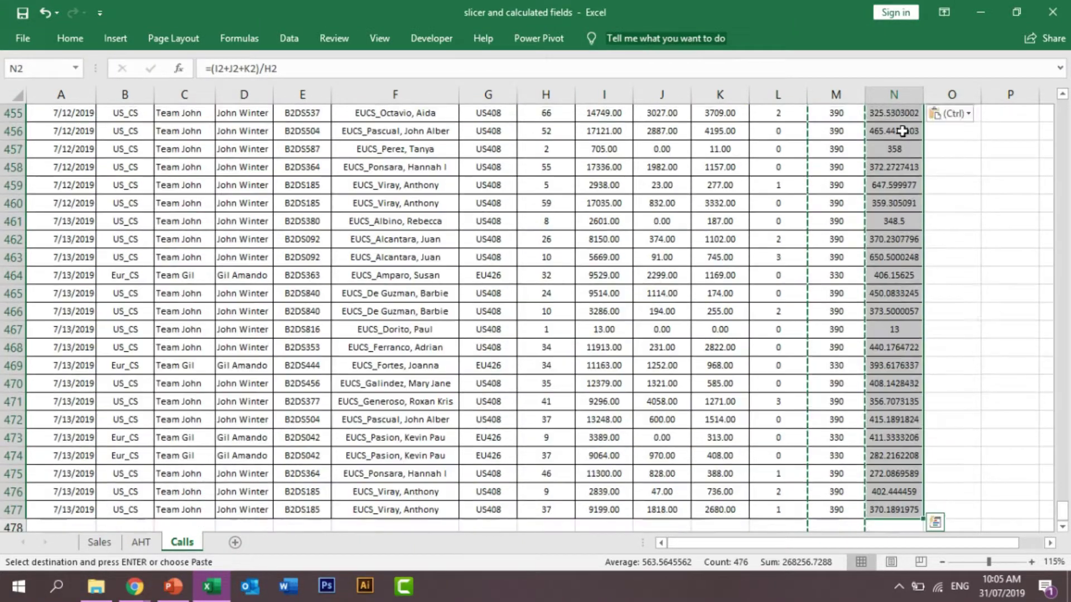
right_click(902, 131)
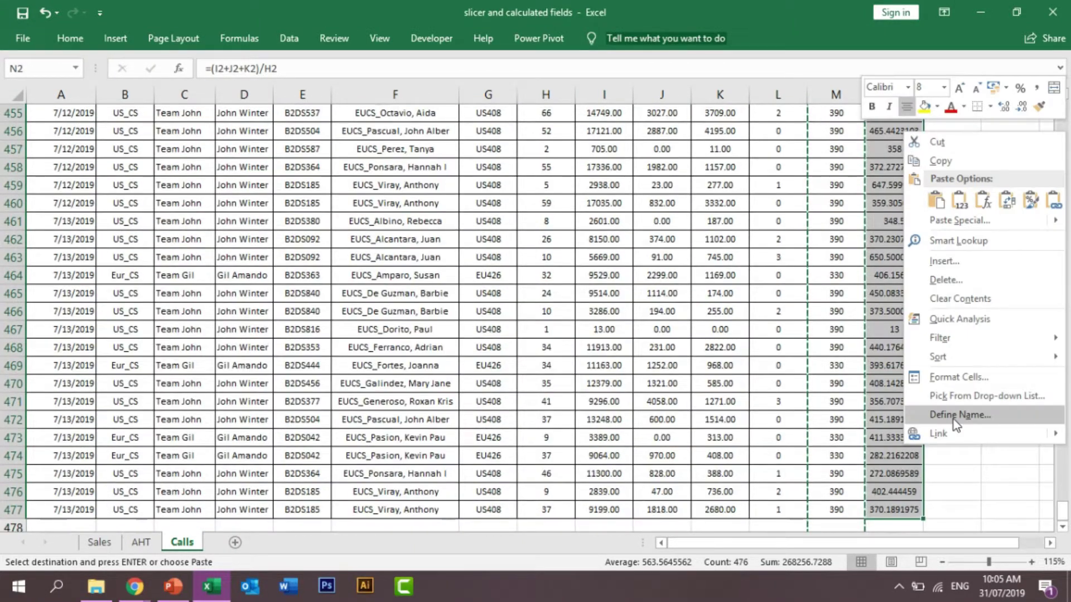
left_click(959, 378)
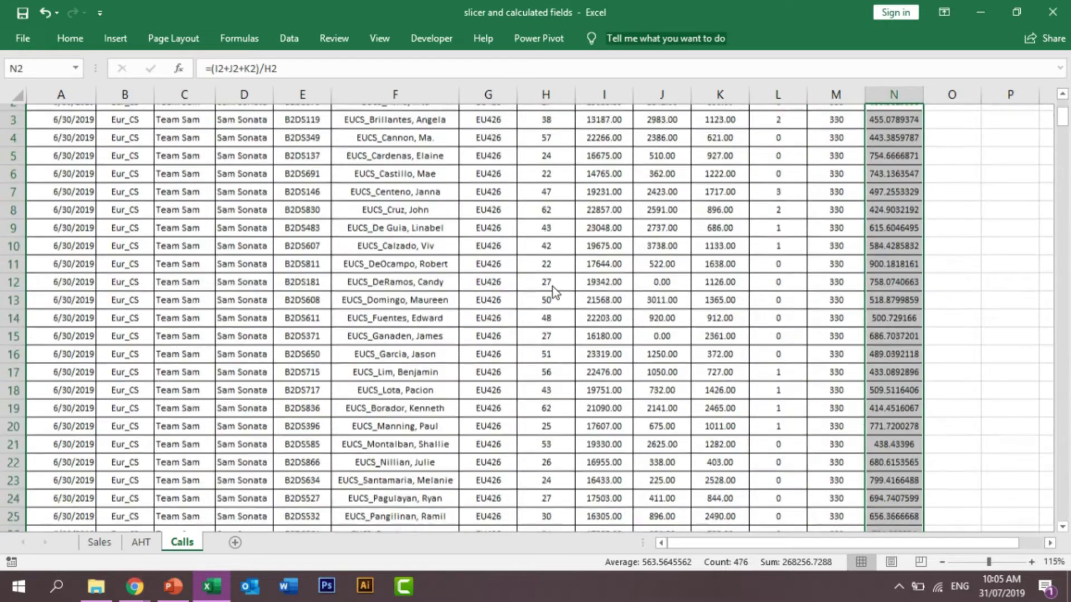
left_click(692, 266)
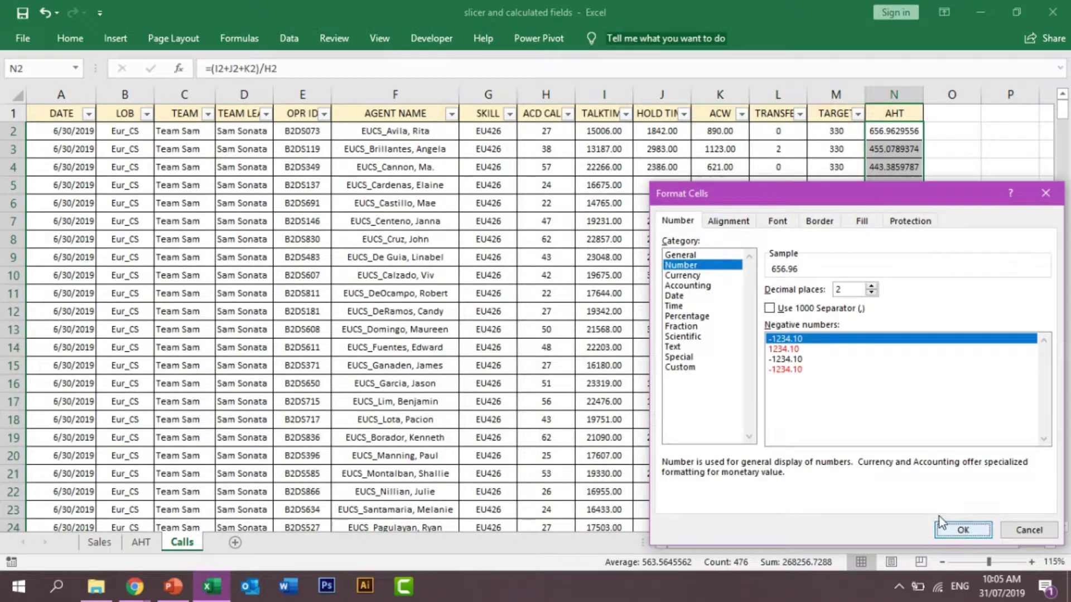
left_click(963, 530)
left_click(835, 257)
left_click(903, 175)
left_click(887, 134)
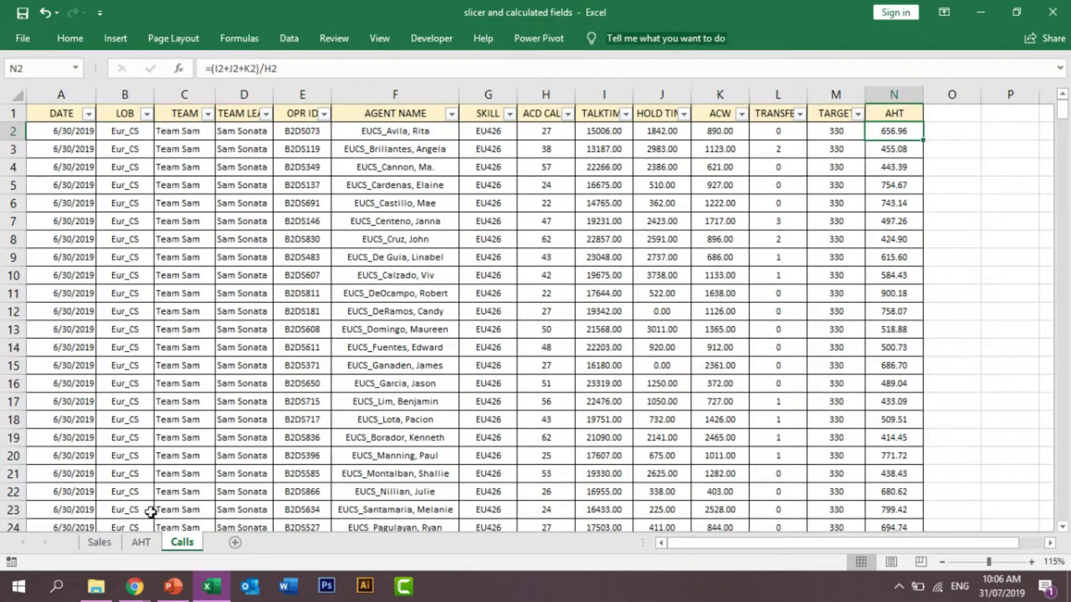
Step: Save the workbook, comparing its file size in the Demo folder before and after saving
left_click(98, 586)
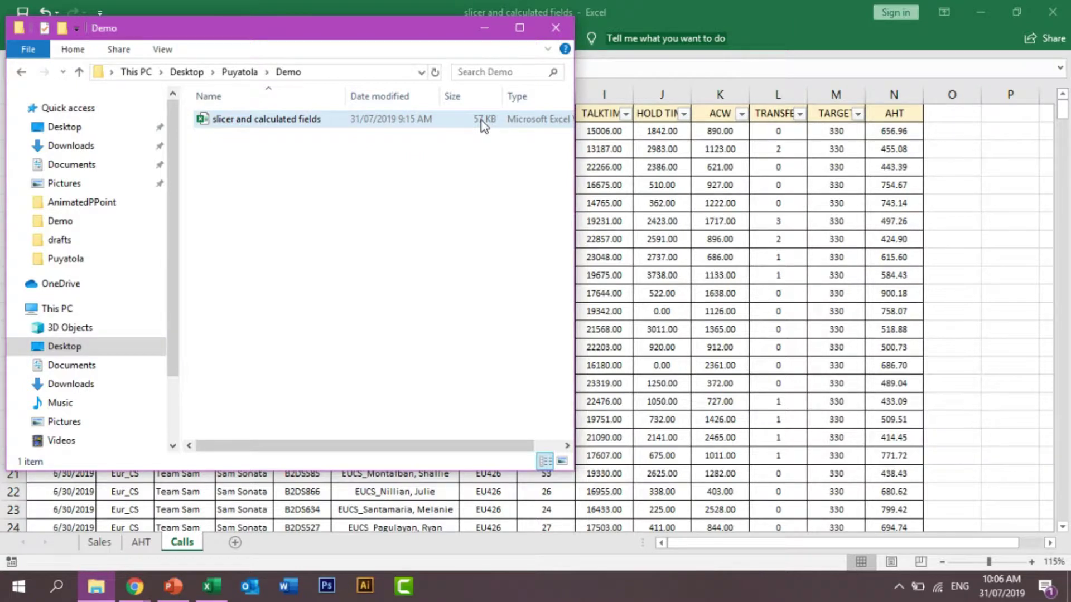
left_click(853, 211)
left_click(23, 11)
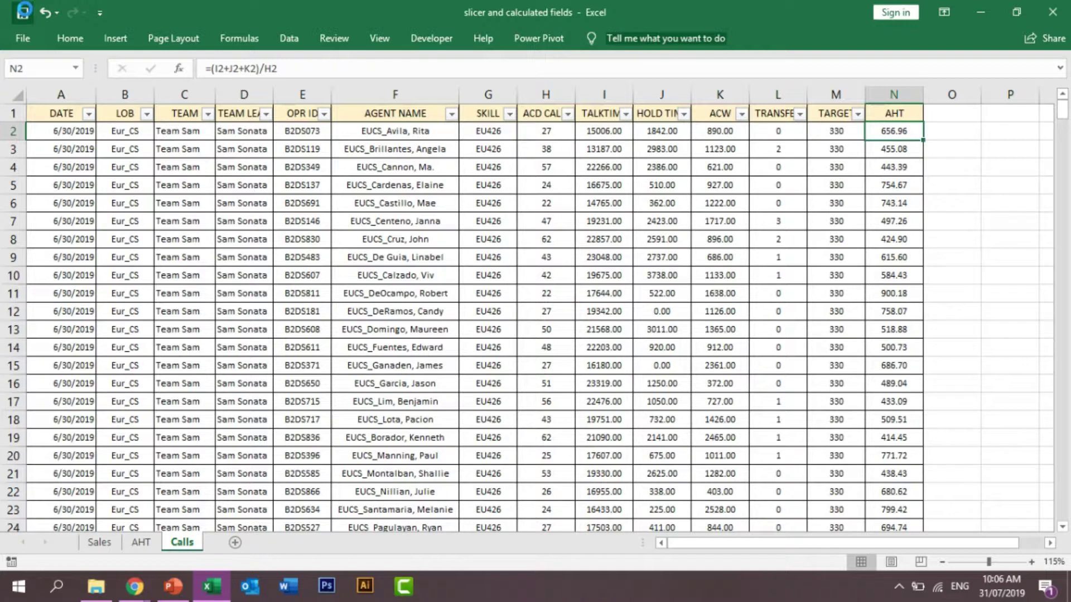
mouse_move(95, 597)
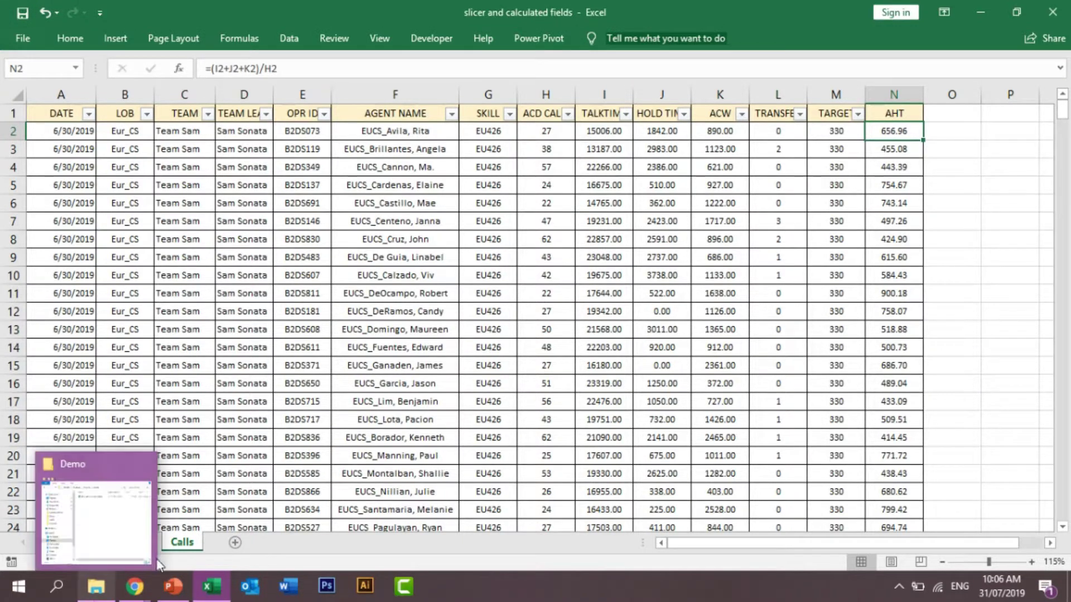
left_click(95, 531)
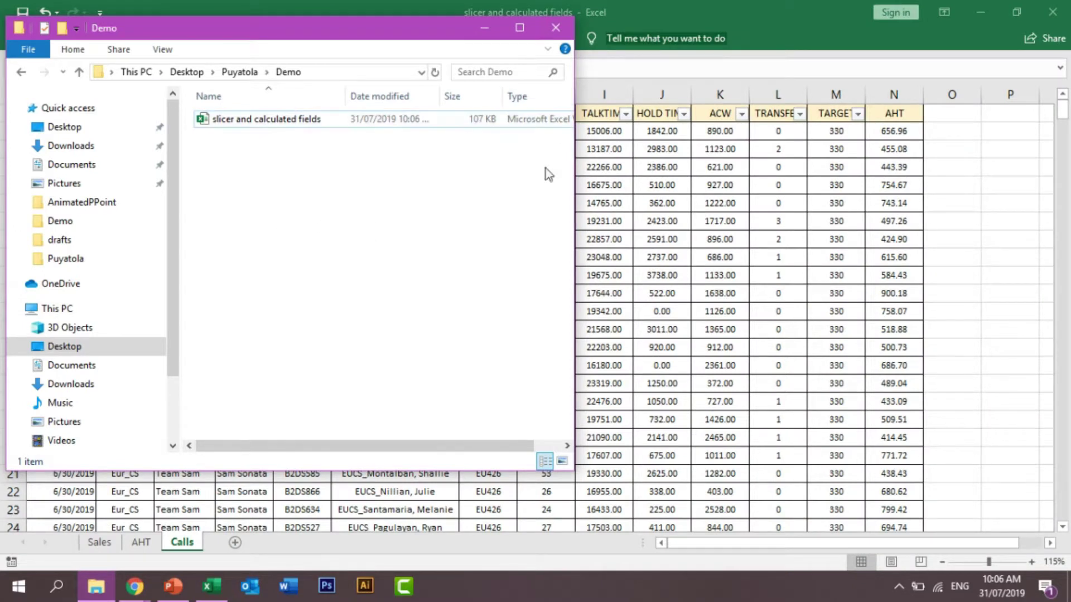
left_click(735, 223)
Step: Delete the AHT column N from the Calls sheet
left_click(890, 96)
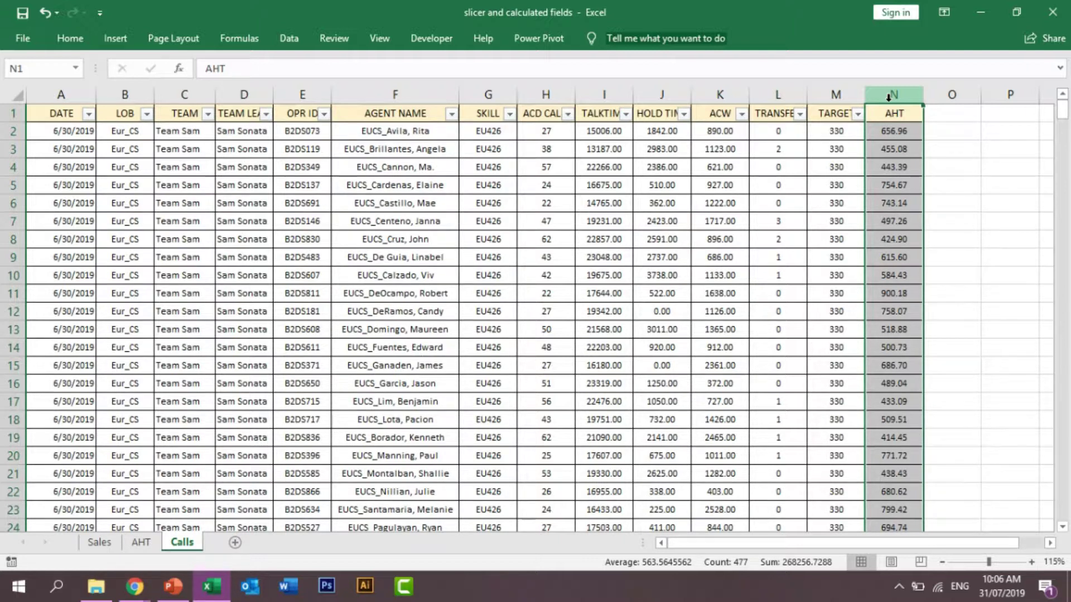
key("ctrl+minus")
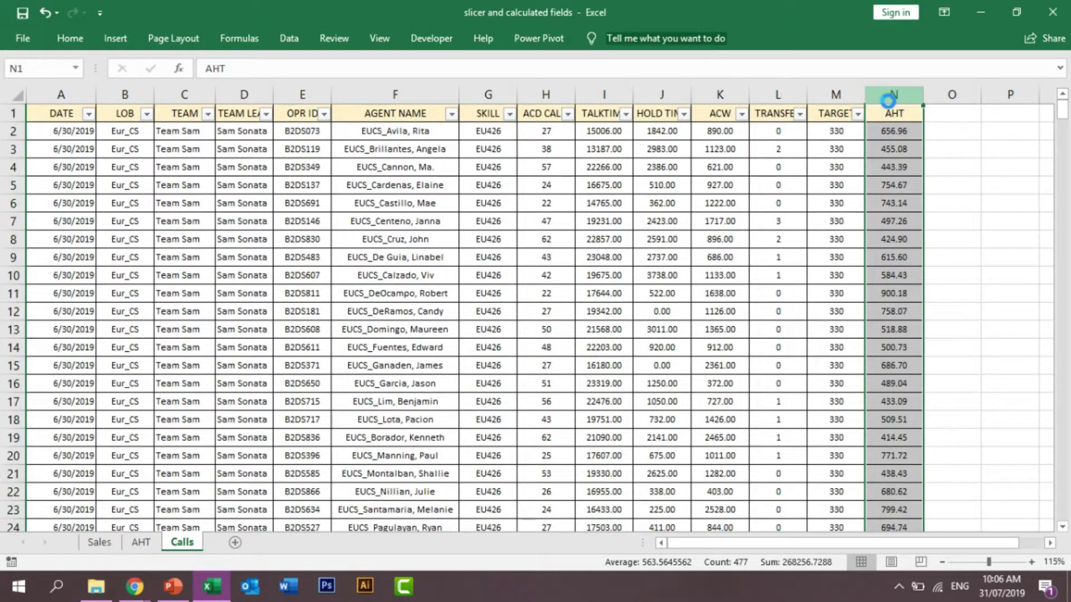
left_click(832, 261)
left_click(881, 263)
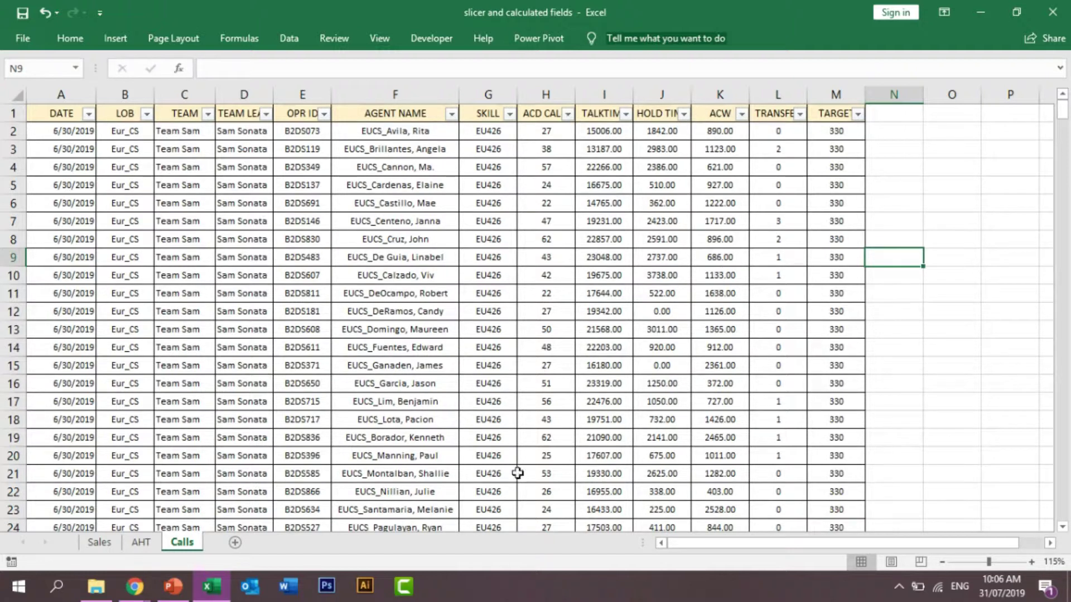
Step: Start a new calculated field named AHT for the PivotTable on the AHT sheet
left_click(143, 543)
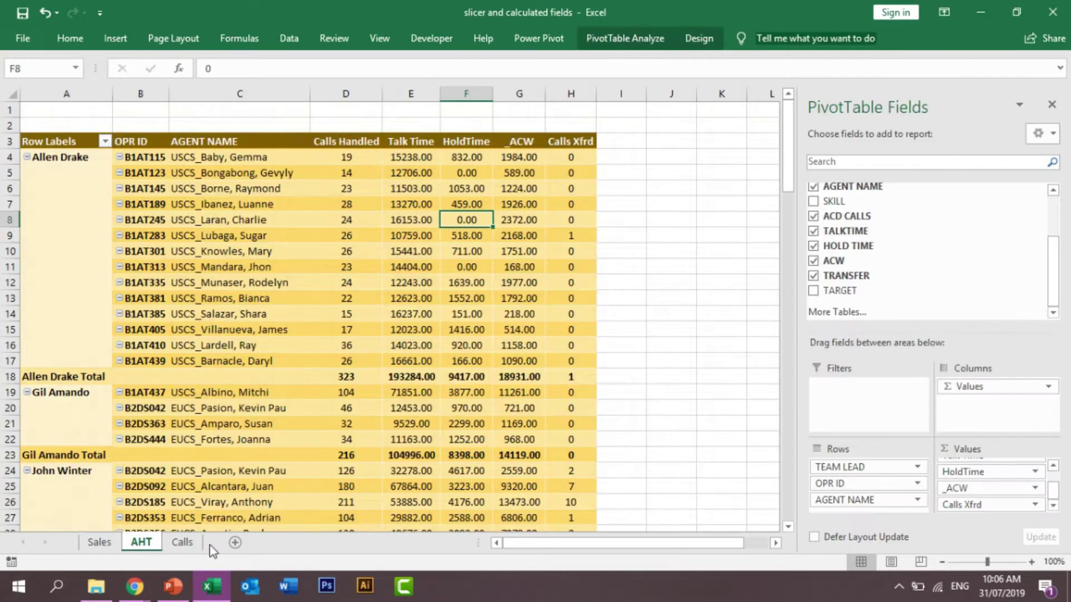
left_click(192, 546)
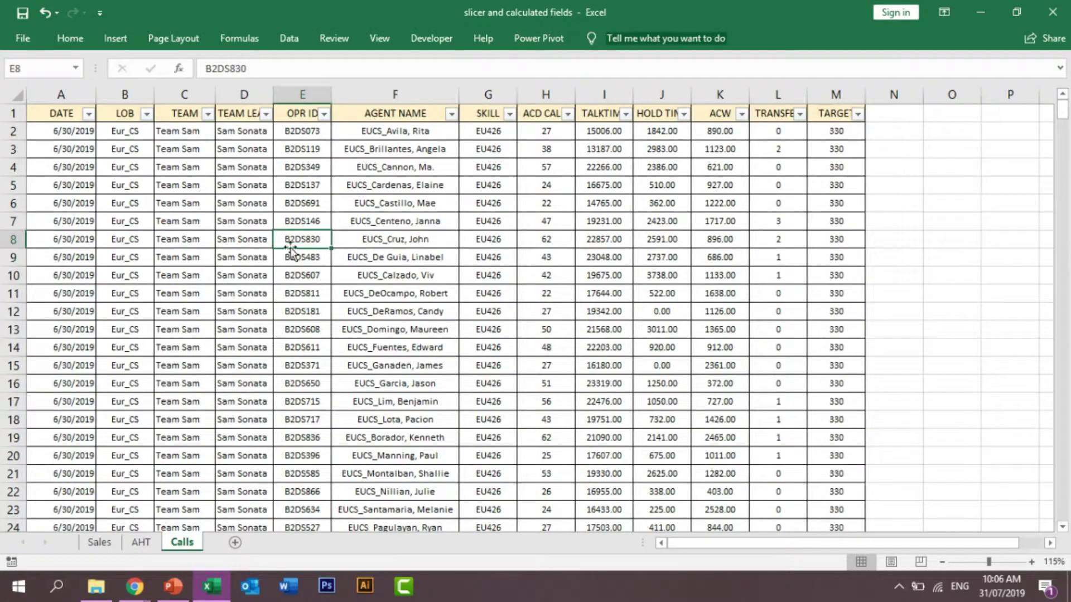
left_click(149, 546)
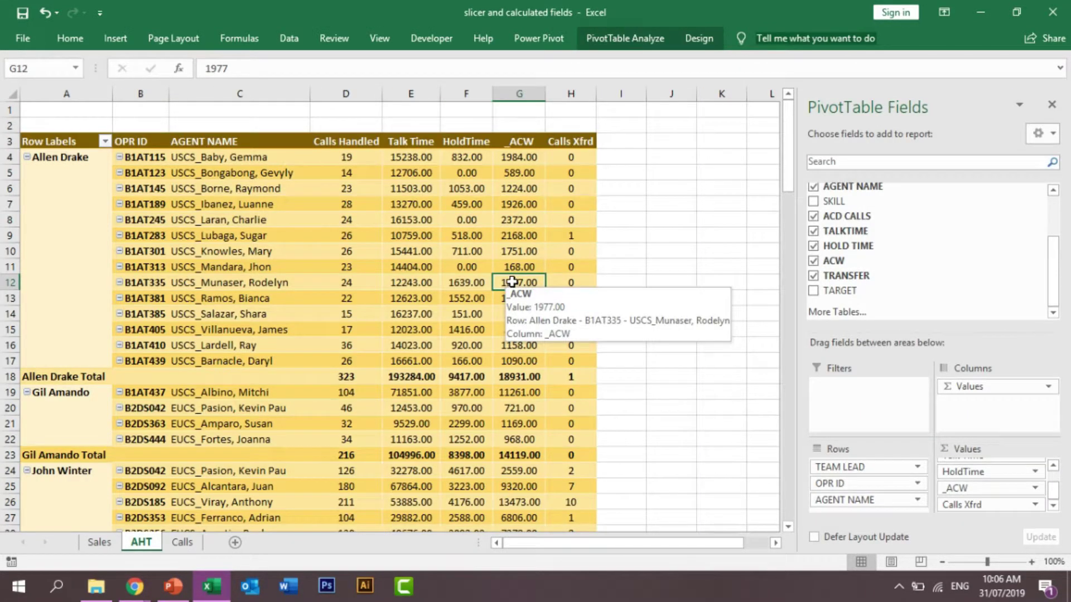
left_click(469, 189)
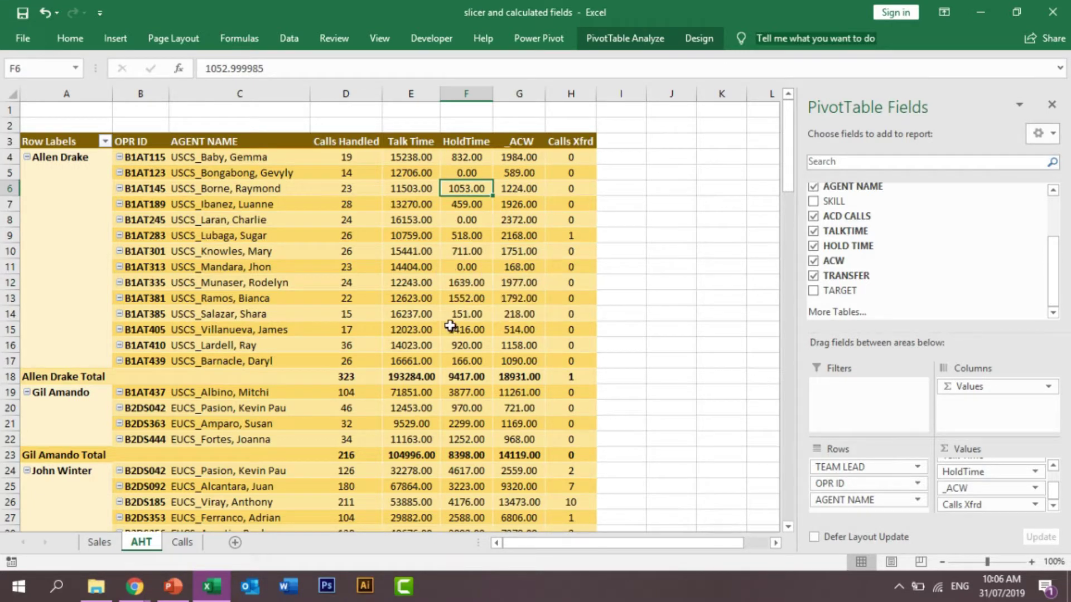
left_click(403, 214)
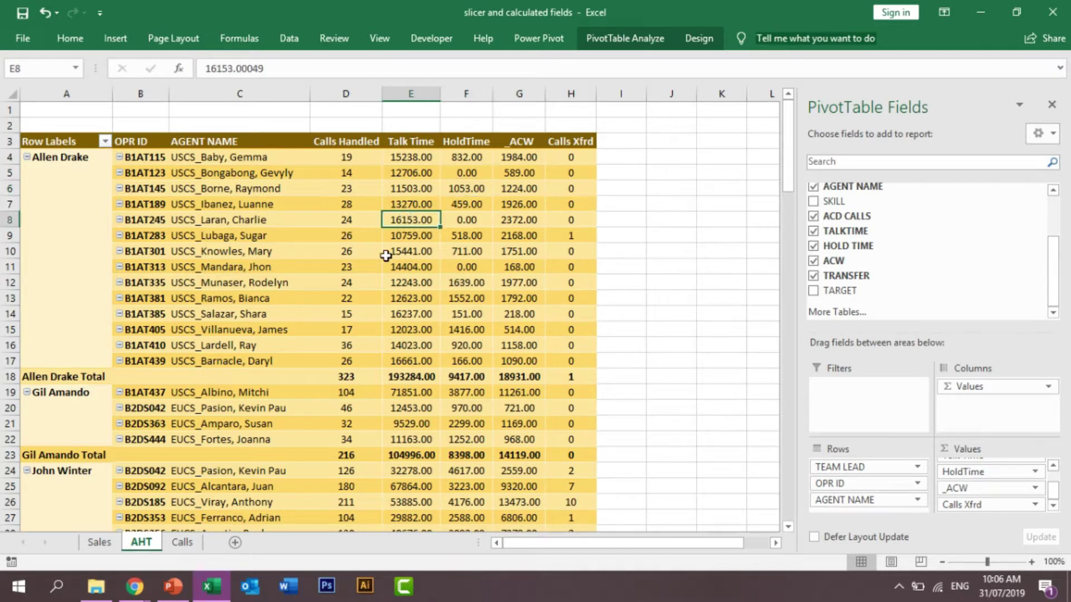
left_click(624, 41)
left_click(741, 62)
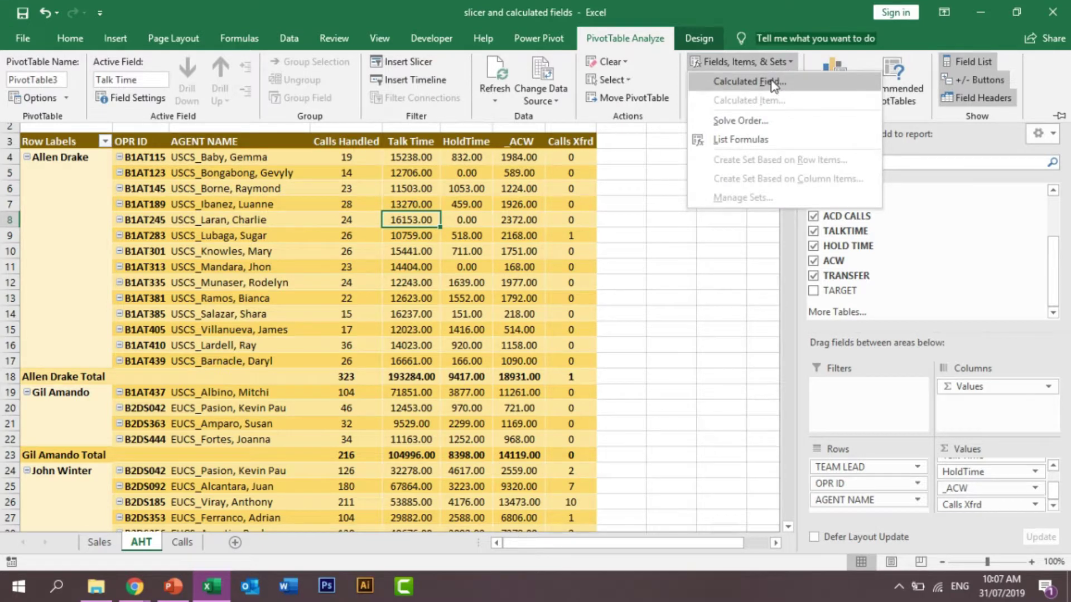
left_click(750, 81)
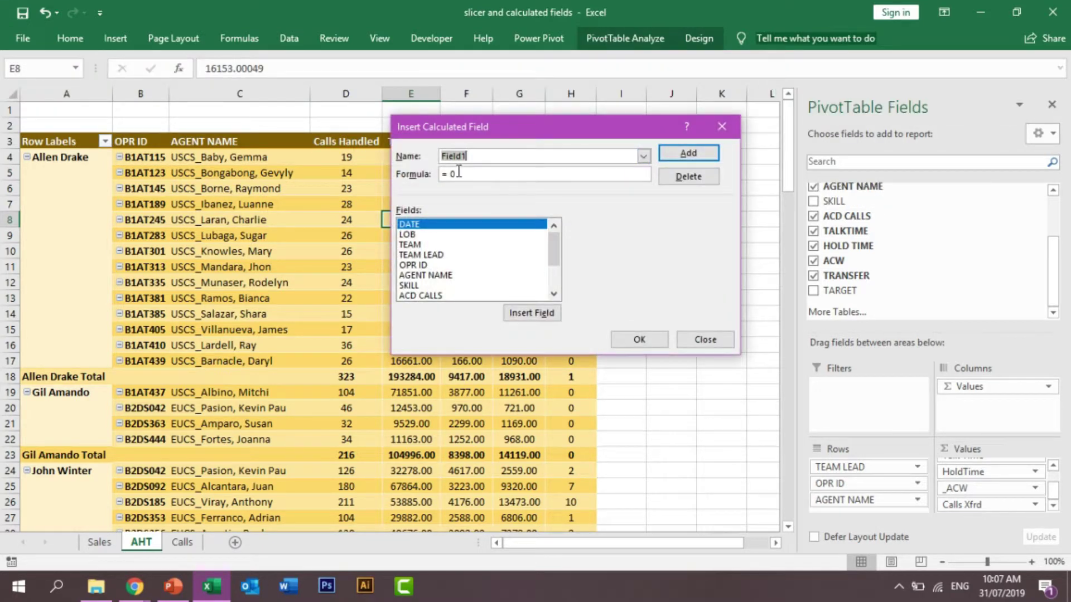
type("A")
Step: Define the calculated field's formula as (TALKTIME + 'HOLD TIME' + ACW) / 'ACD CALLS' and add it to the PivotTable
left_click_drag(556, 259, 556, 268)
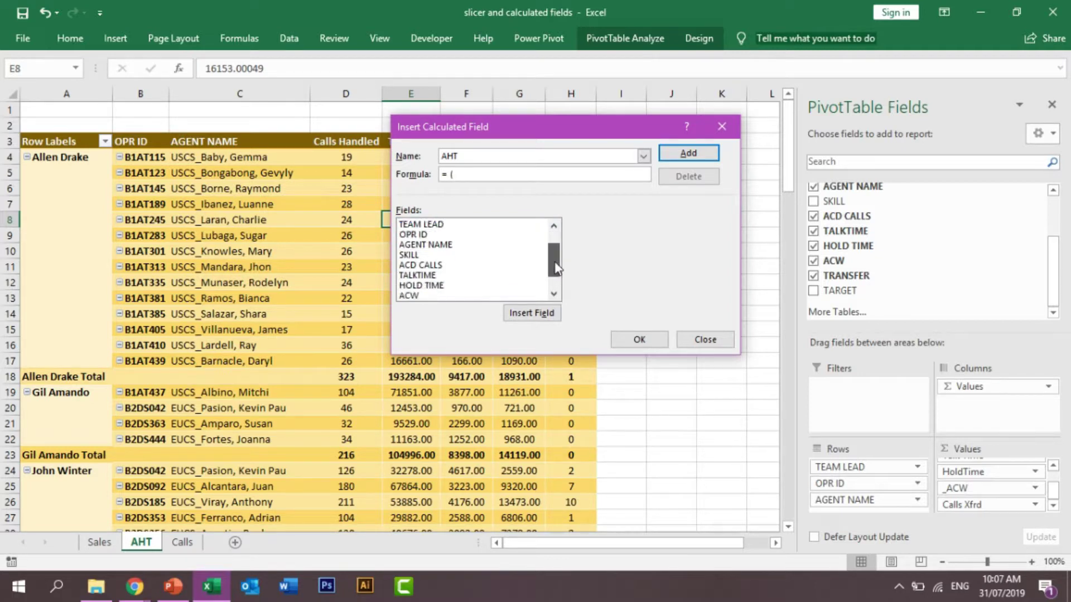
double_click(440, 278)
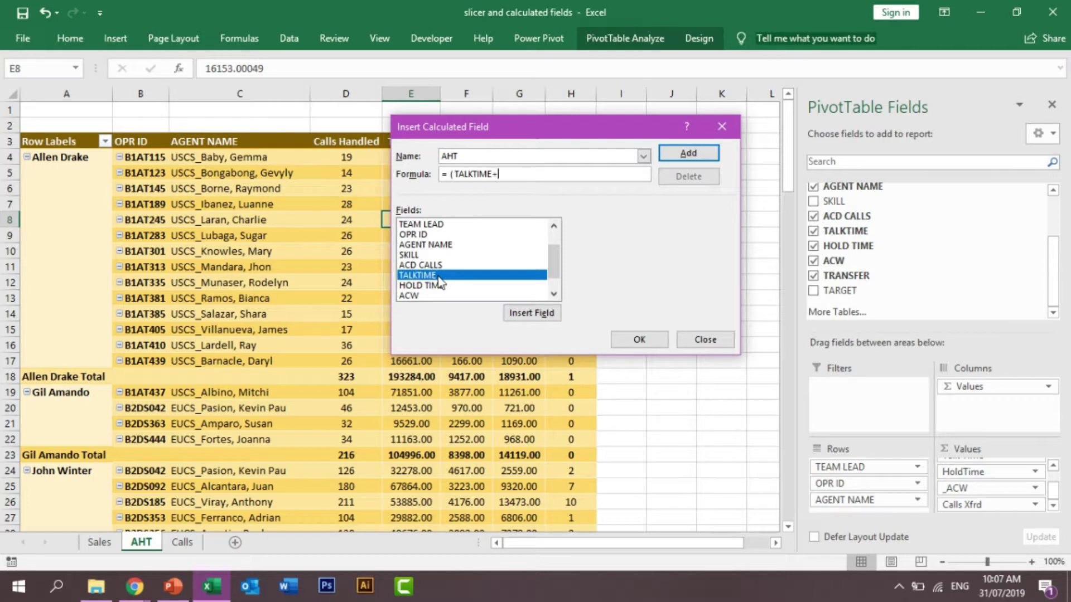
left_click(436, 286)
key("Return")
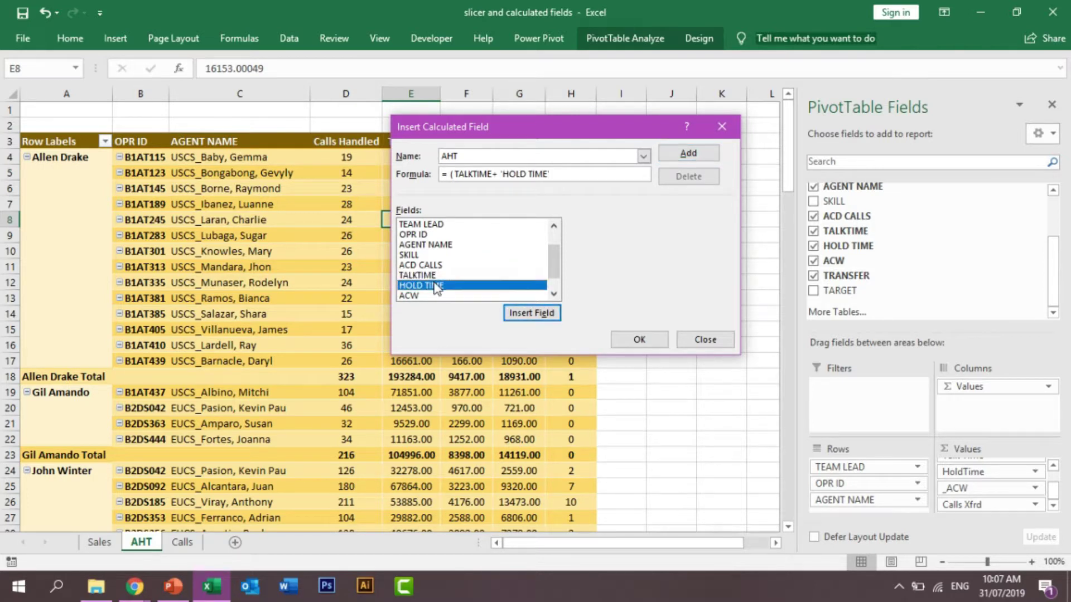
left_click(567, 174)
type("+")
left_click(435, 296)
key("Return")
type(")/")
double_click(438, 265)
left_click(685, 155)
left_click(647, 337)
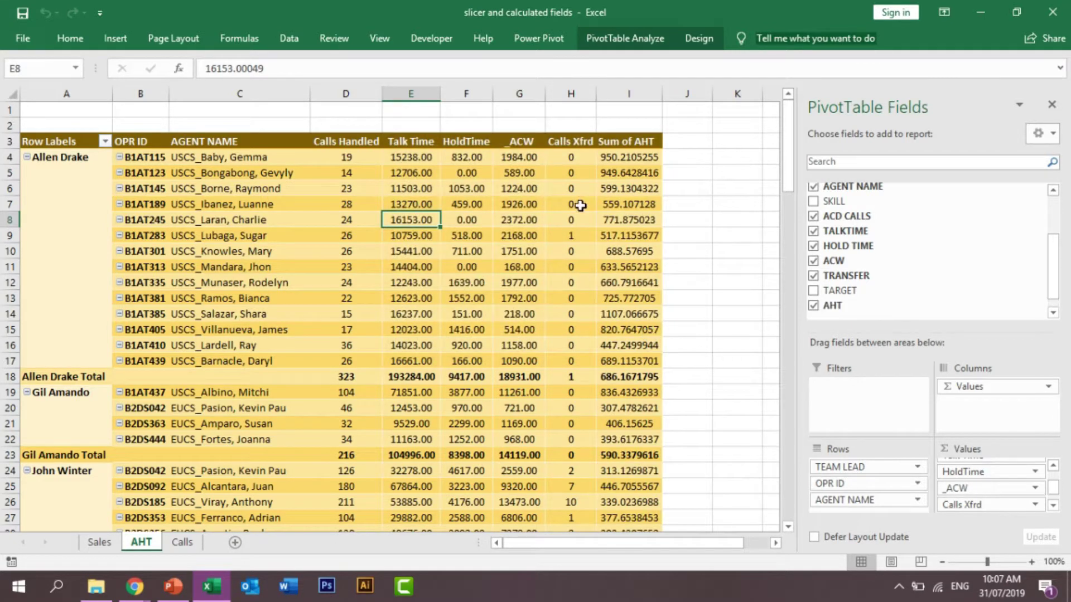
Step: Check the Sum of AHT values and their field entry in the PivotTable against the source columns on the Calls sheet
left_click(611, 208)
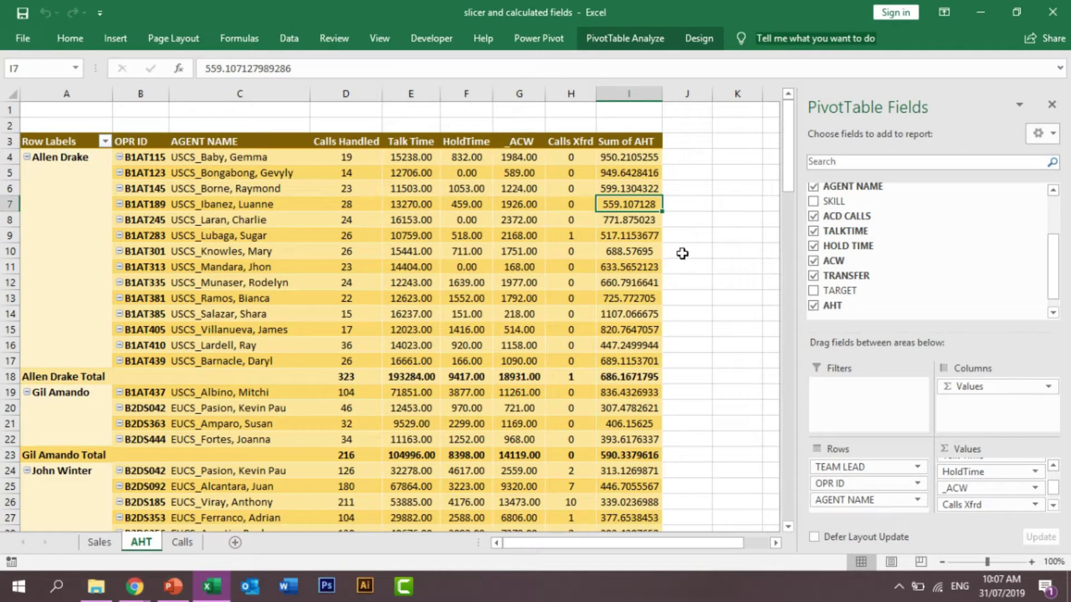
left_click(1053, 502)
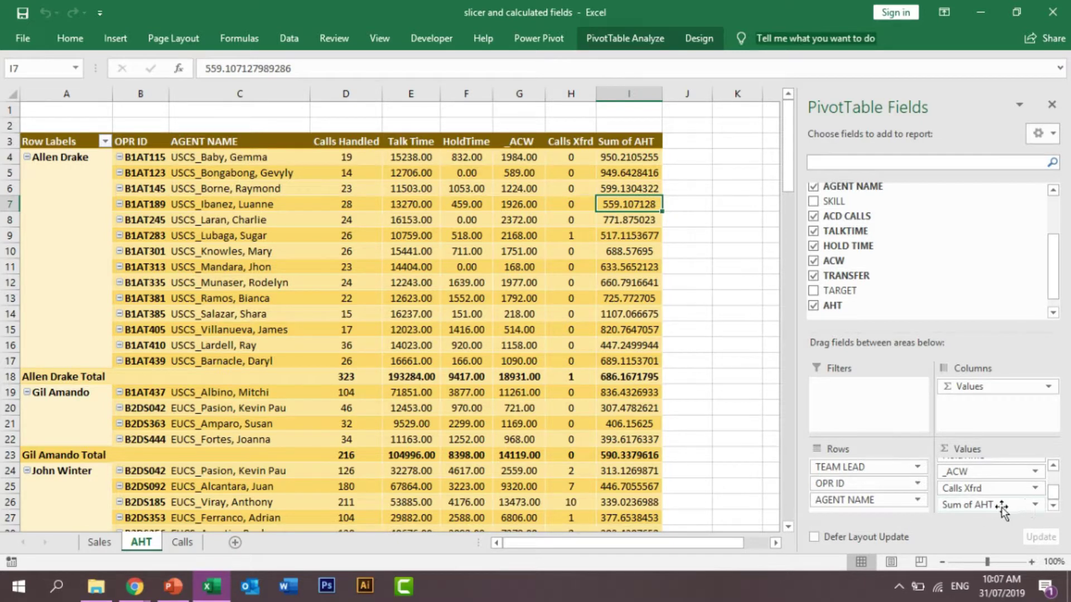
left_click(180, 544)
left_click(846, 185)
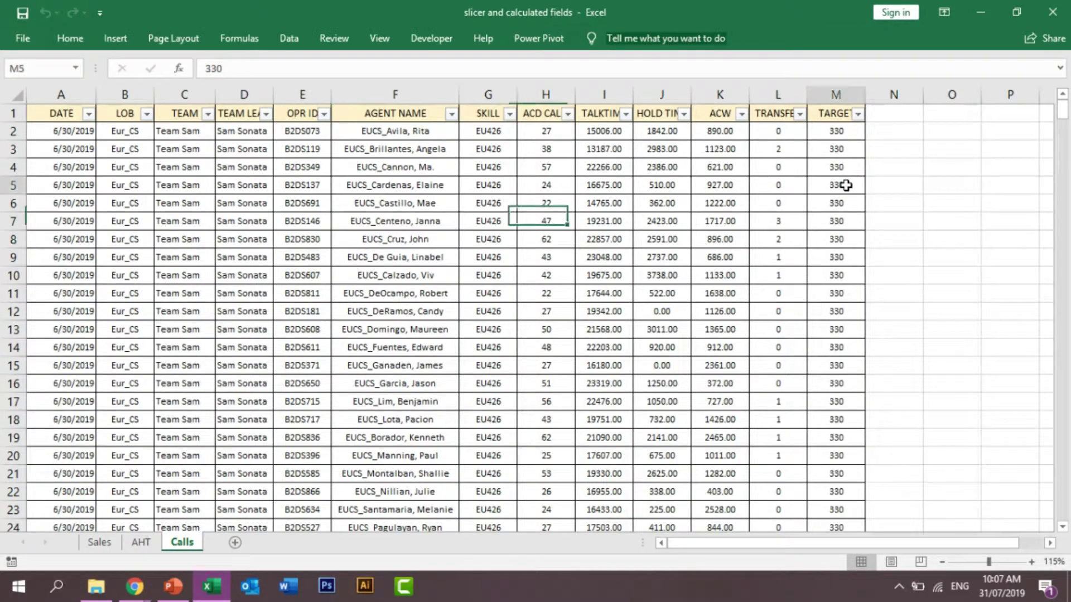
left_click(141, 542)
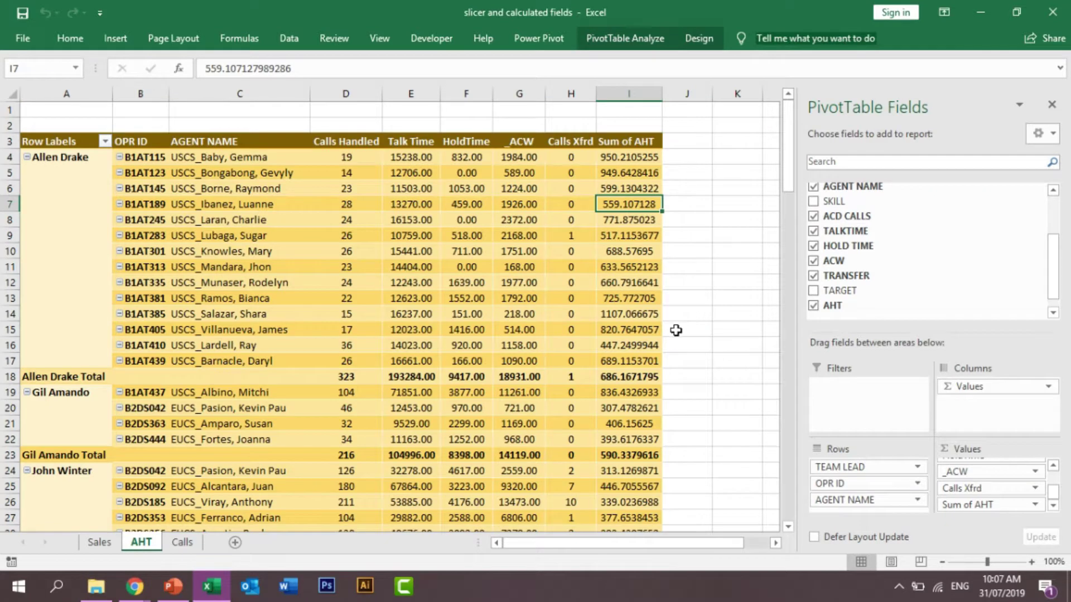
mouse_move(458, 286)
Step: Open the Sum of AHT value field settings, go through Count, Average, Max and Min, and select Sum as the calculation
left_click(1036, 507)
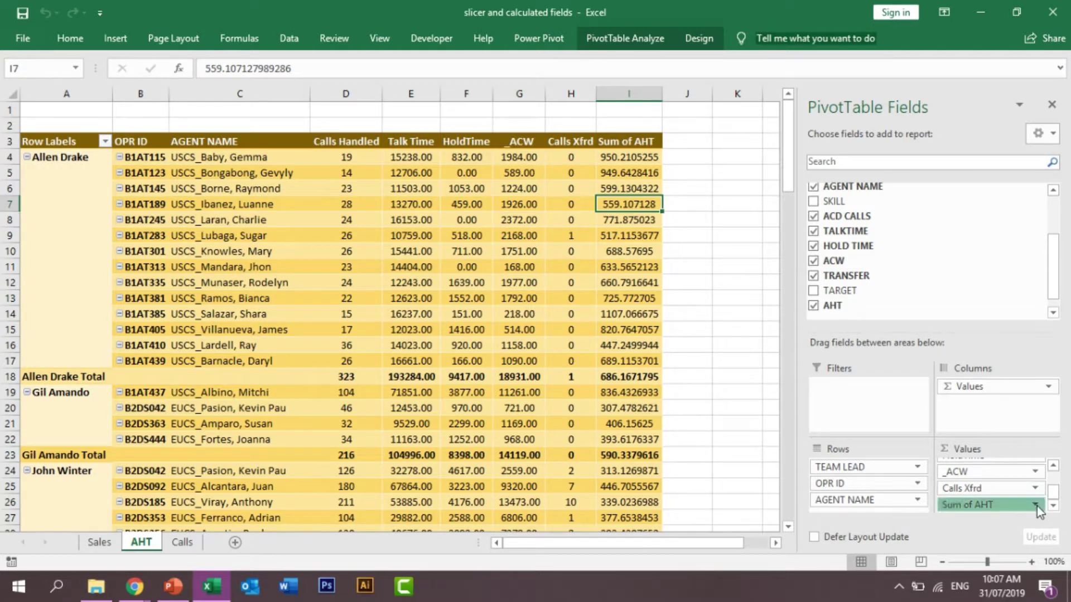
left_click(991, 485)
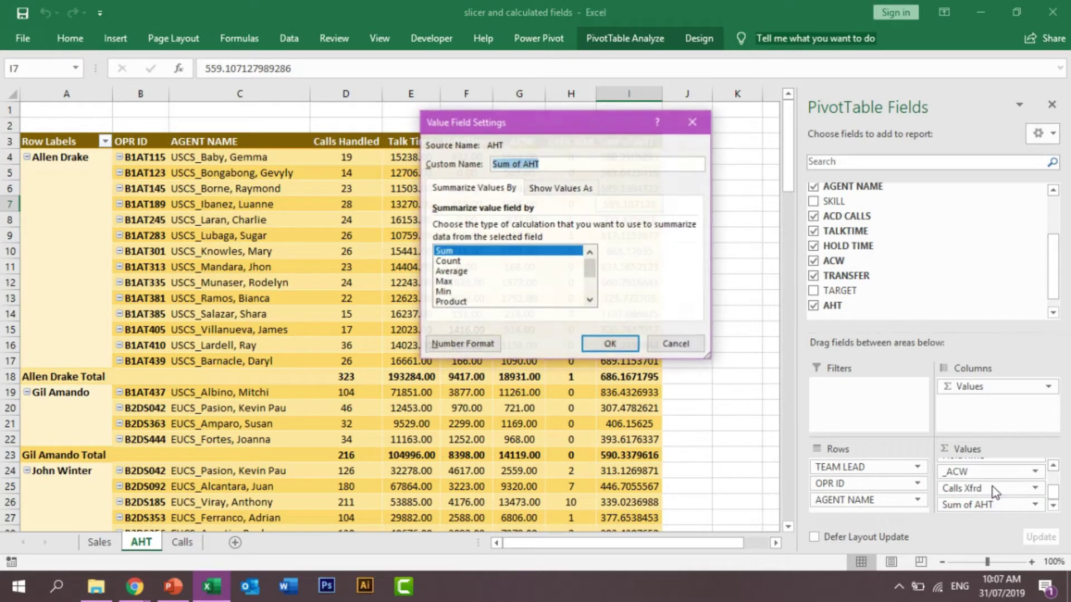
left_click(452, 262)
left_click(452, 271)
left_click(452, 281)
left_click(451, 292)
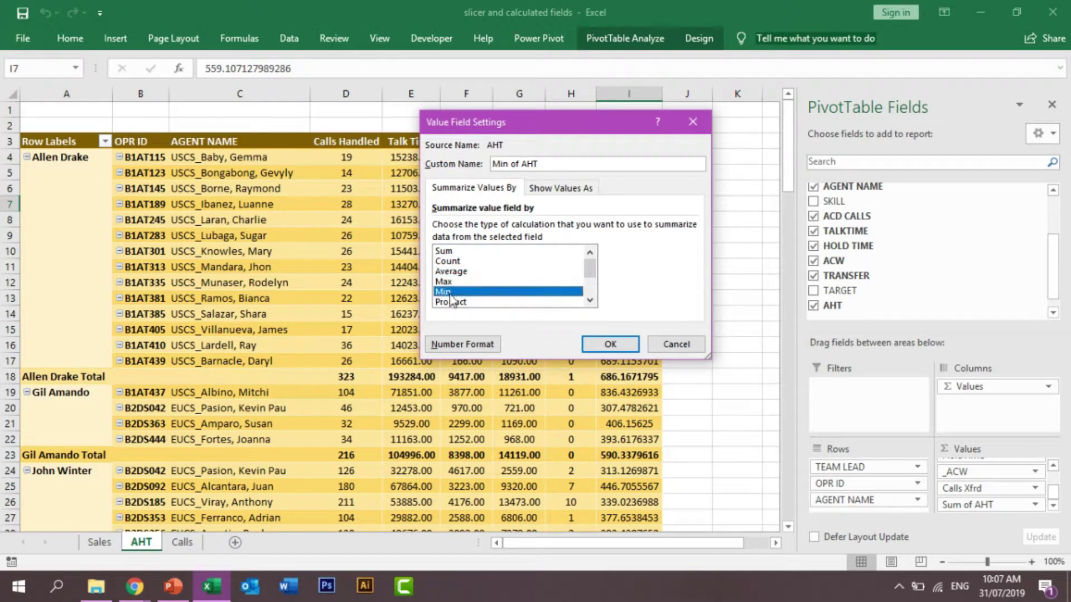
left_click(456, 252)
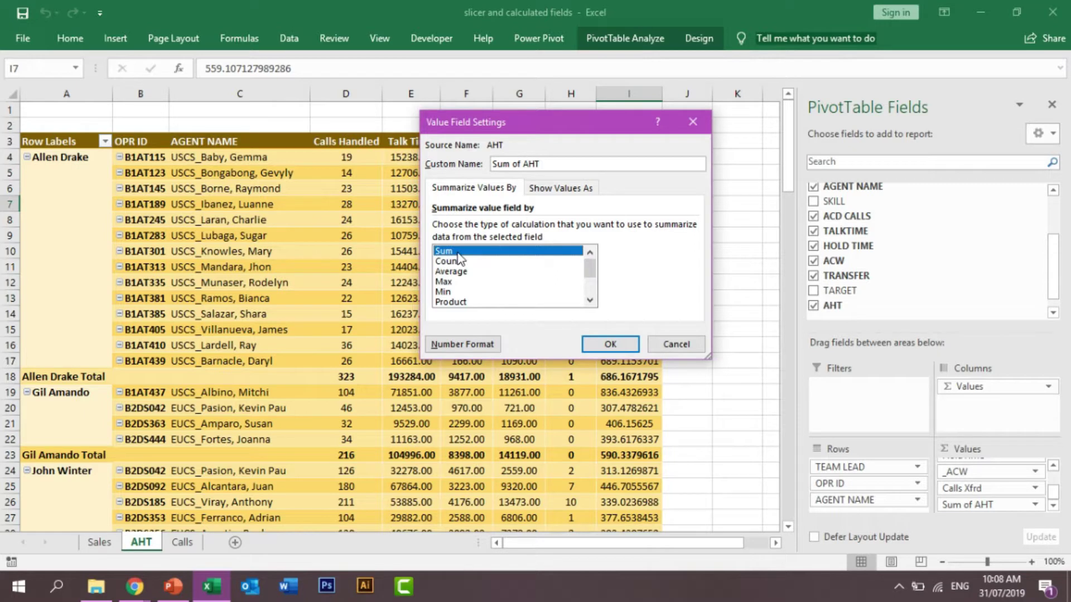
Step: Rename the value field to _AHT with a two-decimal Number format, and close the PivotTable field list
left_click_drag(522, 164, 424, 170)
type("_")
left_click(477, 345)
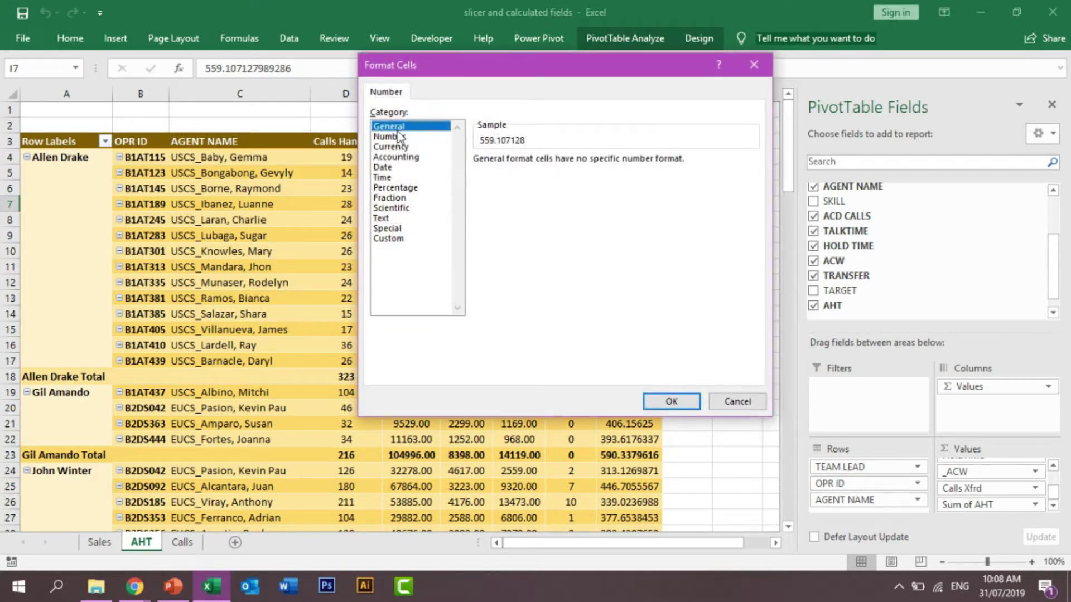
left_click(400, 137)
left_click(675, 404)
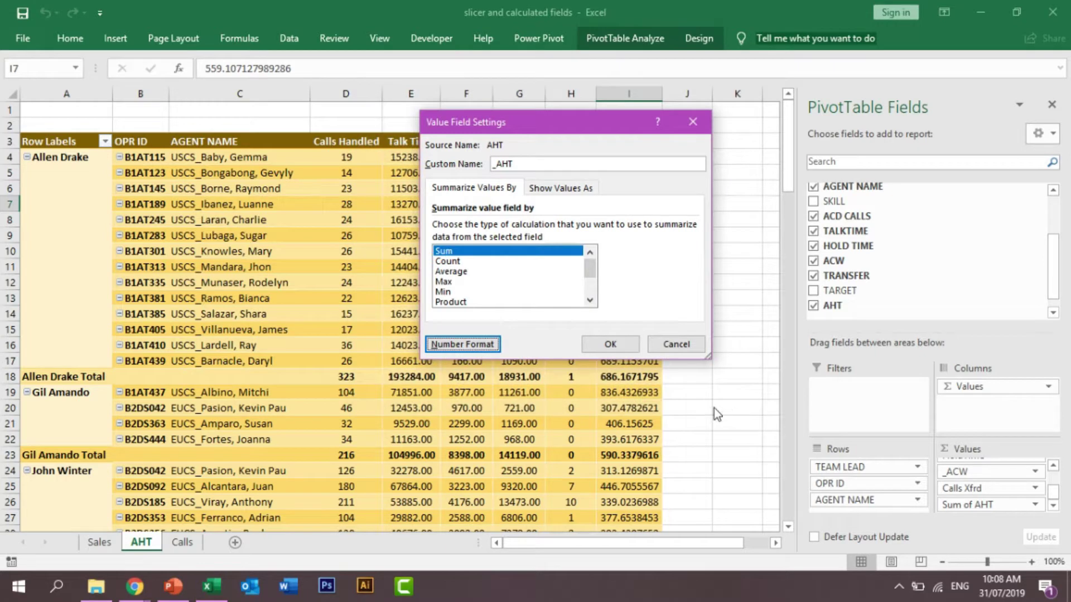
left_click(618, 237)
left_click(1051, 106)
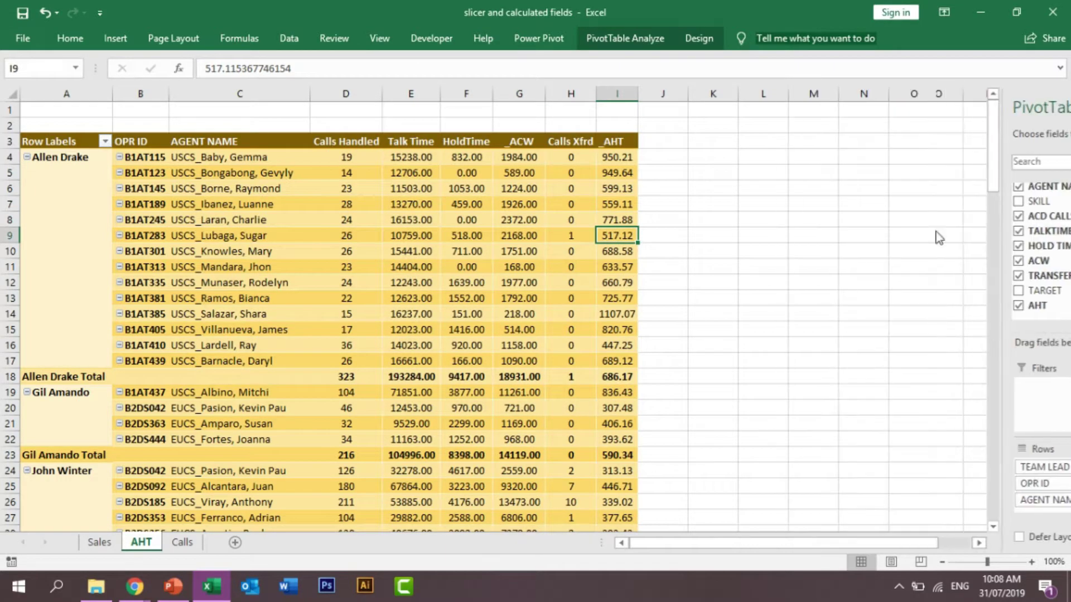
Step: Save the workbook, comparing its file size in the Demo folder before and after saving
left_click(96, 585)
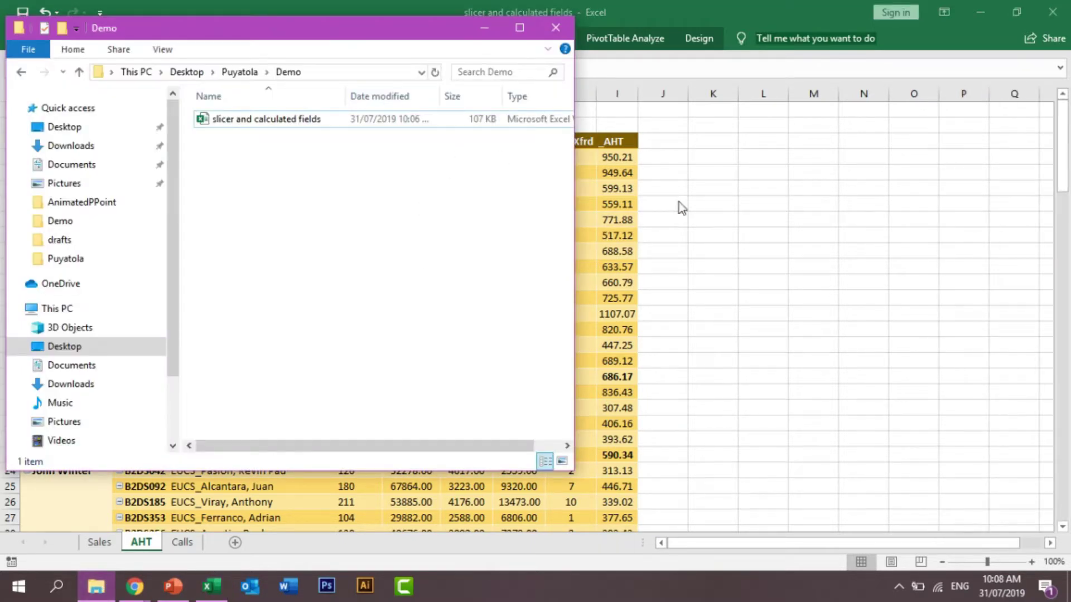
left_click(680, 247)
left_click(22, 14)
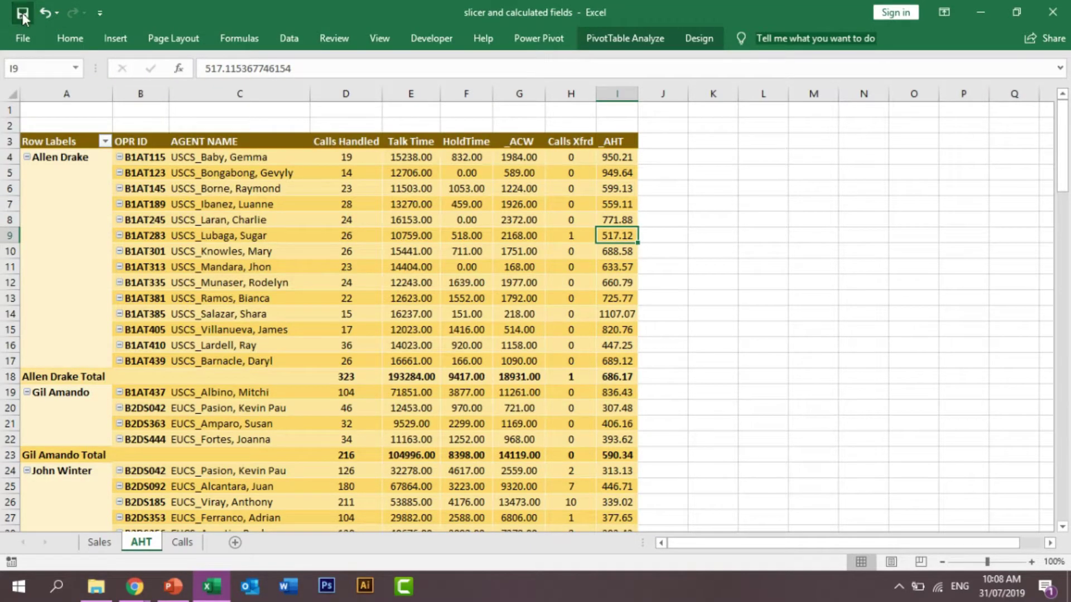
left_click(96, 586)
left_click(474, 122)
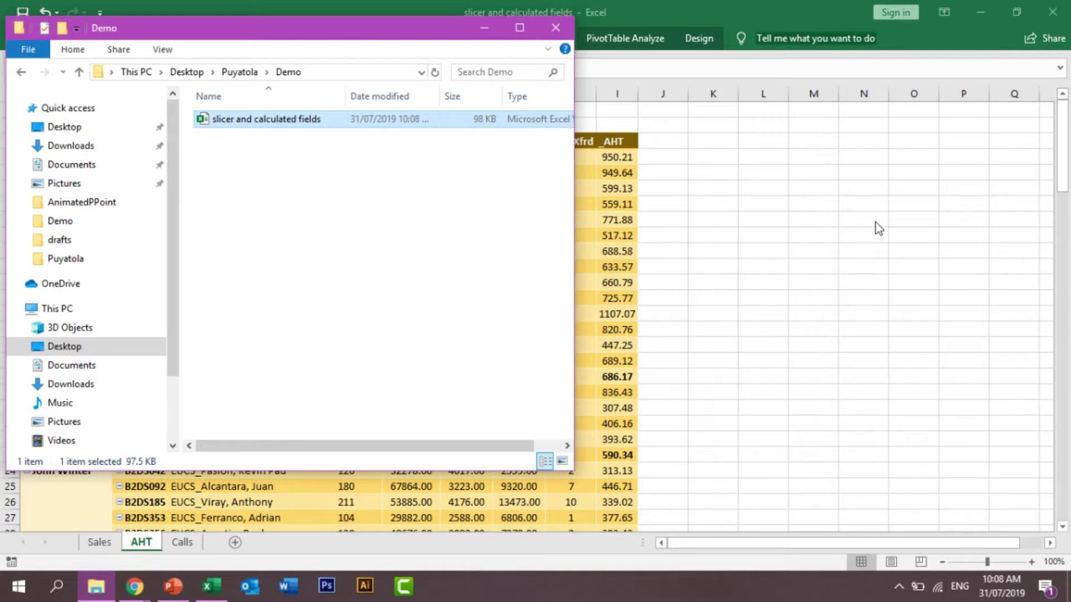
left_click(602, 270)
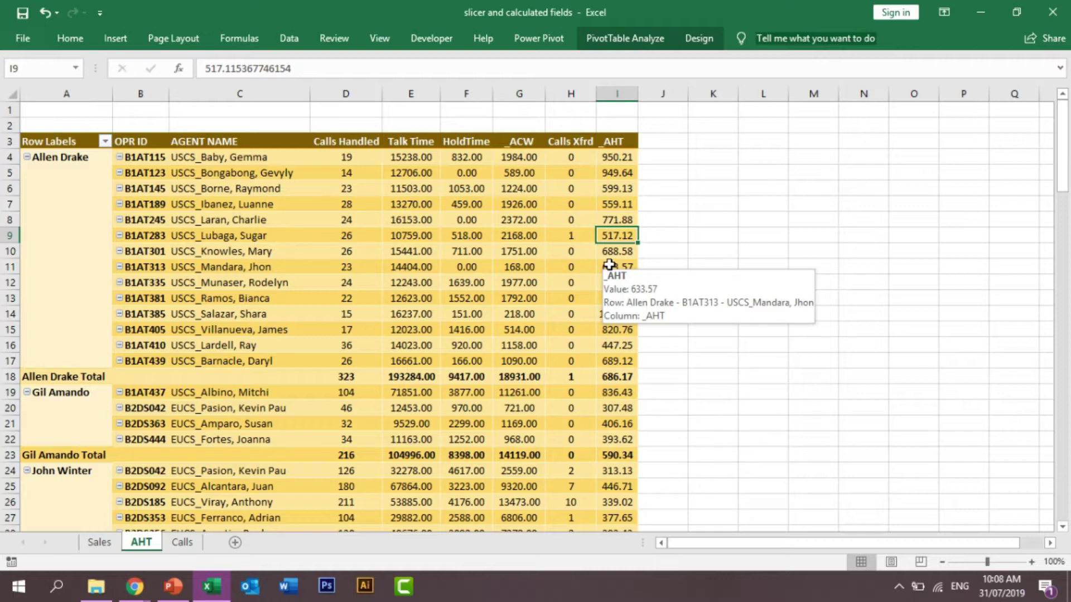
Step: Compare the PivotTable's _AHT values with the Calls sheet, examining the TARGET column and the area beside it
left_click(629, 173)
left_click(627, 251)
left_click(599, 191)
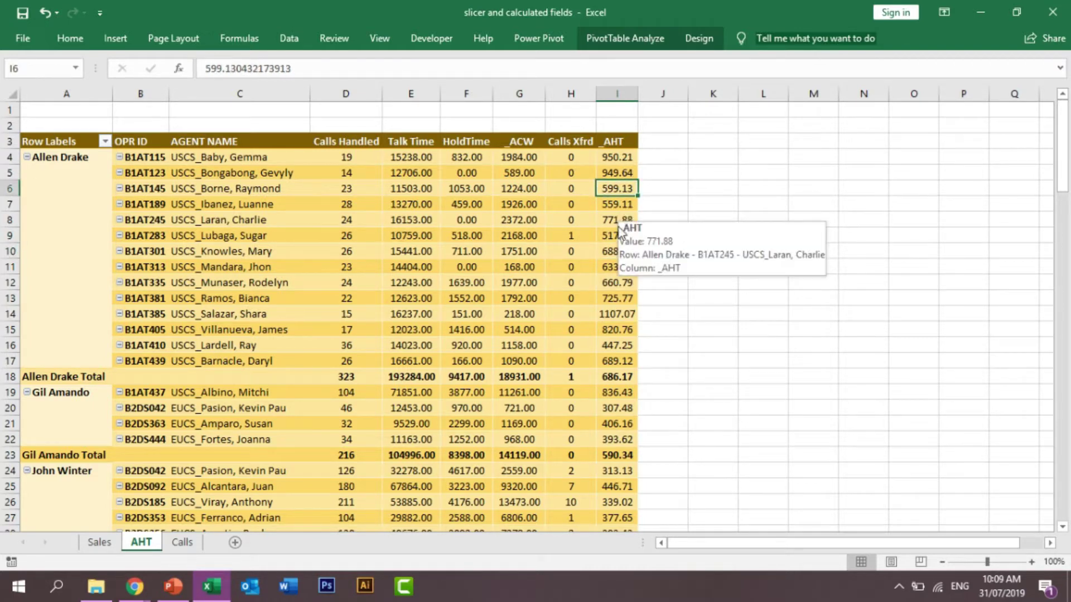
left_click(182, 542)
left_click_drag(895, 113, 881, 494)
left_click(829, 436)
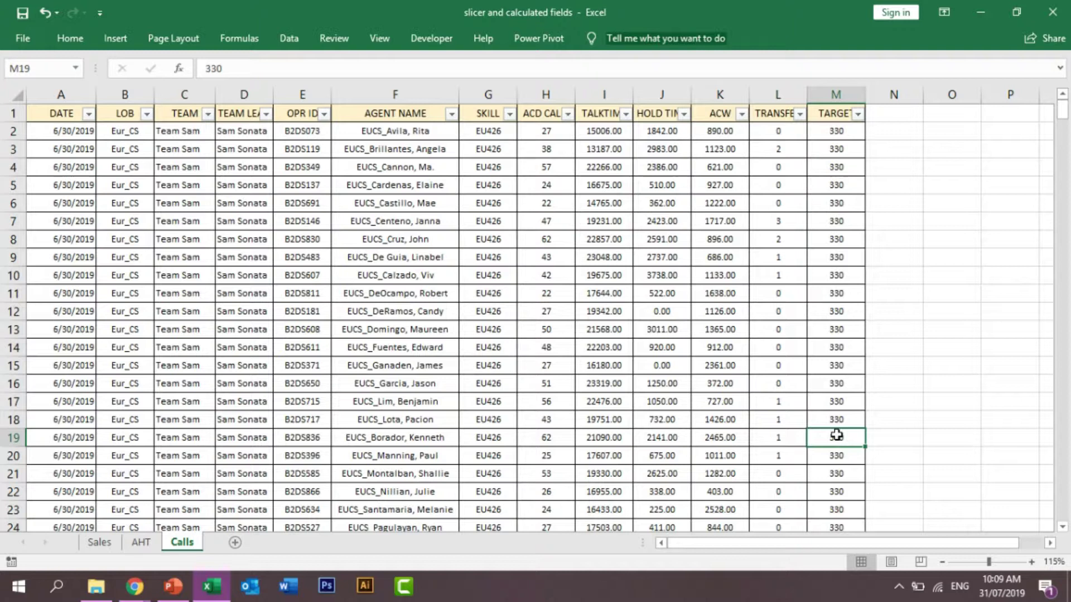
scroll(836, 435, "down", 18)
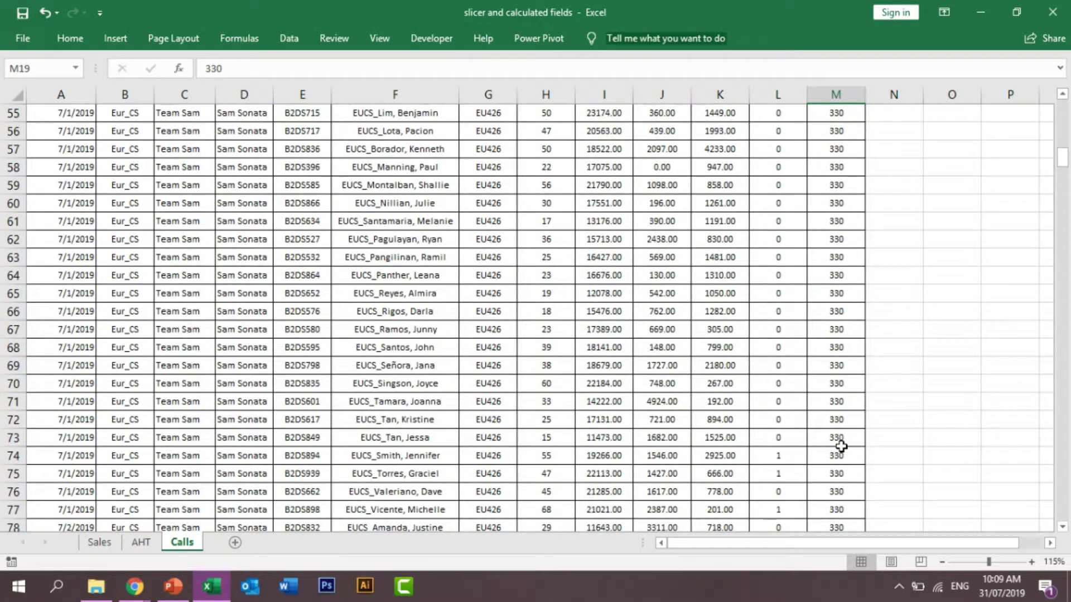
left_click(898, 424)
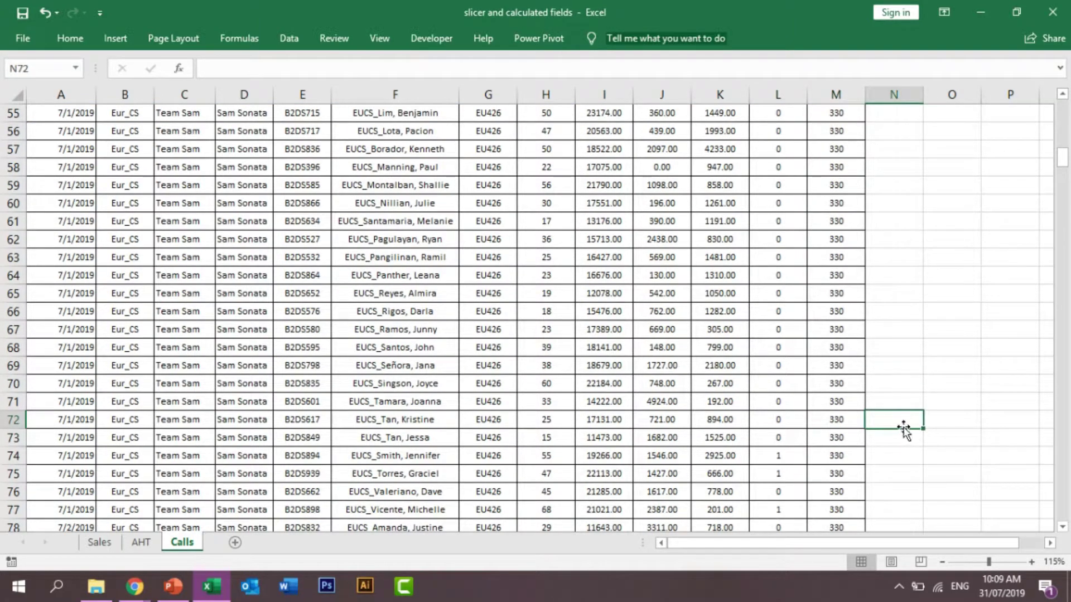
left_click(782, 435)
left_click(828, 436)
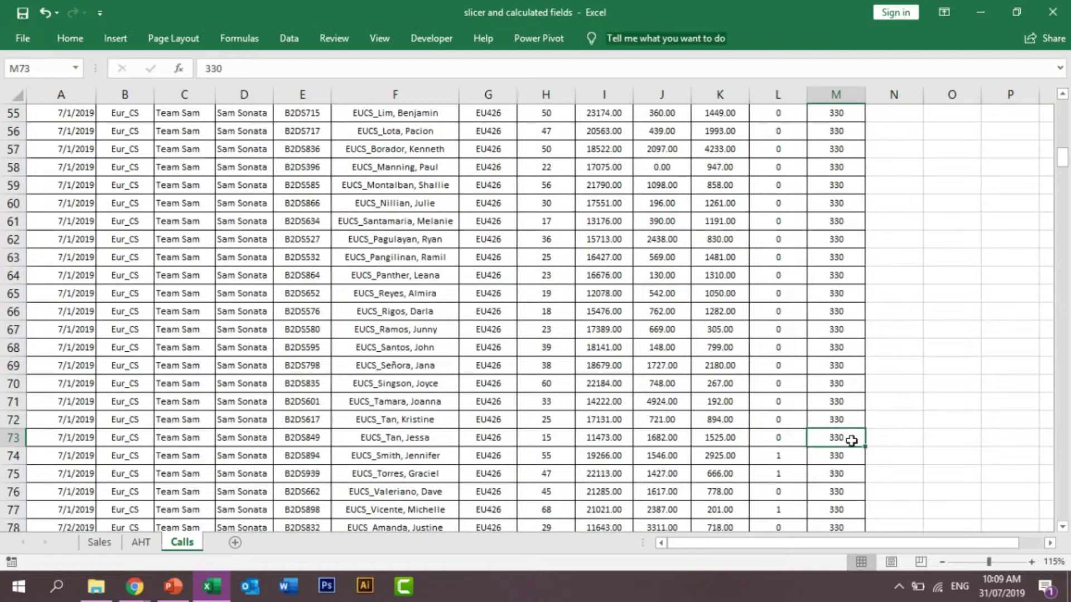
left_click(882, 426)
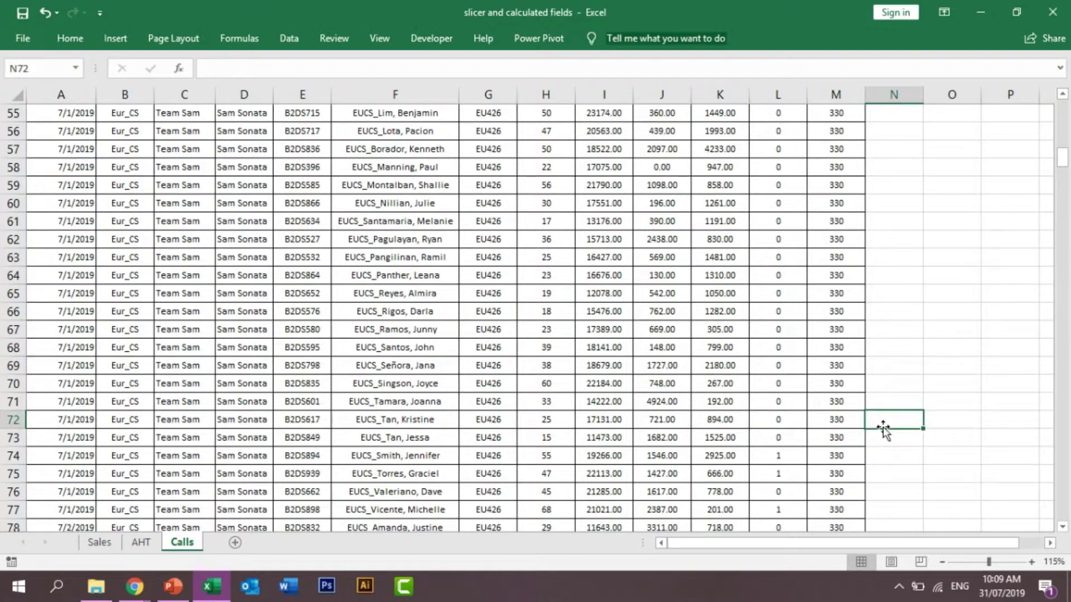
Step: Review the calls handled, hold time, transfer and _AHT values in the PivotTable on the AHT sheet
left_click(141, 543)
left_click(346, 376)
left_click(551, 341)
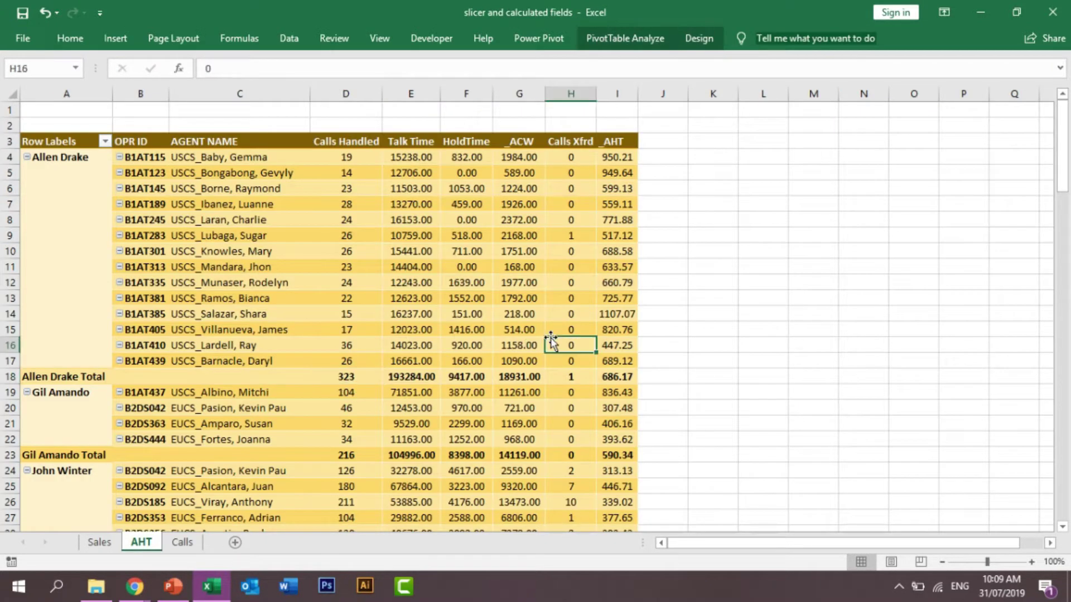
left_click(457, 209)
left_click(575, 231)
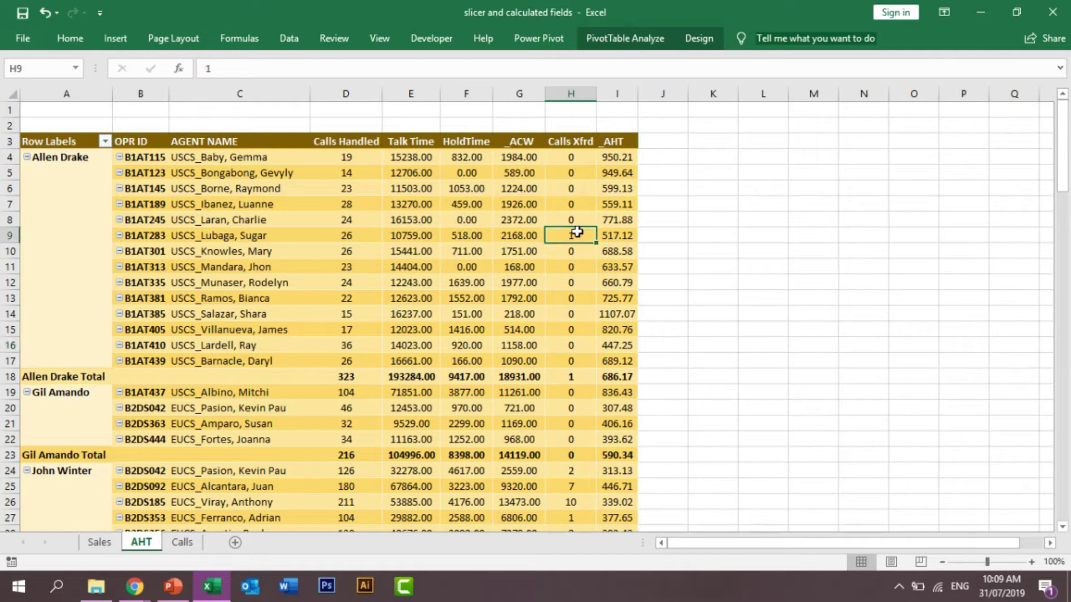
left_click(582, 173)
left_click(614, 169)
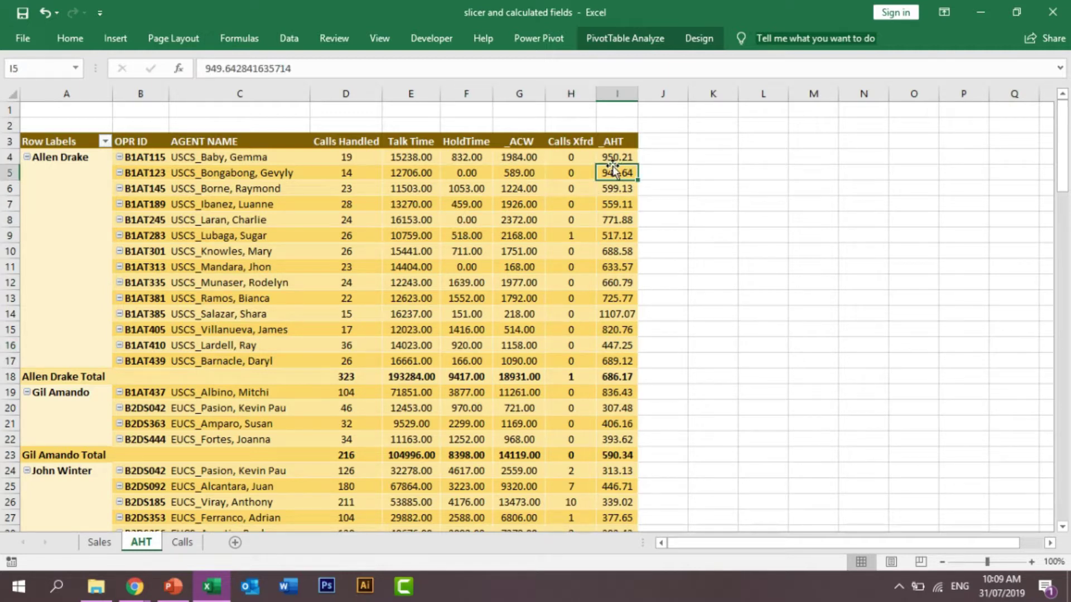
Step: Add a calculated field named Transfers to the PivotTable with the formula = TRANSFER/'ACD CALLS'
left_click(626, 39)
left_click(755, 64)
left_click(755, 78)
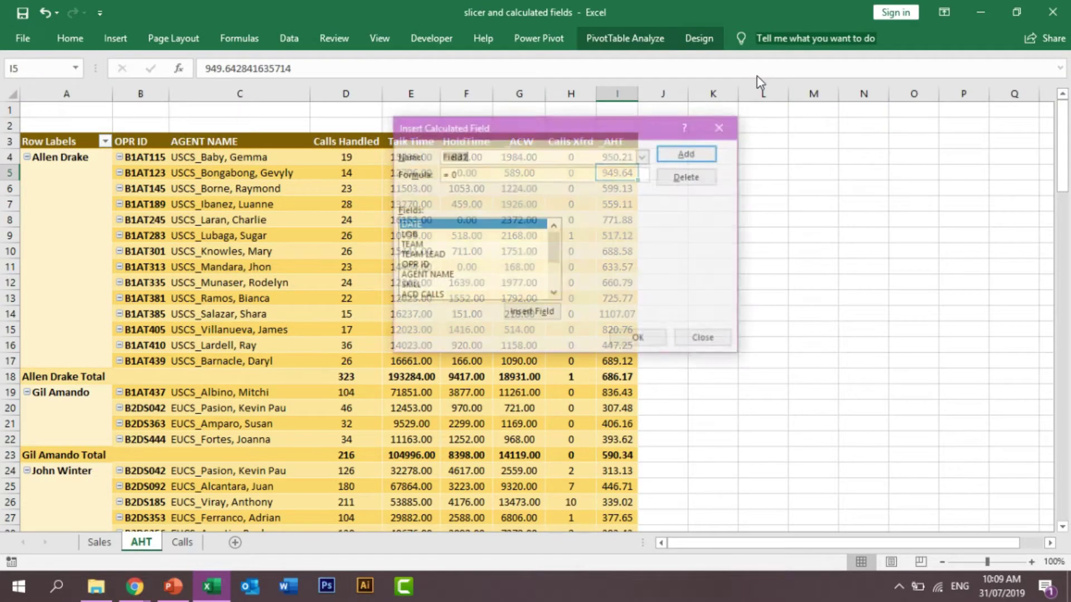
type("Transfers")
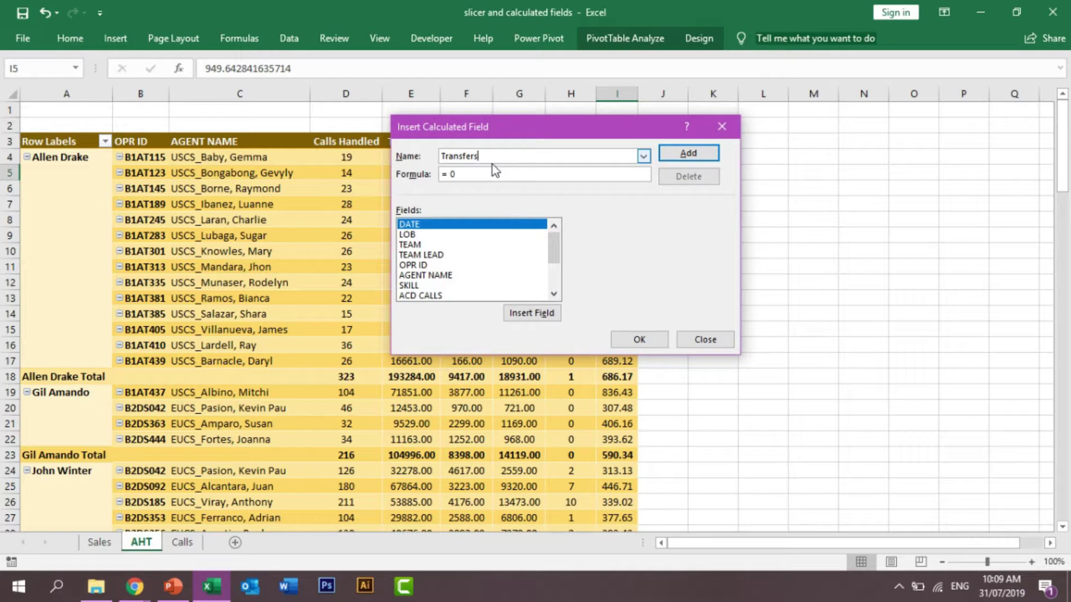
left_click(467, 176)
left_click(561, 271)
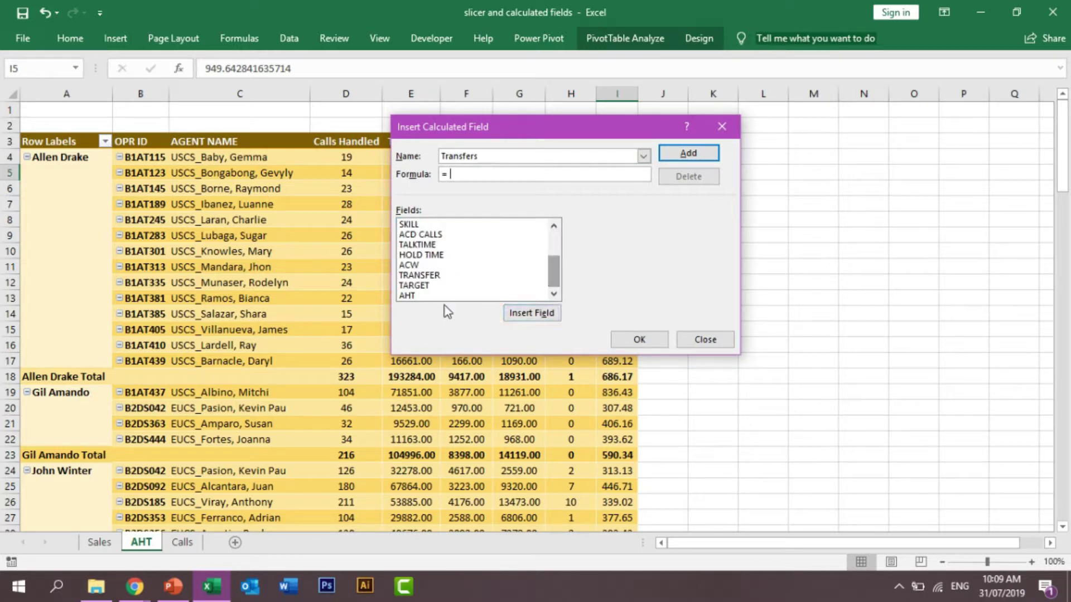
left_click(417, 276)
double_click(418, 277)
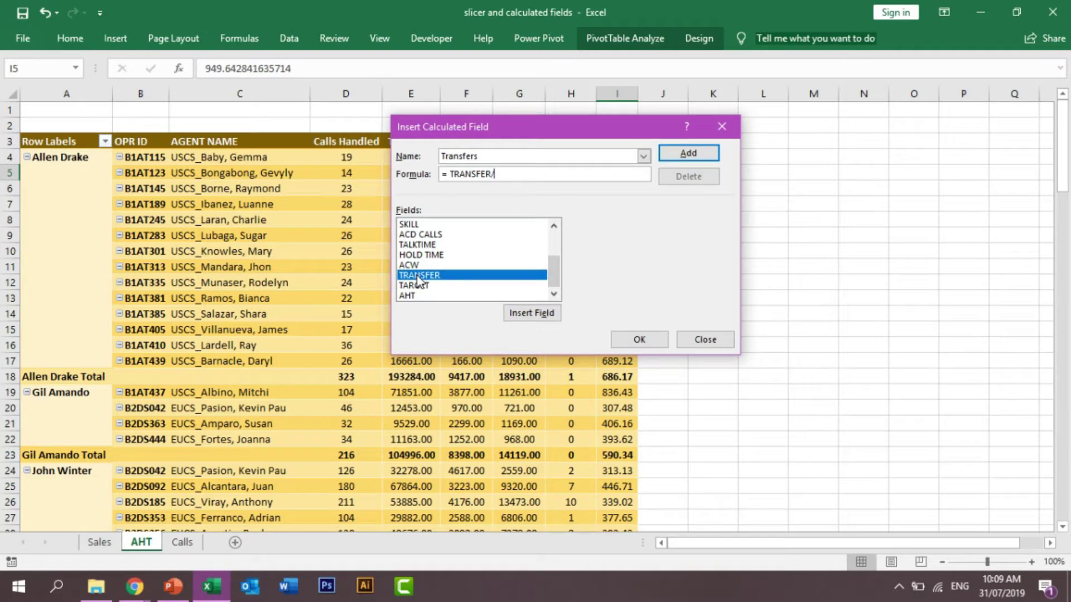
type("/")
double_click(435, 235)
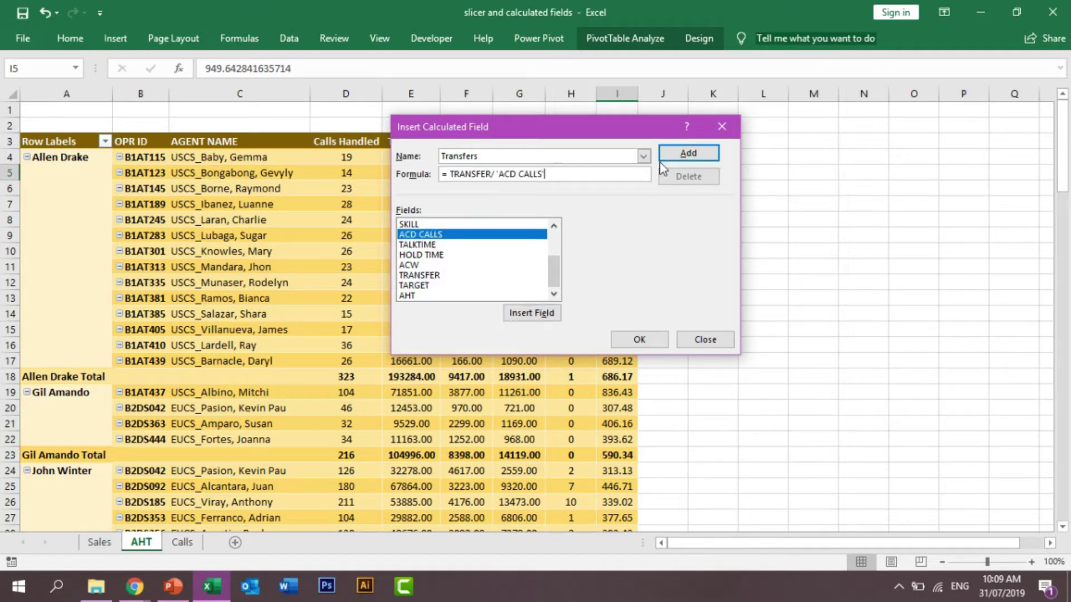
left_click(661, 338)
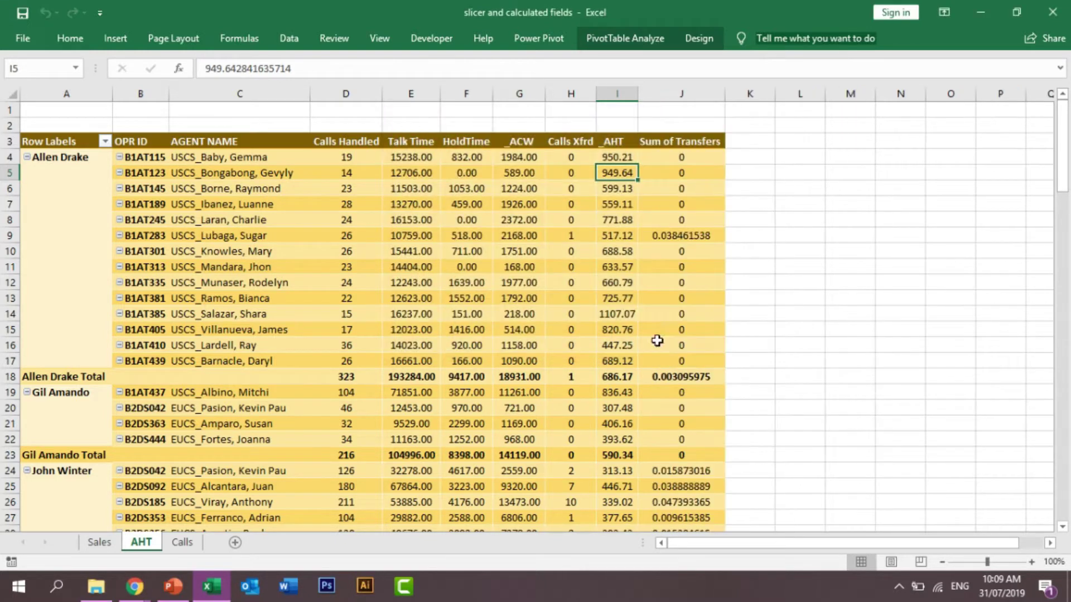
Step: Show the field list and rename the Sum of Transfers value field to TransferRate in its value field settings
left_click(675, 177)
right_click(660, 359)
left_click(700, 355)
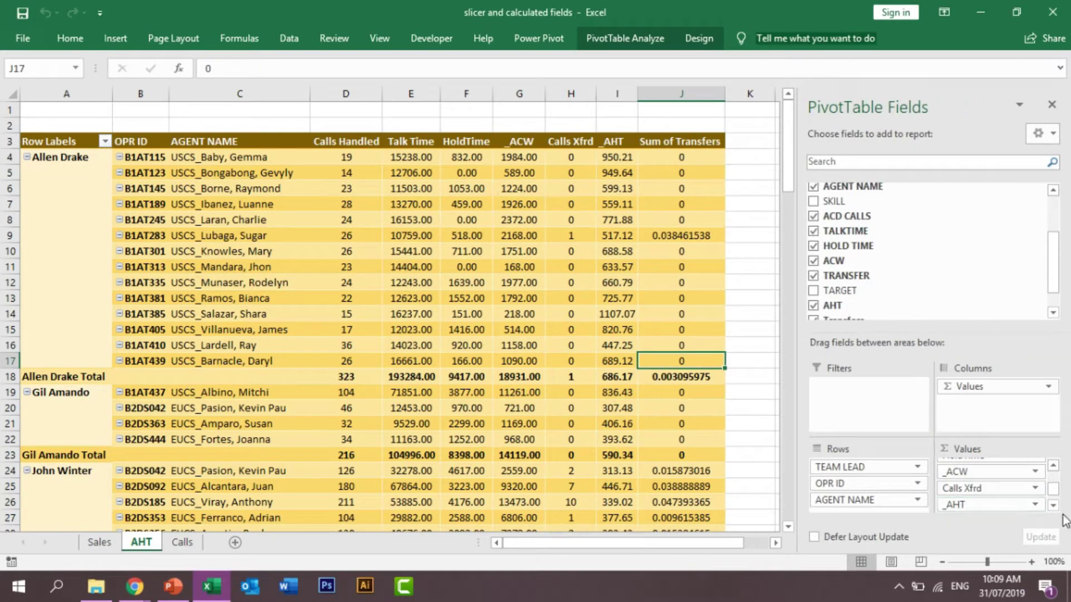
left_click(1052, 505)
left_click(1035, 505)
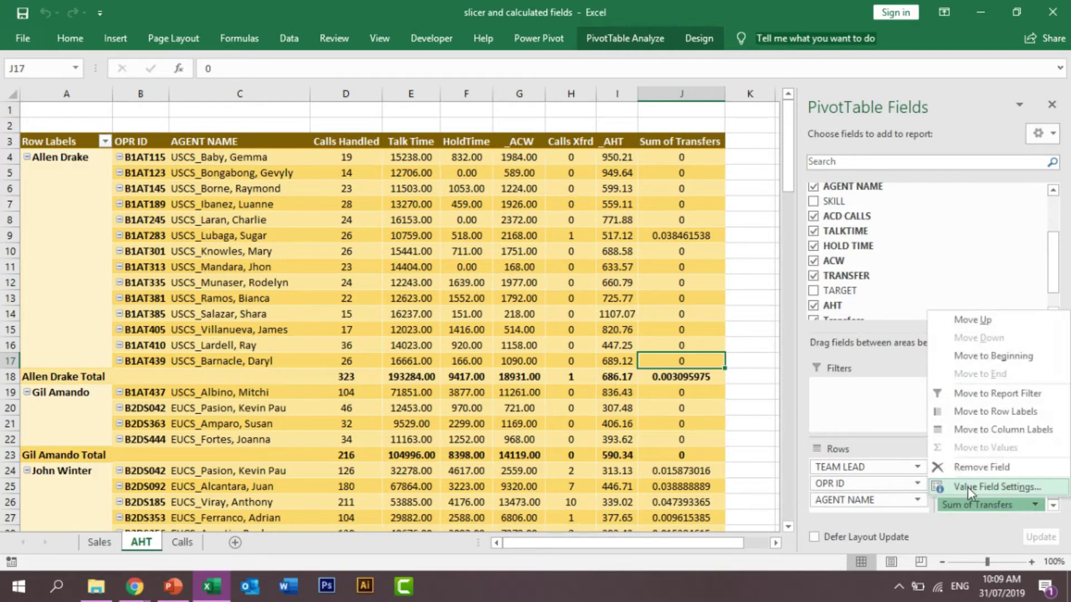
left_click(969, 488)
left_click_drag(528, 162, 466, 167)
key("BackSpace")
left_click(551, 162)
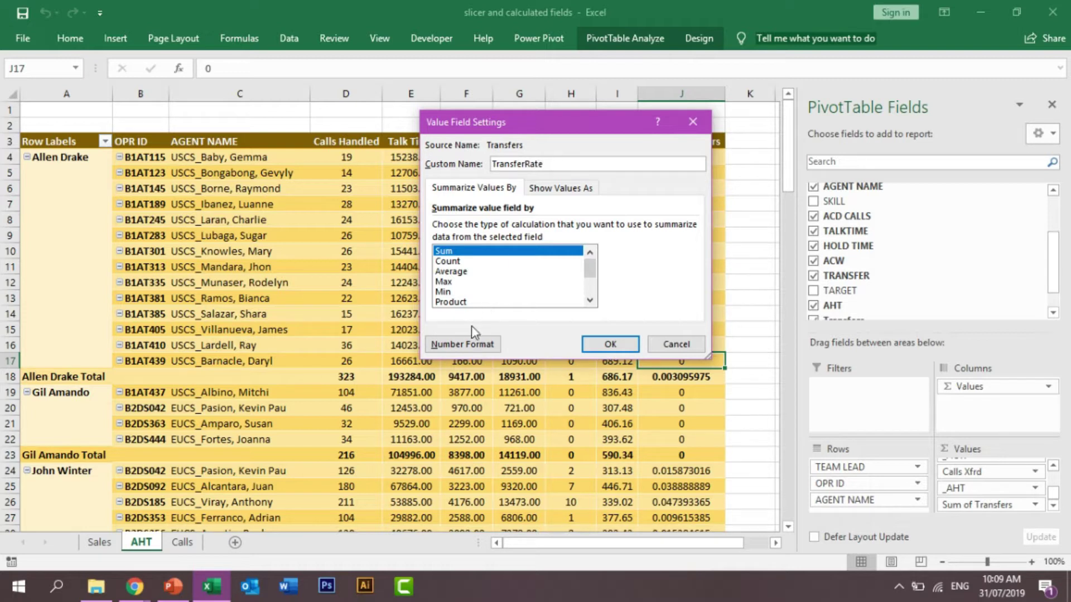
Step: Apply the Percentage number format to the TransferRate value field, and close the PivotTable field list
left_click(467, 344)
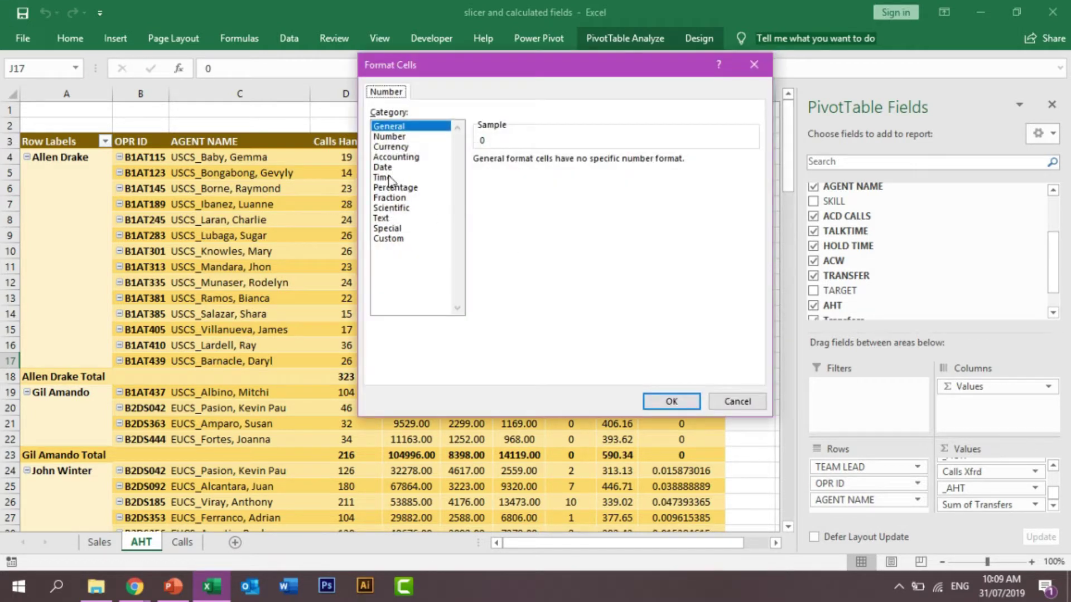
left_click(392, 188)
left_click(672, 402)
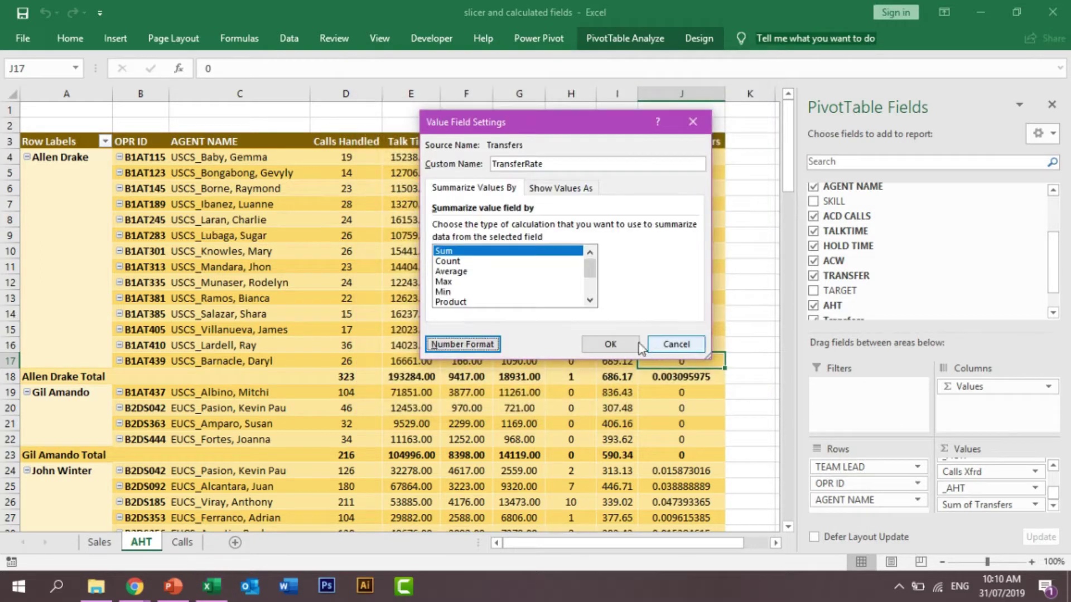
left_click(610, 344)
left_click(670, 311)
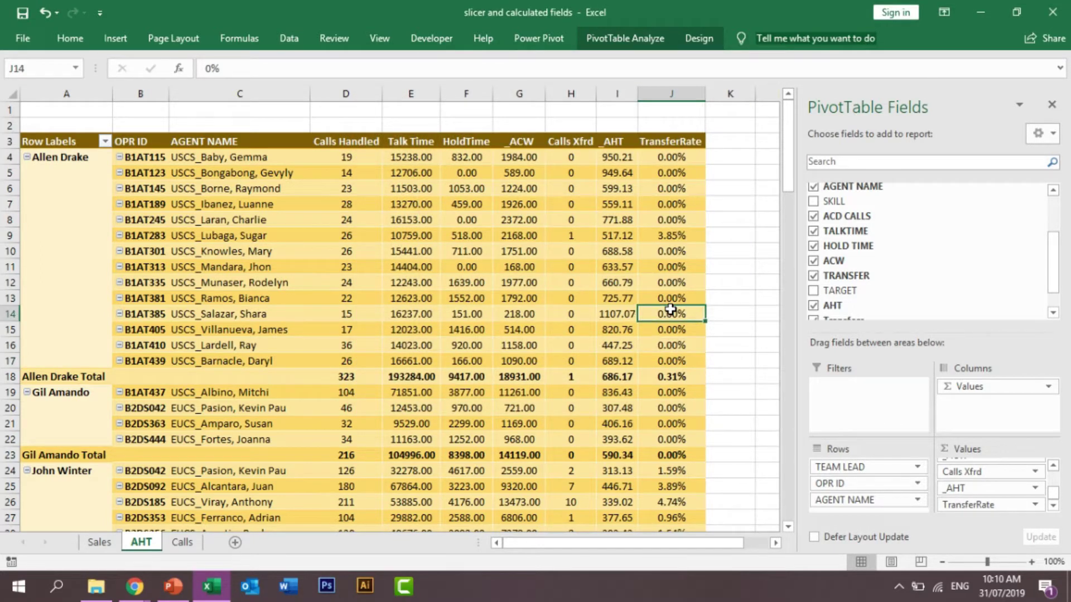
left_click(663, 235)
left_click(1051, 104)
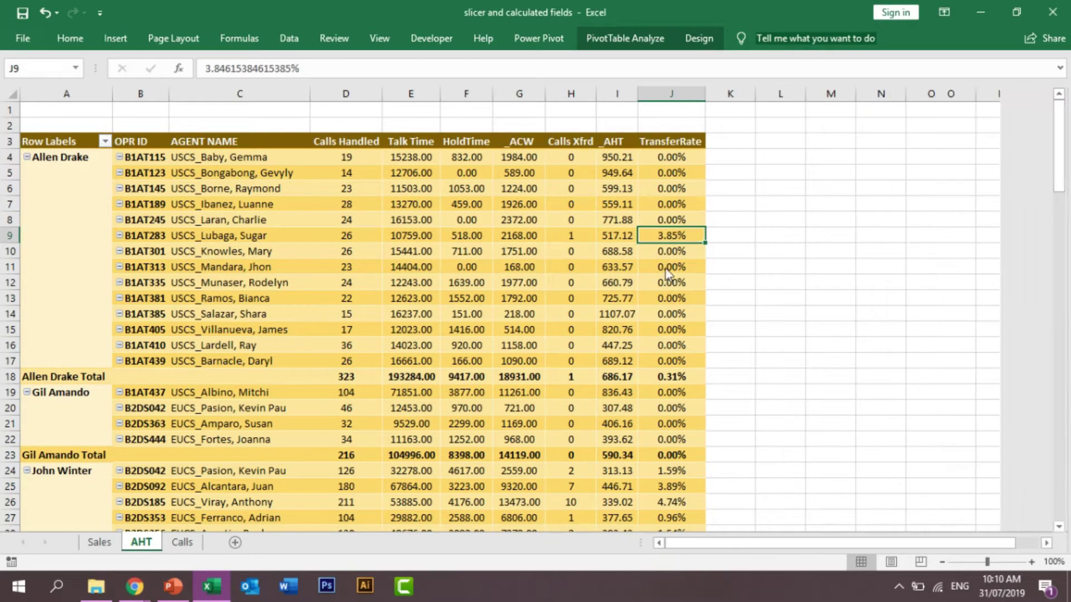
Step: Enter =1/26 in cell K9 to check the TransferRate value in row 9
left_click(727, 236)
type("=")
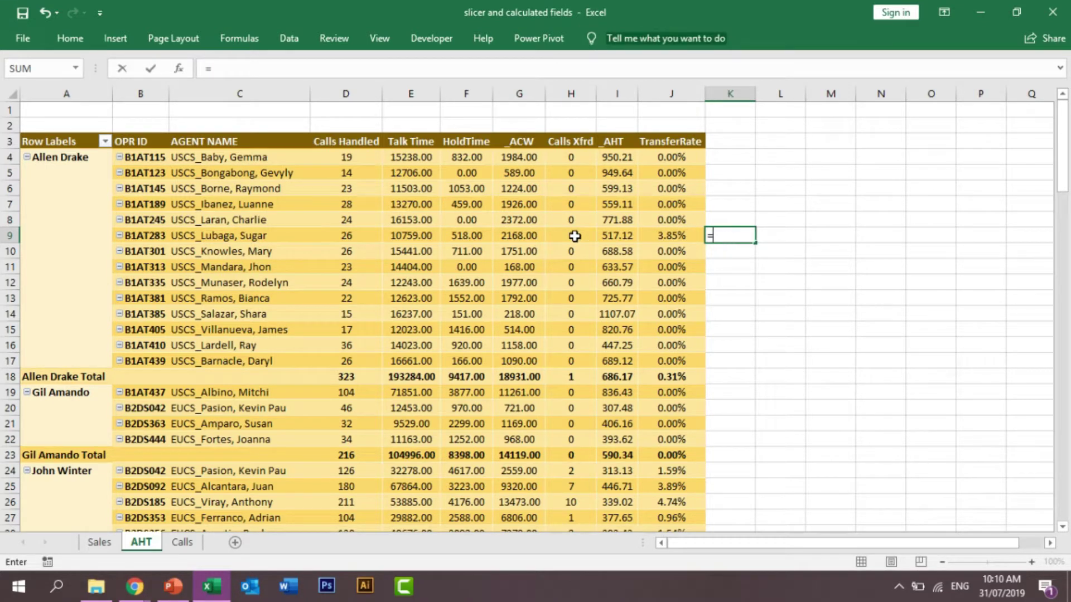
left_click(733, 236)
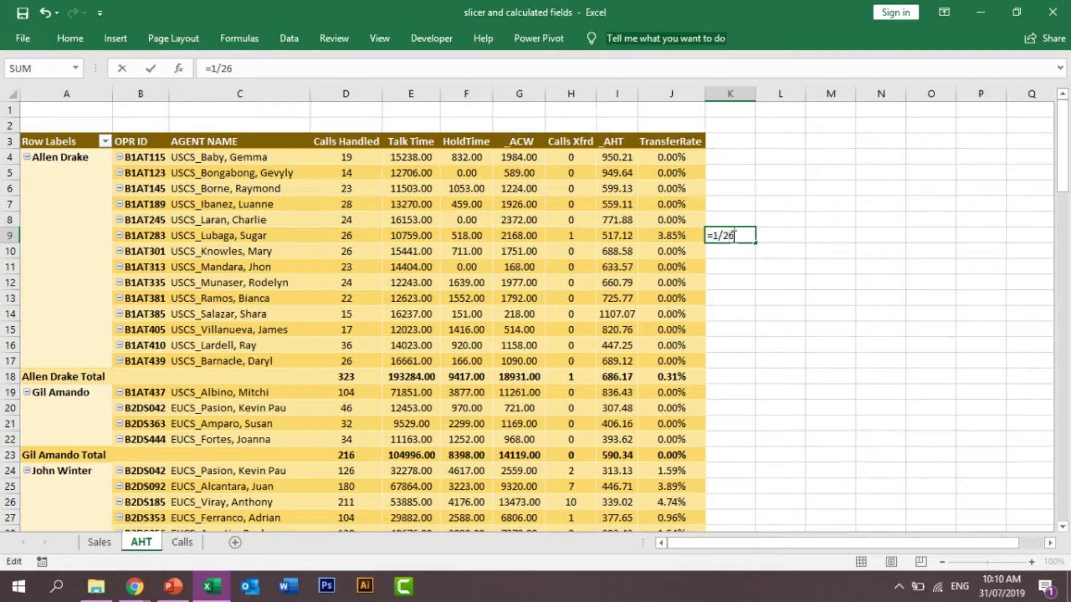
key("Return")
left_click(746, 236)
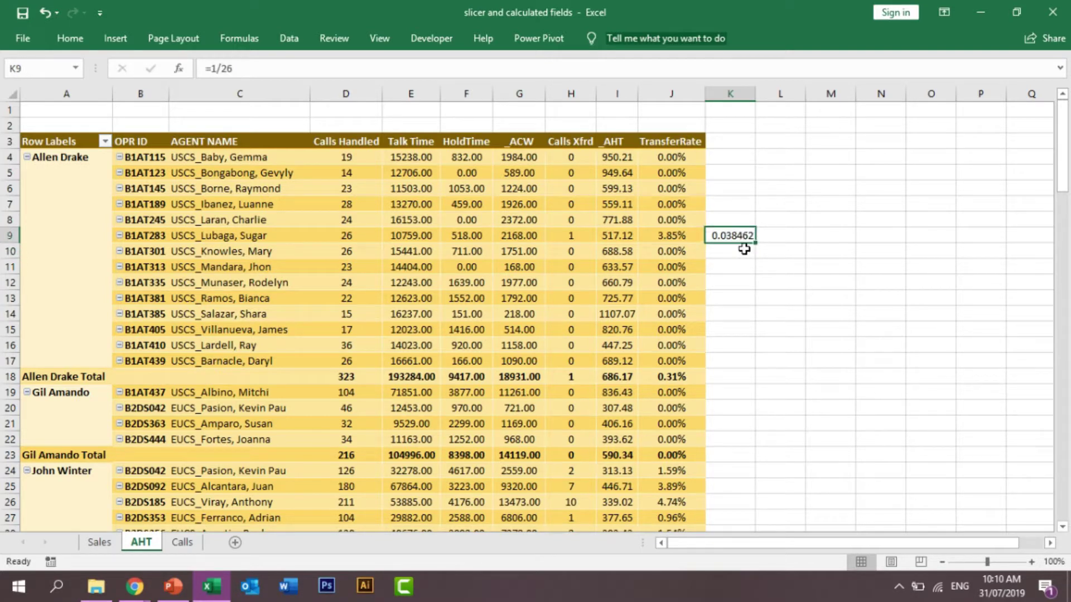
left_click(670, 237)
Step: Remove the =1/26 check formula from the area beside the PivotTable
left_click(722, 232)
right_click(722, 233)
left_click(881, 190)
left_click(868, 210)
left_click(868, 210)
key("Delete")
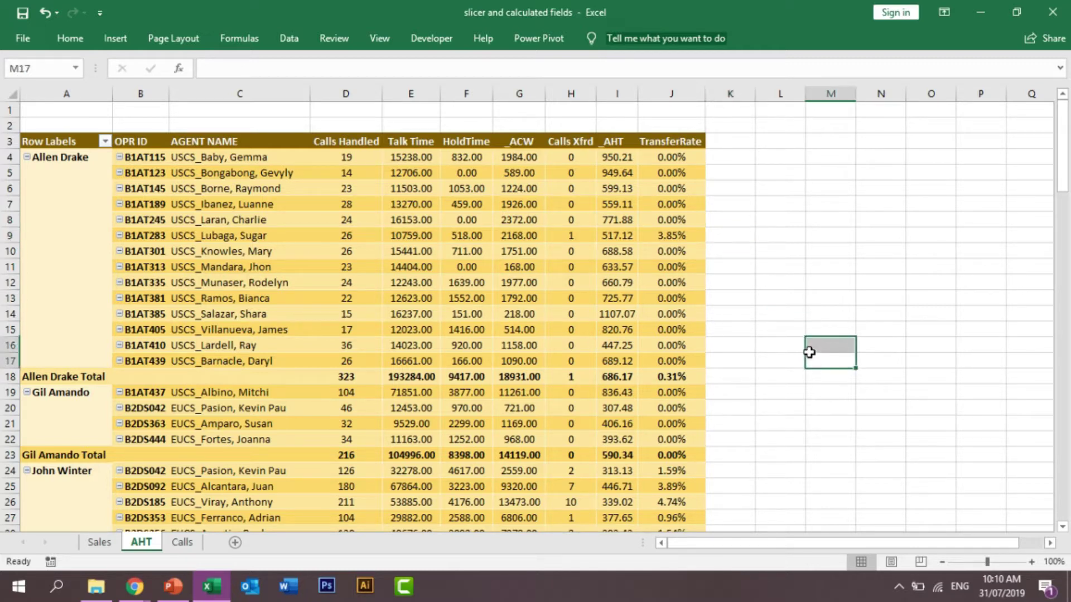
left_click(512, 236)
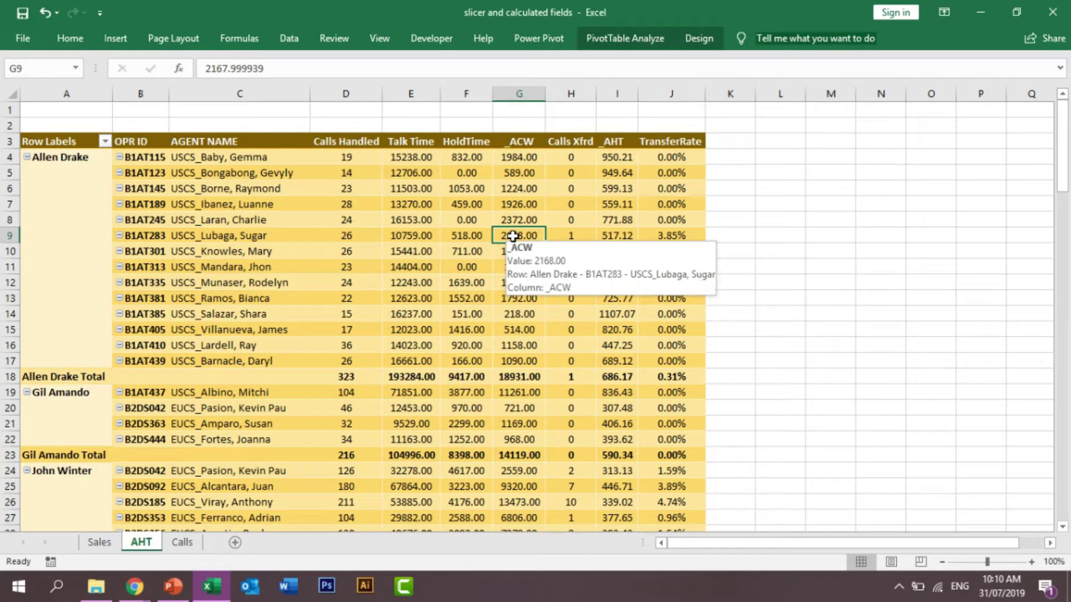
left_click(442, 247)
left_click(402, 345)
Step: Copy the entire PivotTable from the Row Labels header through the Grand Total row and paste it at cell L3
left_click(49, 142)
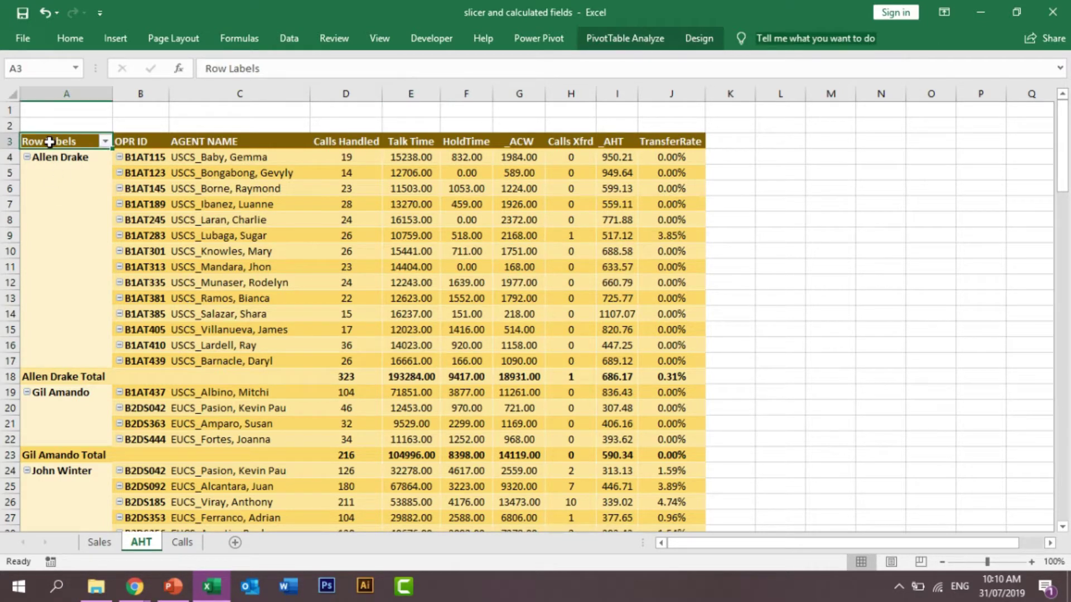
key("shift+Right")
key("shift+Right")
key("shift+Right")
key("shift+Right")
key("shift+Right")
key("shift+Right")
key("shift+Right")
key("shift+Right")
key("shift+Right")
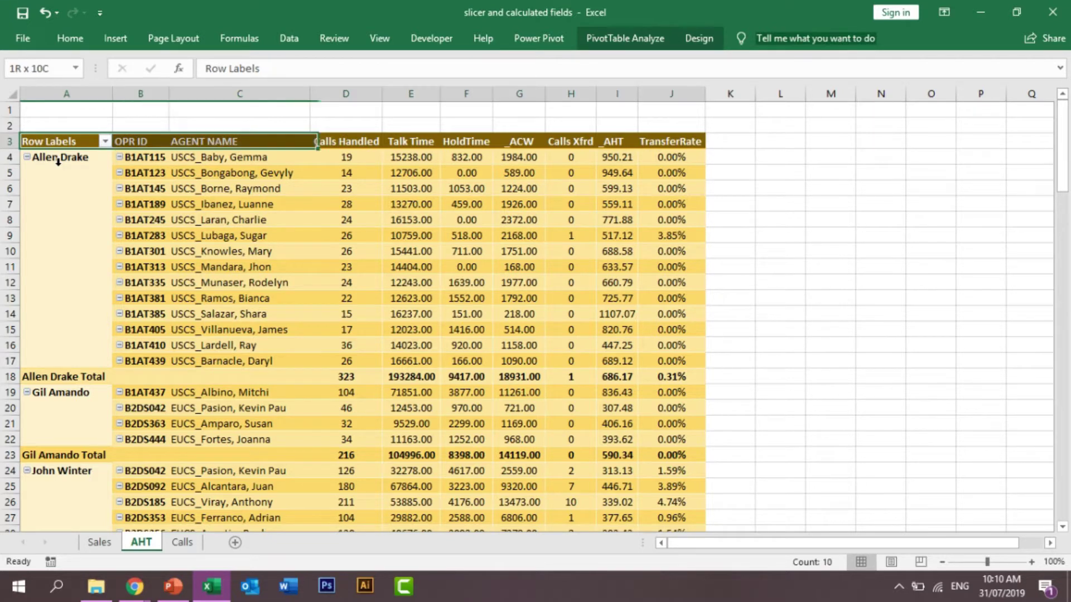
key("shift+Down")
key("shift+Down")
key("shift+Down")
key("shift+Down")
key("shift+Down")
key("shift+Down")
key("shift+Down")
key("shift+Down")
key("shift+Down")
key("shift+Down")
key("shift+Down")
key("shift+Down")
key("shift+Down")
key("shift+Down")
key("shift+Down")
key("shift+Down")
key("shift+Down")
key("shift+Down")
key("shift+Down")
key("shift+Down")
key("shift+Down")
key("shift+Down")
key("shift+Down")
key("shift+Down")
key("shift+Down")
key("shift+Down")
key("shift+Down")
key("shift+Down")
key("shift+Down")
key("shift+Down")
key("shift+Down")
key("shift+Down")
key("shift+Down")
key("shift+Down")
key("shift+Down")
key("shift+Down")
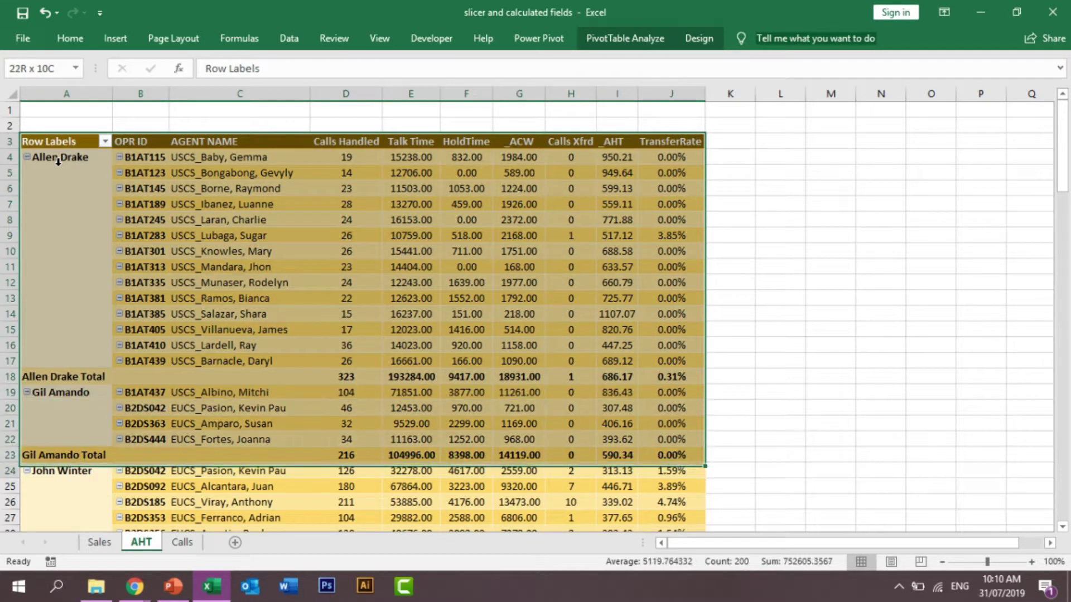
key("shift+Down")
key("shift+Down")
key("shift+Down")
key("shift+Down")
key("shift+Down")
key("shift+Down")
key("shift+Down")
key("shift+Down")
key("shift+Down")
key("shift+Down")
key("shift+Down")
key("shift+Down")
key("shift+Down")
key("shift+Down")
key("shift+Down")
key("shift+Down")
key("shift+Down")
key("shift+Down")
key("shift+Down")
key("shift+Down")
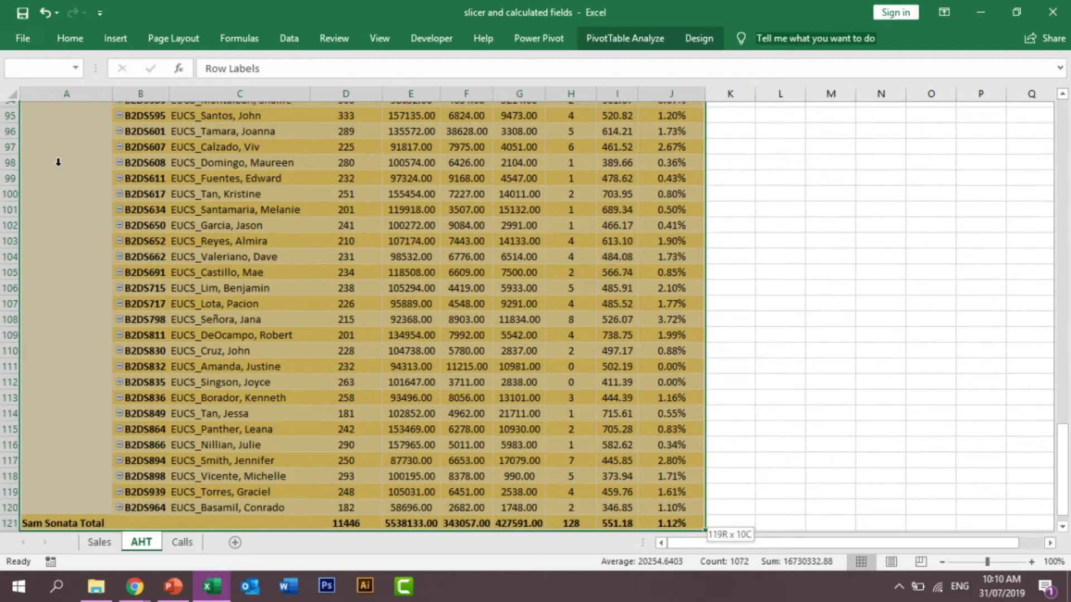
key("ctrl+c")
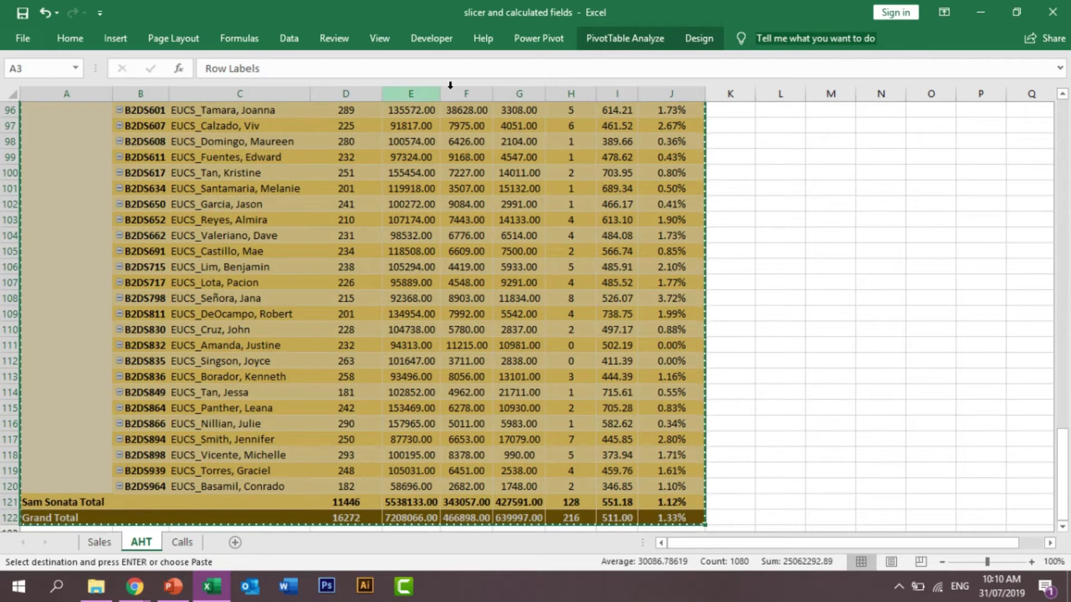
left_click(730, 188)
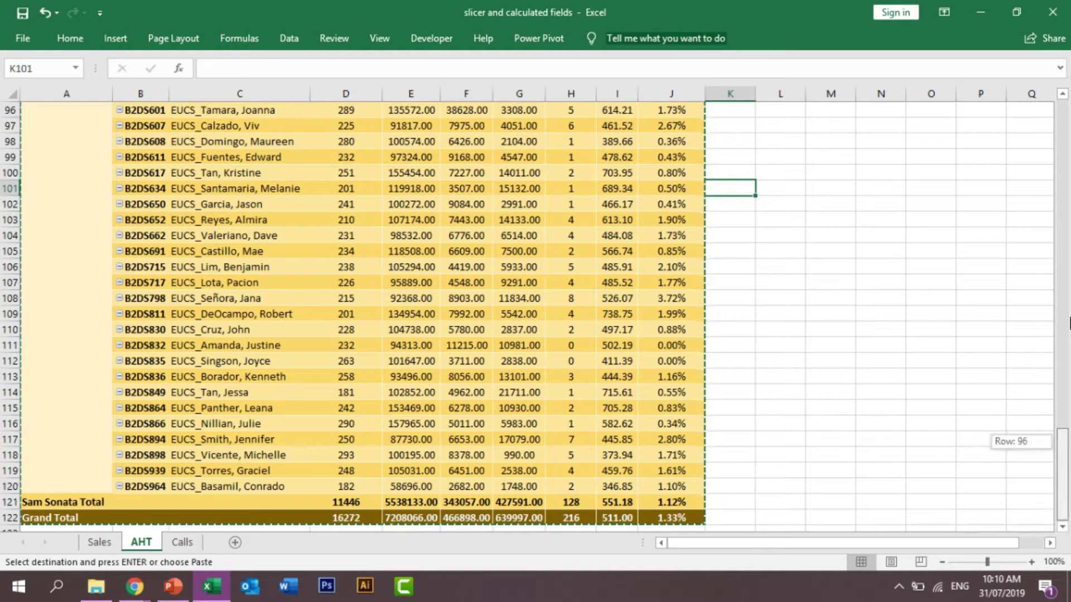
left_click_drag(1066, 446, 1062, 139)
left_click(792, 141)
key("ctrl+v")
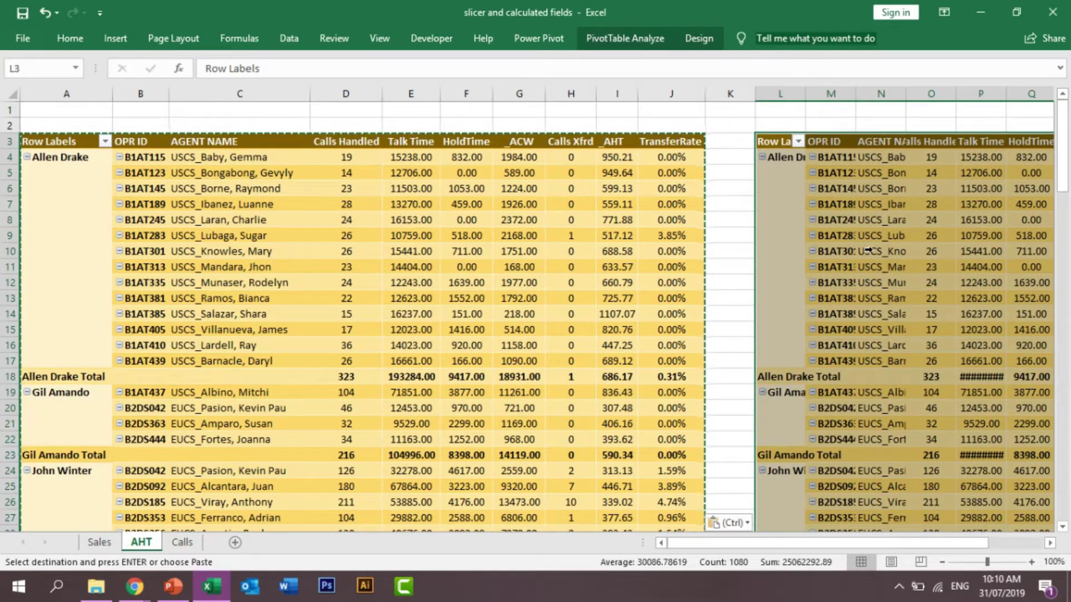
Step: Show the field list for the original PivotTable and remove TEAM LEAD from its rows
left_click(290, 235)
left_click(321, 237)
right_click(321, 236)
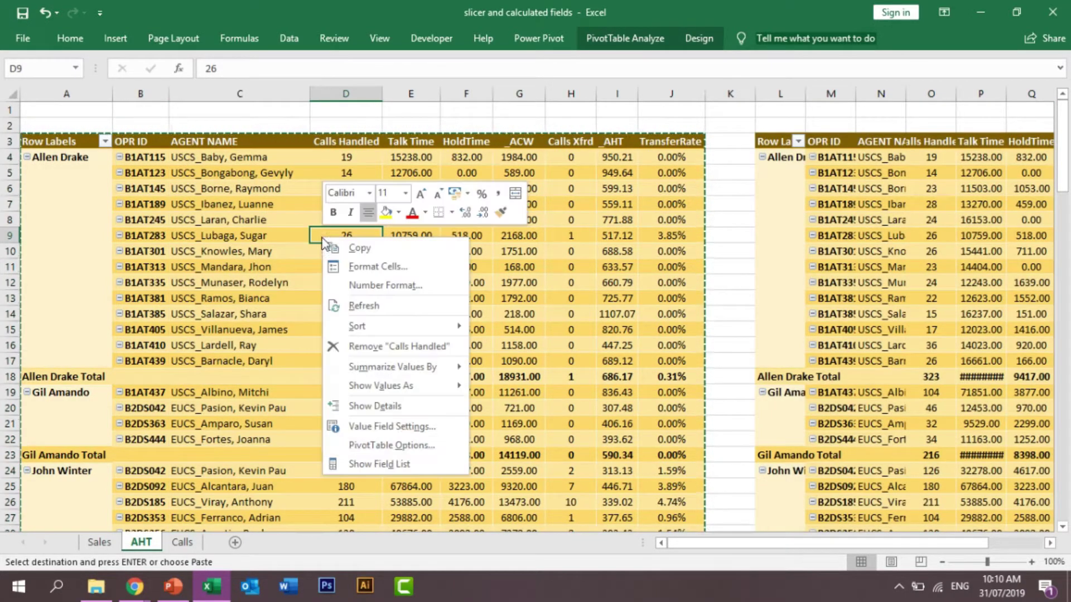
left_click(385, 464)
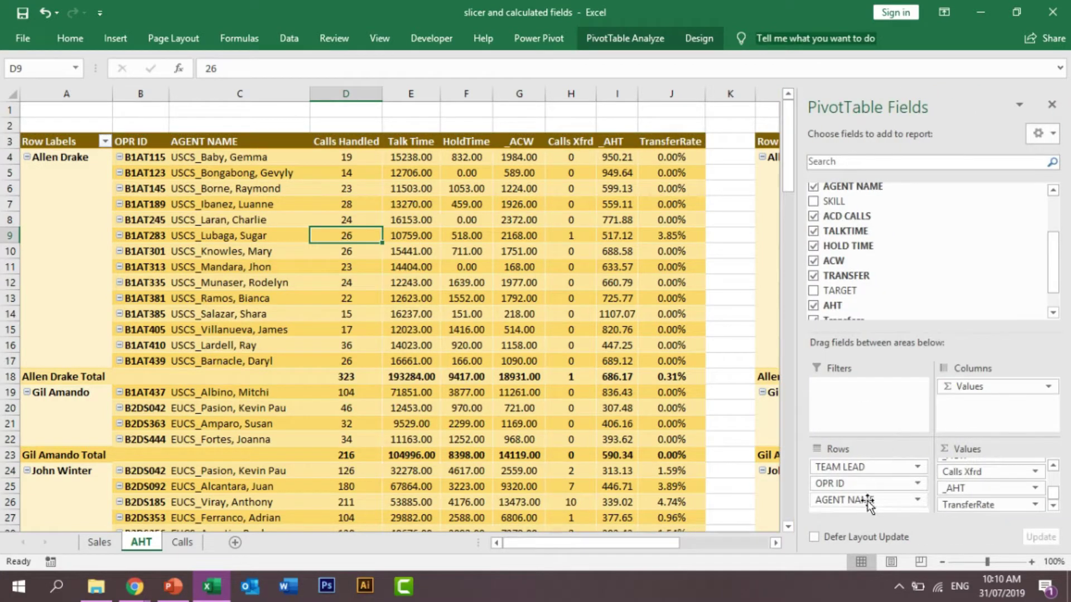
left_click(858, 481)
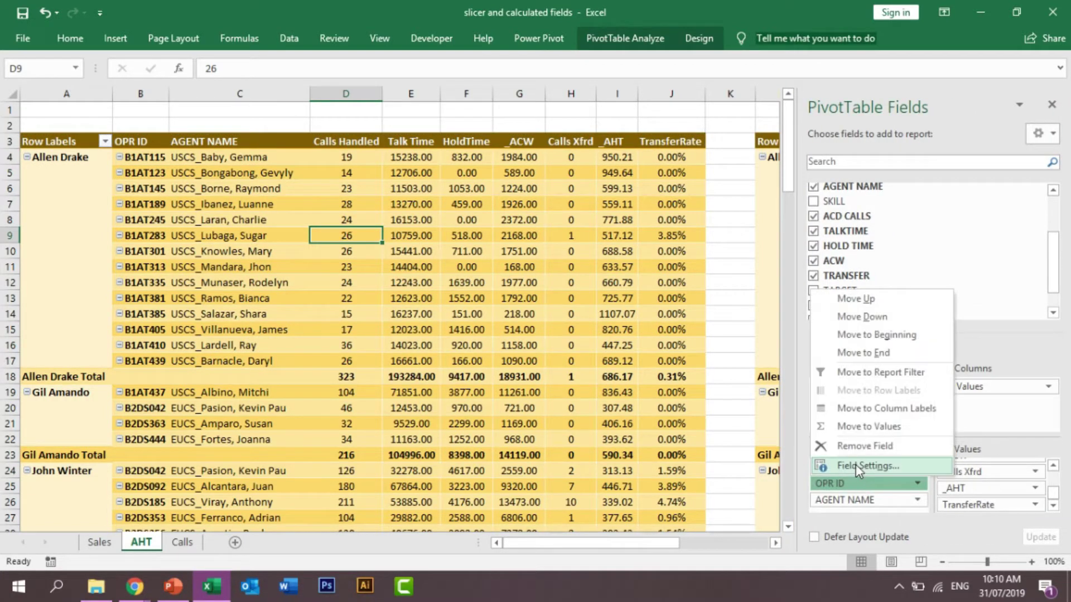
left_click(860, 498)
left_click(1032, 266)
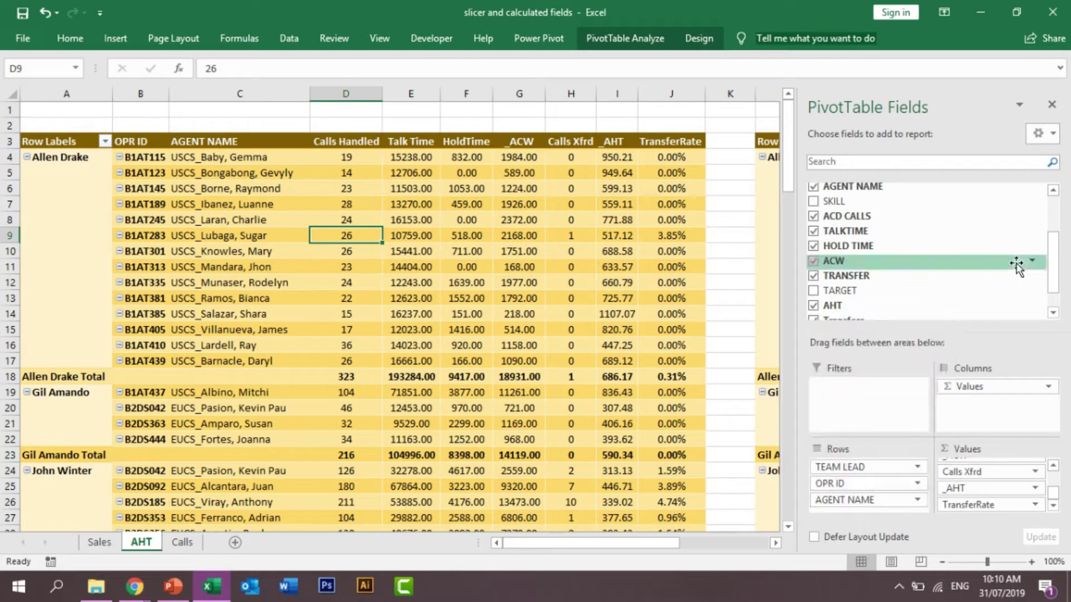
left_click_drag(870, 466, 895, 215)
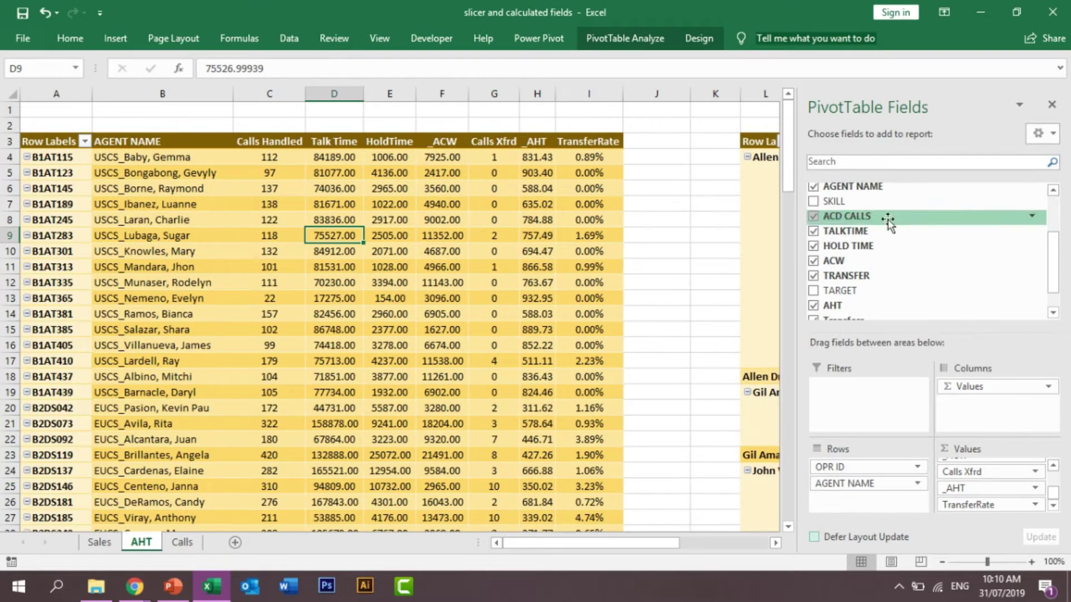
left_click(183, 212)
left_click(493, 267)
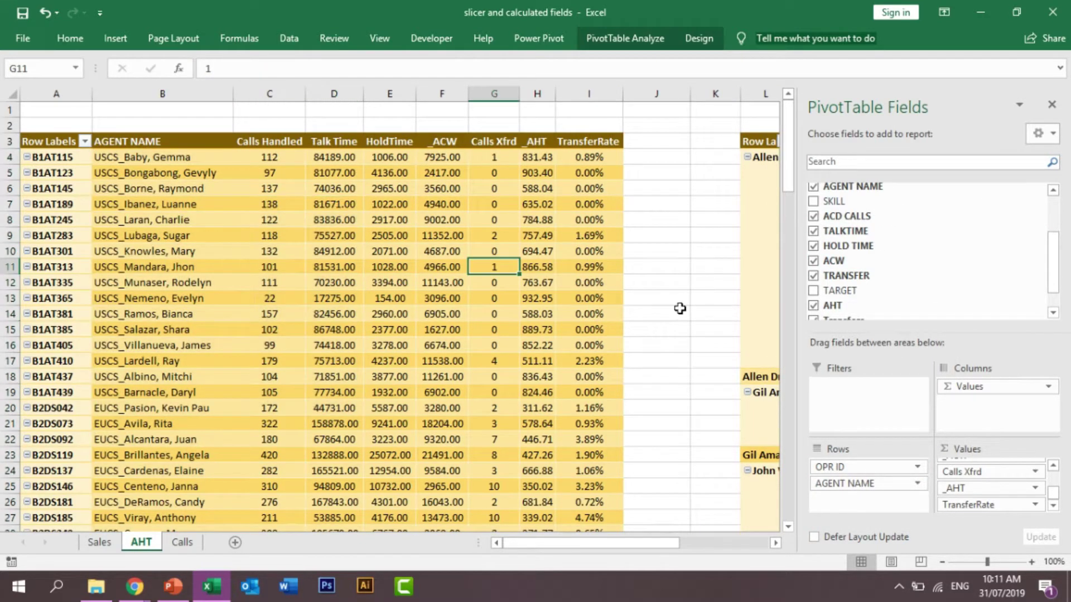
Step: Remove OPR ID and AGENT NAME from the rows of the PivotTable at L3, leaving only TEAM LEAD
left_click(745, 318)
left_click_drag(594, 543, 786, 527)
left_click_drag(834, 483, 884, 287)
left_click_drag(843, 488, 889, 303)
left_click(502, 514)
Step: Copy the team lead PivotTable in L3:S9 and paste it below at cell L15
left_click_drag(280, 144, 674, 237)
key("ctrl+c")
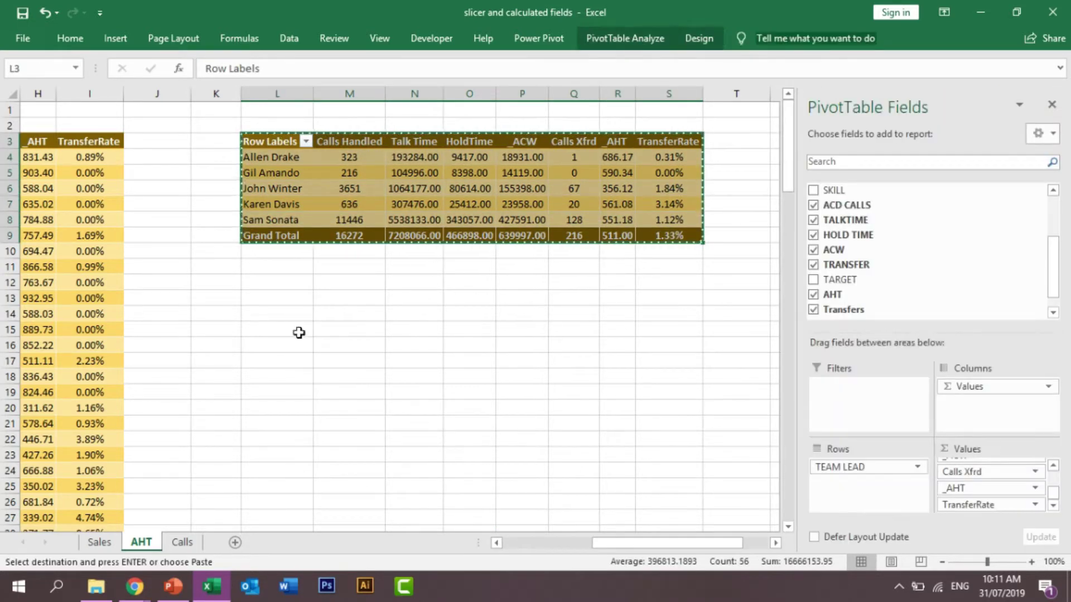
left_click(299, 332)
key("ctrl+v")
Step: Replace TEAM LEAD with SKILL as the row field of the PivotTable at L15, and select a cell in the agent-level PivotTable
left_click_drag(573, 408, 573, 392)
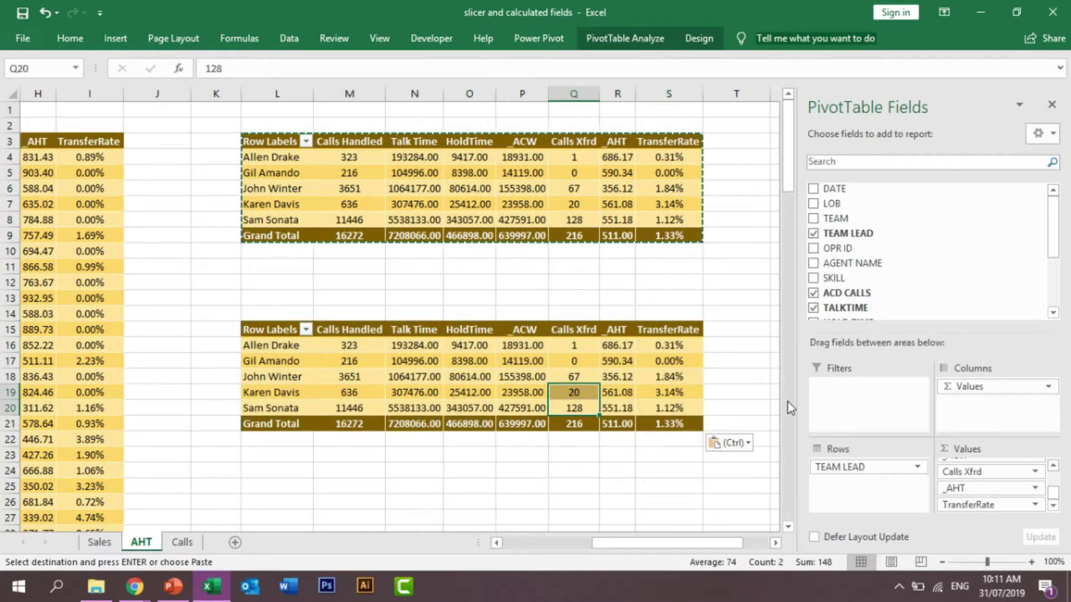
mouse_move(851, 467)
left_mouse_down()
mouse_move(925, 265)
mouse_move(848, 278)
mouse_move(865, 464)
left_mouse_up()
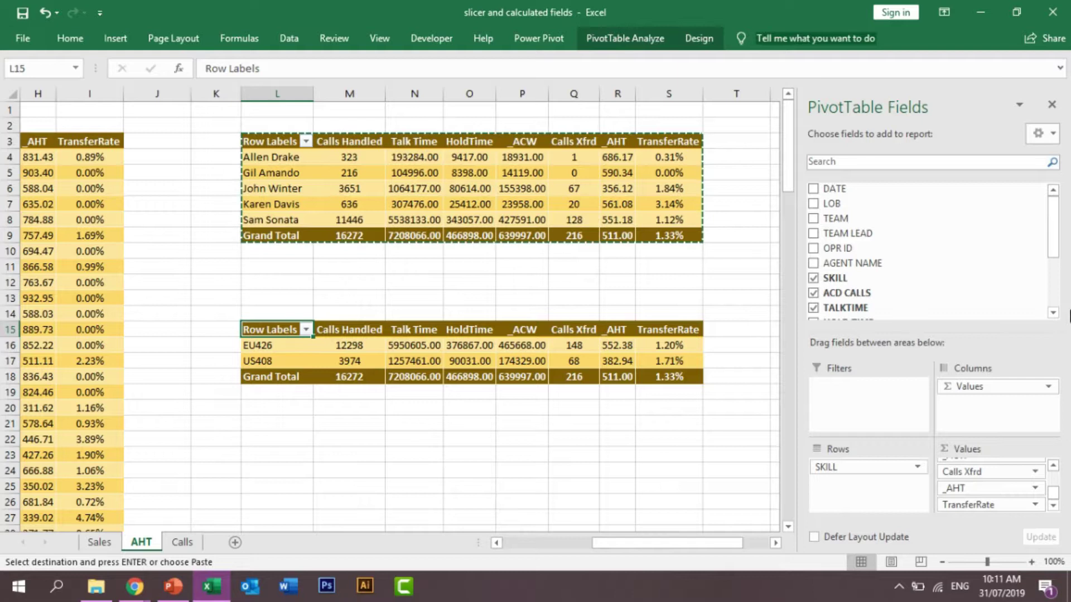
left_click_drag(1052, 258, 489, 490)
left_click(485, 486)
left_click_drag(798, 544, 724, 545)
left_click(271, 249)
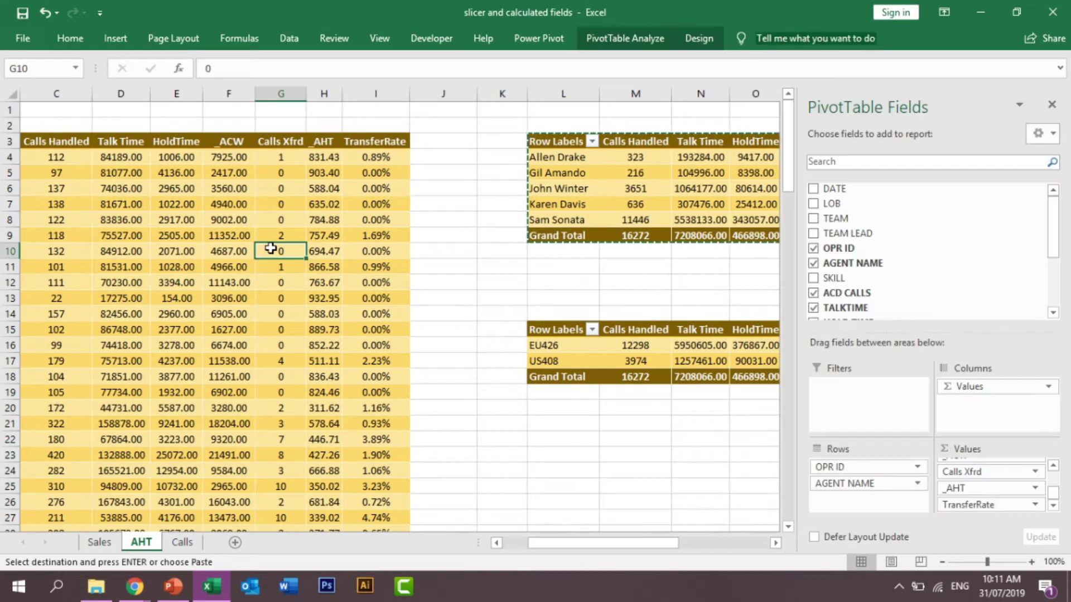
left_click(272, 216)
left_click(558, 186)
left_click(580, 325)
left_click(293, 240)
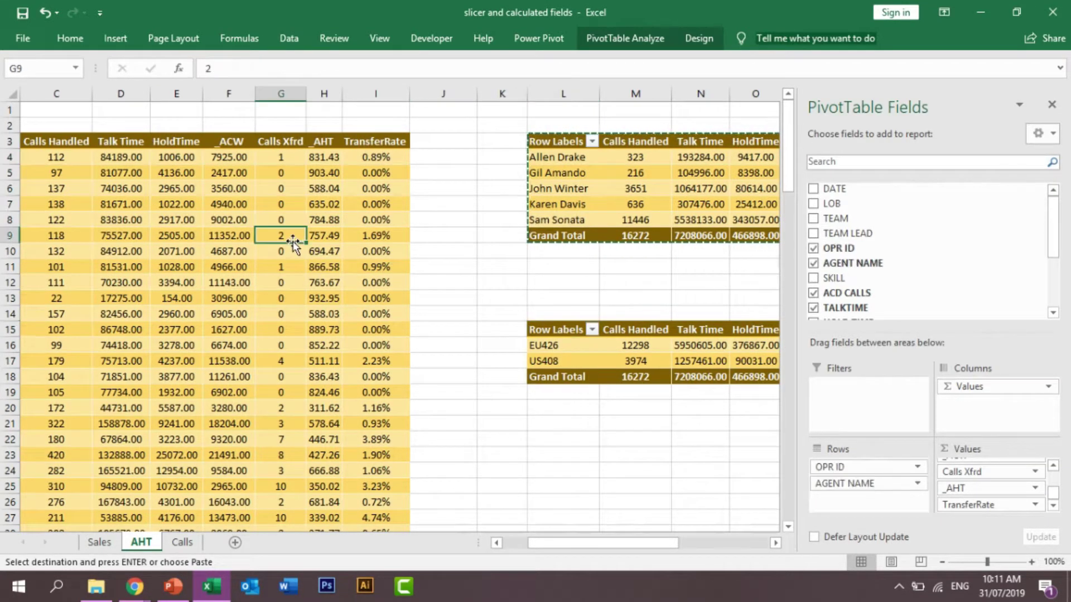
left_click(624, 39)
left_click(424, 67)
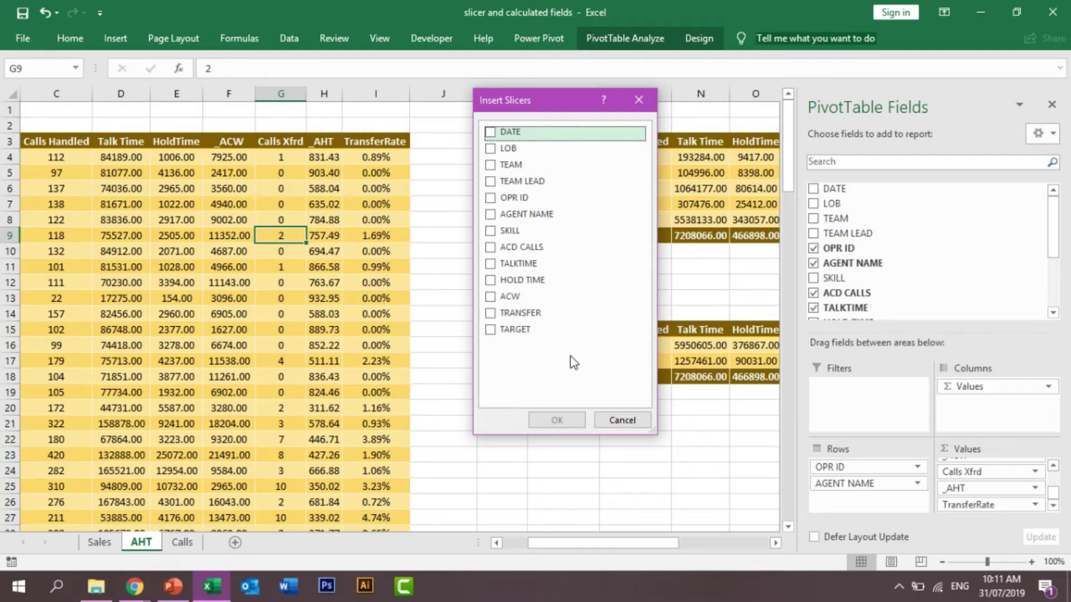
left_click(621, 420)
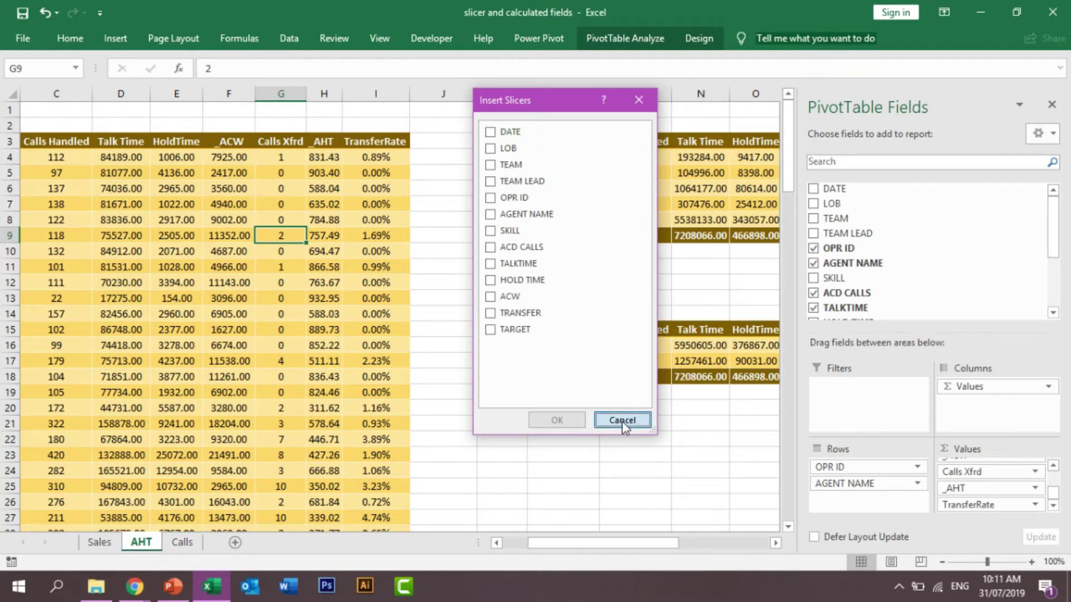
left_click(623, 454)
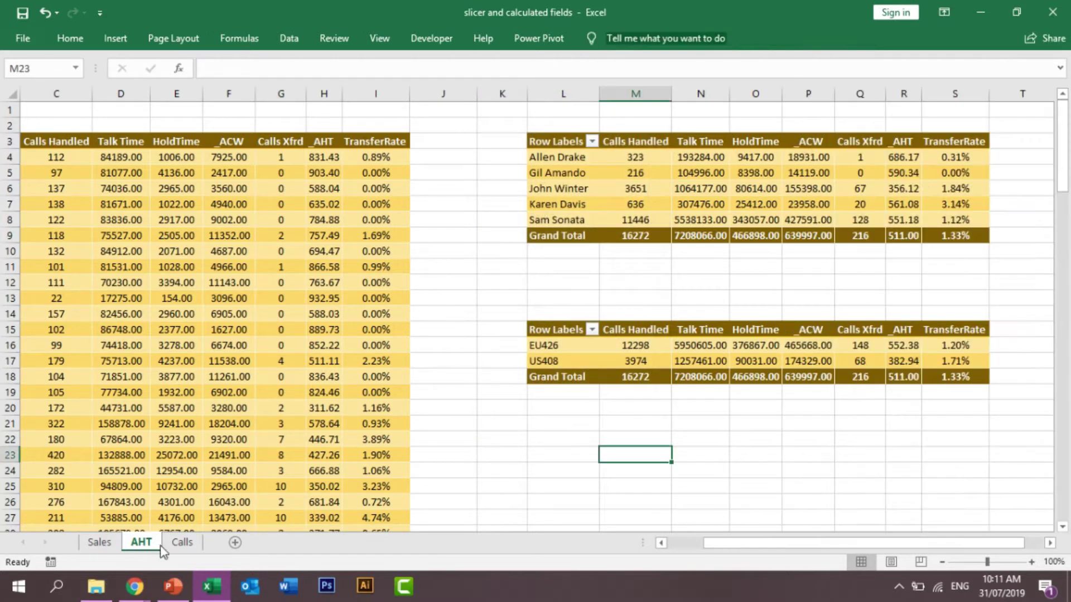
Step: Add the column header Month in cell N1 of the Calls sheet
left_click(181, 549)
left_click(879, 238)
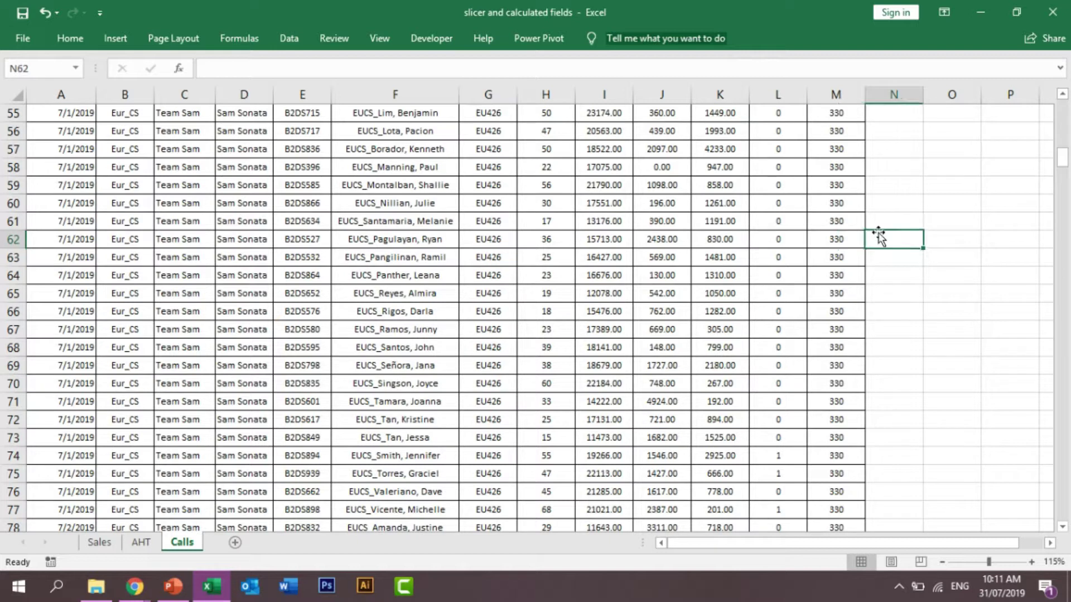
key("ctrl+Up")
type("Month")
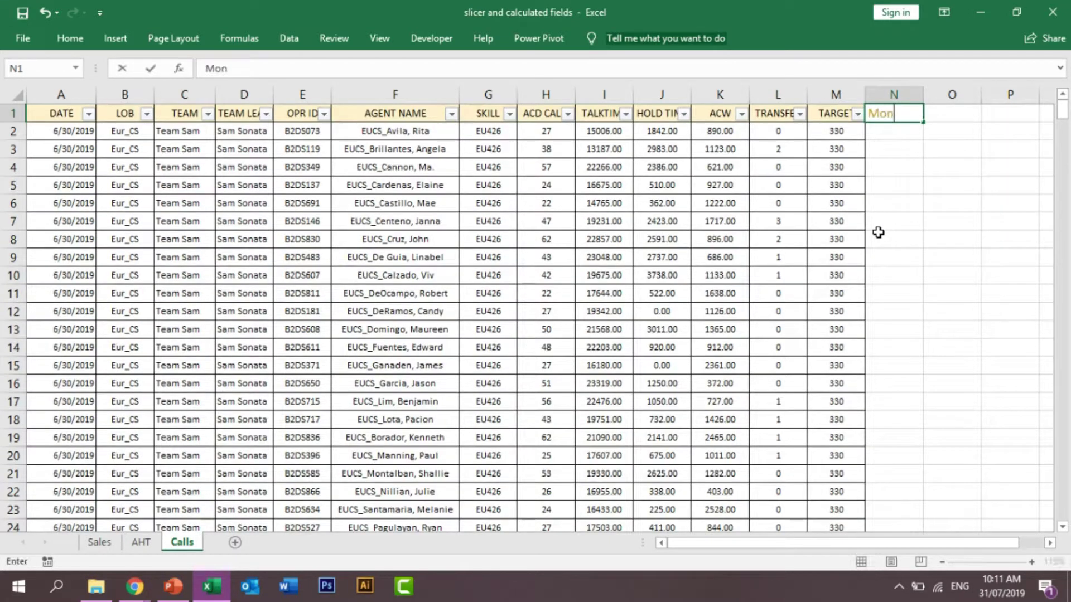
left_click(878, 231)
left_click(891, 137)
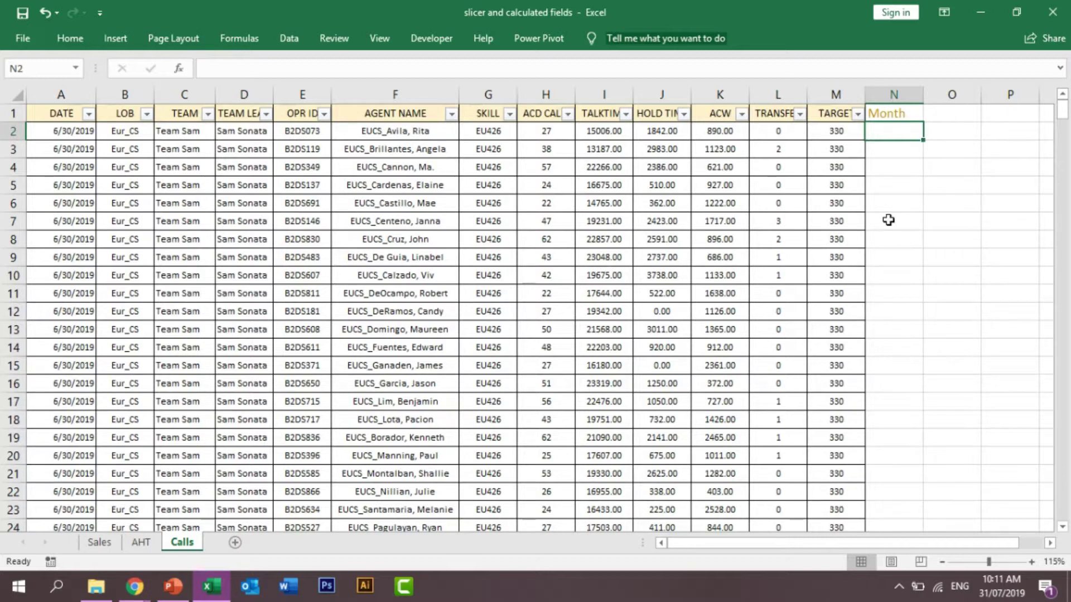
Step: Enter =TEXT(A2,"mmmm") in cell N2 of the Month column and fill it down all data rows
type("=text(")
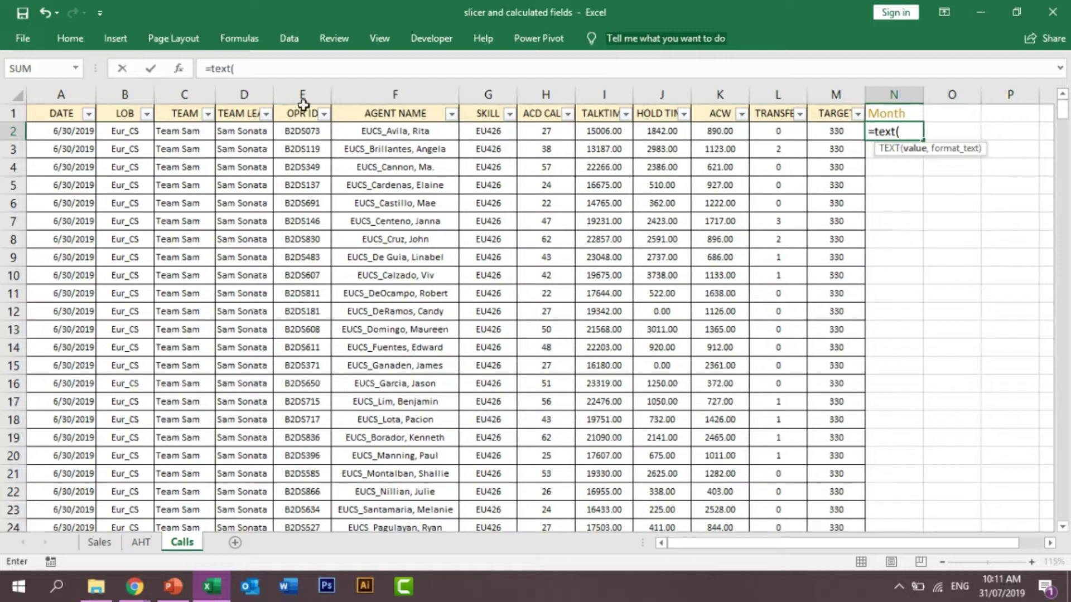
left_click(65, 131)
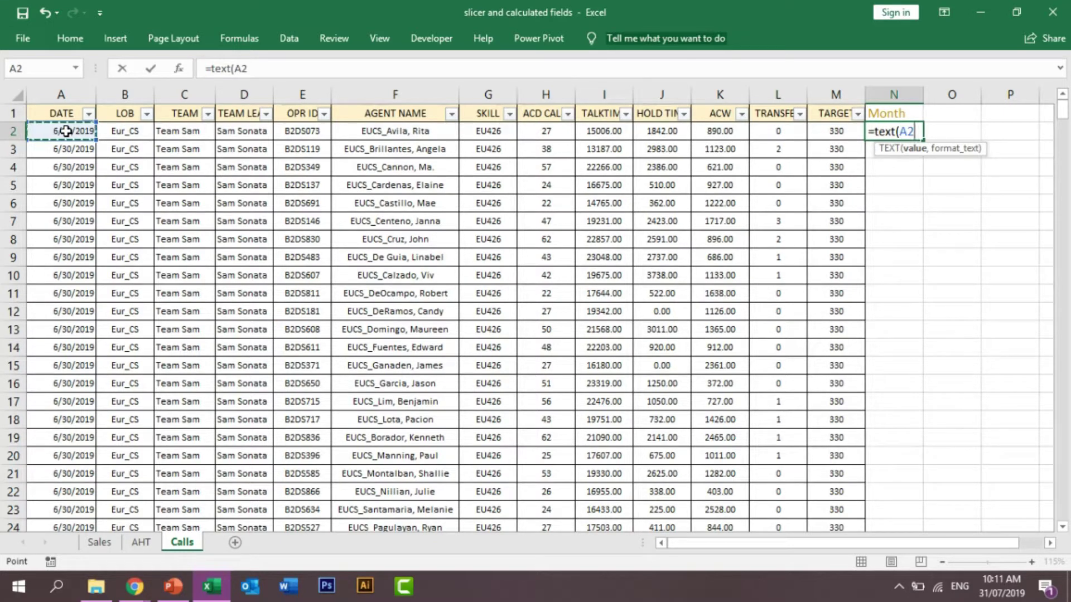
type(",\"mmmm")
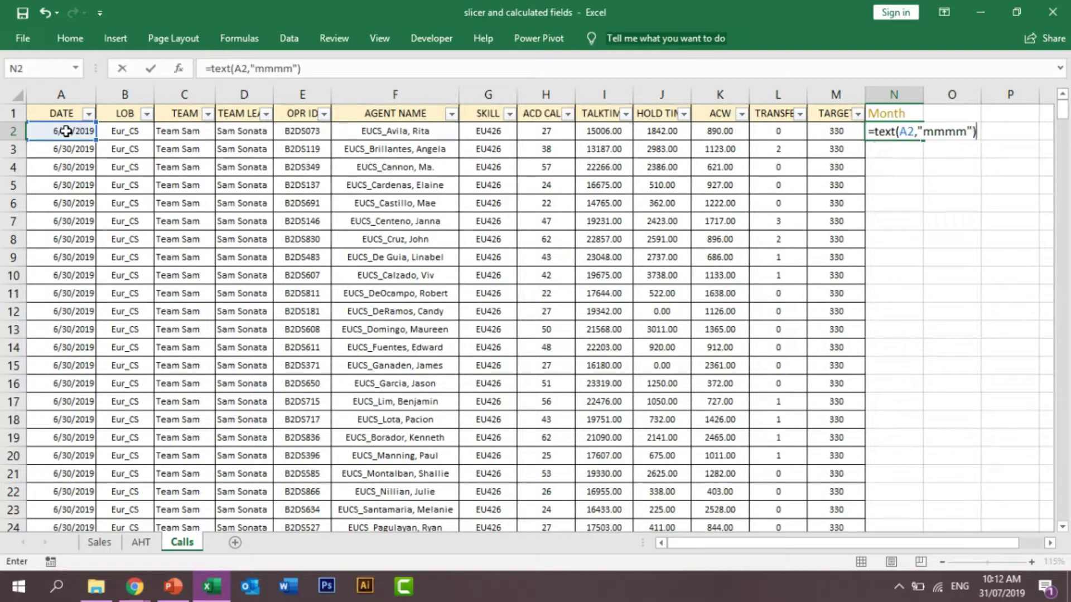
key("Return")
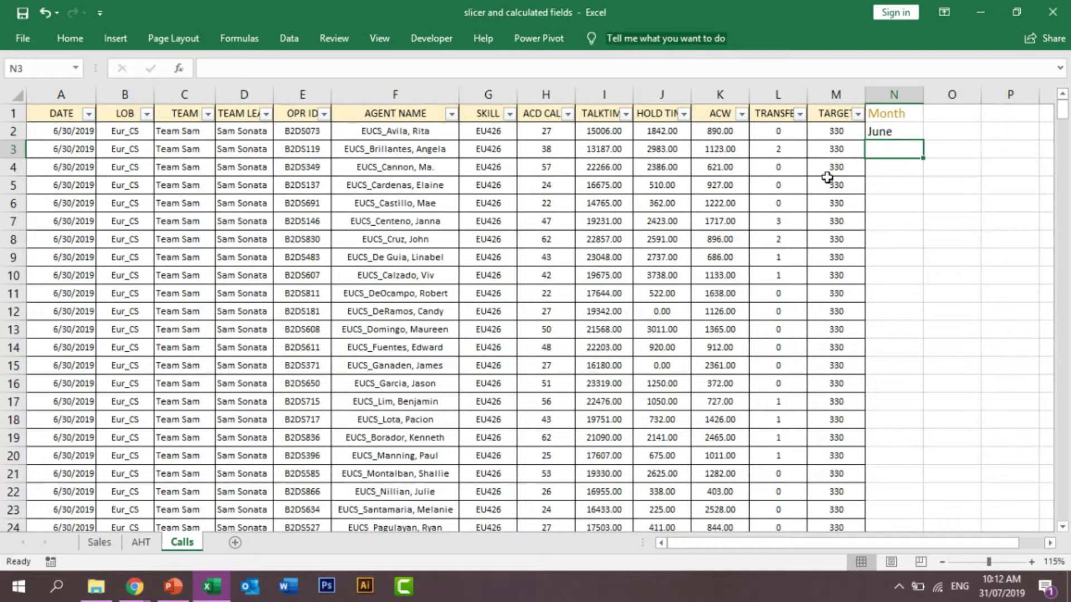
left_click(904, 132)
double_click(922, 139)
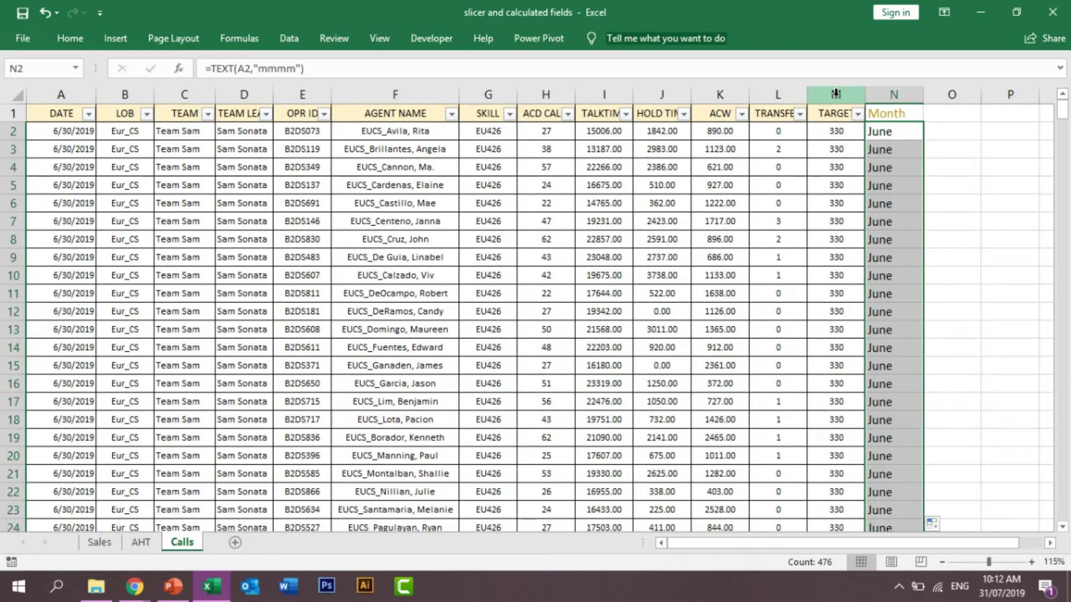
Step: Copy the SKILL column's formatting onto the Month column N, pasting formats only
left_click(836, 93)
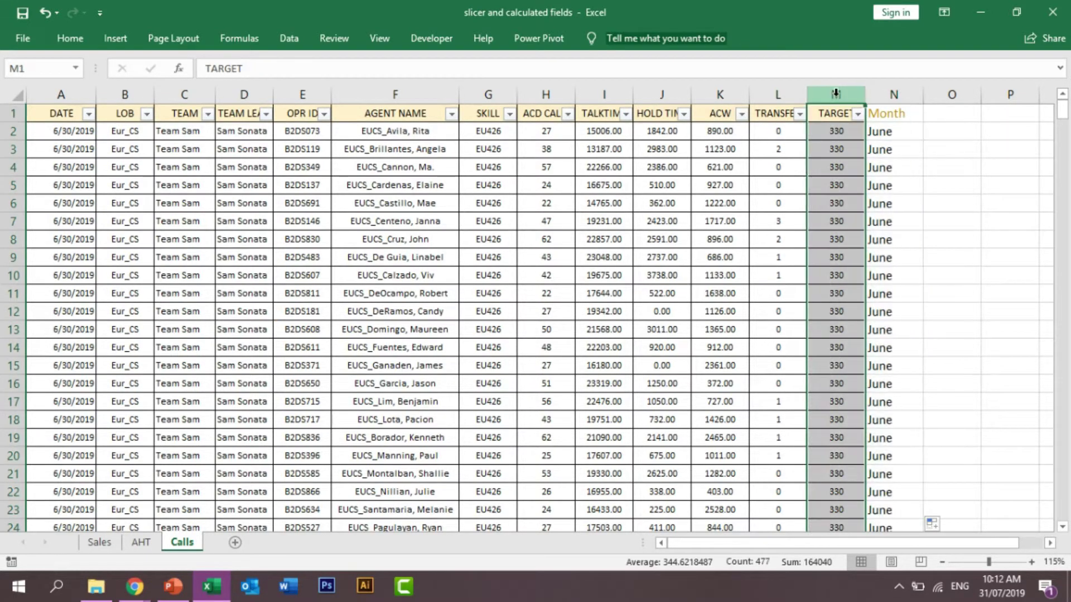
left_click(487, 93)
key("ctrl+c")
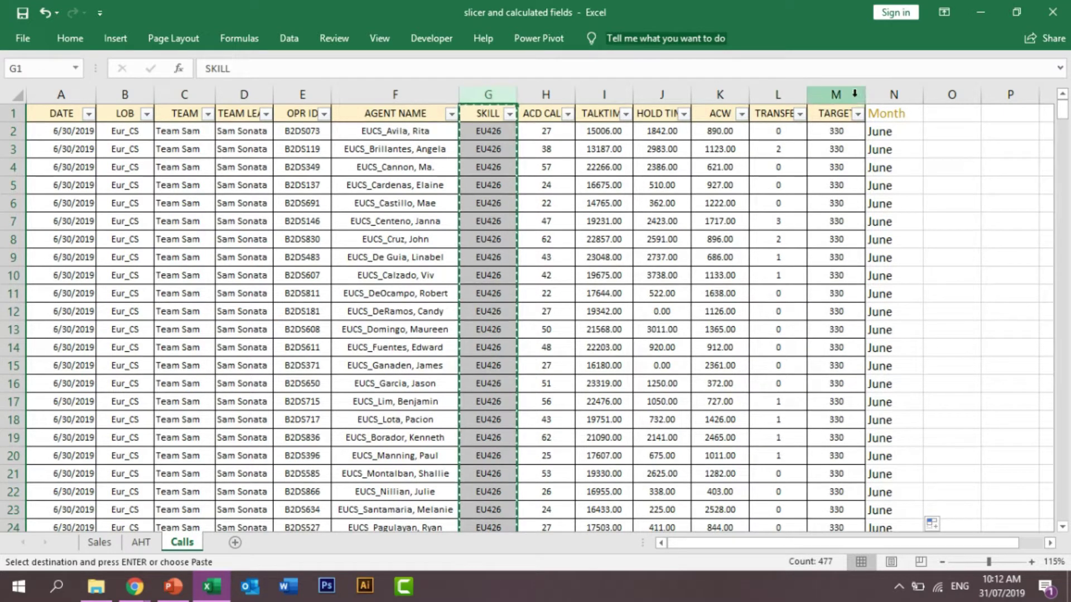
left_click(884, 94)
key("ctrl+alt+v")
key("t")
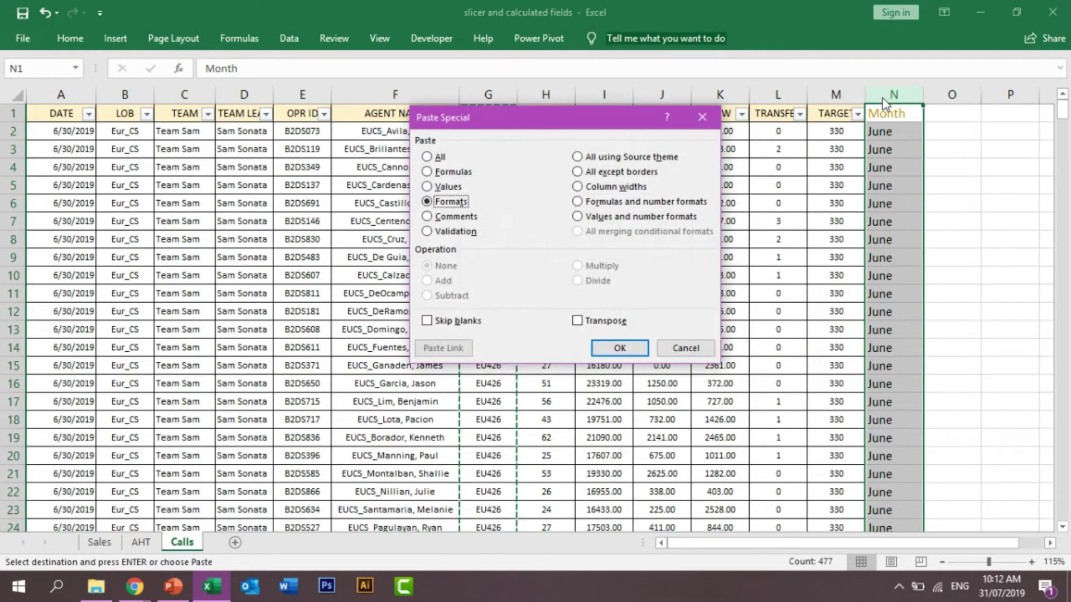
left_click(619, 348)
left_click(778, 311)
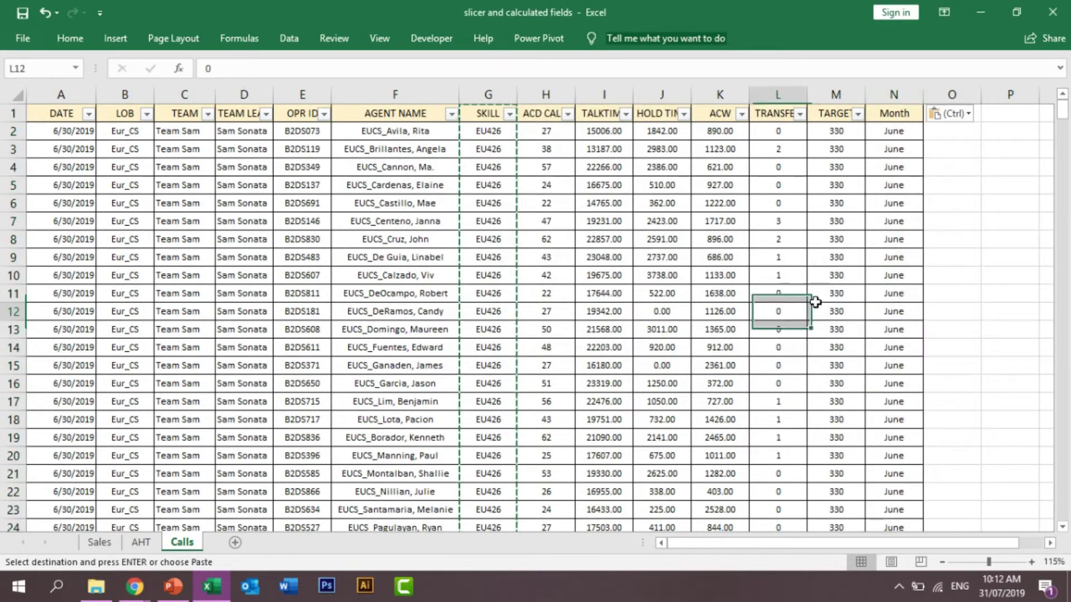
left_click(898, 221)
key("Escape")
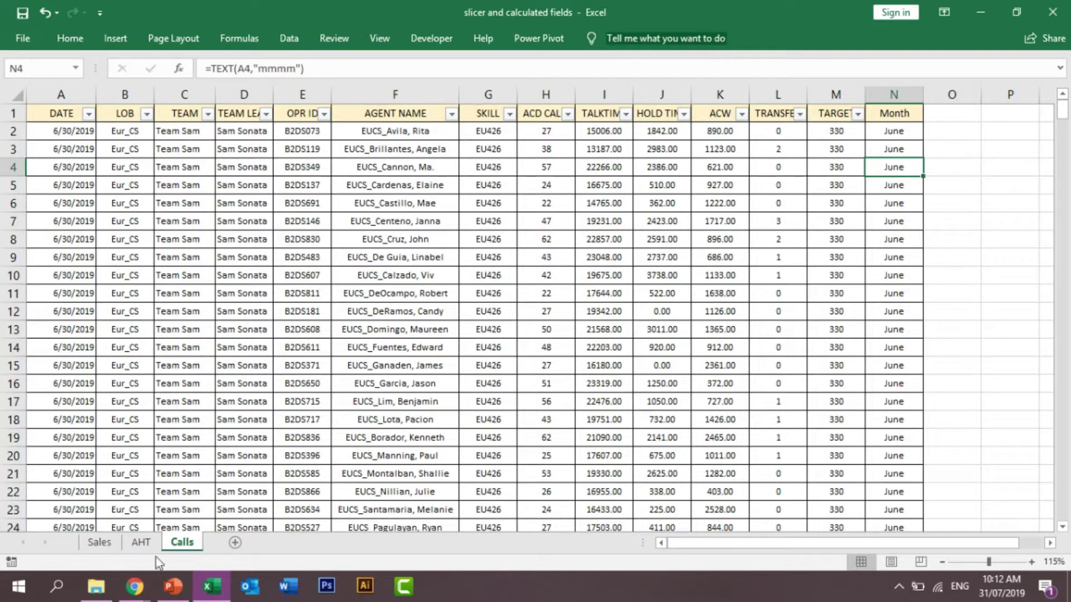
Step: Extend the data source of the agent-level PivotTable on the AHT sheet to Calls!$A$1:$N$477 and check its field list for Month
left_click(140, 546)
left_click(224, 218)
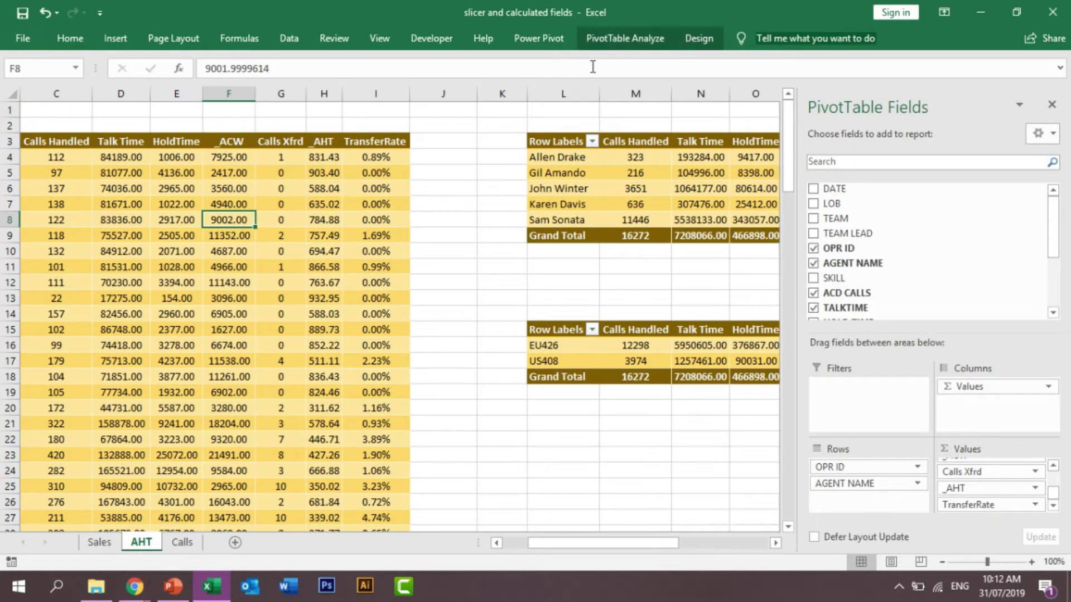
left_click(620, 39)
left_click(539, 94)
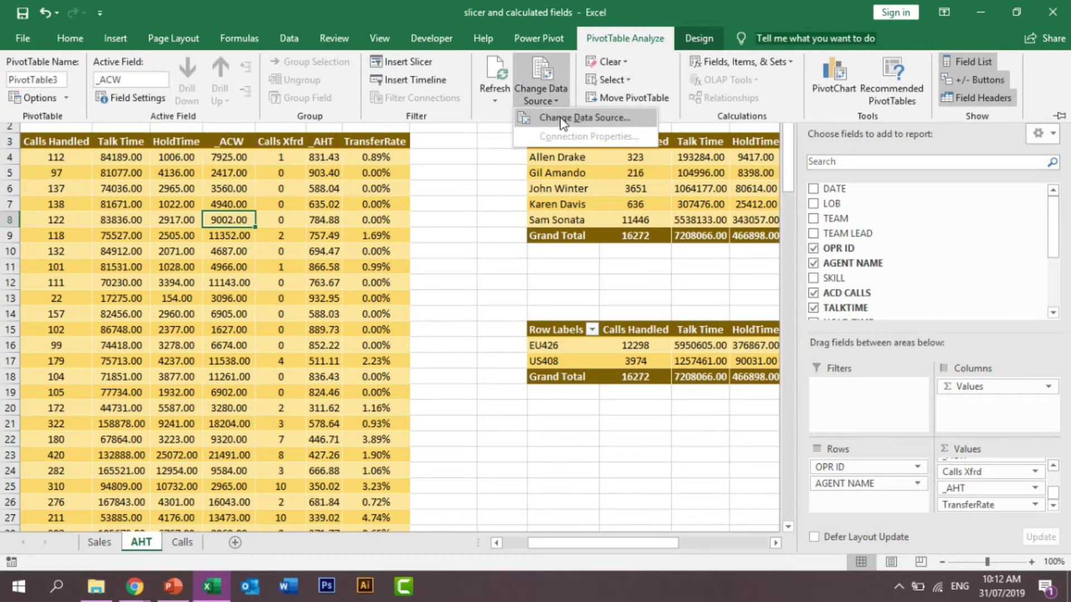
left_click(563, 118)
left_click(573, 219)
type("N")
left_click(610, 306)
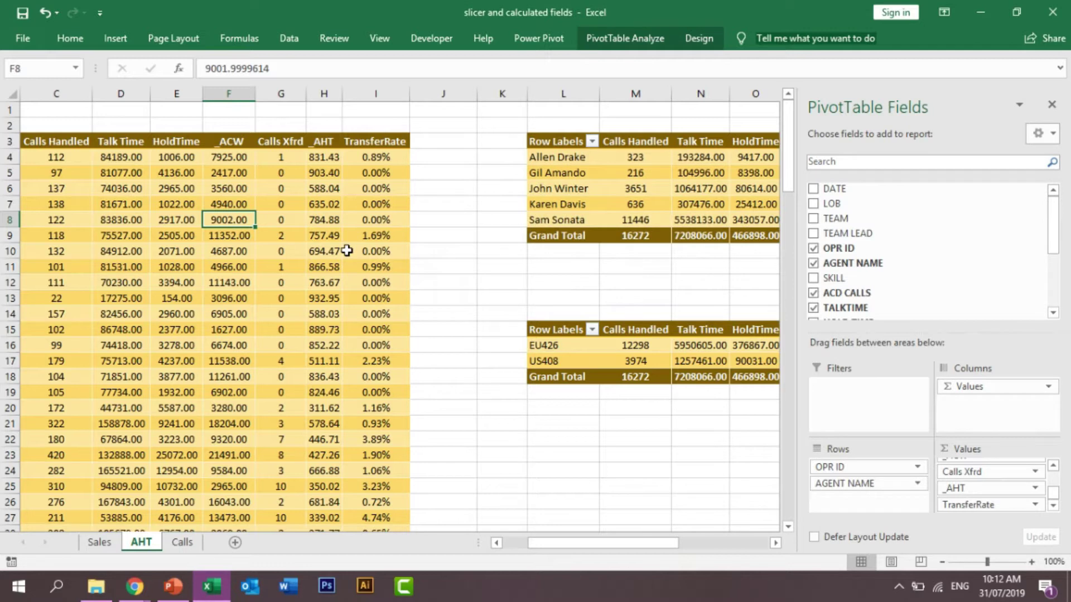
left_click(353, 251)
left_click_drag(1044, 243, 1052, 299)
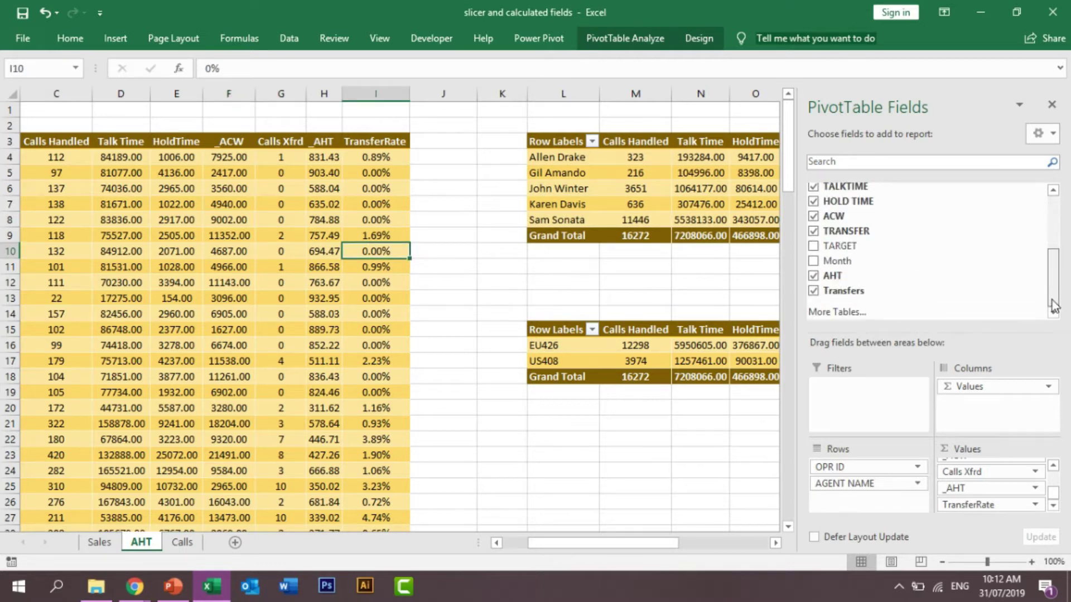
Step: Change the data source of the team lead PivotTable at L3 to Calls!$A$1:$N$477
left_click(532, 312)
left_click(635, 220)
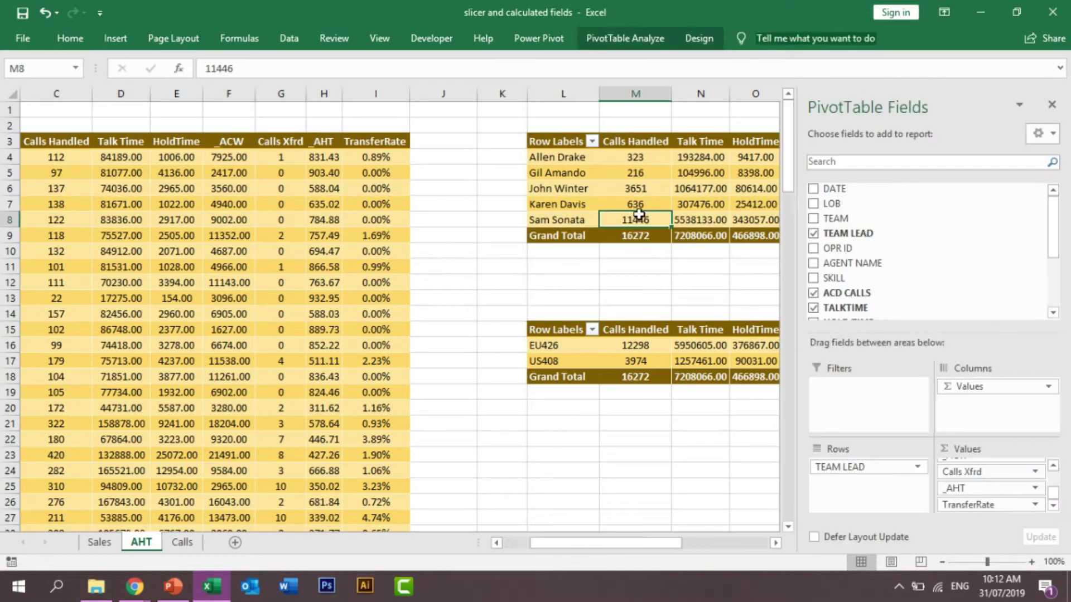
left_click(623, 45)
left_click(543, 98)
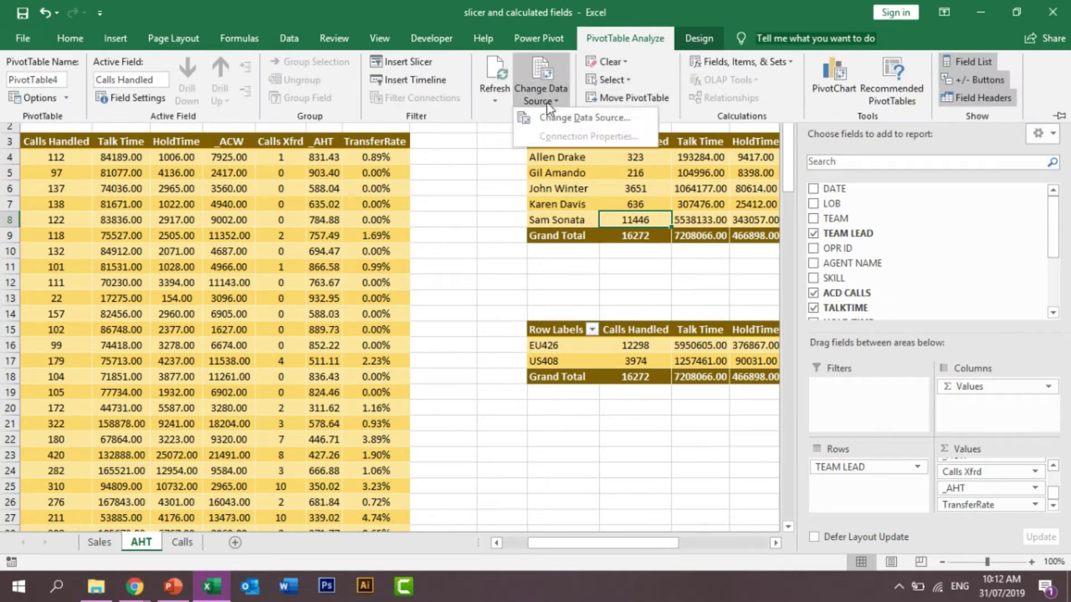
left_click(559, 119)
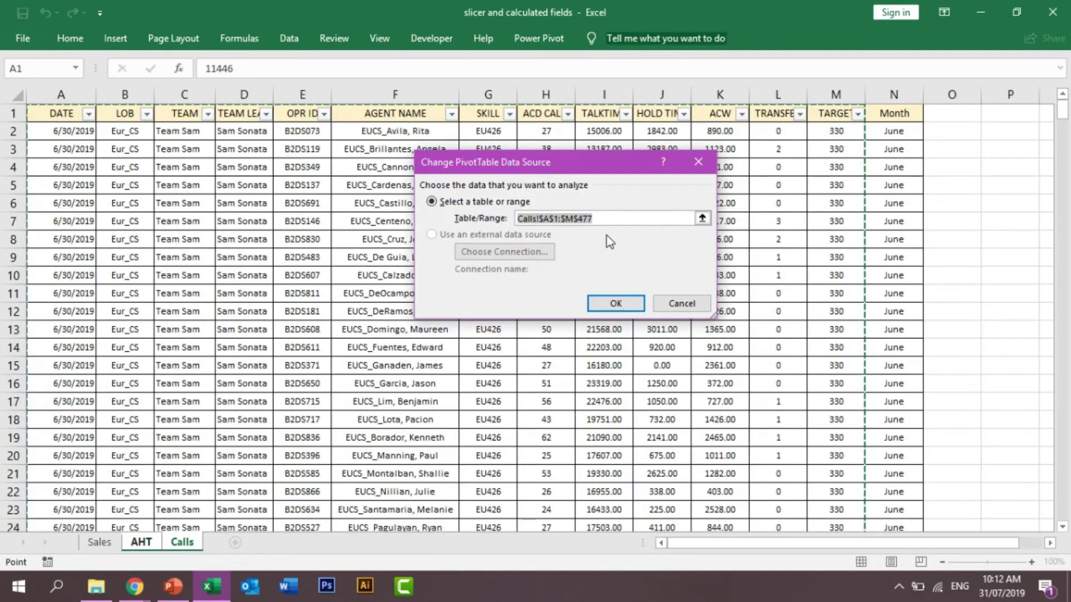
left_click(571, 219)
type("N")
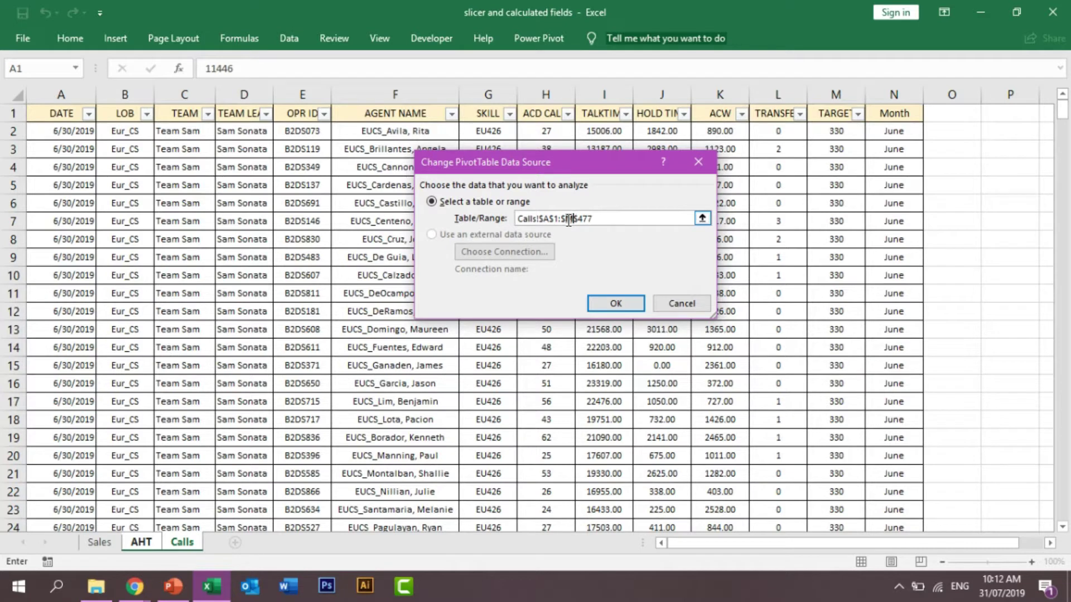
key("BackSpace")
type("n")
key("BackSpace")
type("N")
left_click(613, 303)
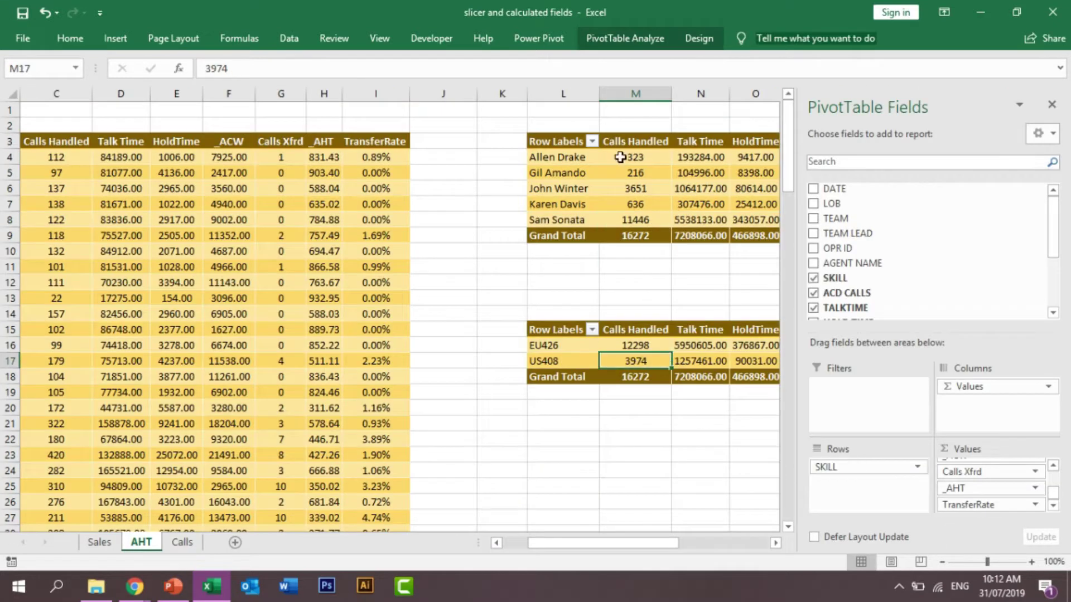
Step: Change the data source of the skill PivotTable at L15 to Calls!$A$1:$N$477
left_click(600, 41)
left_click(541, 95)
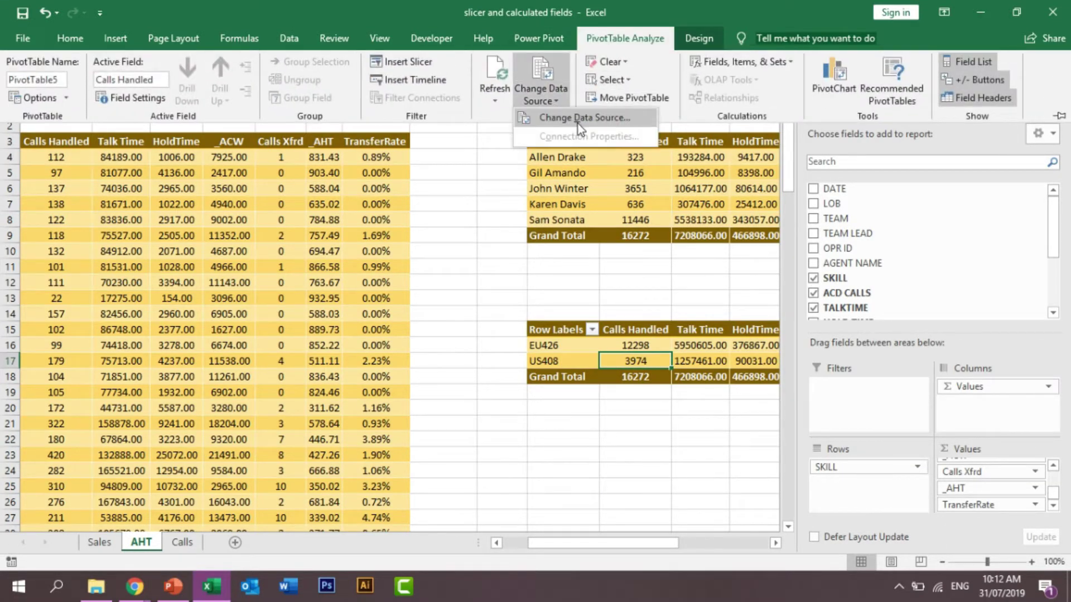
left_click(578, 121)
left_click(569, 220)
key("BackSpace")
type("N")
left_click(612, 303)
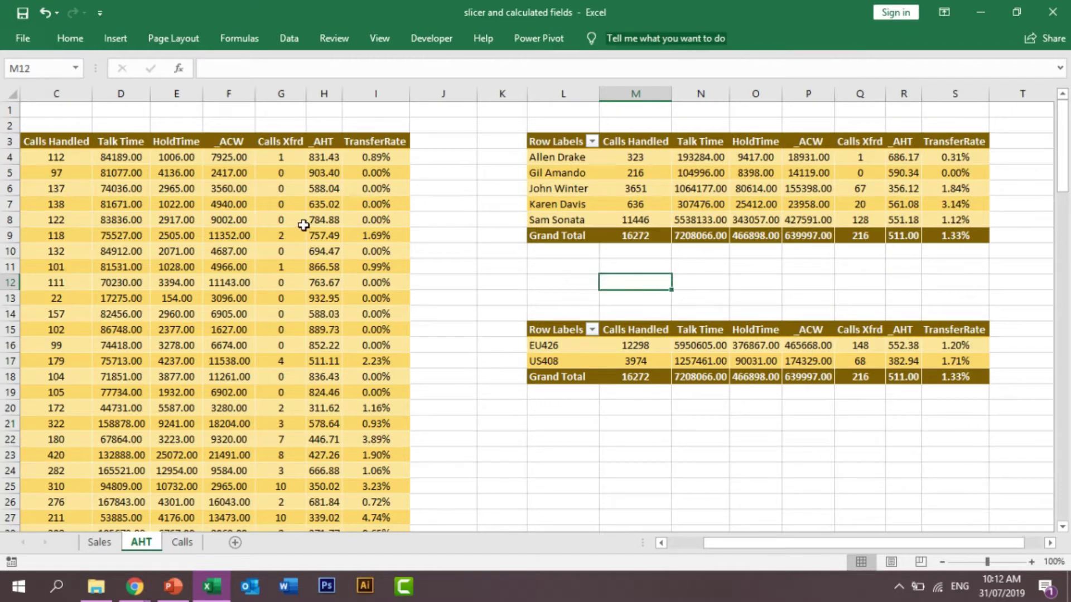
Step: Refresh the team lead, skill and agent-level PivotTables, and check the team lead PivotTable's field list for the Month field
right_click(607, 190)
left_click(639, 258)
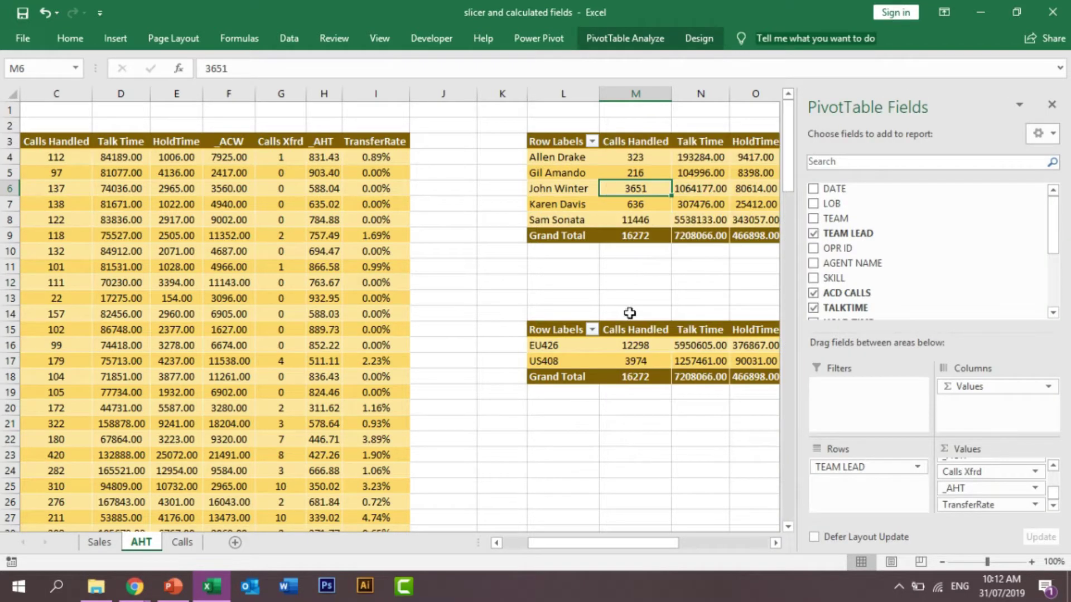
right_click(622, 359)
left_click(665, 189)
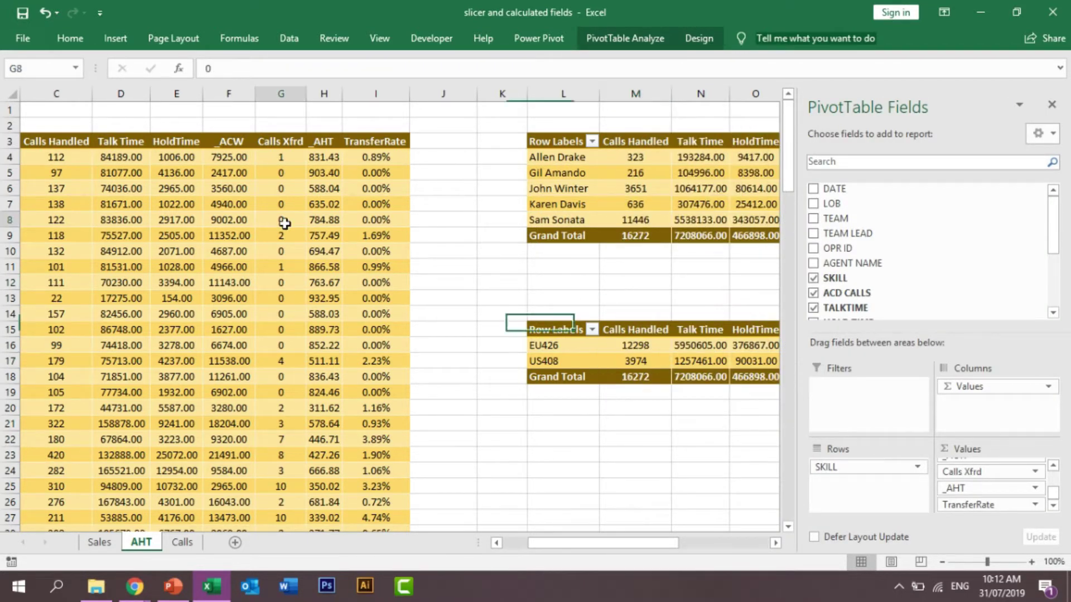
right_click(283, 220)
left_click(362, 288)
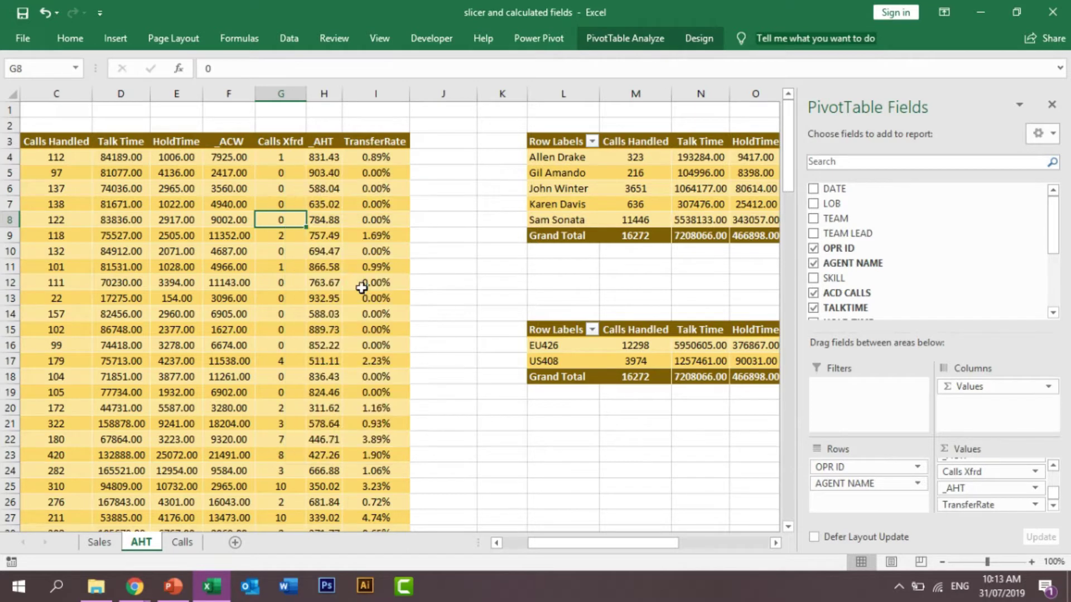
left_click(461, 270)
left_click(695, 190)
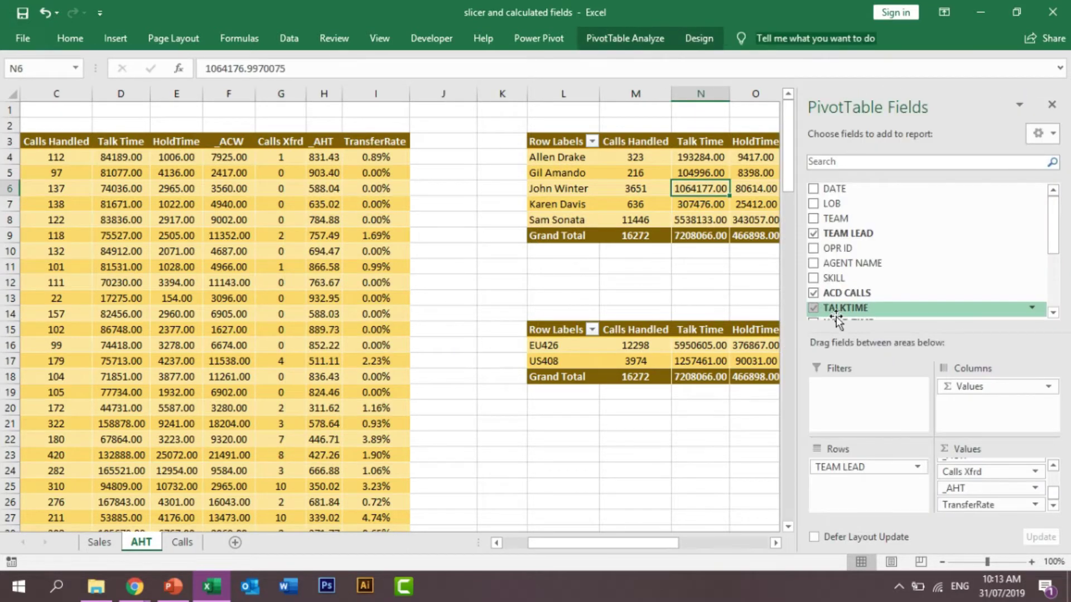
scroll(1055, 274, "down", 3)
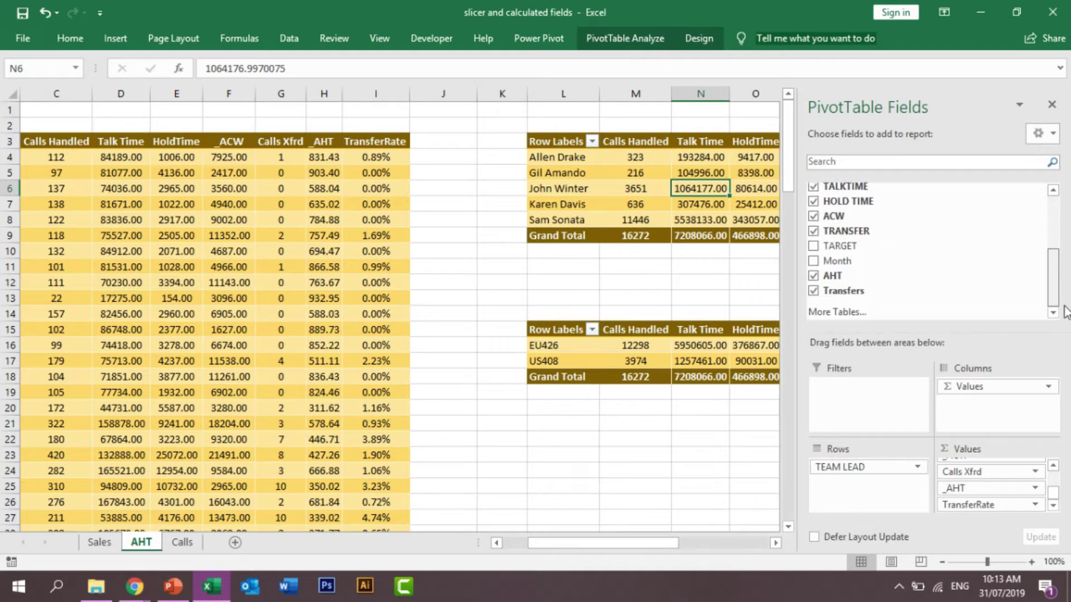
scroll(1065, 313, "up", 3)
scroll(1065, 312, "down", 3)
Step: Insert a slicer for the Month field of the agent-level PivotTable
left_click(270, 188)
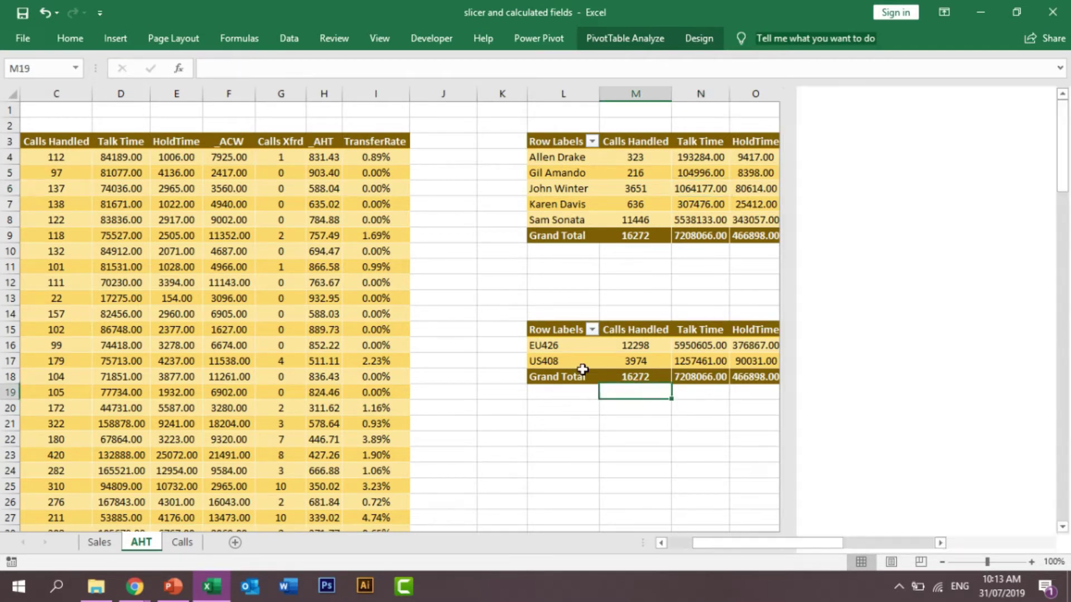
right_click(326, 210)
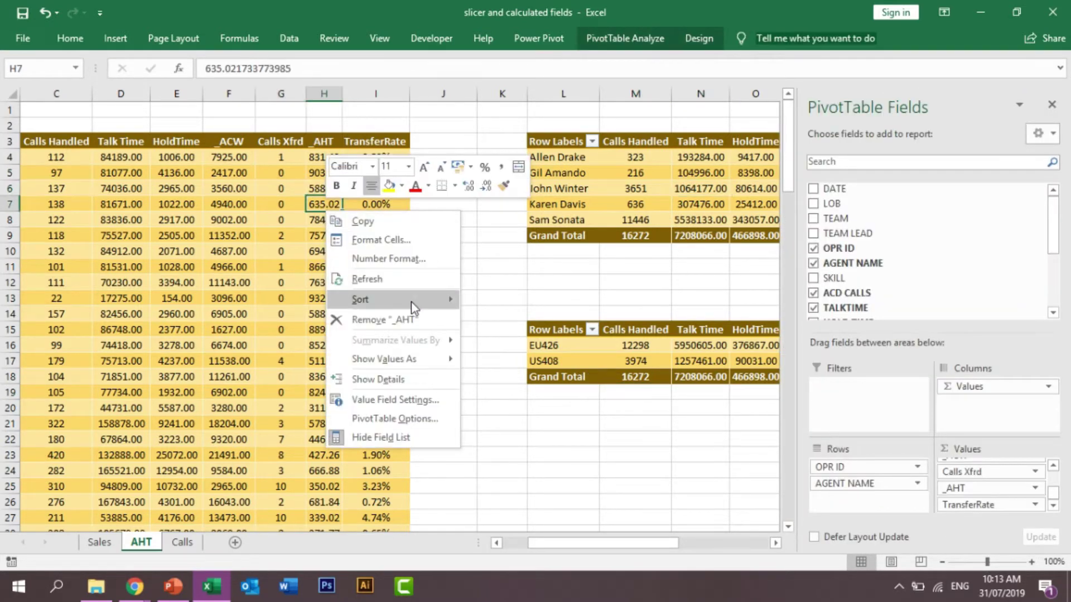
key("Escape")
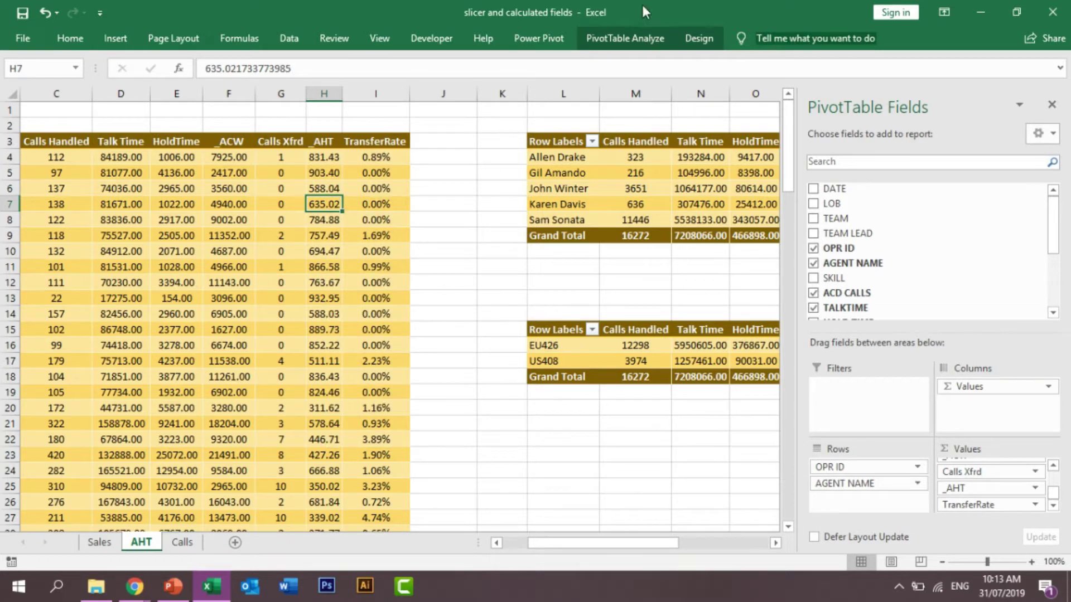
left_click(625, 38)
left_click(402, 62)
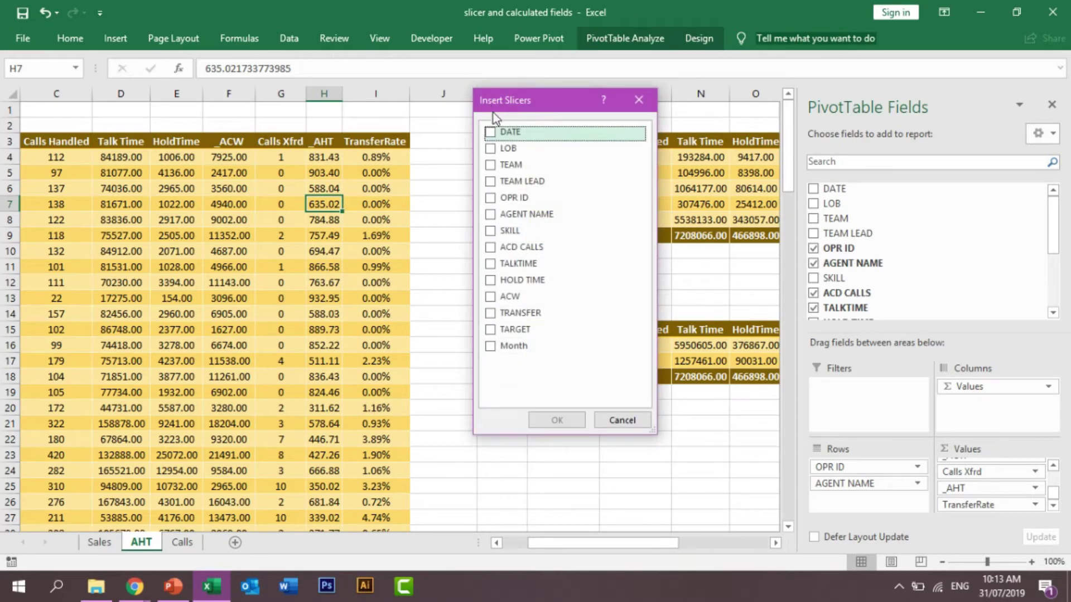
left_click(505, 346)
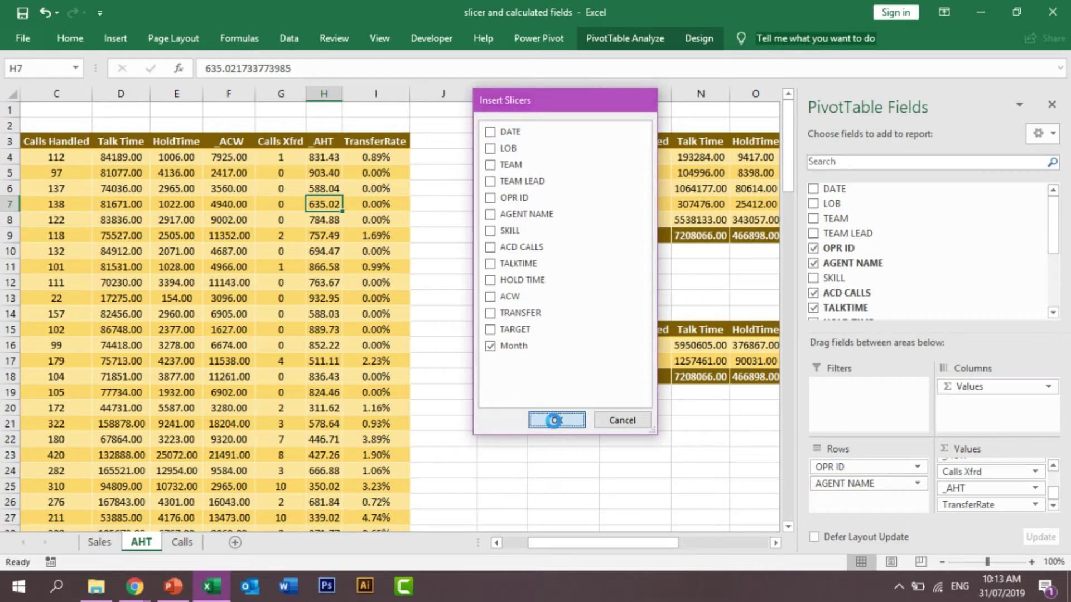
left_click(556, 419)
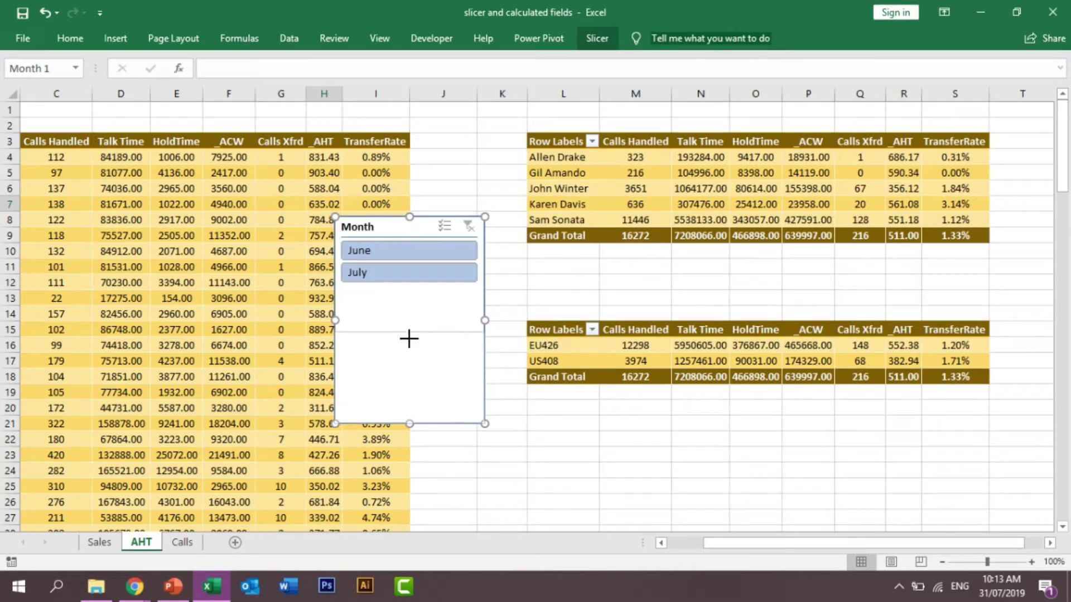
Step: Shorten the Month slicer to about 2.54 cm high and place it between the PivotTables, starting around J11
left_click_drag(413, 368, 512, 259)
left_click(513, 258)
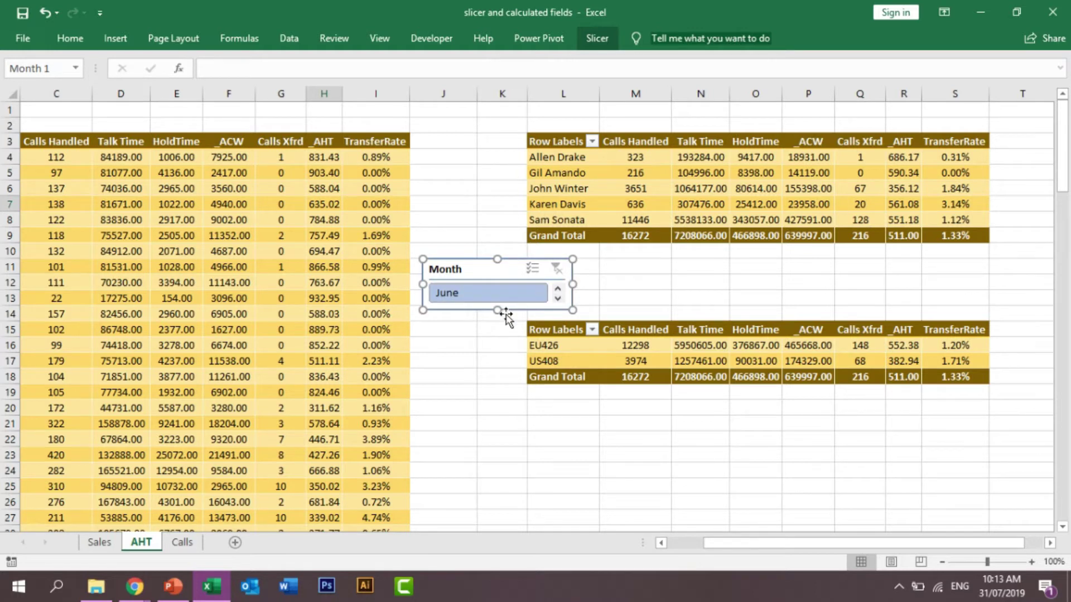
left_click_drag(499, 313, 499, 334)
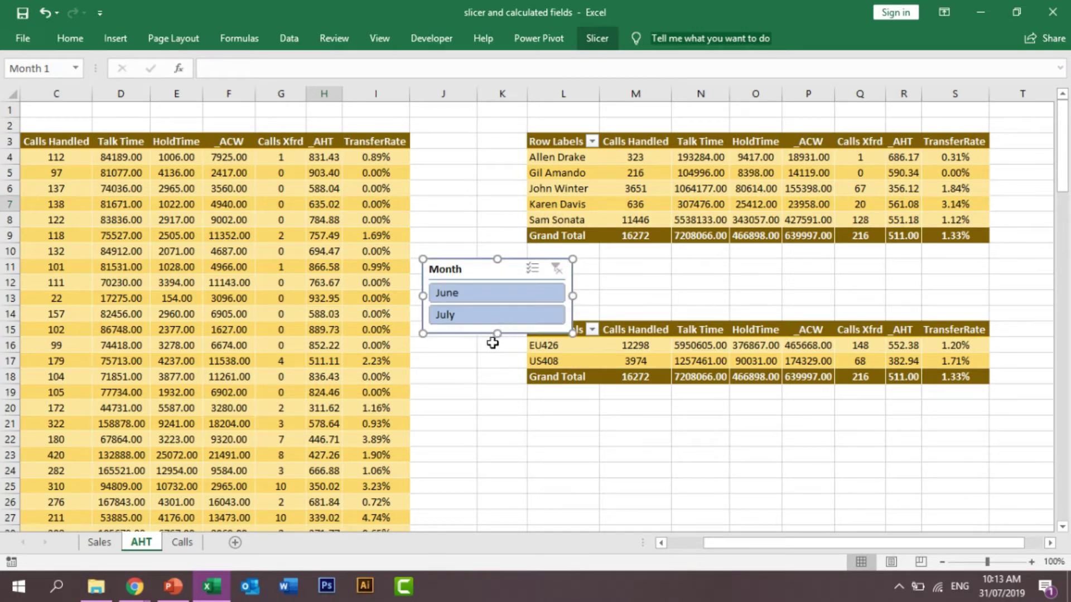
Step: Lay out the Month slicer's buttons in 2 columns and shorten the slicer to about 1.8 cm
right_click(483, 341)
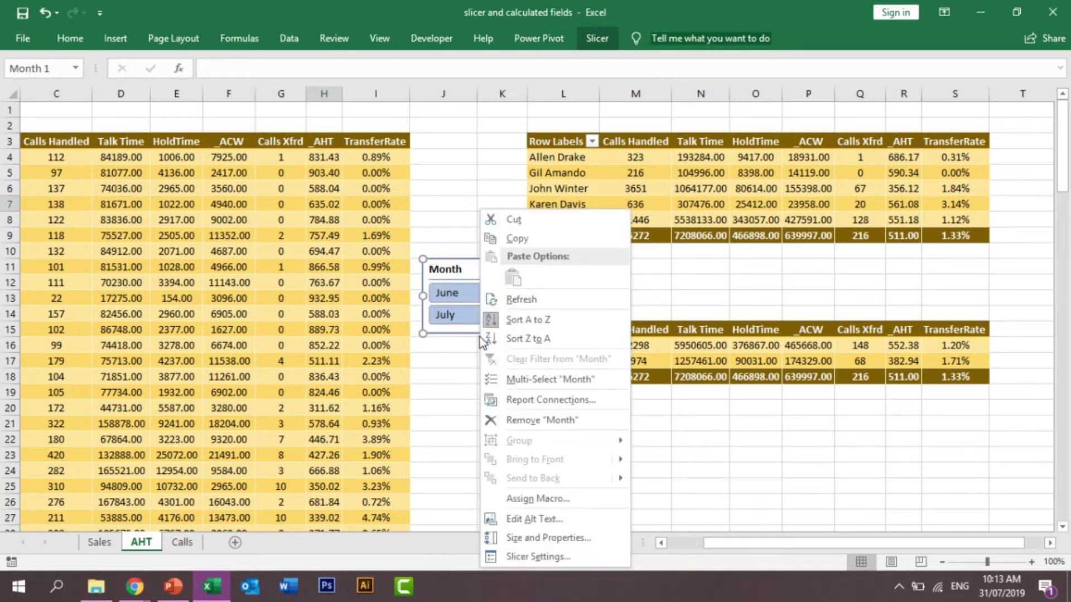
left_click(513, 538)
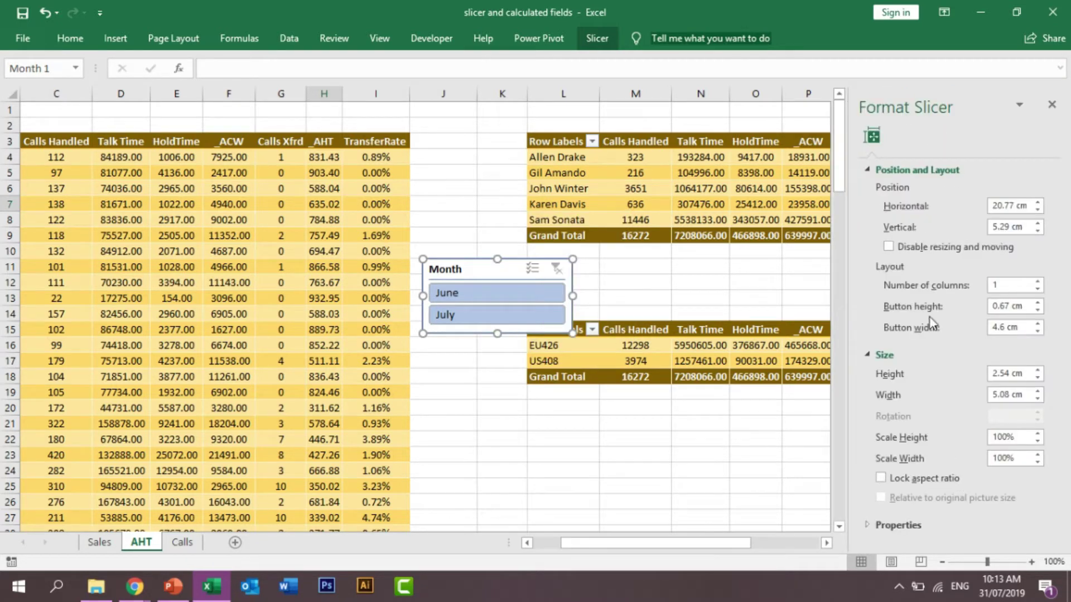
left_click(1037, 282)
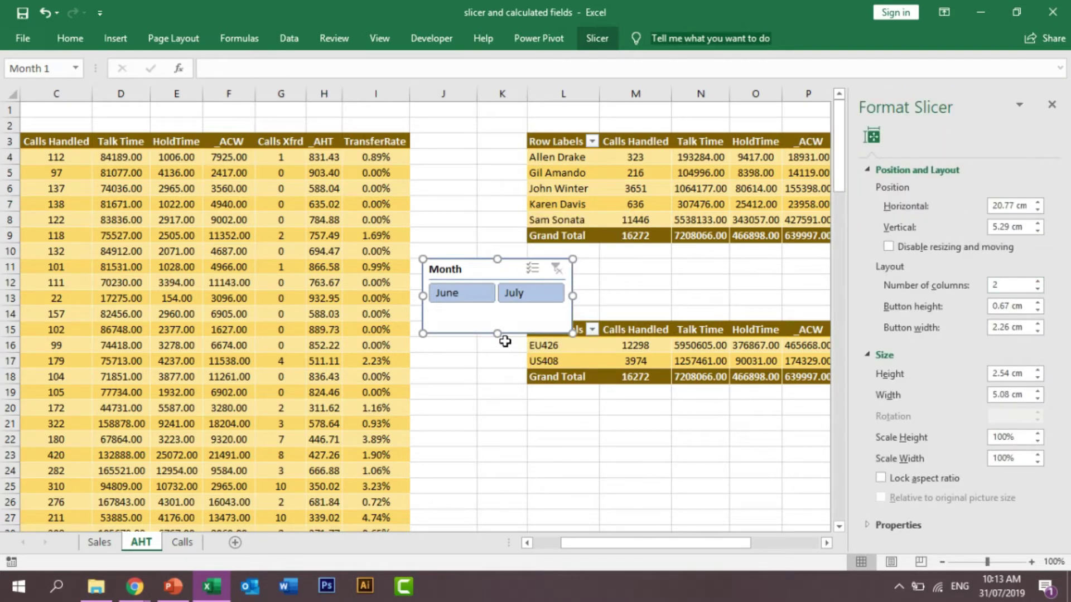
left_click_drag(498, 333, 496, 310)
left_click(496, 375)
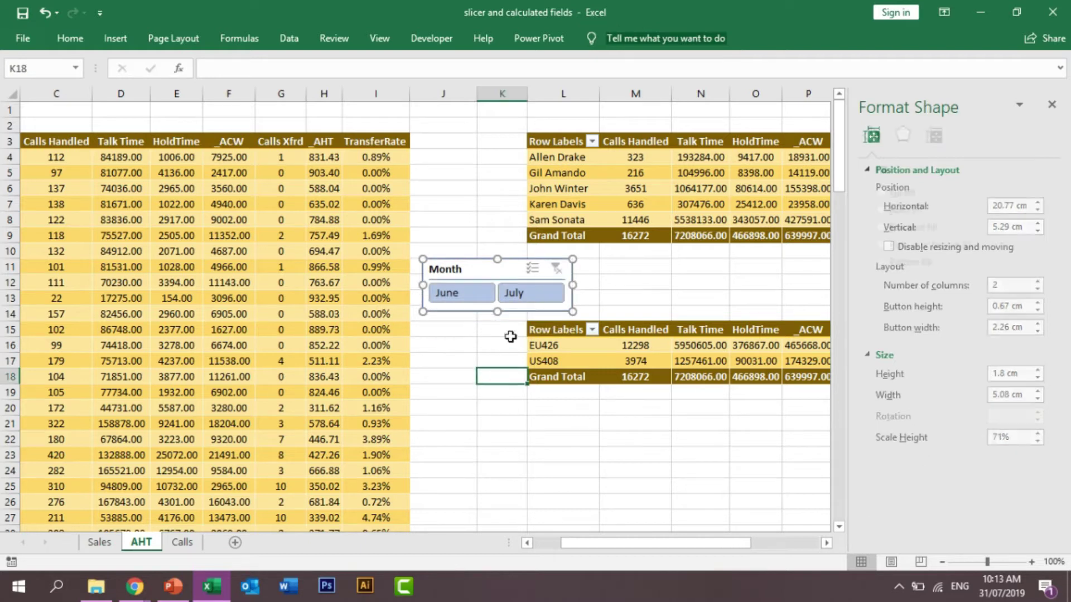
left_click(1052, 104)
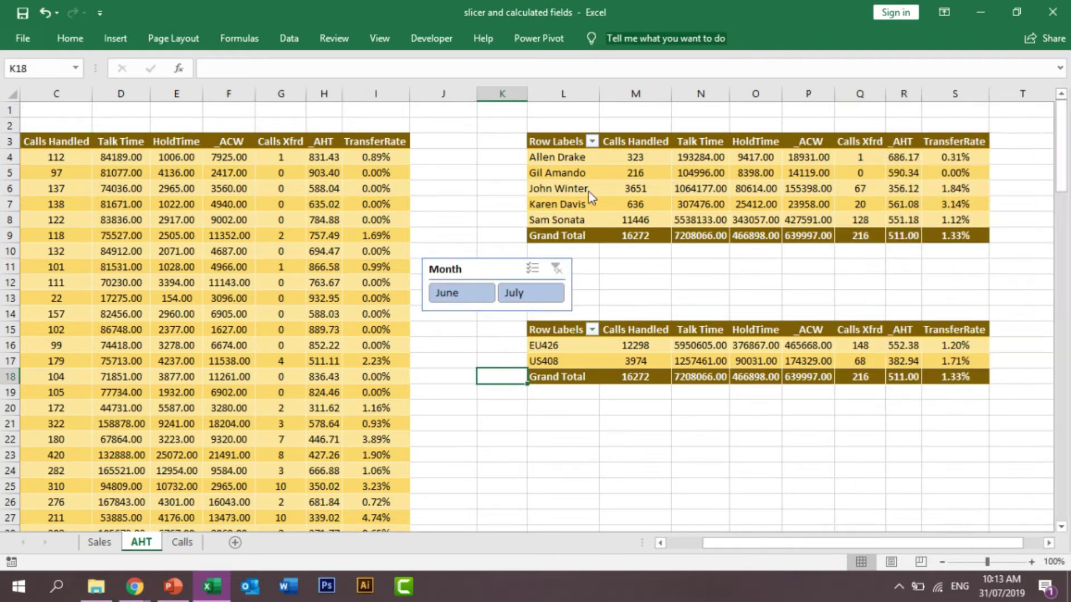
Step: Try the dark orange and dark yellow slicer styles on the Month slicer
left_click(514, 265)
left_click(597, 38)
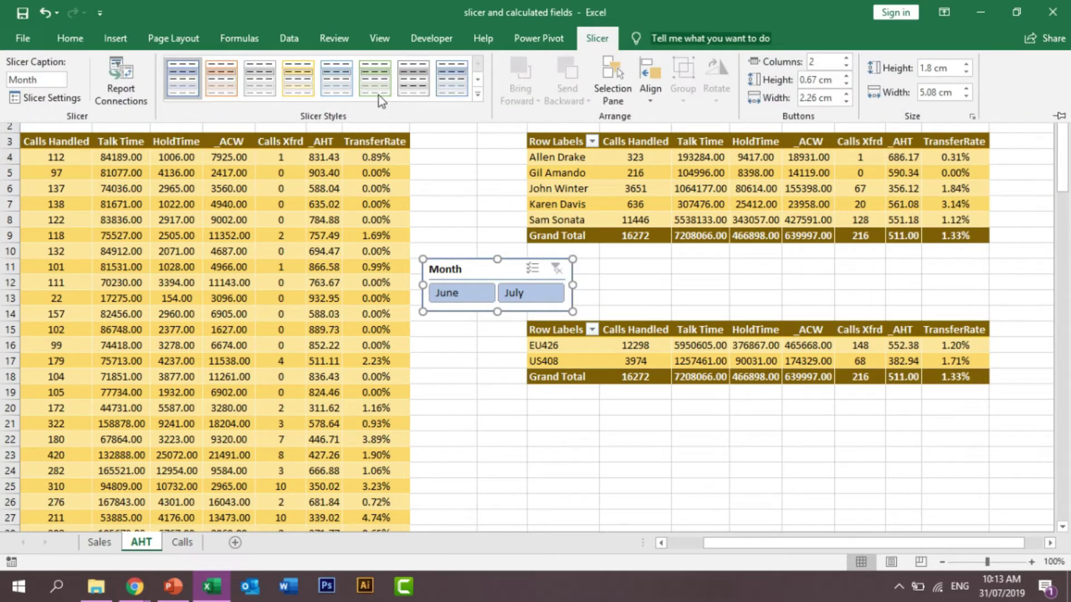
left_click(294, 84)
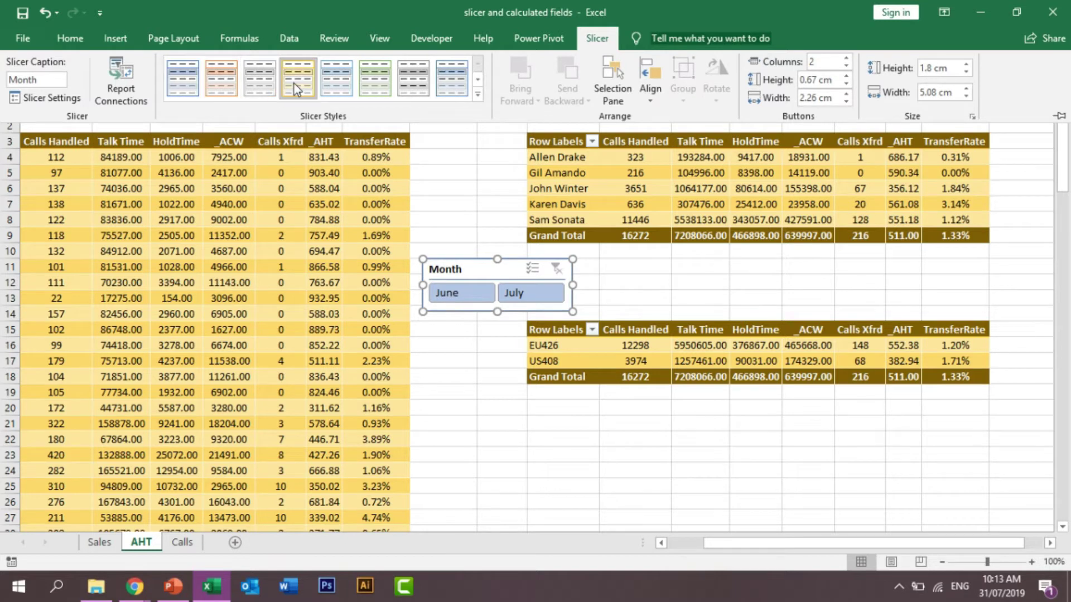
left_click(477, 95)
left_click(215, 159)
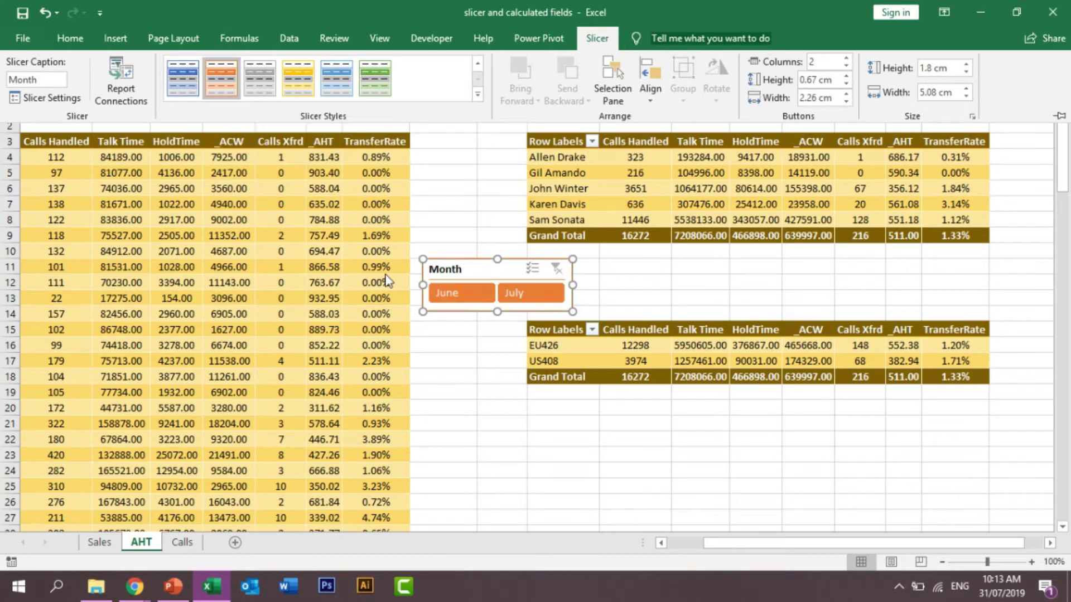
left_click(475, 96)
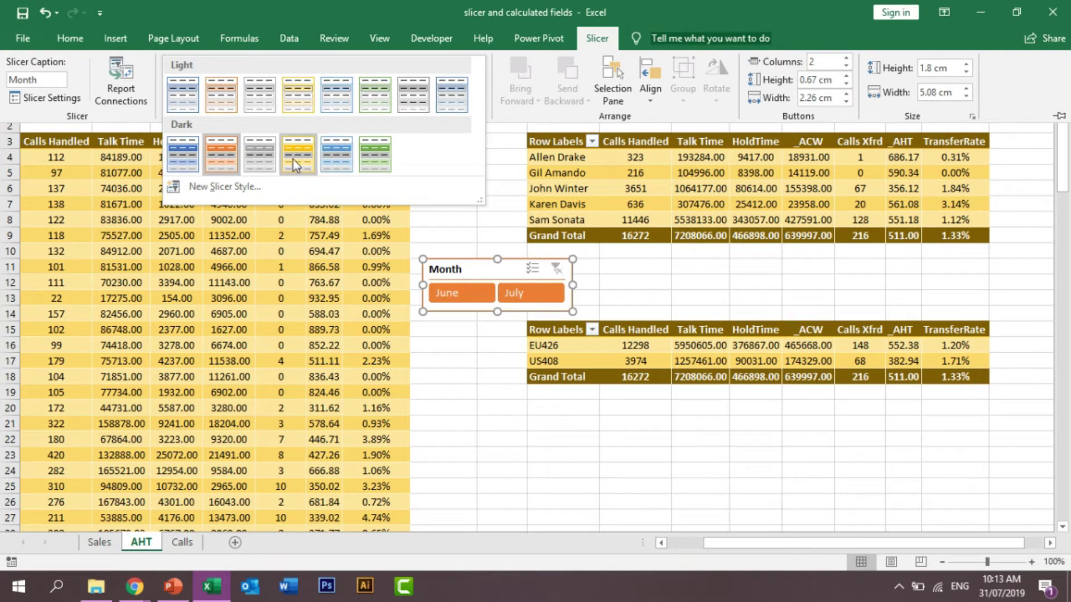
left_click(303, 147)
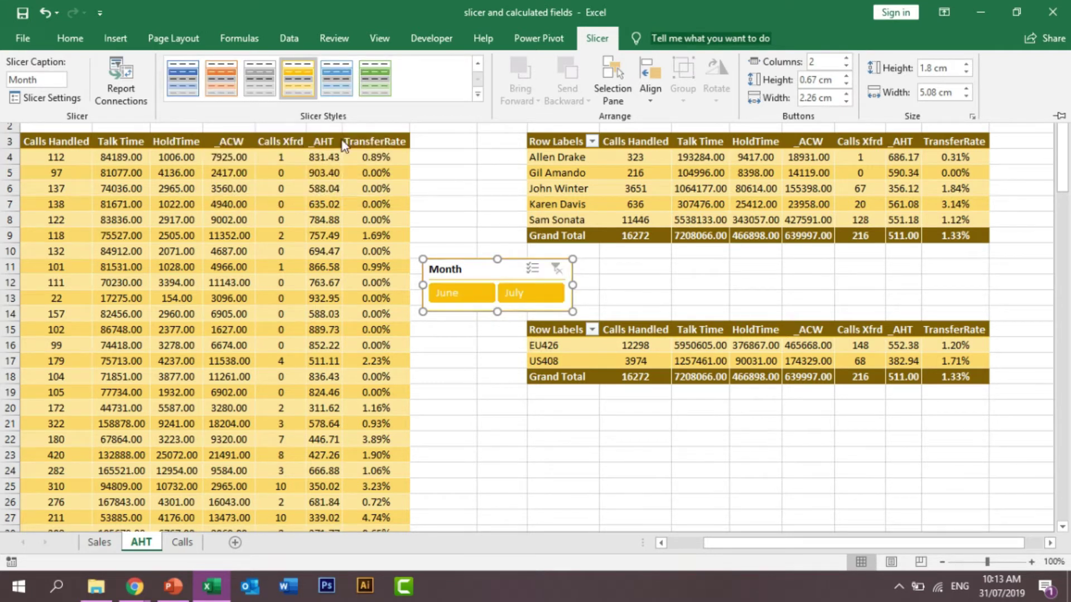
Step: Apply the light orange slicer style to the Month slicer and shift it slightly towards column K
left_click(480, 96)
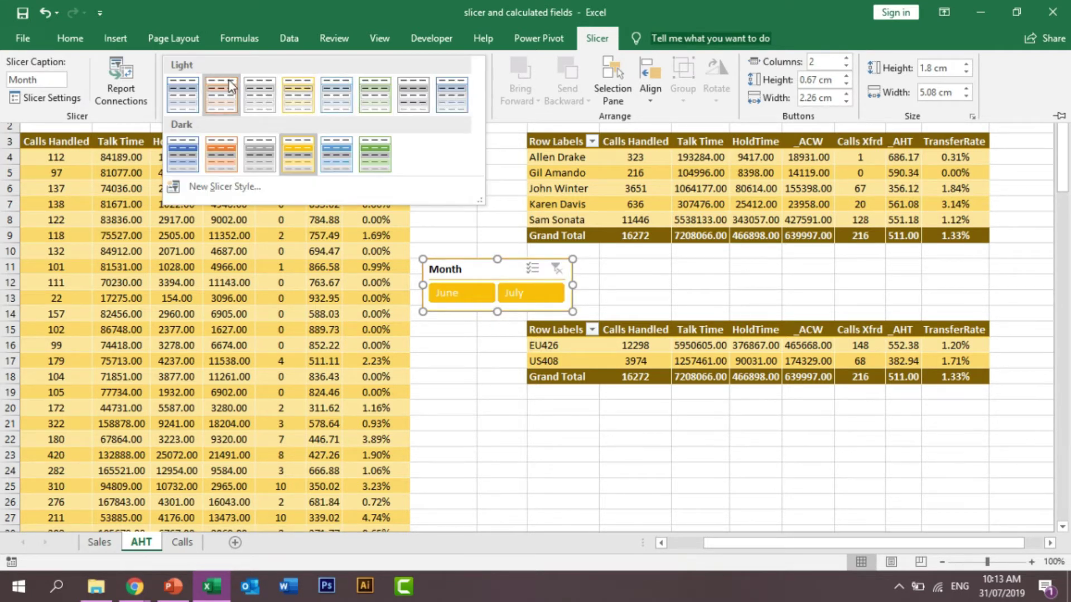
left_click(221, 95)
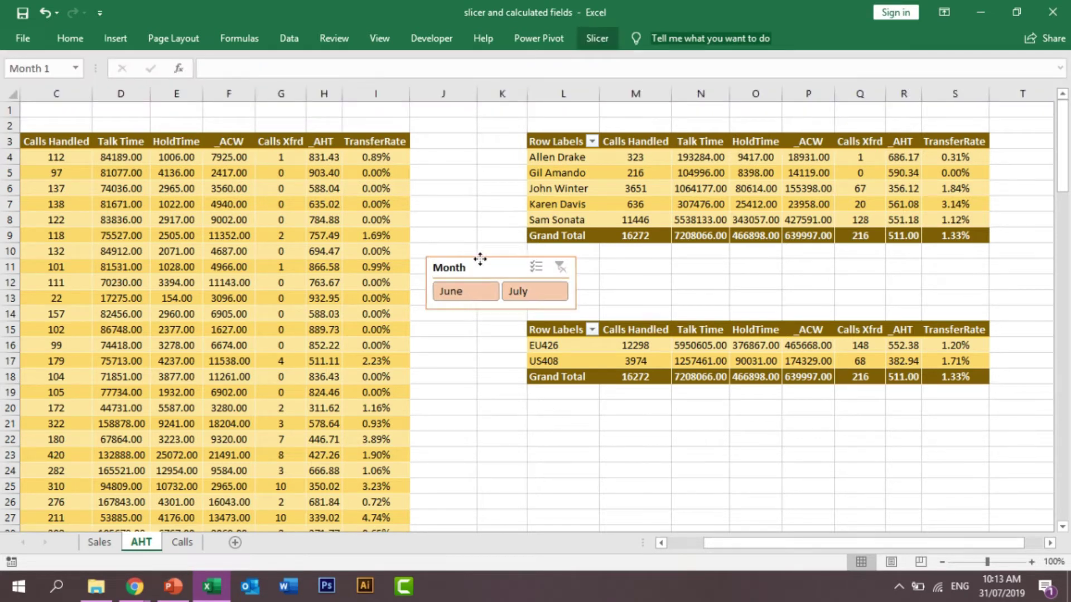
left_click_drag(459, 251, 481, 248)
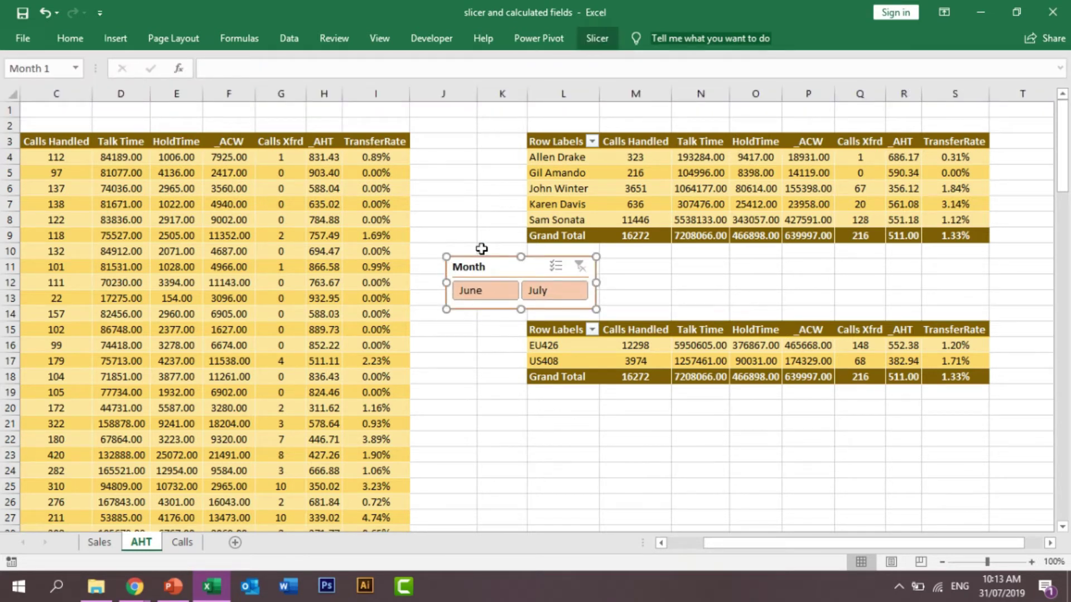
Step: Filter by June with the Month slicer to check which PivotTables respond, and clear the filter
left_click(484, 293)
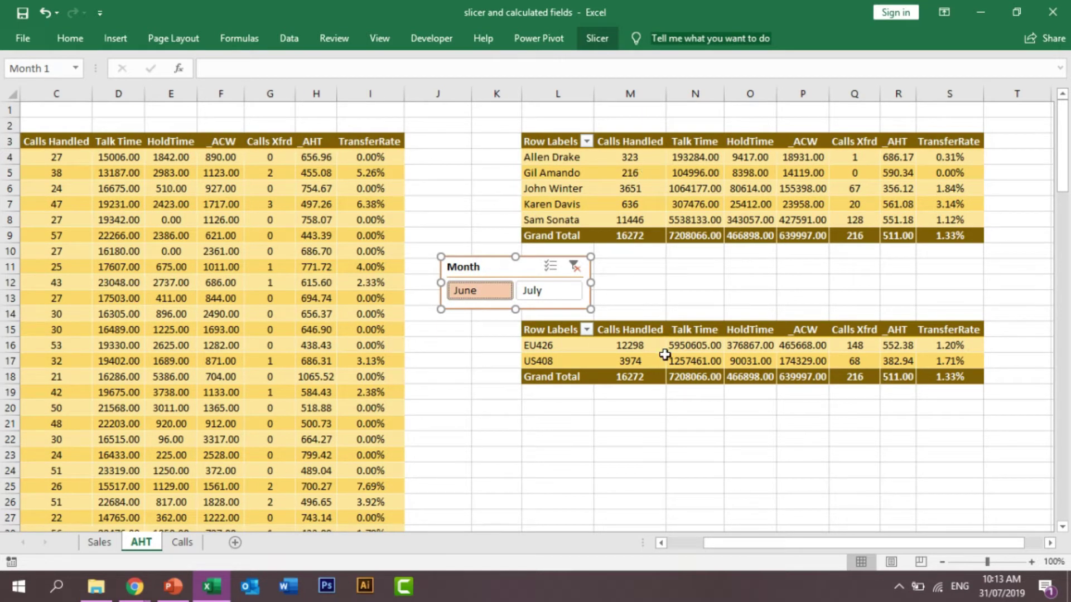
left_click(278, 222)
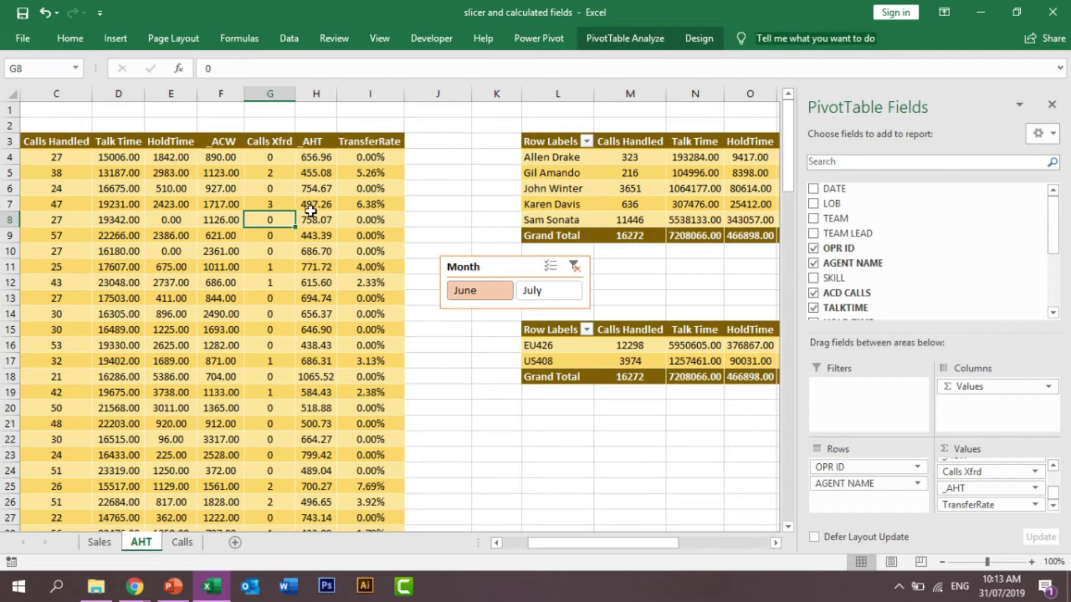
left_click(311, 211)
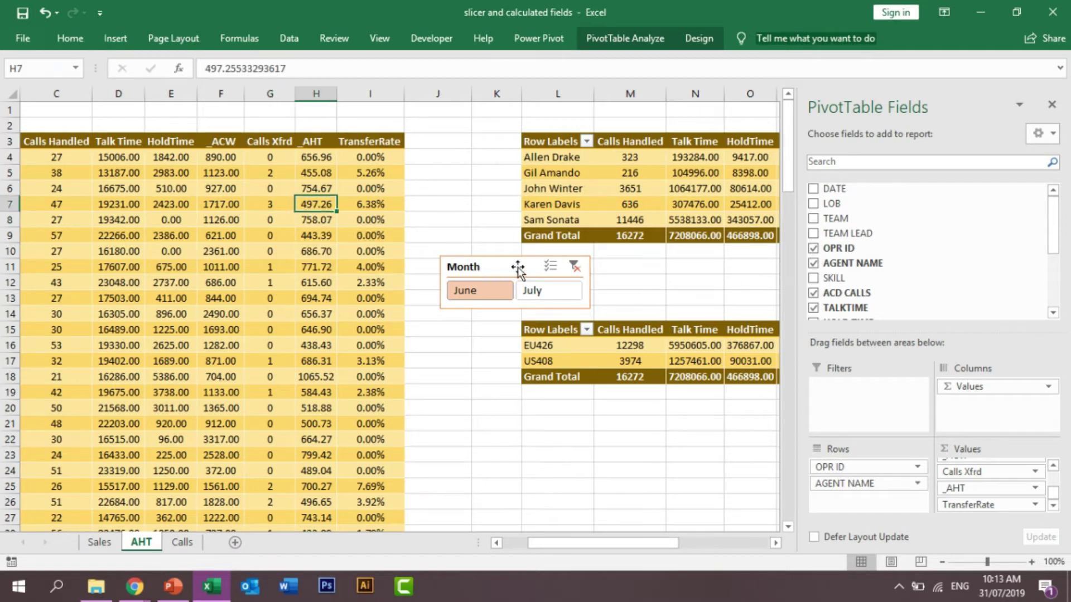
left_click(1052, 106)
left_click(575, 266)
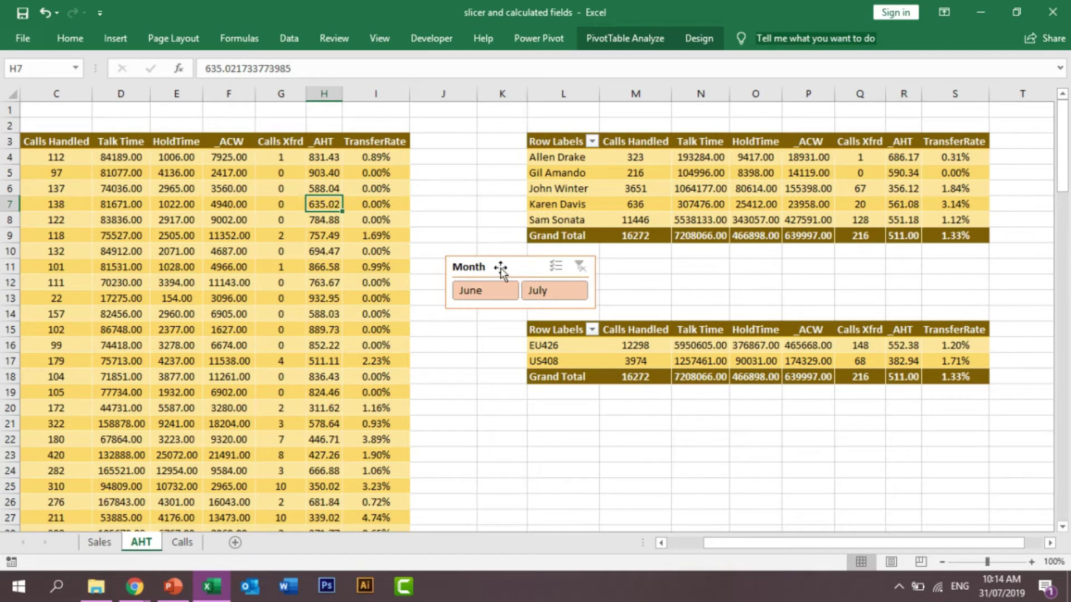
Step: Connect the Month slicer to PivotTable4 and PivotTable5 through its report connections
left_click(500, 270)
right_click(501, 272)
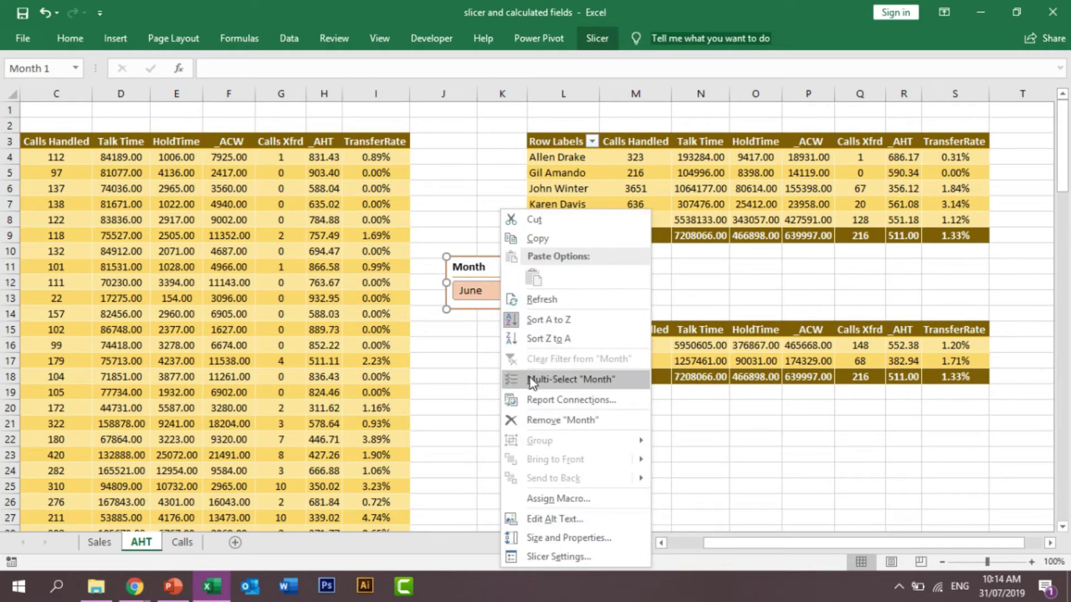
left_click(538, 400)
left_click(418, 422)
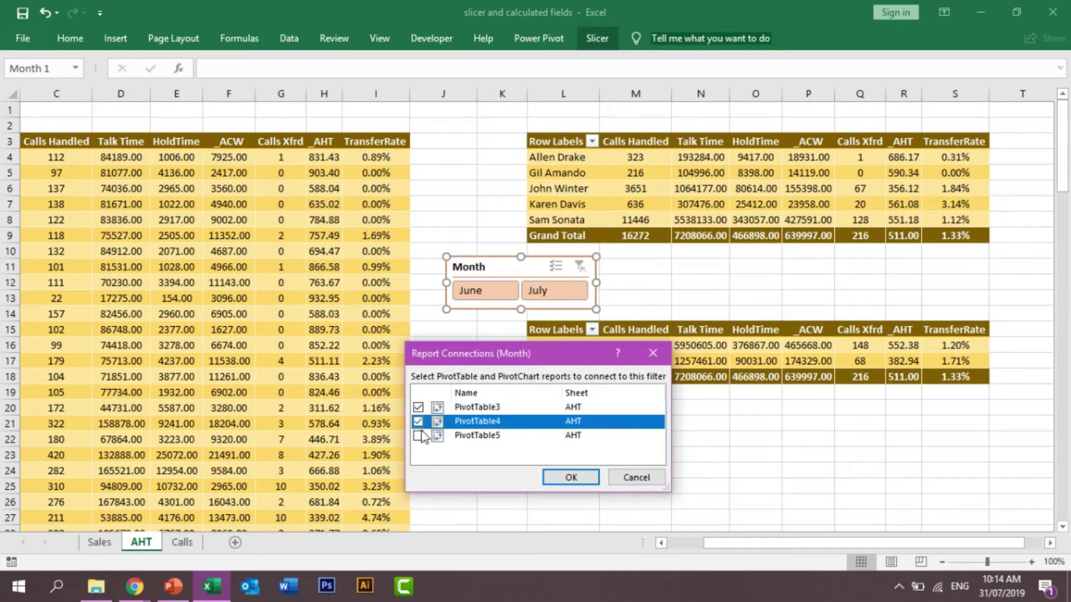
left_click(418, 435)
left_click(569, 477)
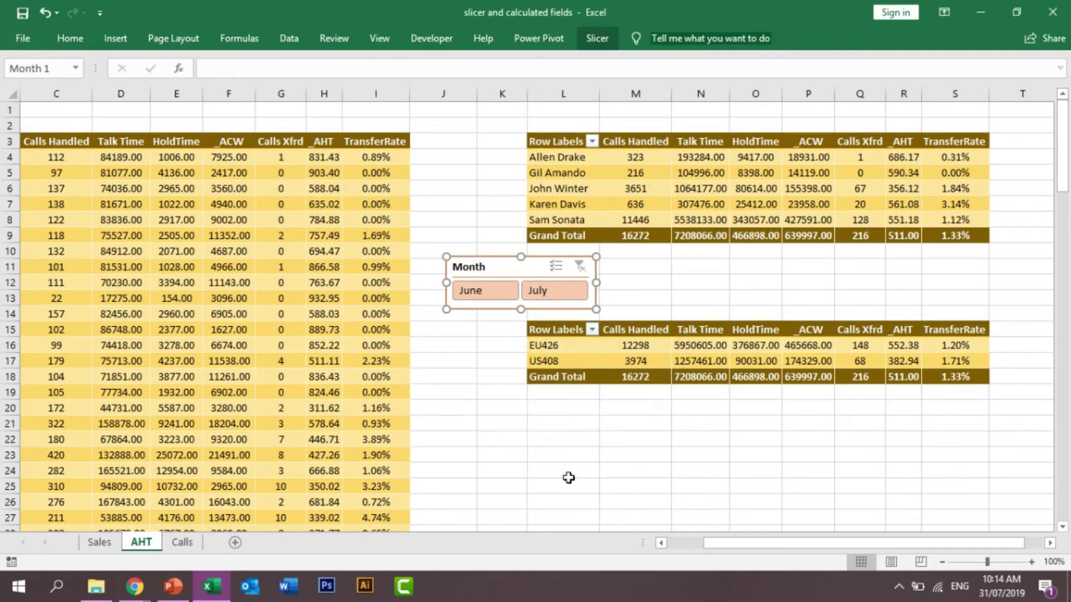
Step: Filter all three PivotTables to June with the slicer and examine the team lead and skill rows
left_click(480, 298)
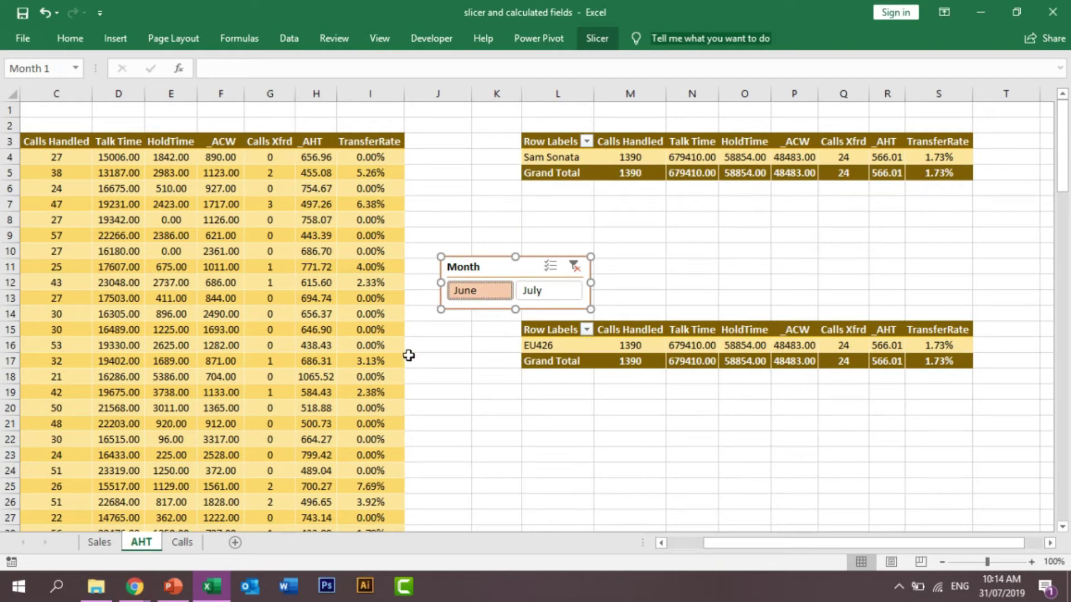
left_click(556, 161)
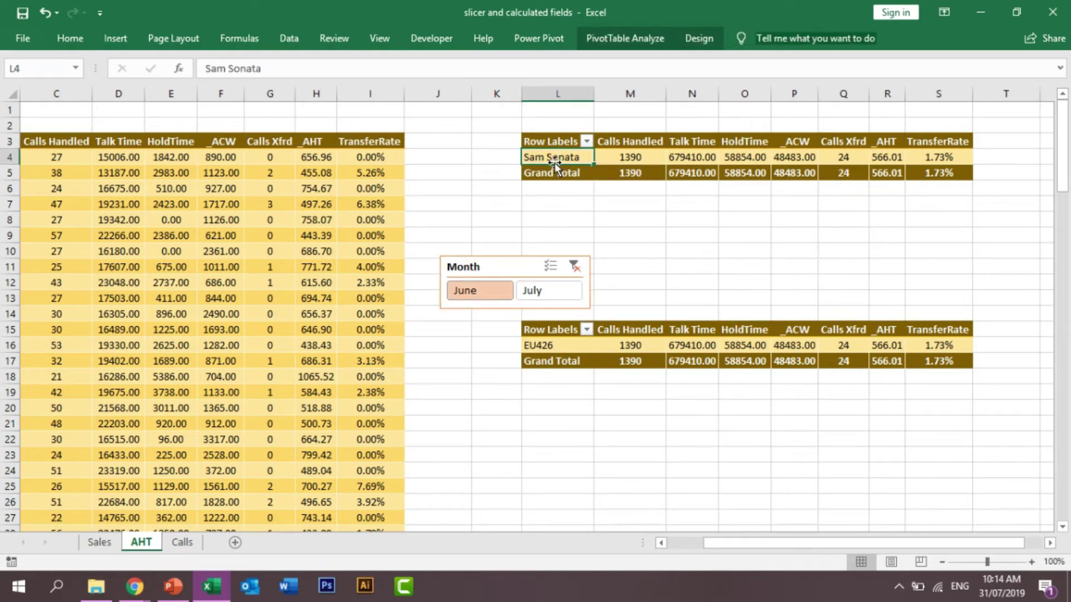
left_click(535, 344)
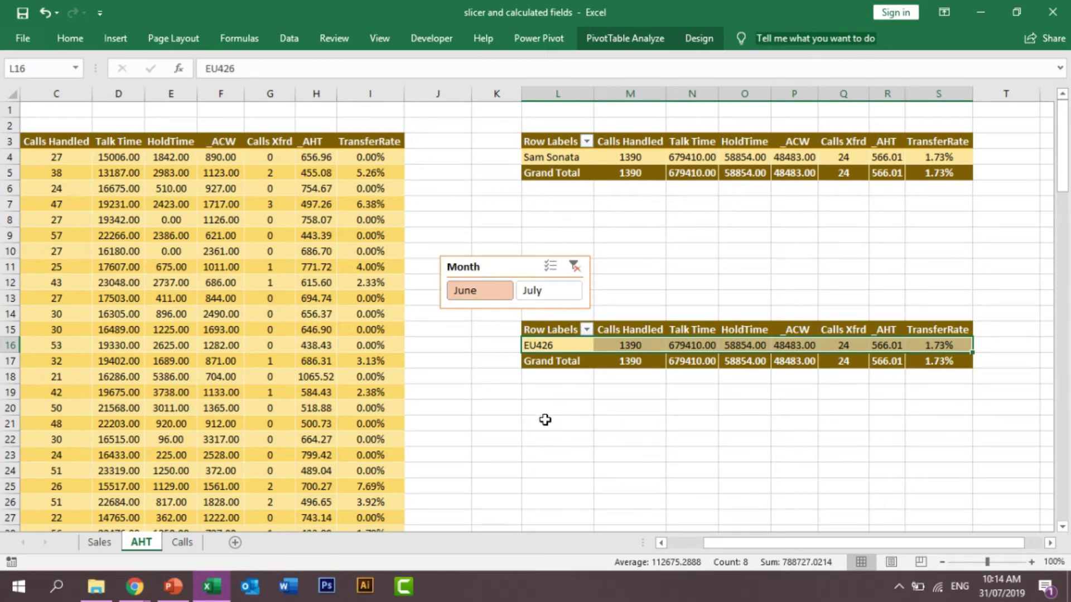
Step: Filter the PivotTables to July, examine the US408 skill row, and clear the Month filter
left_click(543, 294)
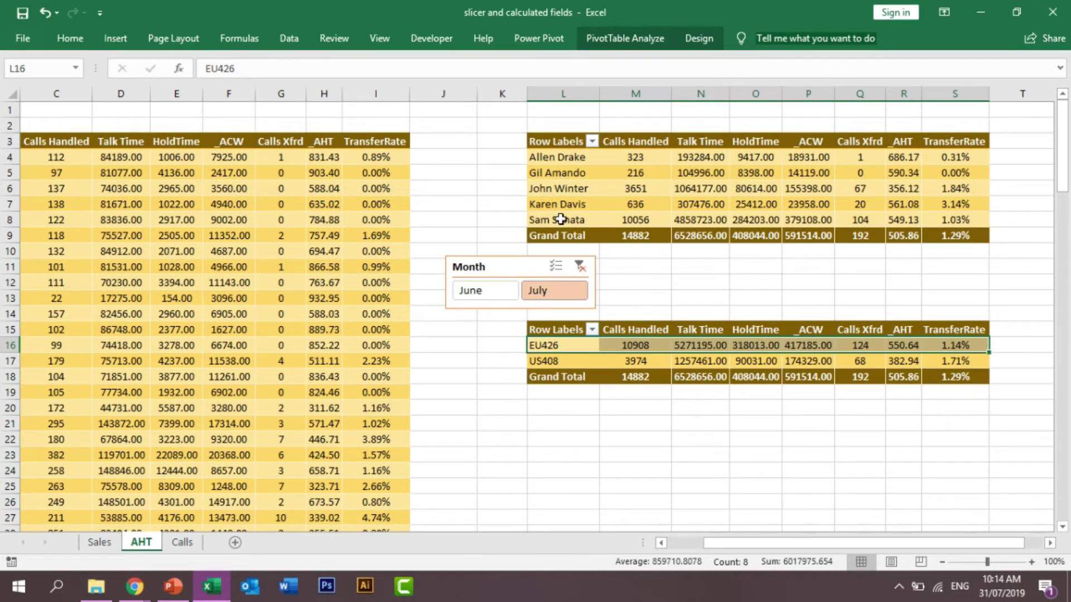
left_click(538, 360)
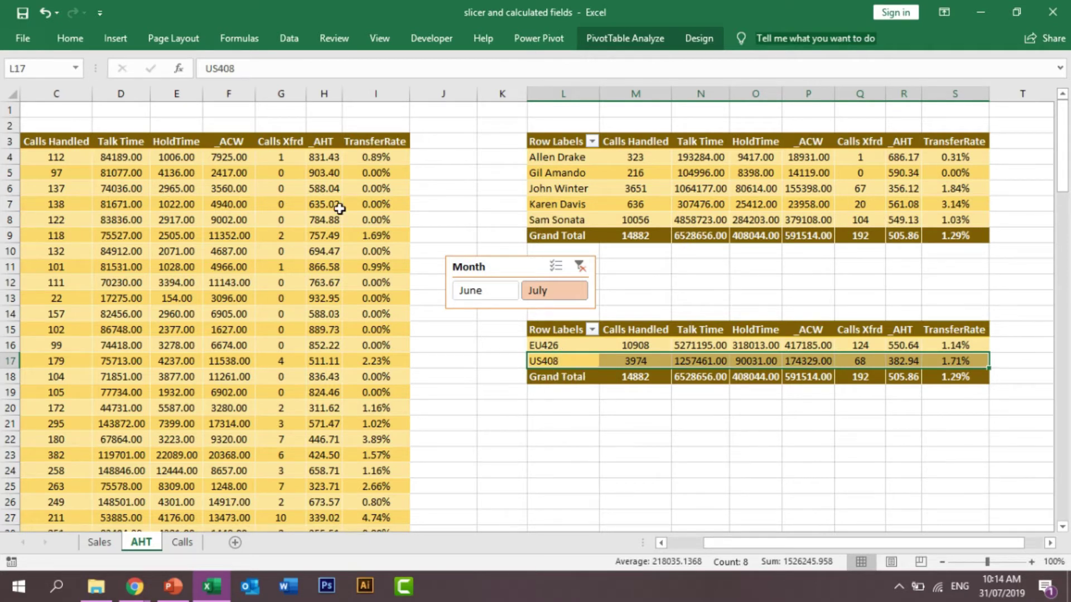
left_click(585, 271)
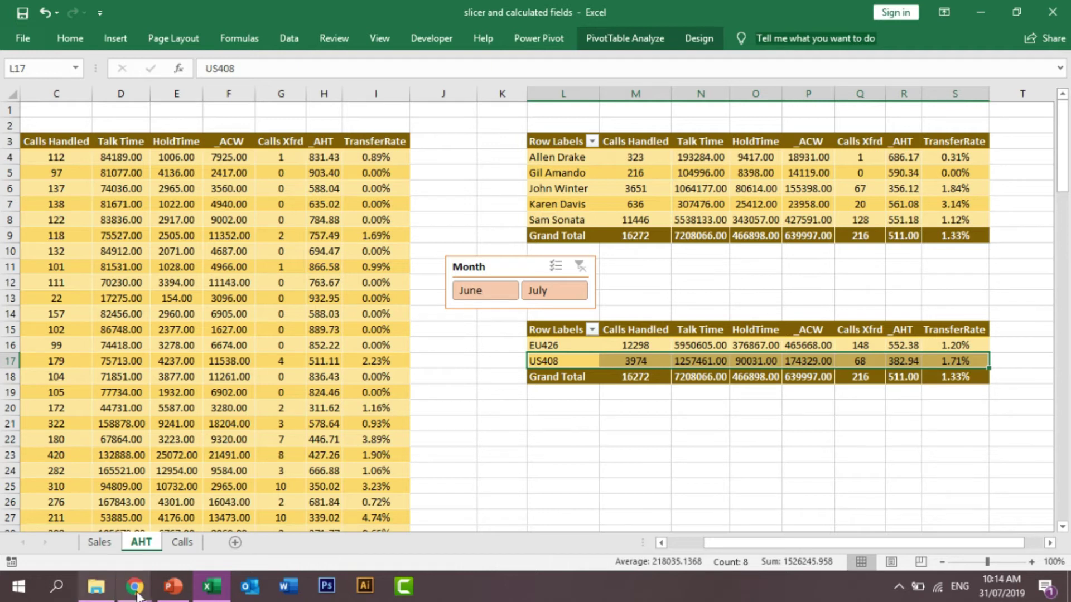
Step: Switch to the Slicer and Calculated Fields presentation in PowerPoint and select the Subscribe picture on the slide
left_click(173, 586)
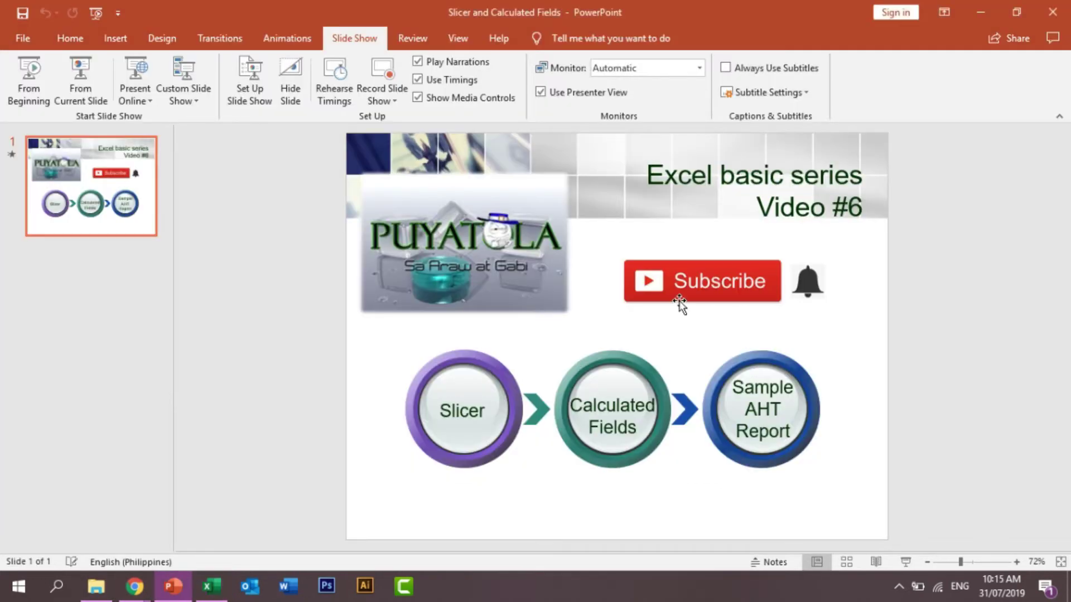
left_click(680, 304)
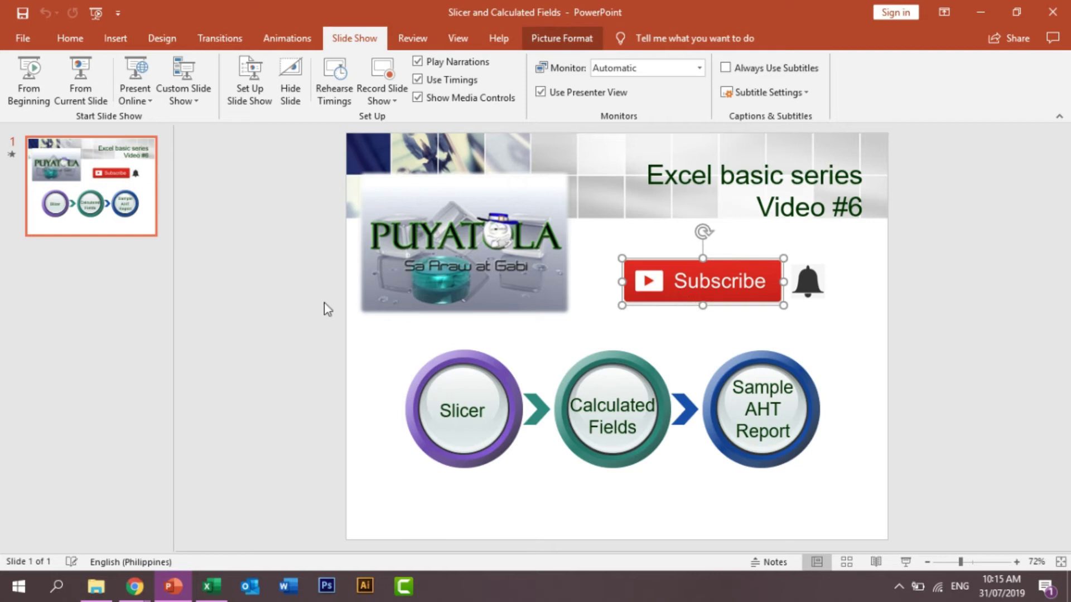